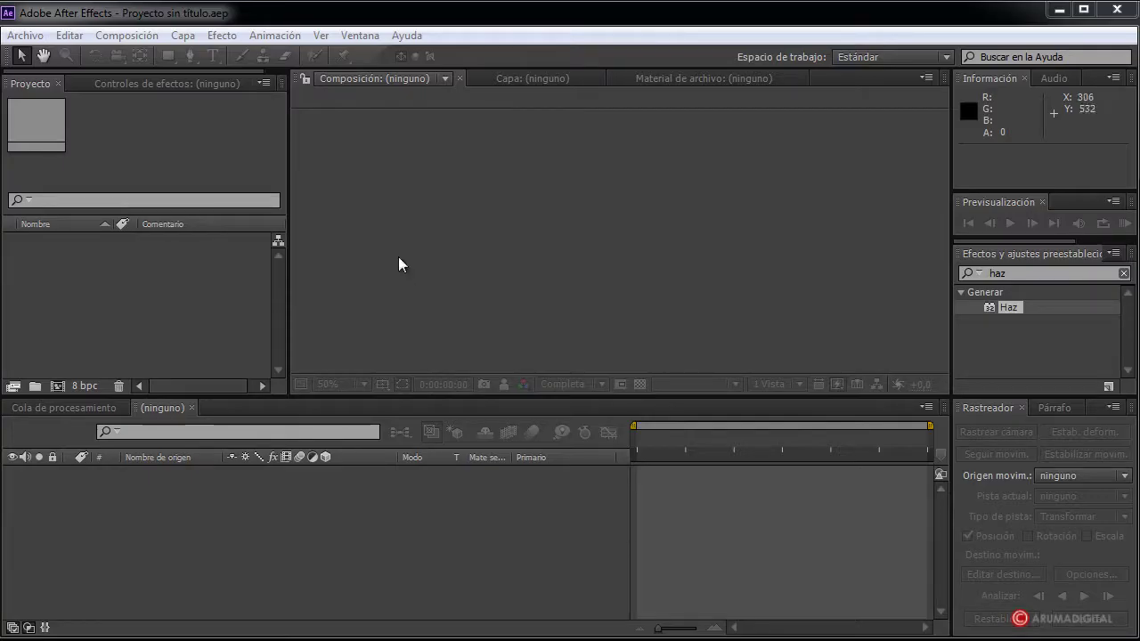
Create Comp 1 with the HDV/HDTV 720 25 preset (1280×720, 25 fps, 10 seconds)
left_click(114, 36)
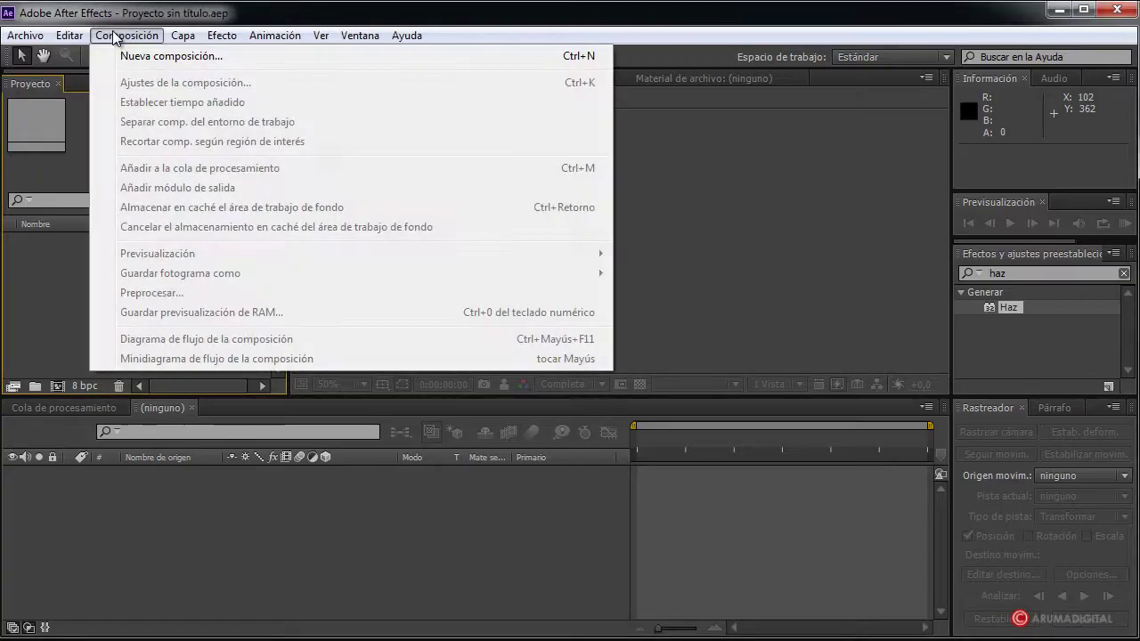
left_click(72, 57)
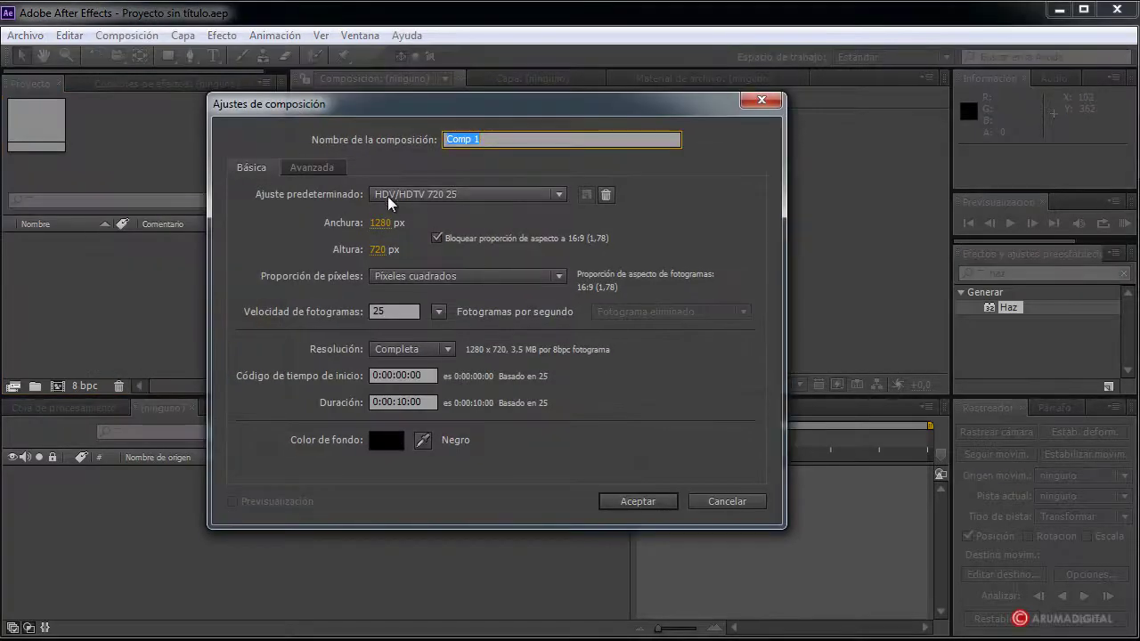
left_click(655, 501)
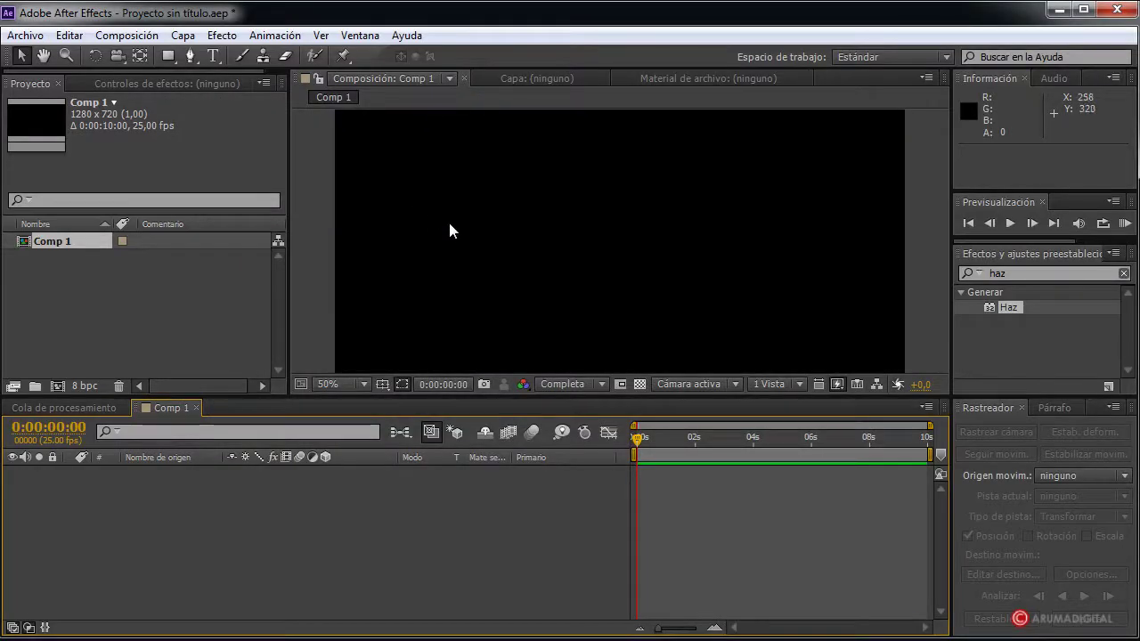
Zoom the viewer to 25% and select the old 'haz' text in the effects search field
key("comma")
key("comma")
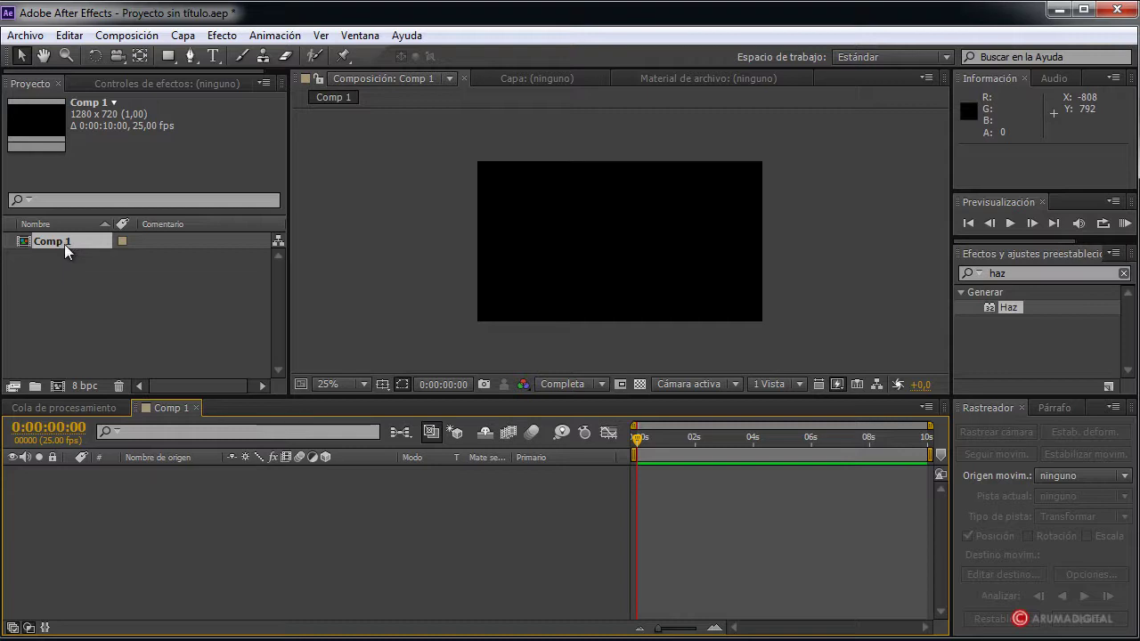
left_click(1019, 276)
double_click(1020, 276)
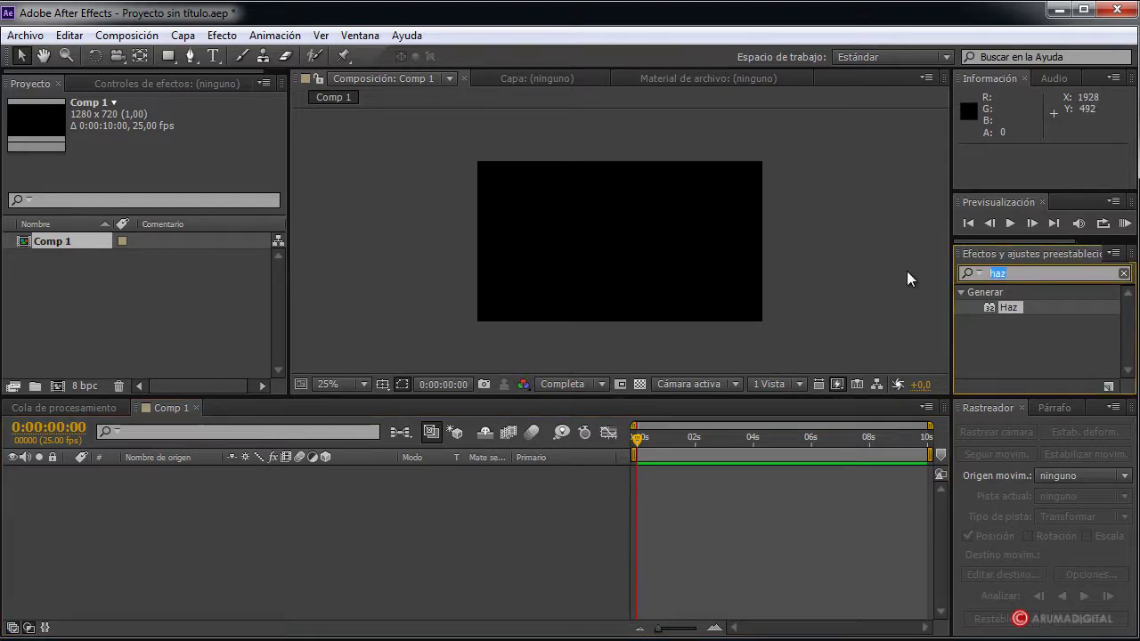
Add a black 1280×720 solid, Sólido Negro 1, that fills the composition
left_click(181, 37)
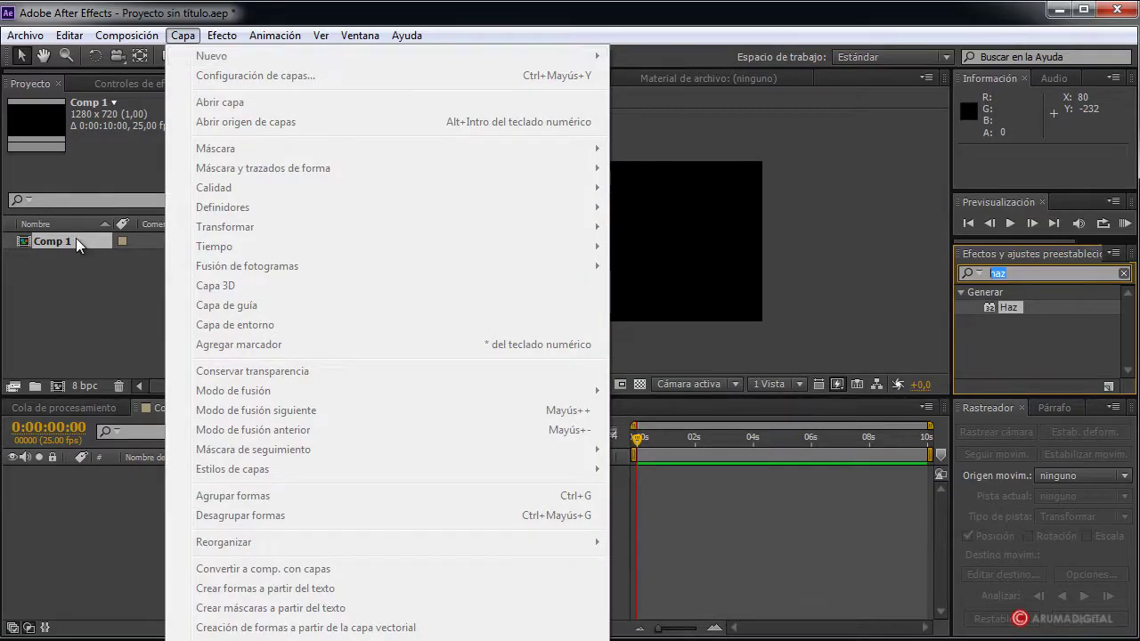
left_click(77, 245)
left_click(183, 36)
mouse_move(218, 56)
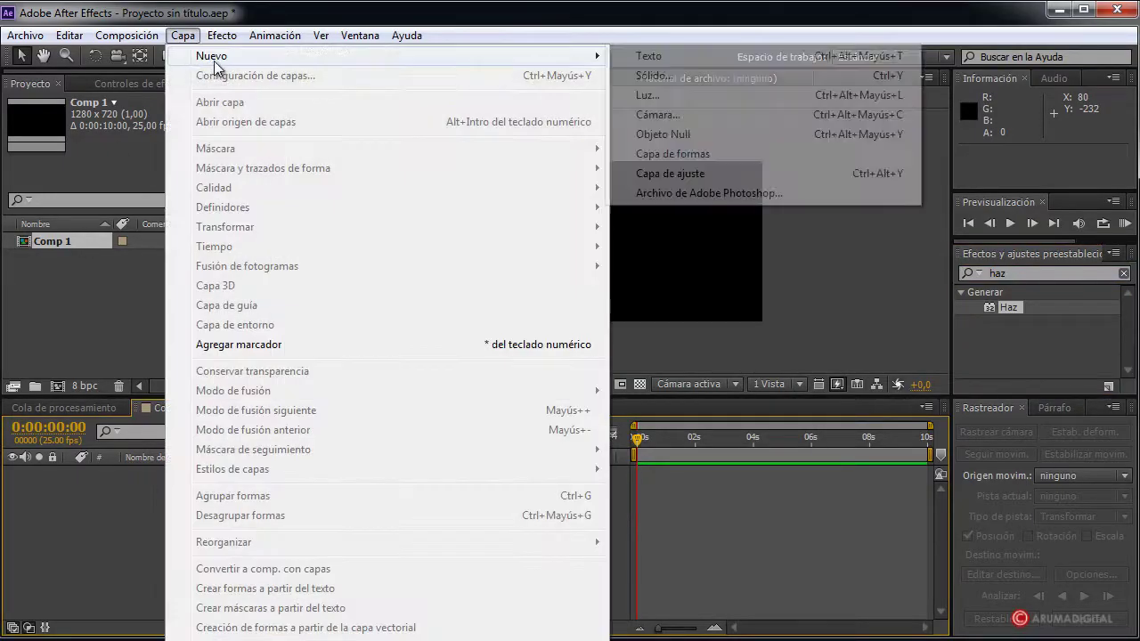
left_click(683, 76)
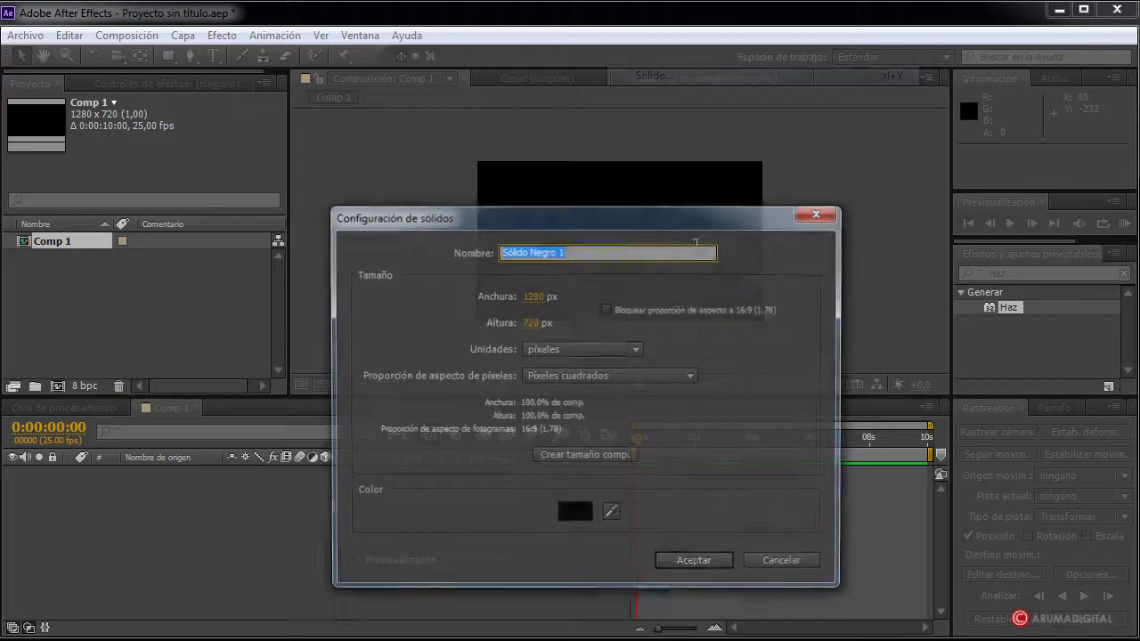
left_click(570, 515)
left_click(628, 417)
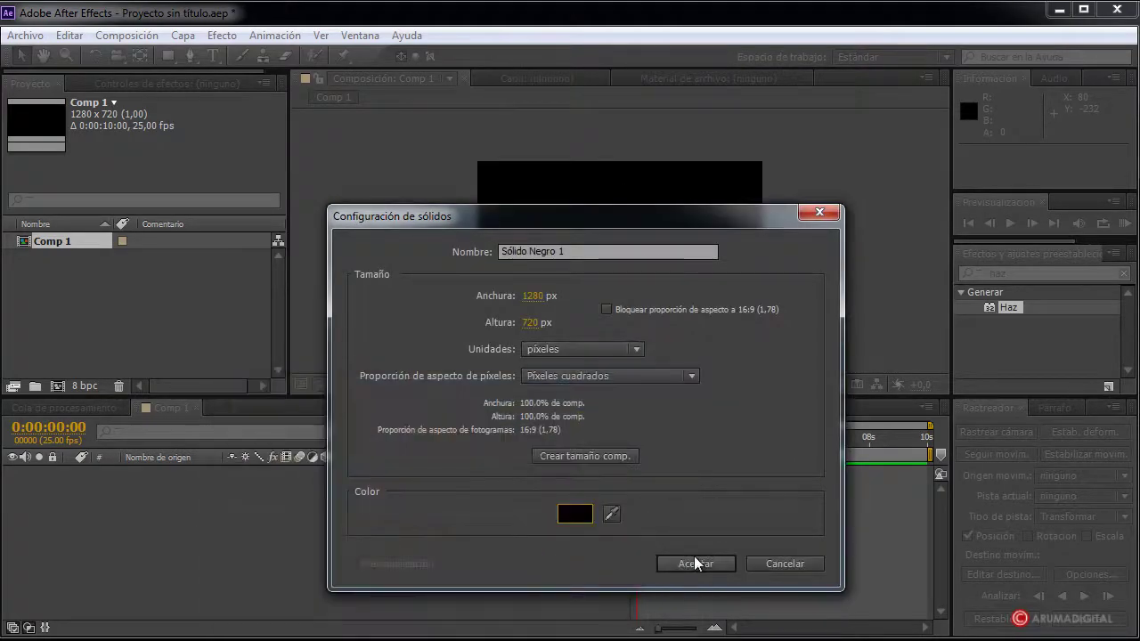
left_click(696, 563)
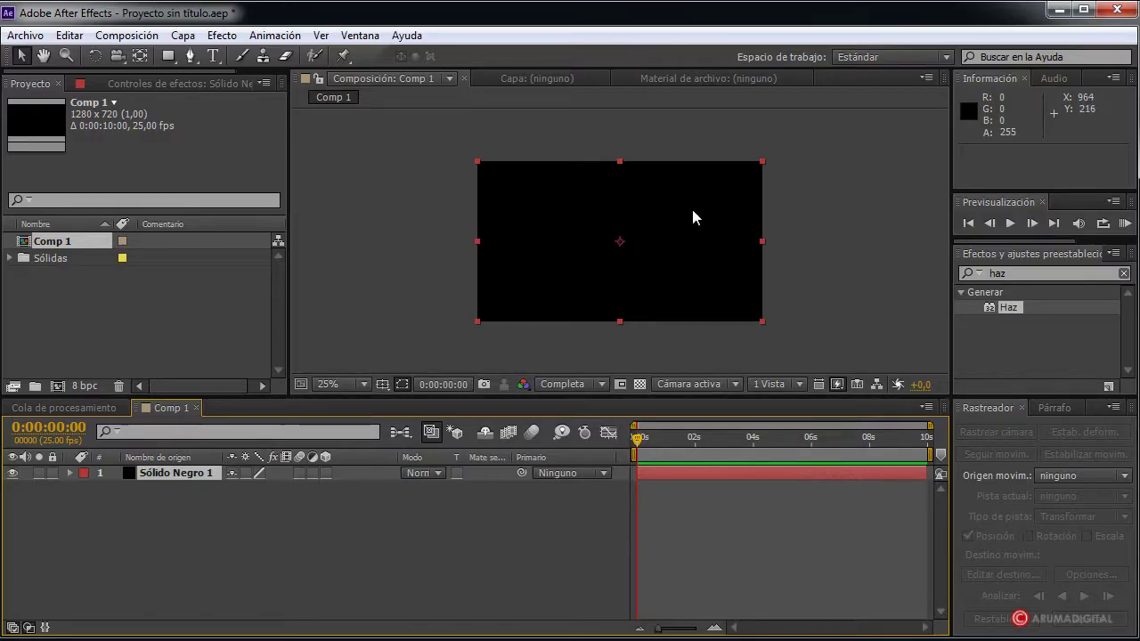
Apply Pendiente to Sólido Negro 1, running from the comp's top centre to its bottom centre
left_click(1009, 287)
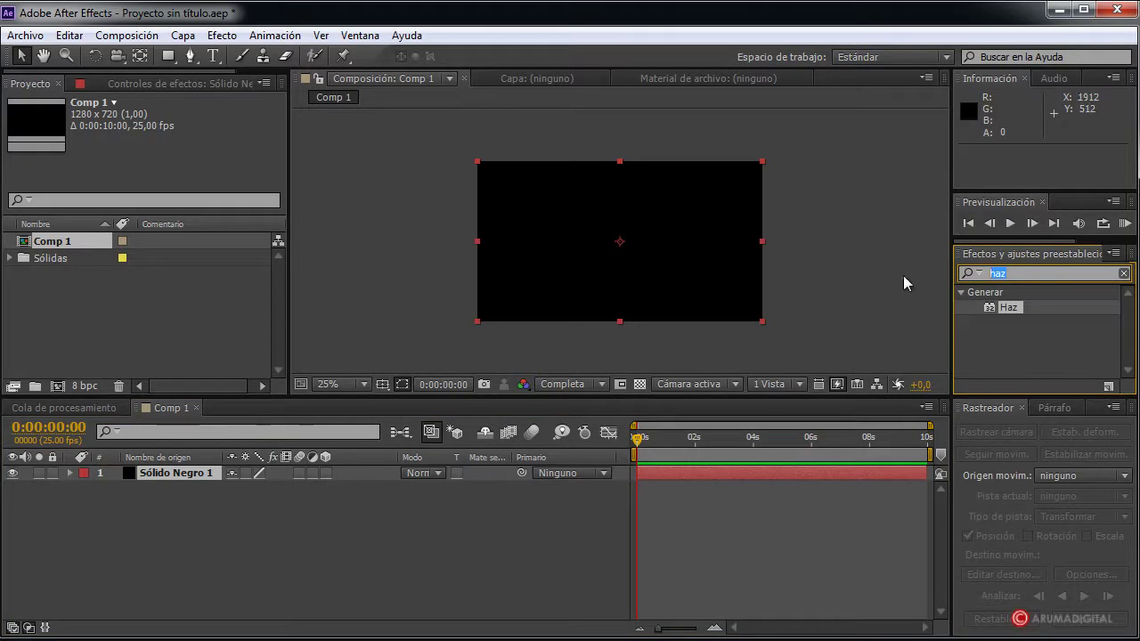
type("pend")
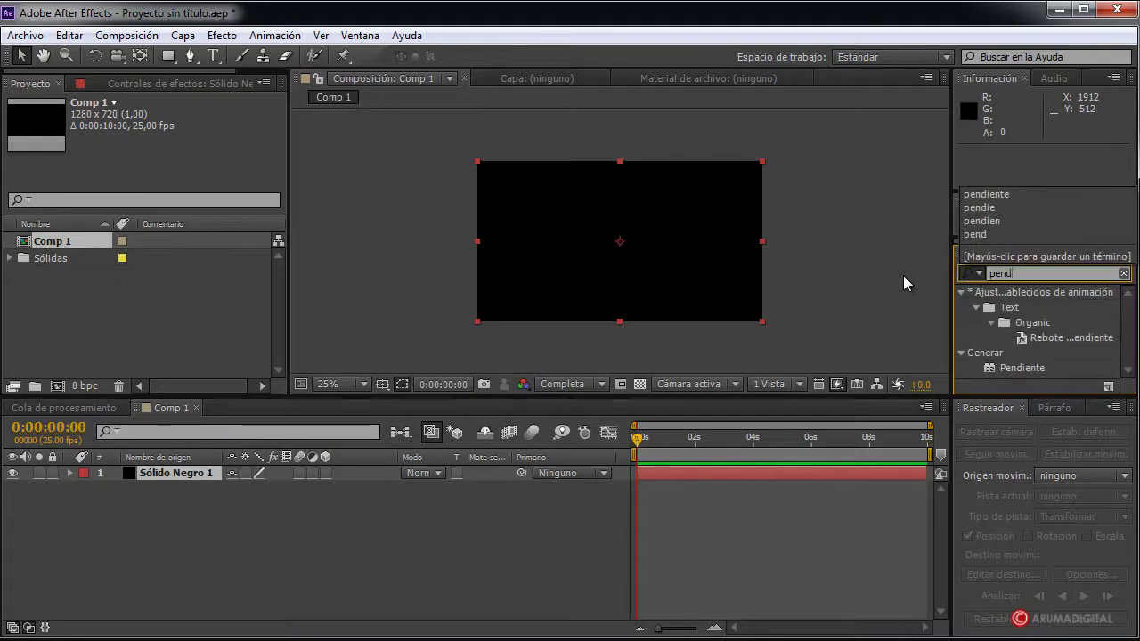
left_click_drag(1023, 367, 666, 282)
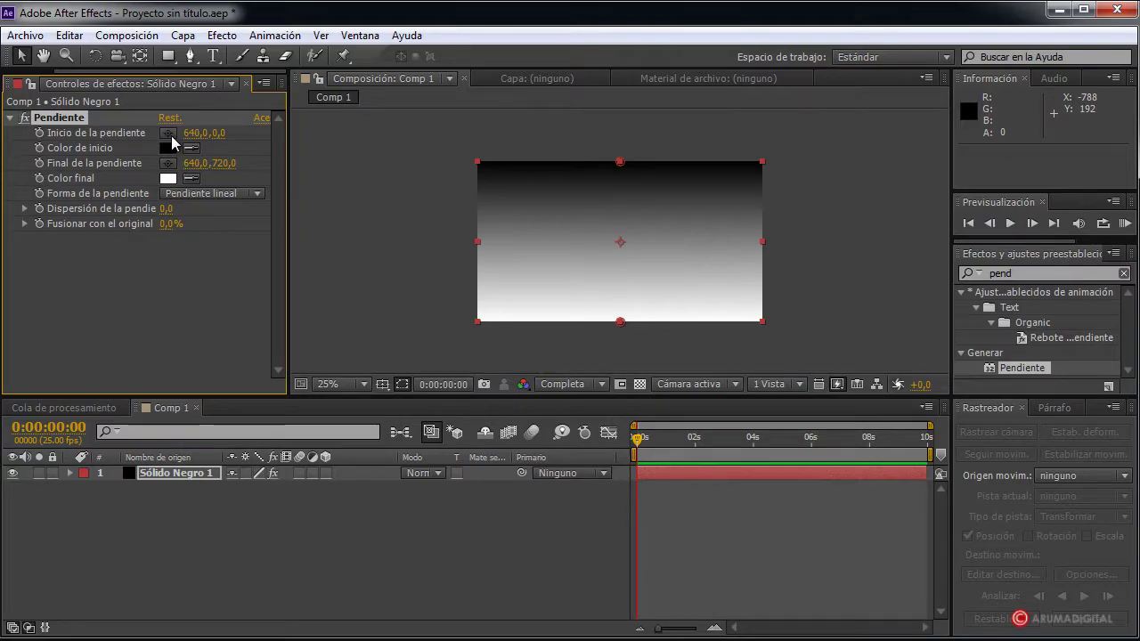
left_click(169, 134)
left_click(621, 162)
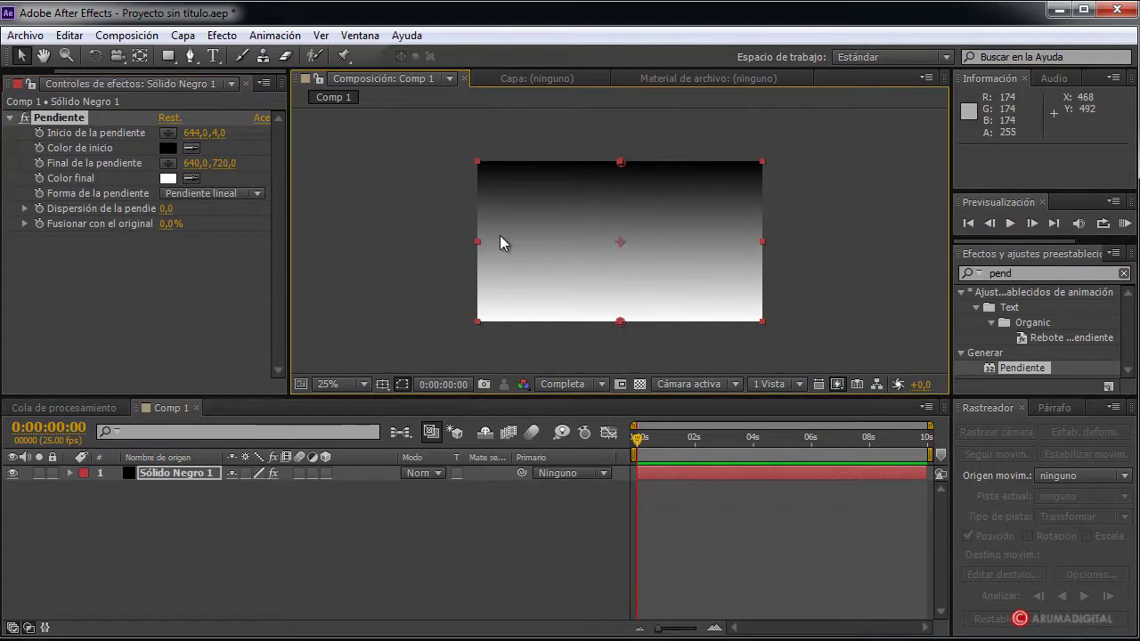
left_click(169, 163)
left_click(620, 322)
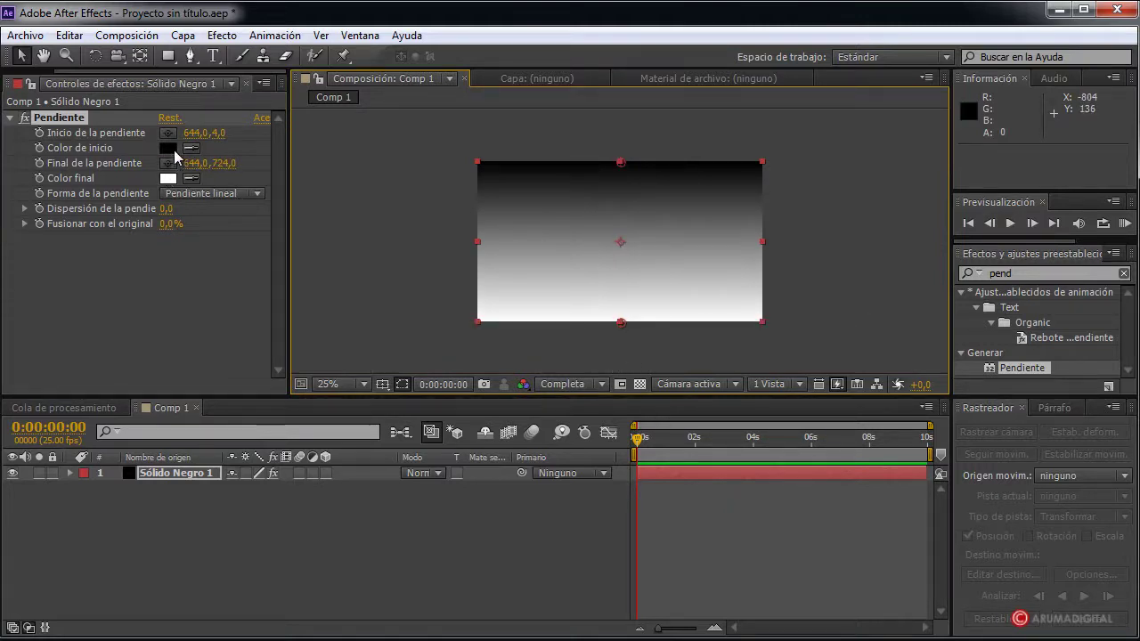
Set the gradient start colour to teal 45B9B8 and the end colour to pale cyan A8E0E7
left_click(168, 148)
left_click(482, 531)
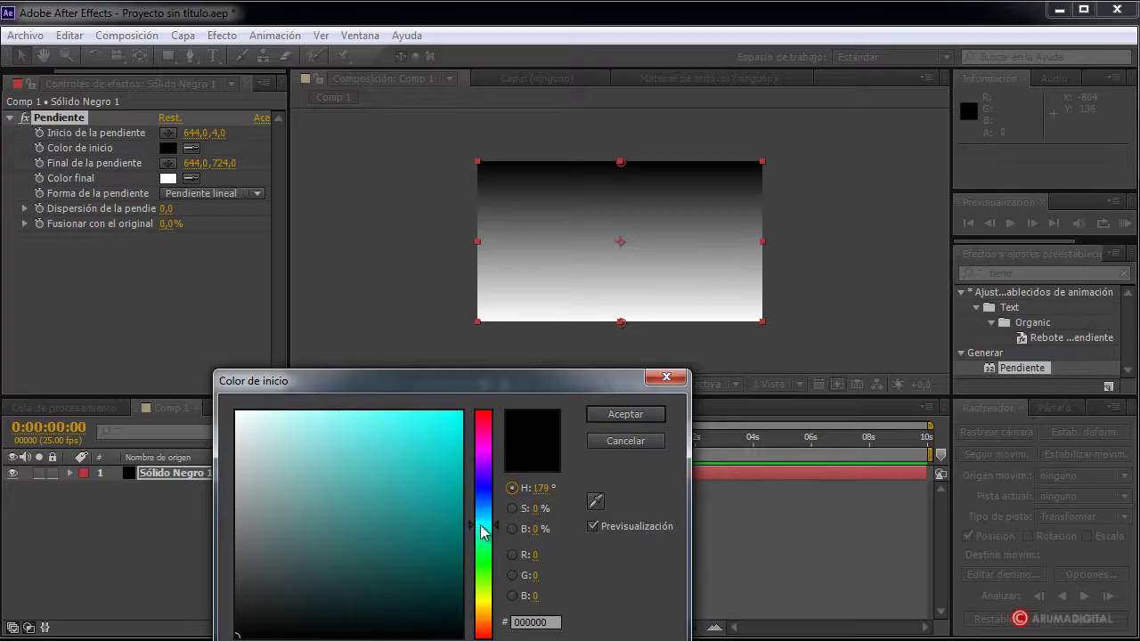
left_click_drag(329, 469, 377, 473)
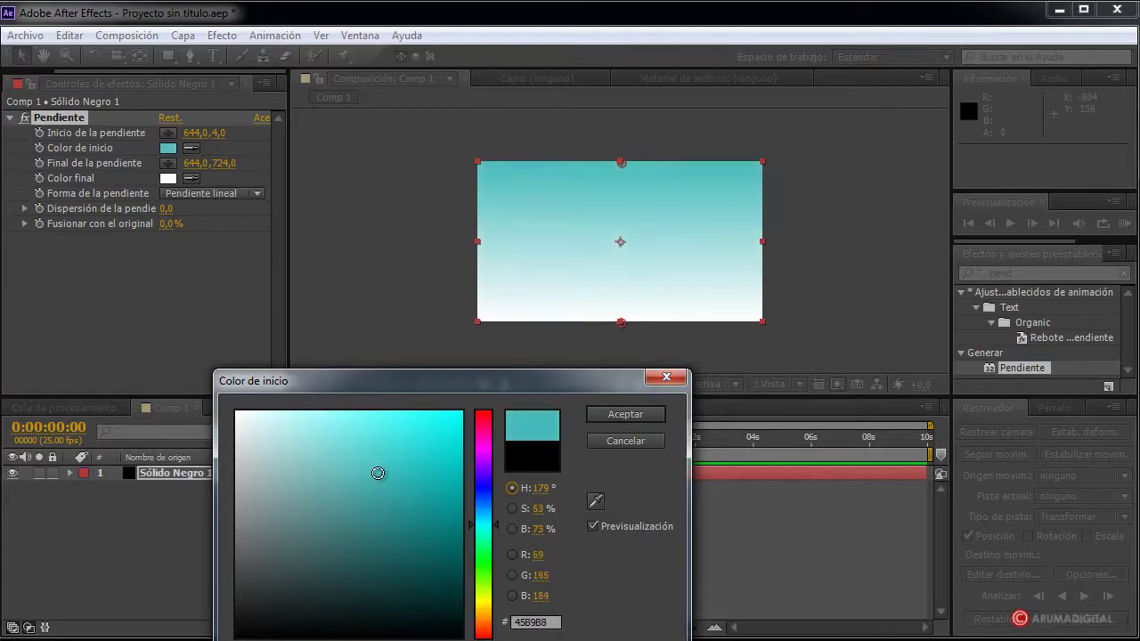
left_click(621, 417)
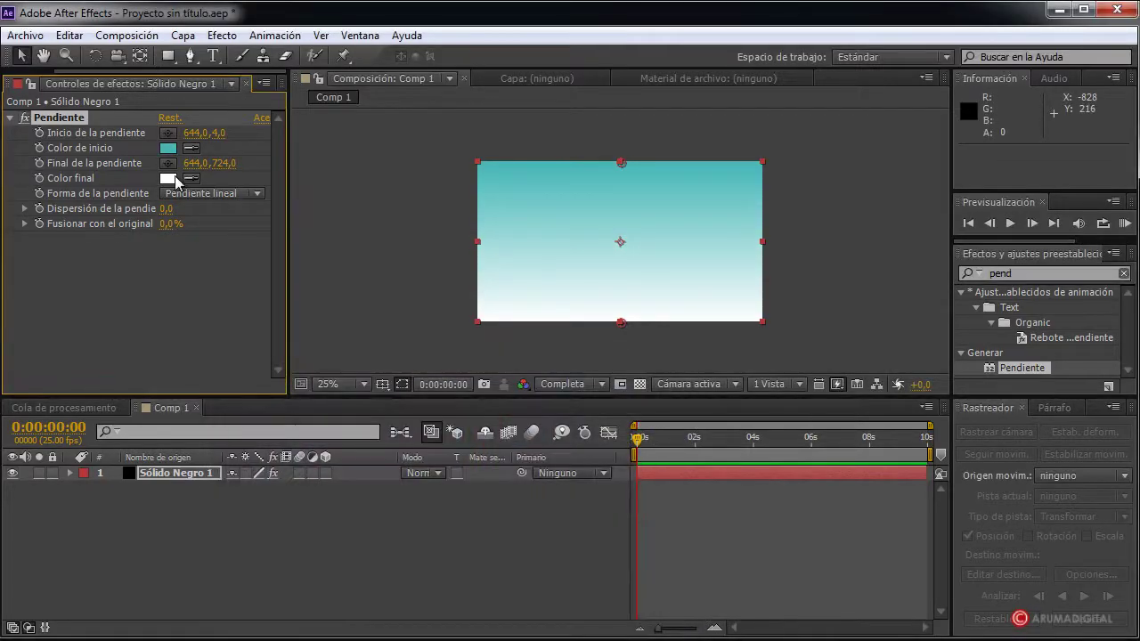
left_click(168, 179)
left_click_drag(492, 534, 492, 521)
mouse_move(349, 493)
left_mouse_down()
mouse_move(319, 498)
mouse_move(296, 432)
left_mouse_up()
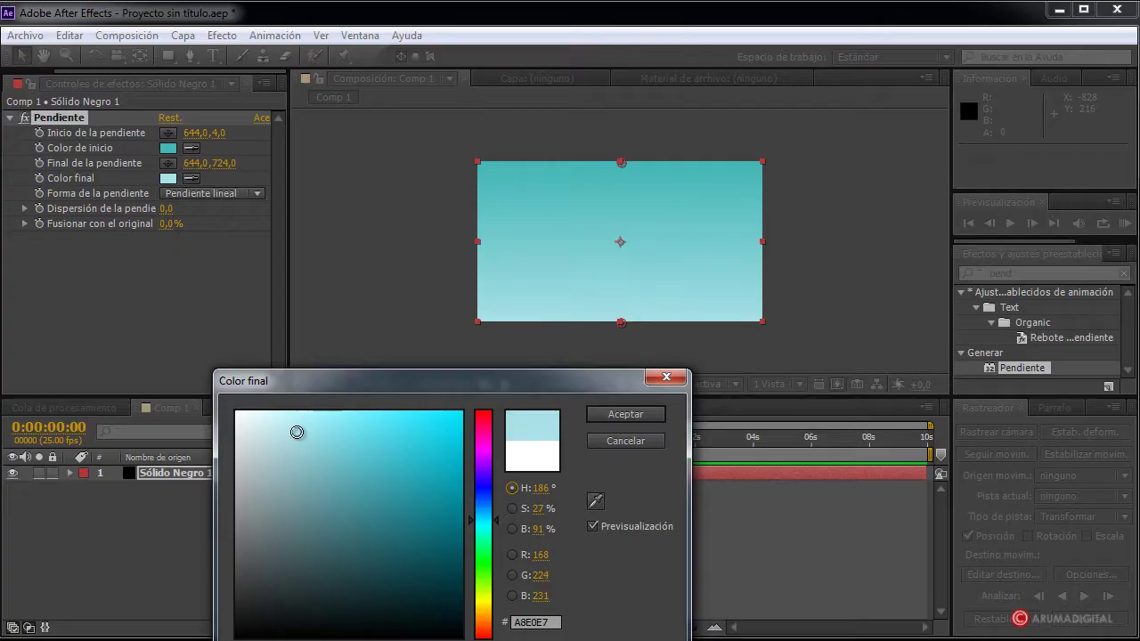
left_click(636, 417)
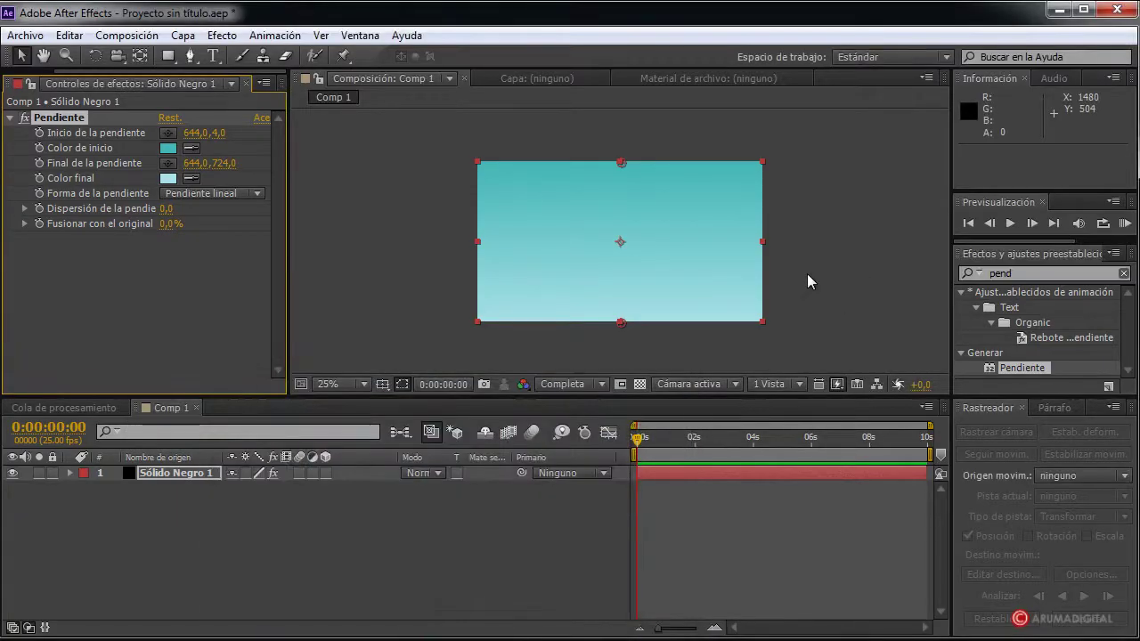
scroll(807, 281, "up", 4)
scroll(806, 275, "down", 4)
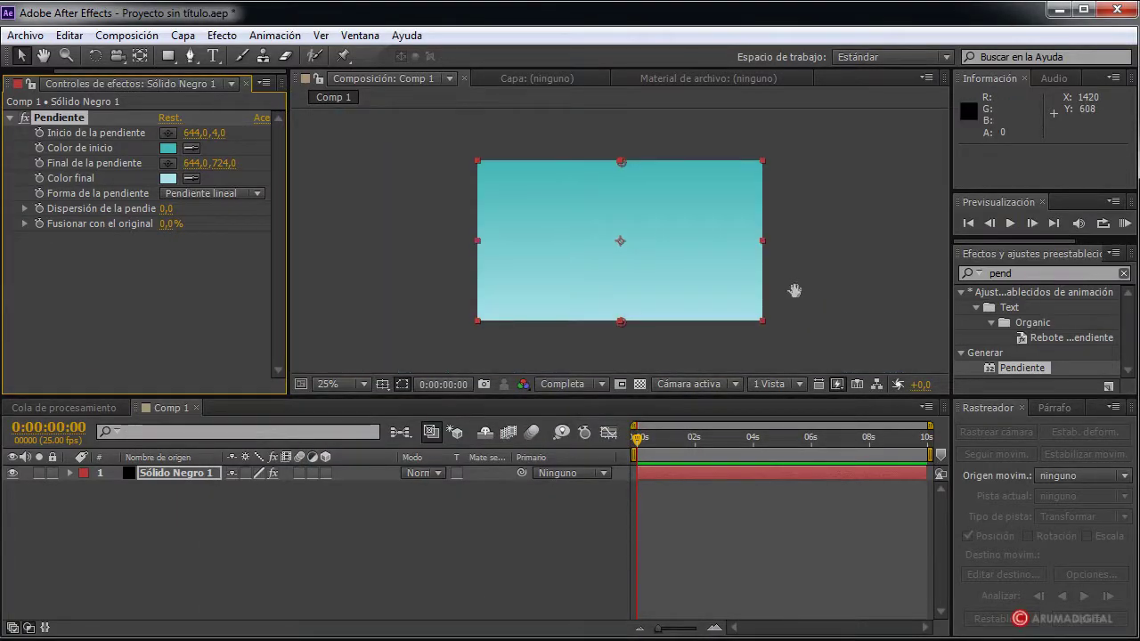
Add a second black solid, Sólido Negro 2, and apply Pendiente to it
left_click(183, 35)
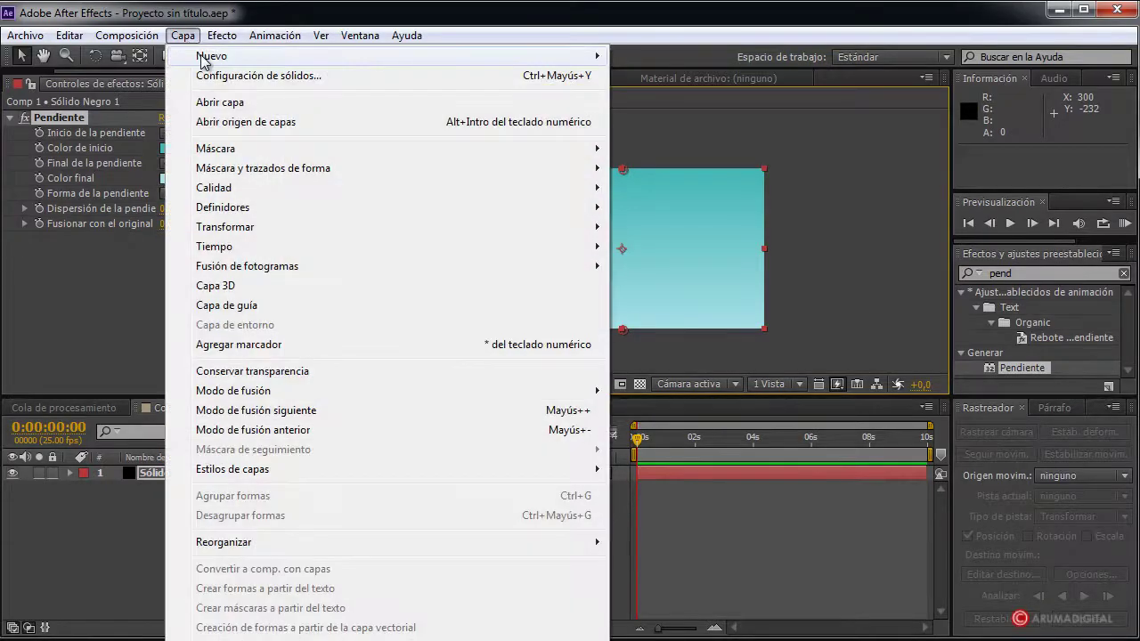
mouse_move(211, 57)
left_click(637, 77)
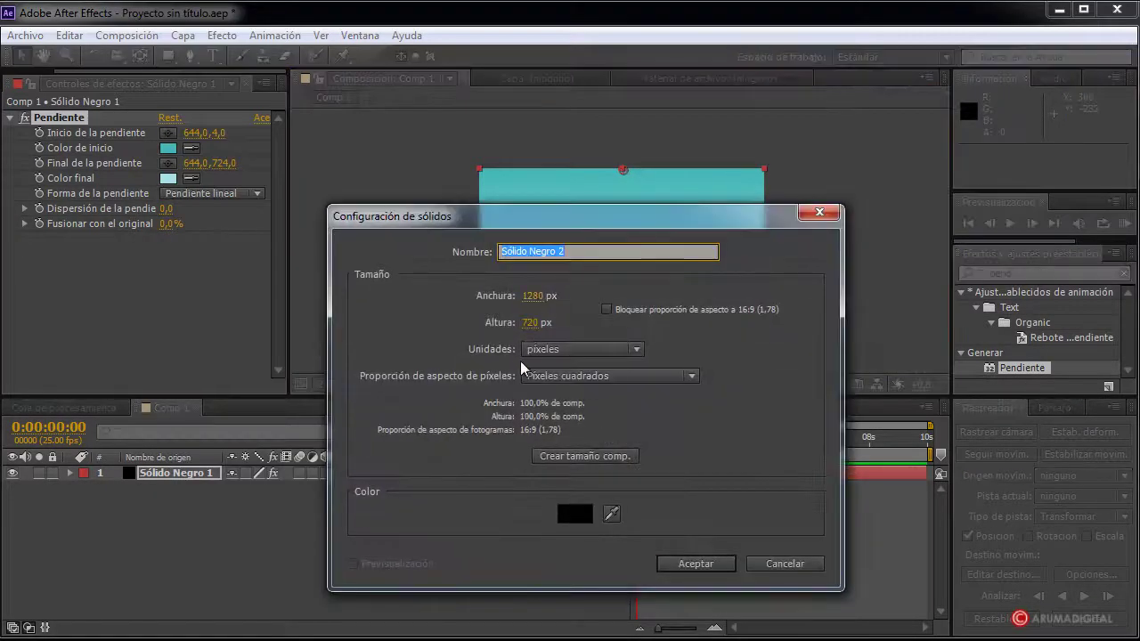
left_click(695, 564)
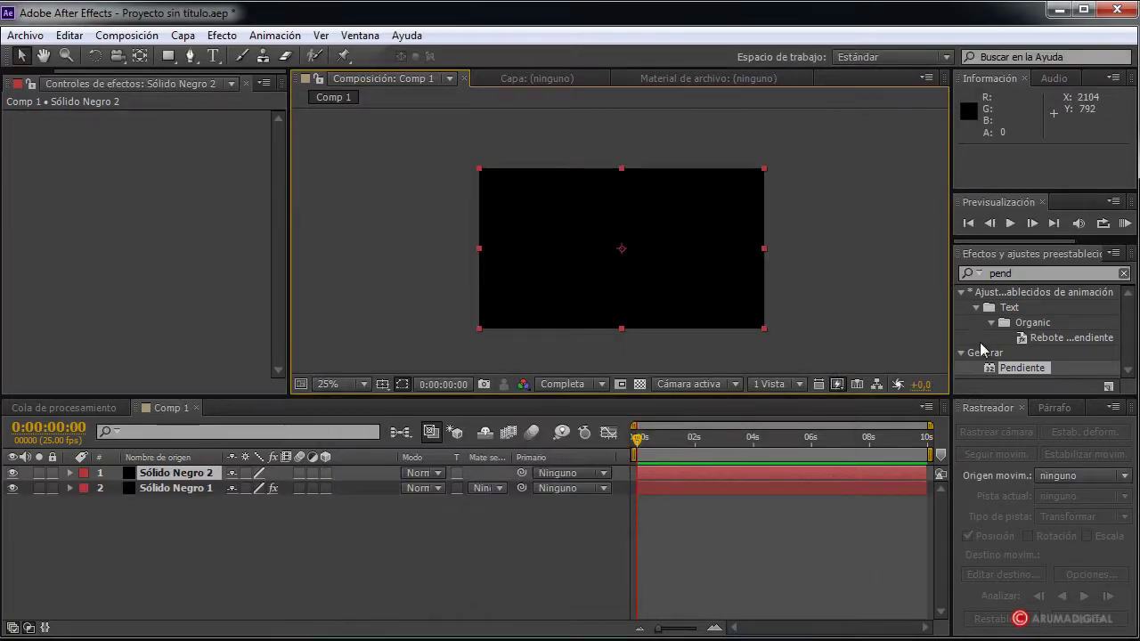
left_click_drag(1021, 368, 676, 298)
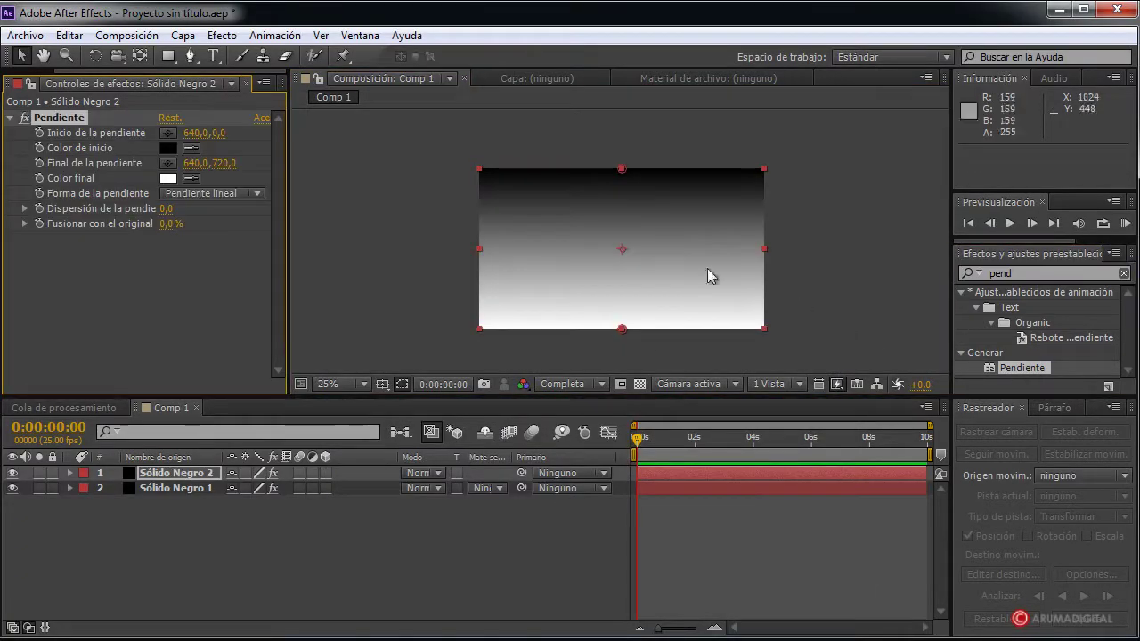
Set the new gradient's start colour to white and its end colour to dark green 106225
left_click(167, 149)
left_click_drag(428, 478, 178, 364)
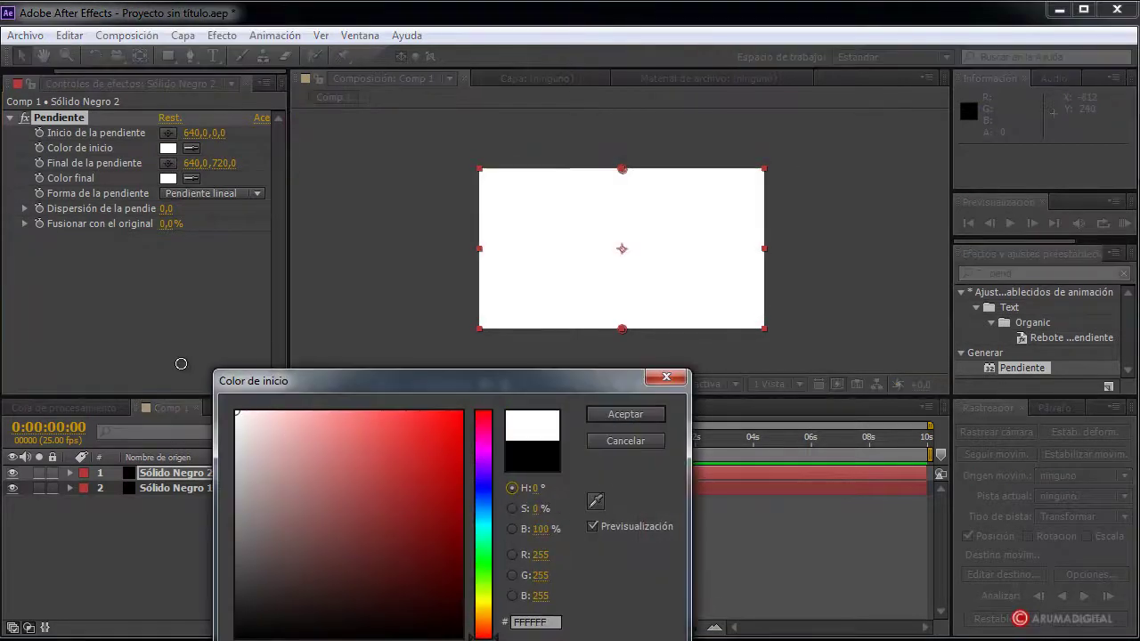
left_click(616, 415)
left_click(168, 178)
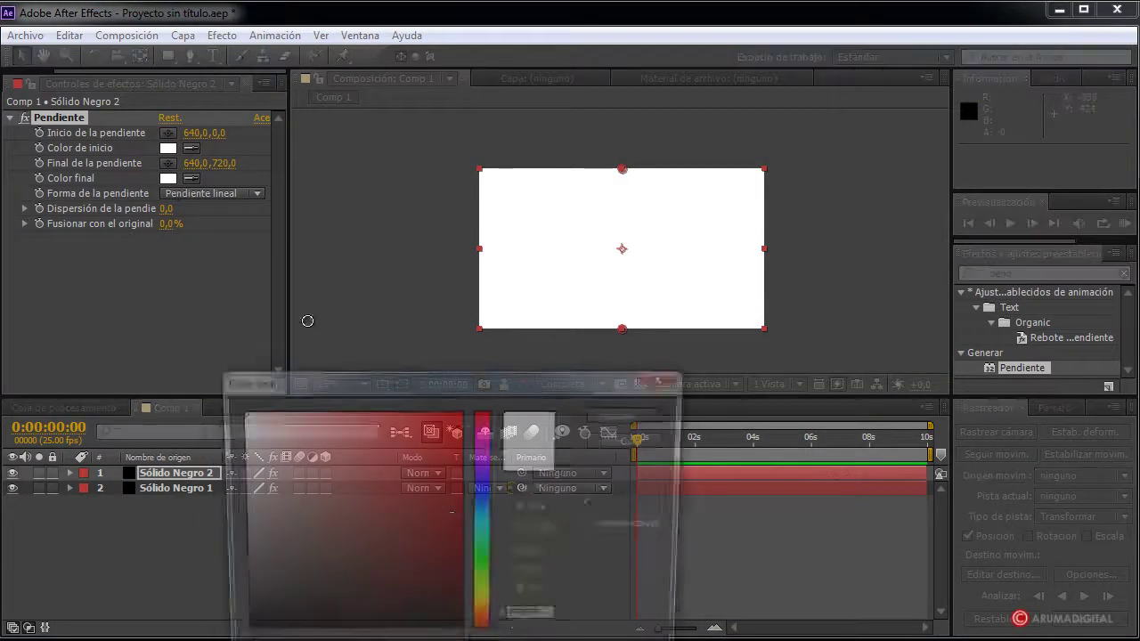
left_click_drag(489, 517, 490, 552)
mouse_move(399, 517)
left_mouse_down()
mouse_move(423, 516)
mouse_move(426, 550)
left_mouse_up()
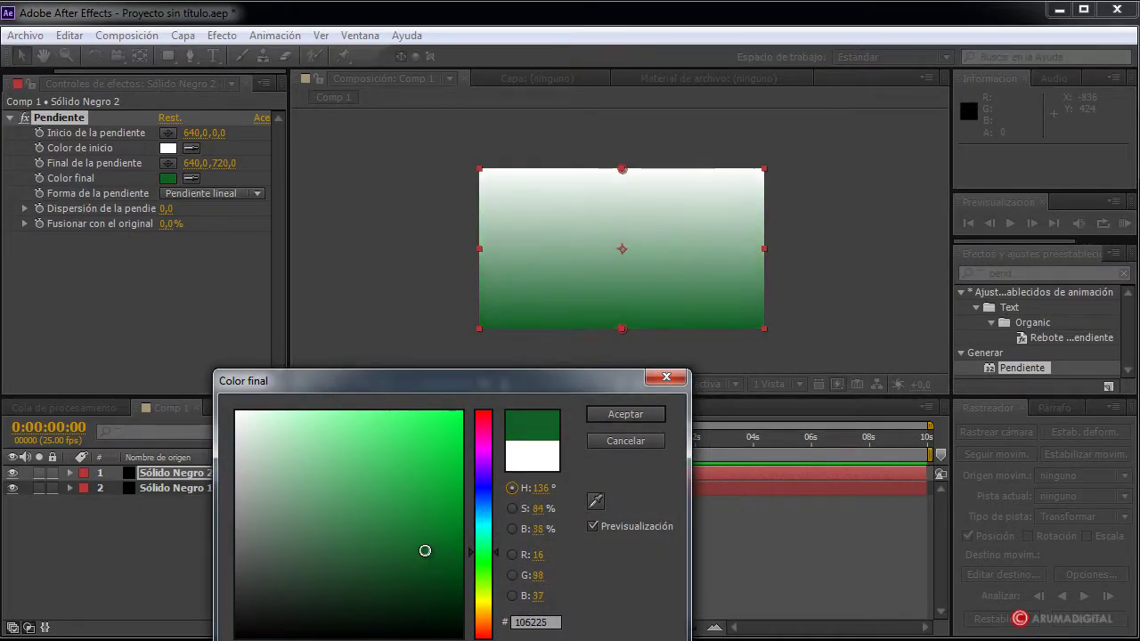
left_click(628, 414)
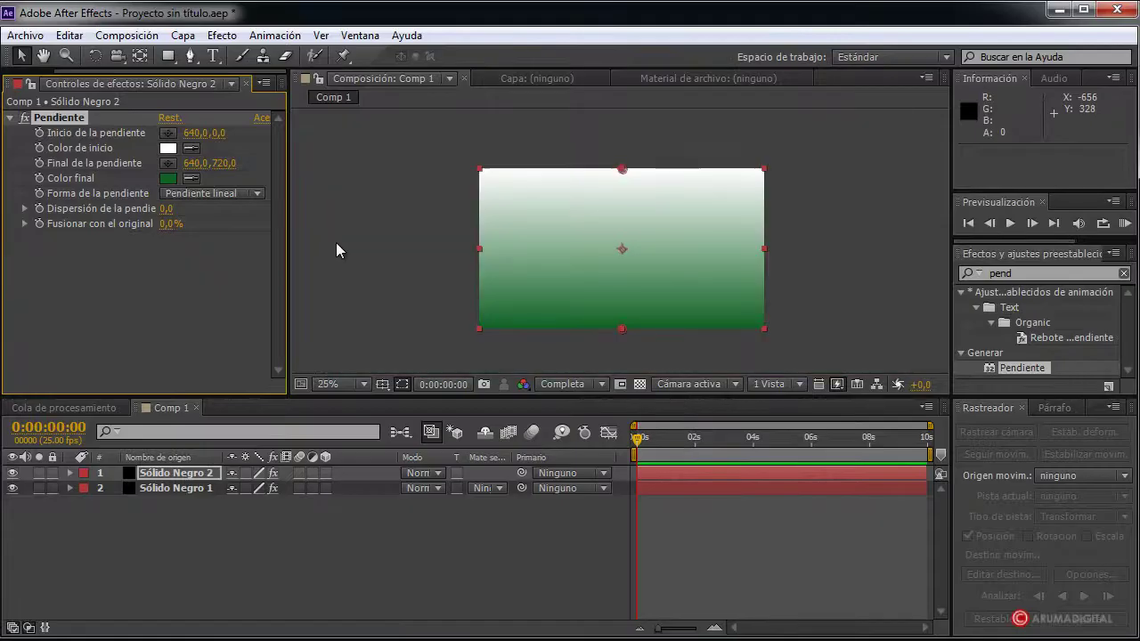
Scale Sólido Negro 2 to 105%, 40% to make a horizontal band, then pick the Pen tool
mouse_move(764, 169)
left_mouse_down()
mouse_move(773, 242)
mouse_move(772, 225)
left_mouse_up()
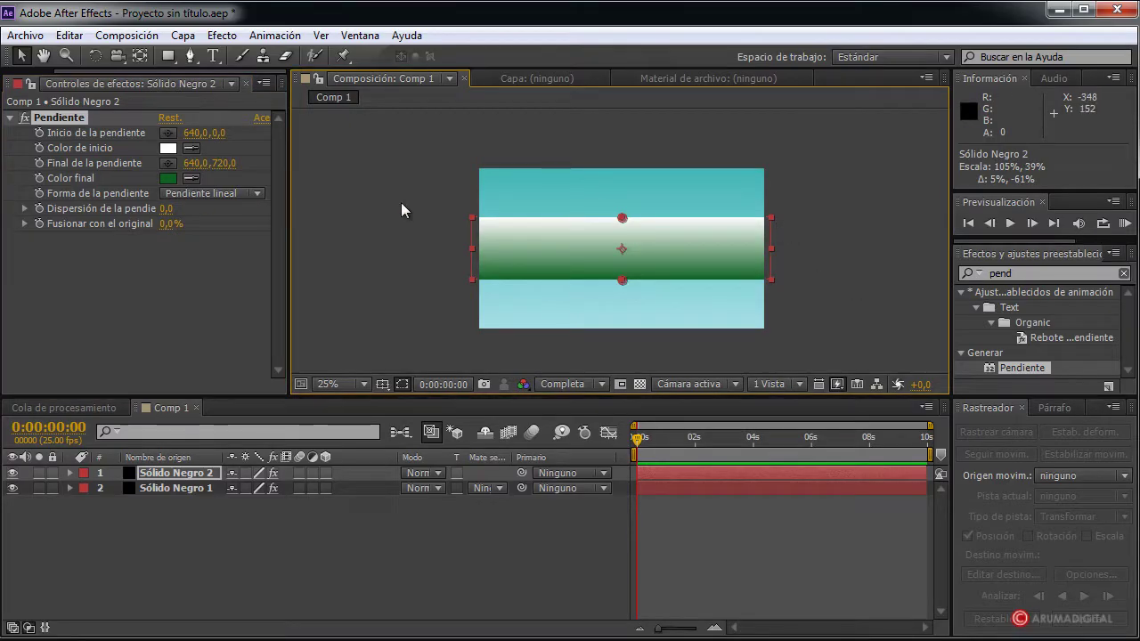
left_click_drag(772, 225, 771, 224)
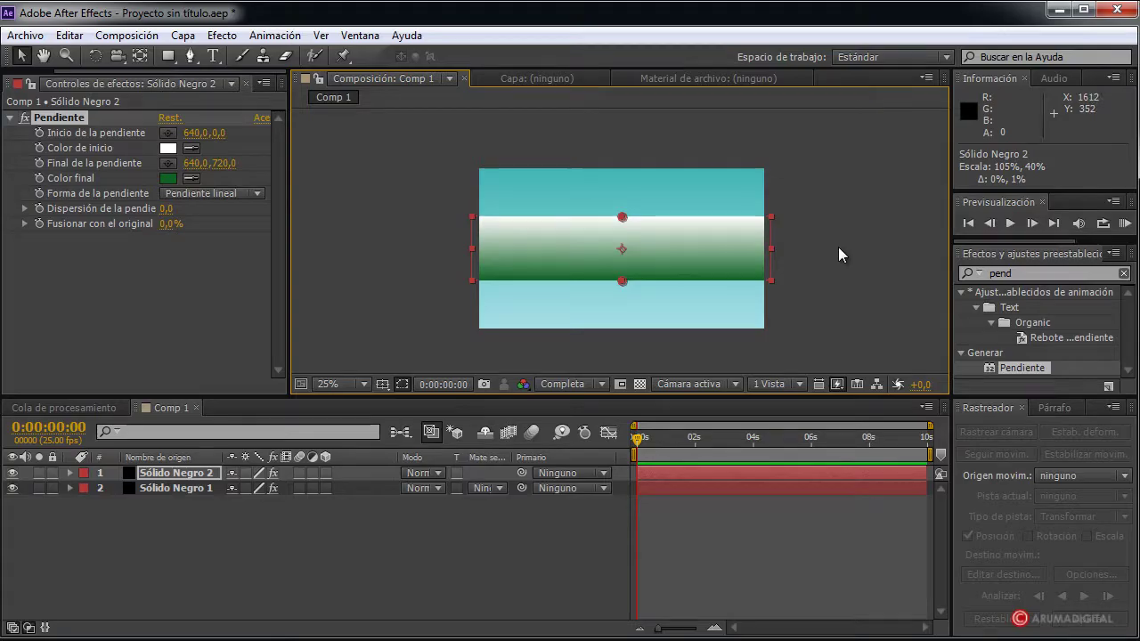
left_click(190, 55)
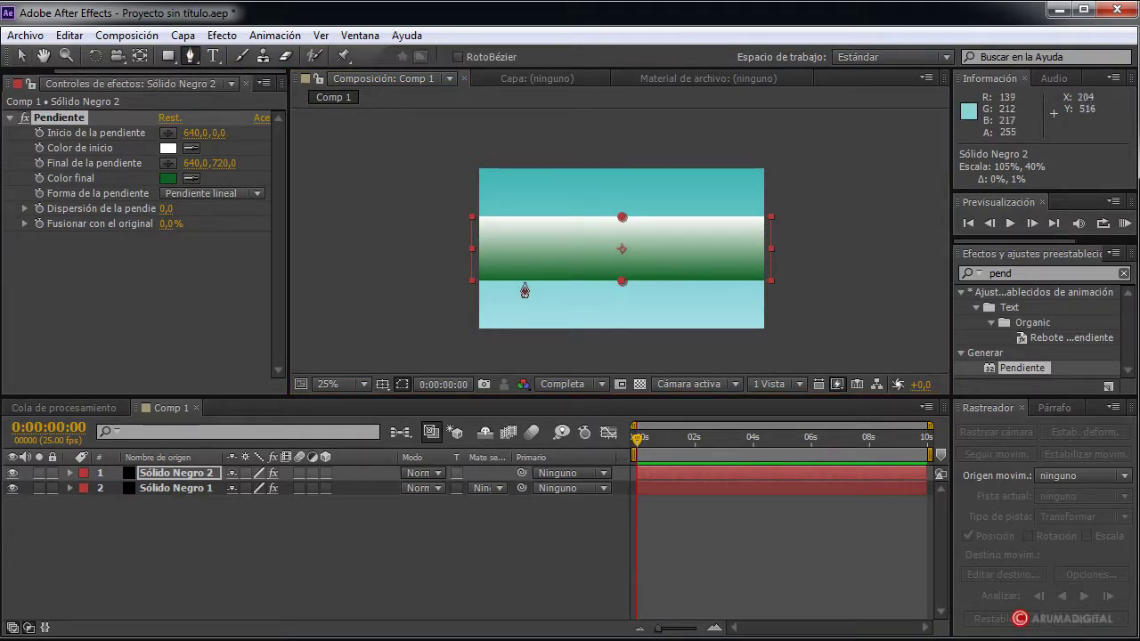
Draw a closed, jagged peak-and-valley mask across the green band on Sólido Negro 2
left_click(461, 276)
left_click(490, 219)
left_click(512, 246)
left_click(522, 223)
left_click(565, 241)
left_click(579, 224)
left_click(624, 261)
left_click(661, 238)
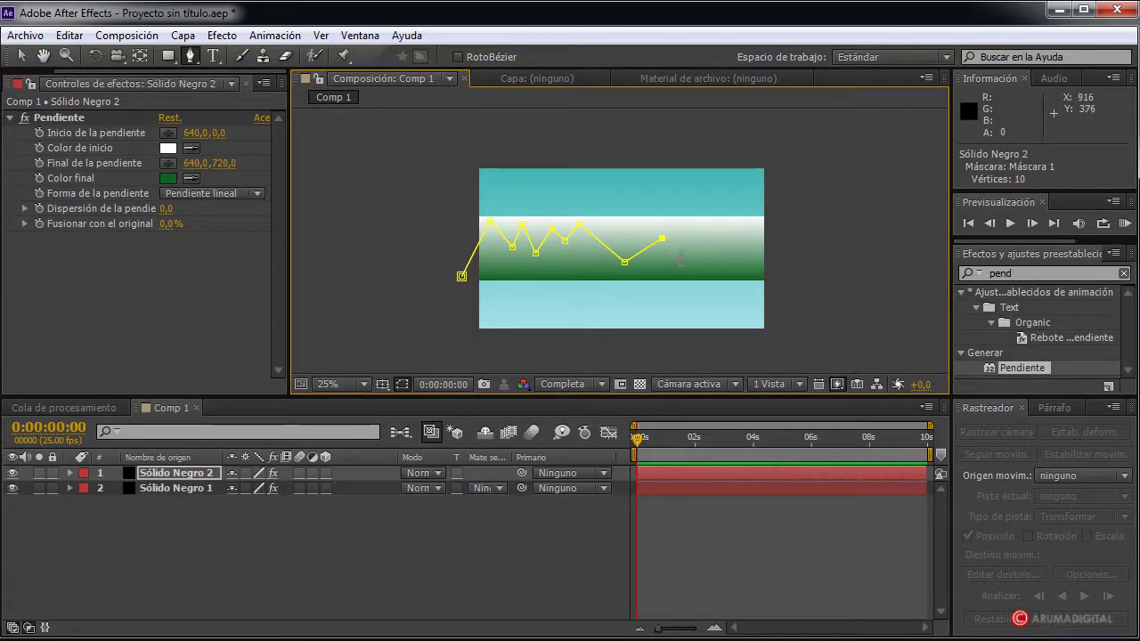
left_click(713, 259)
left_click(733, 222)
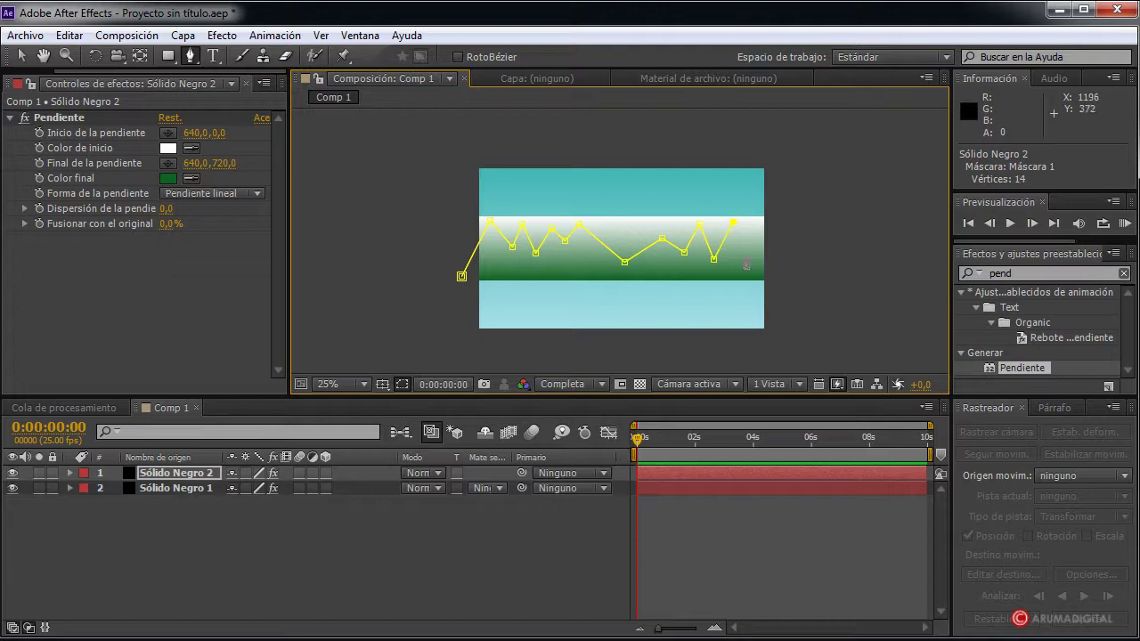
left_click(753, 256)
left_click(779, 229)
left_click(798, 288)
left_click(469, 295)
left_click(461, 277)
Return to the Selection tool, preview the mask at 50% zoom, and reselect Sólido Negro 2
left_click(21, 55)
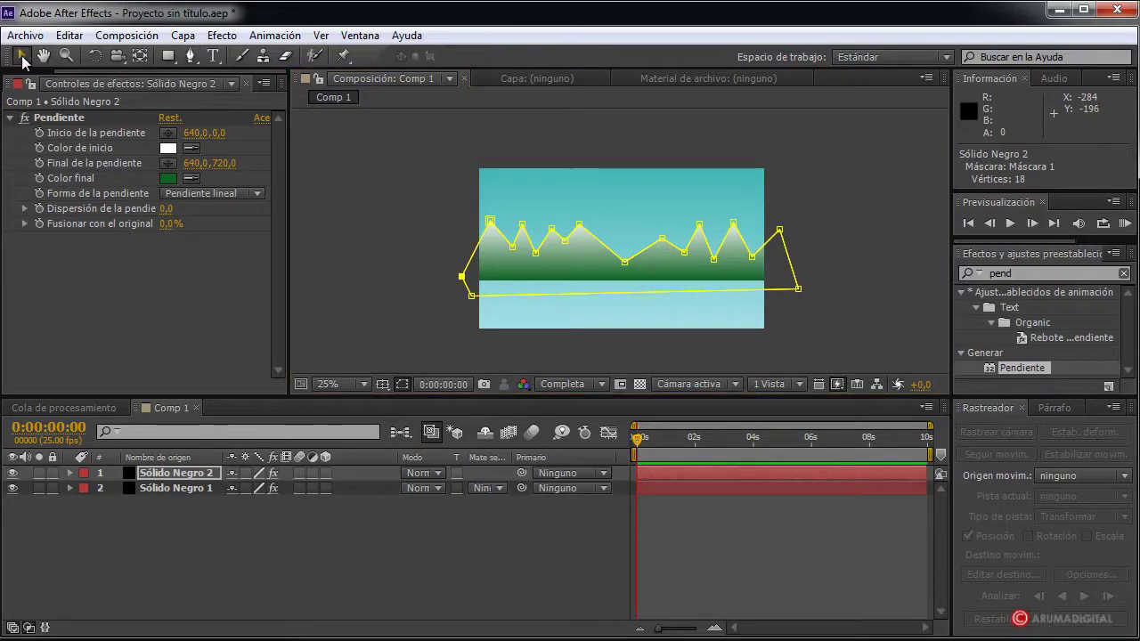
left_click(829, 339)
key("period")
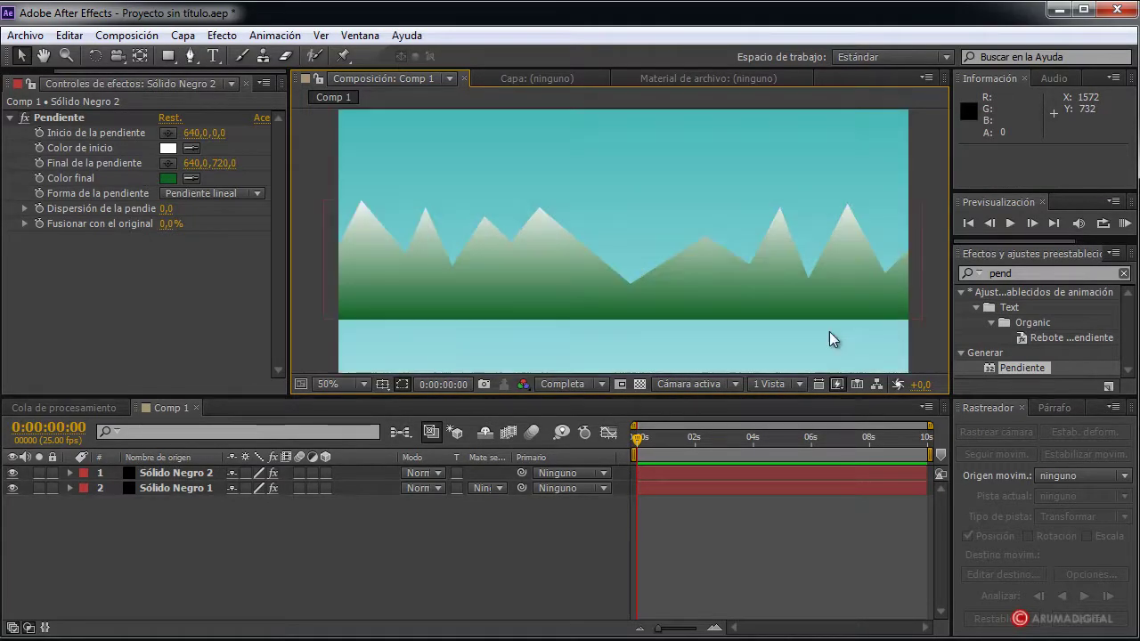
left_click(703, 303)
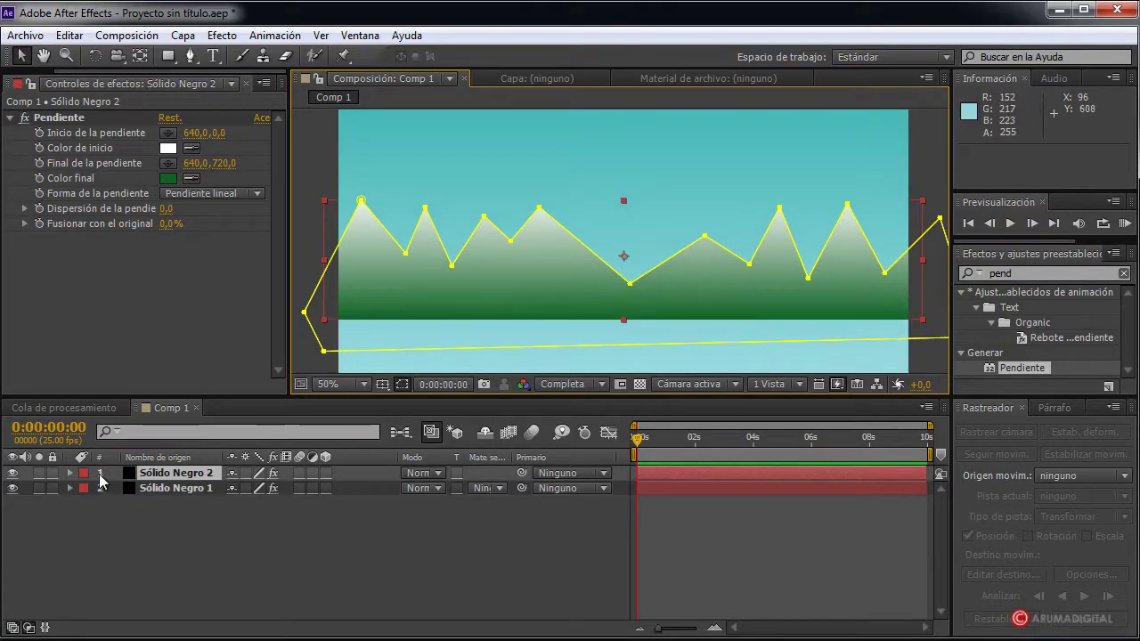
Feather Máscara 1 on Sólido Negro 2 by 2,0 px, then collapse the layer
left_click(70, 473)
left_click(85, 488)
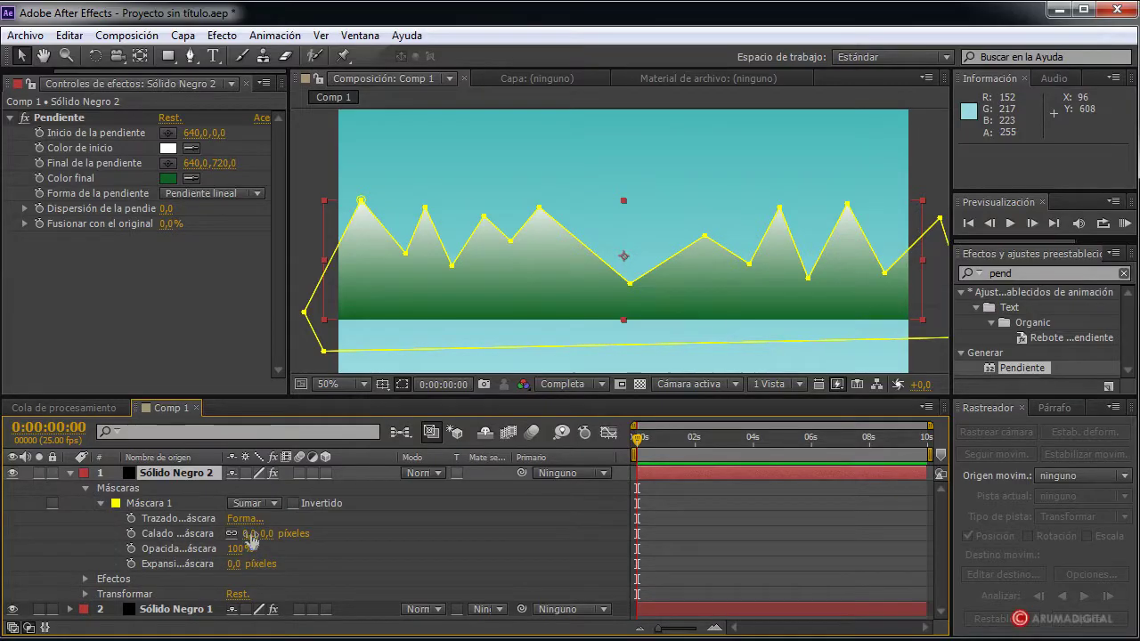
left_click_drag(247, 534, 255, 532)
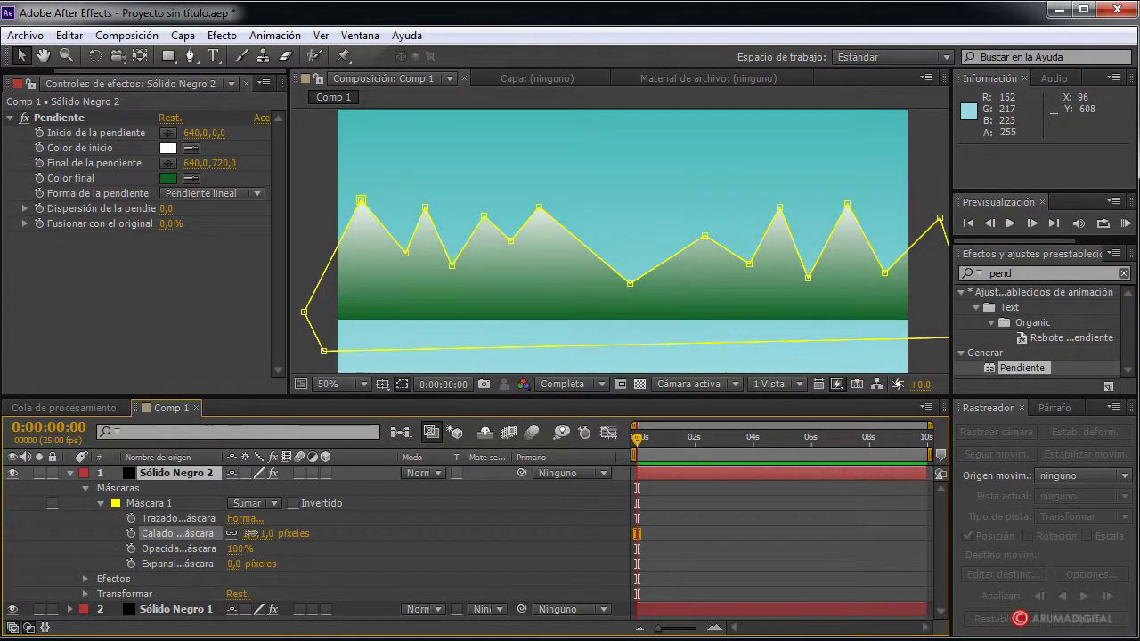
left_click(149, 504)
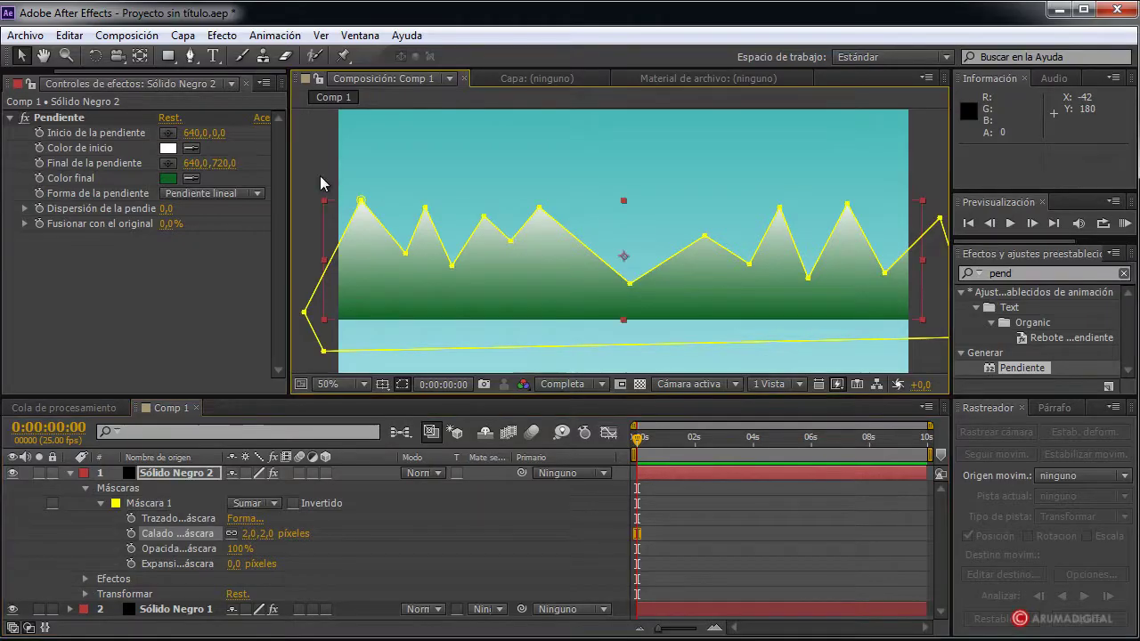
left_click(319, 176)
scroll(801, 298, "down", 1)
scroll(800, 298, "up", 1)
scroll(461, 303, "down", 2)
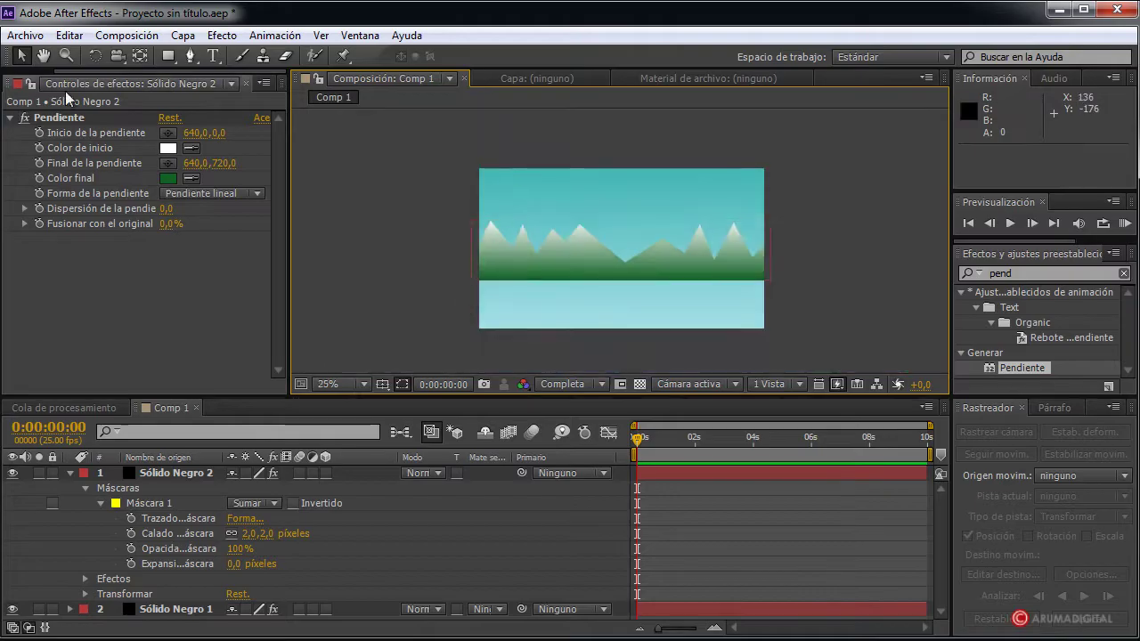
left_click(69, 473)
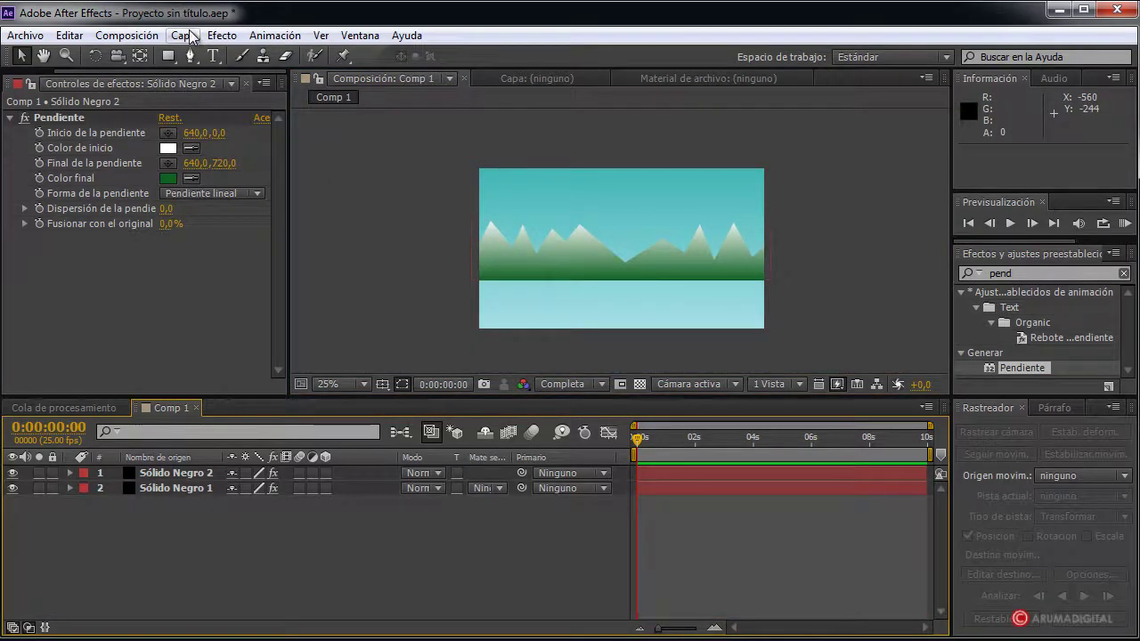
Add a third black solid, Sólido Negro 3, and apply Pendiente to it
left_click(222, 35)
mouse_move(183, 36)
mouse_move(211, 56)
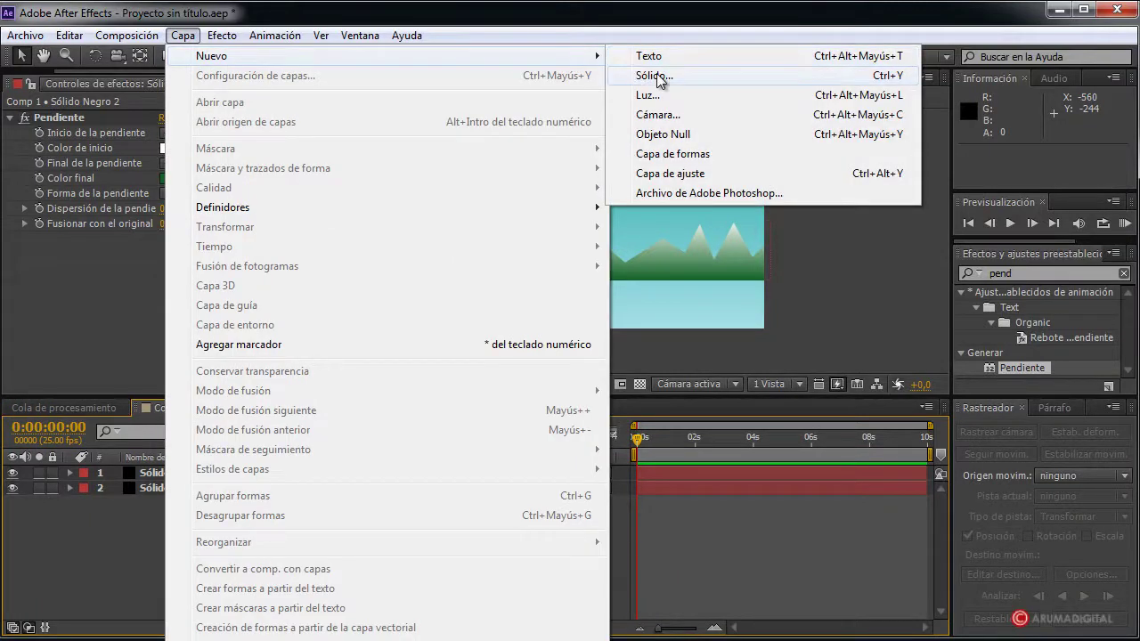
left_click(657, 76)
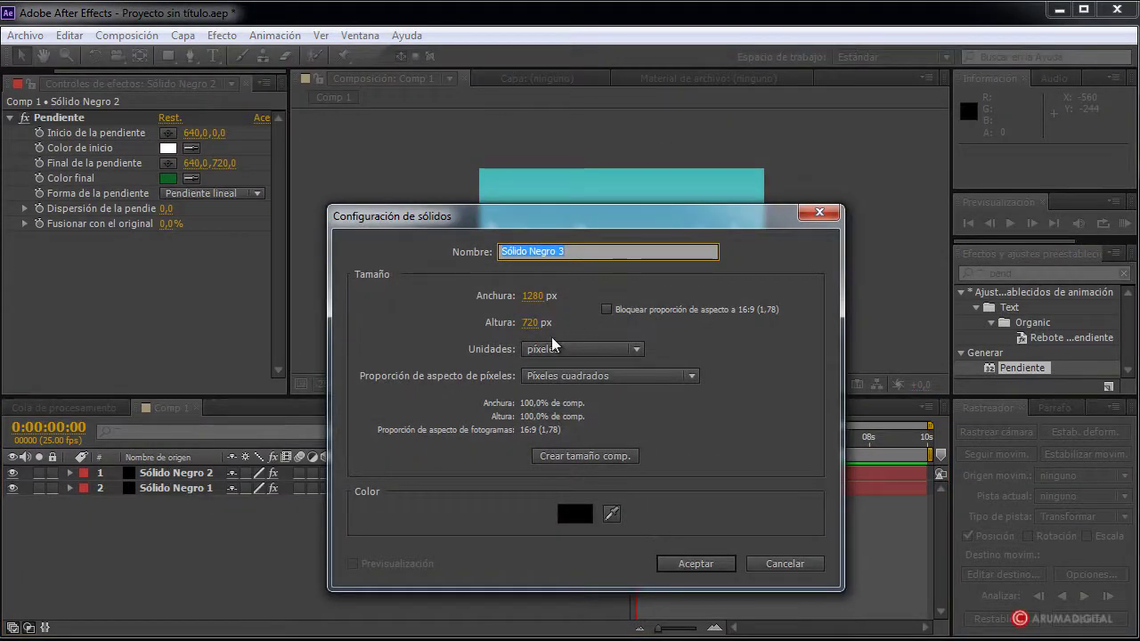
left_click(696, 564)
left_click_drag(1022, 368, 638, 255)
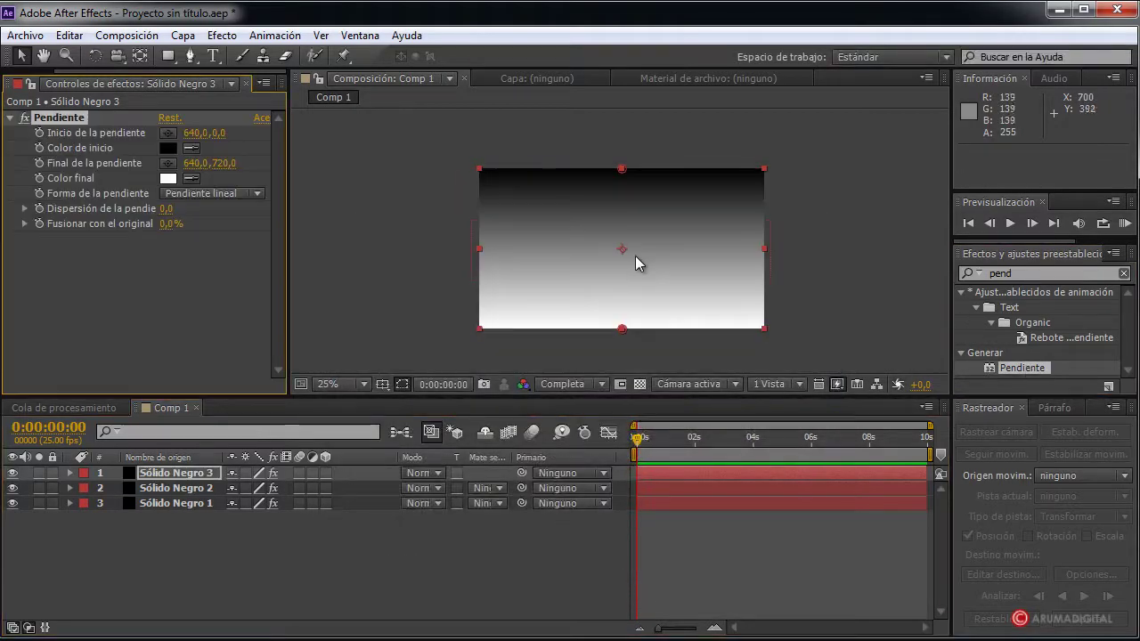
Set the gradient from dark brown 392314 at the top to lighter brown 895030 below
left_click(168, 148)
left_click_drag(484, 545, 489, 619)
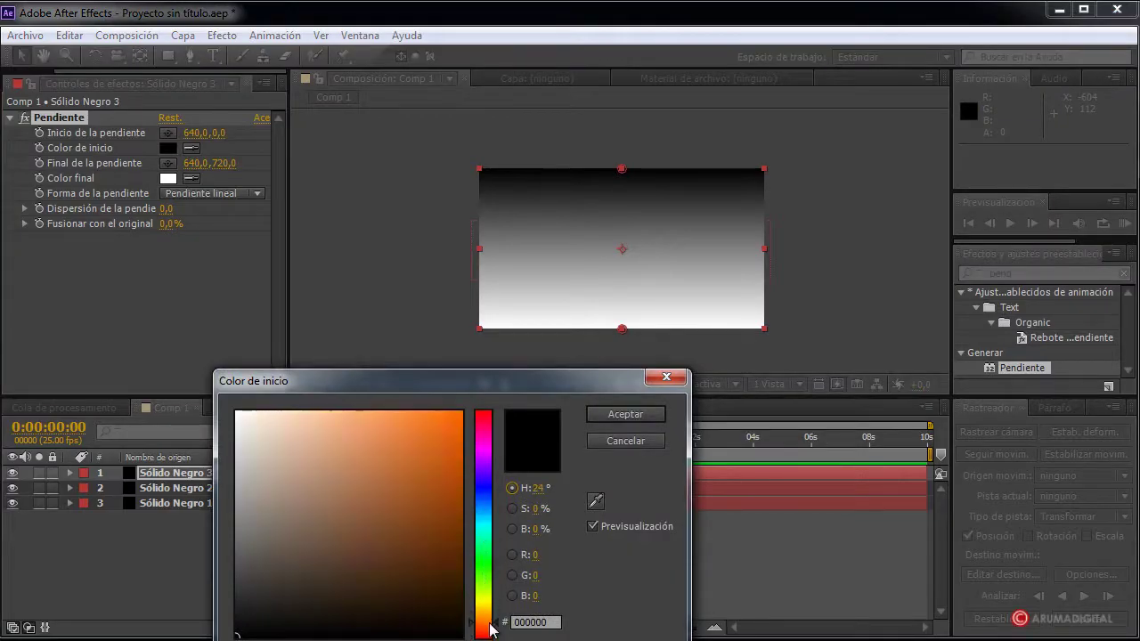
left_click(390, 585)
left_click_drag(390, 584, 382, 587)
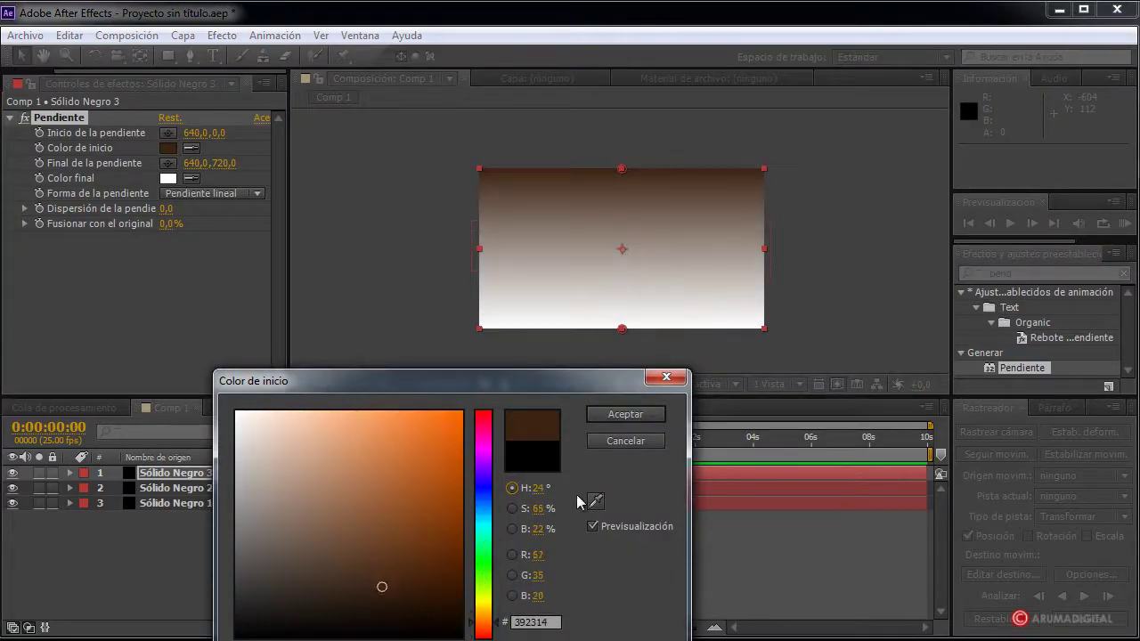
left_click(625, 415)
left_click(167, 179)
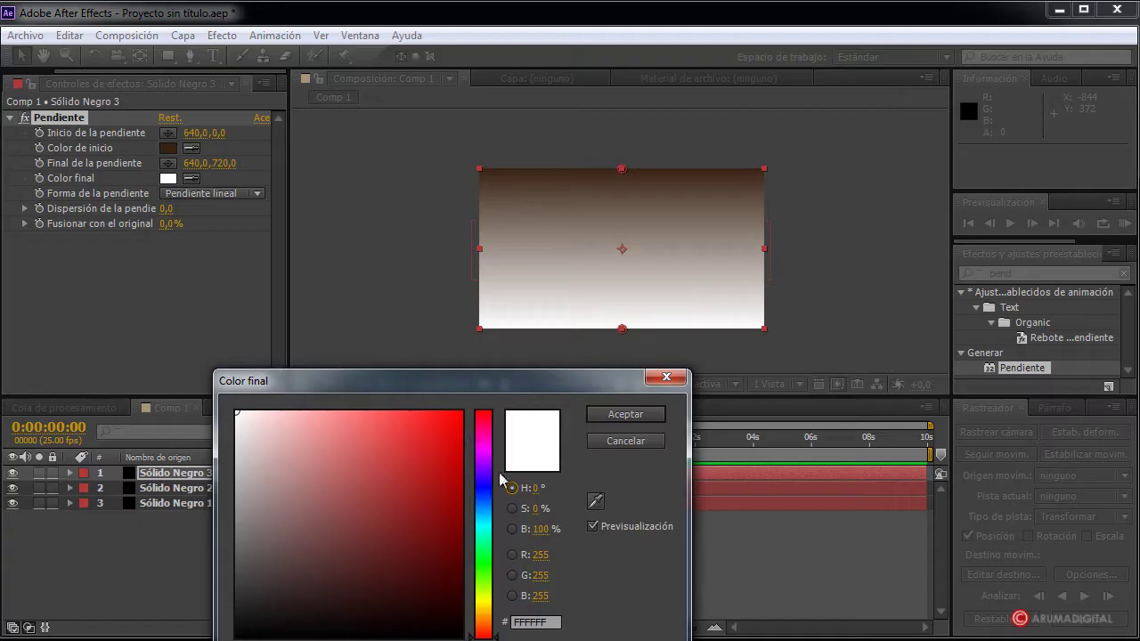
mouse_move(394, 496)
left_mouse_down()
mouse_move(446, 603)
mouse_move(485, 625)
mouse_move(382, 516)
left_mouse_up()
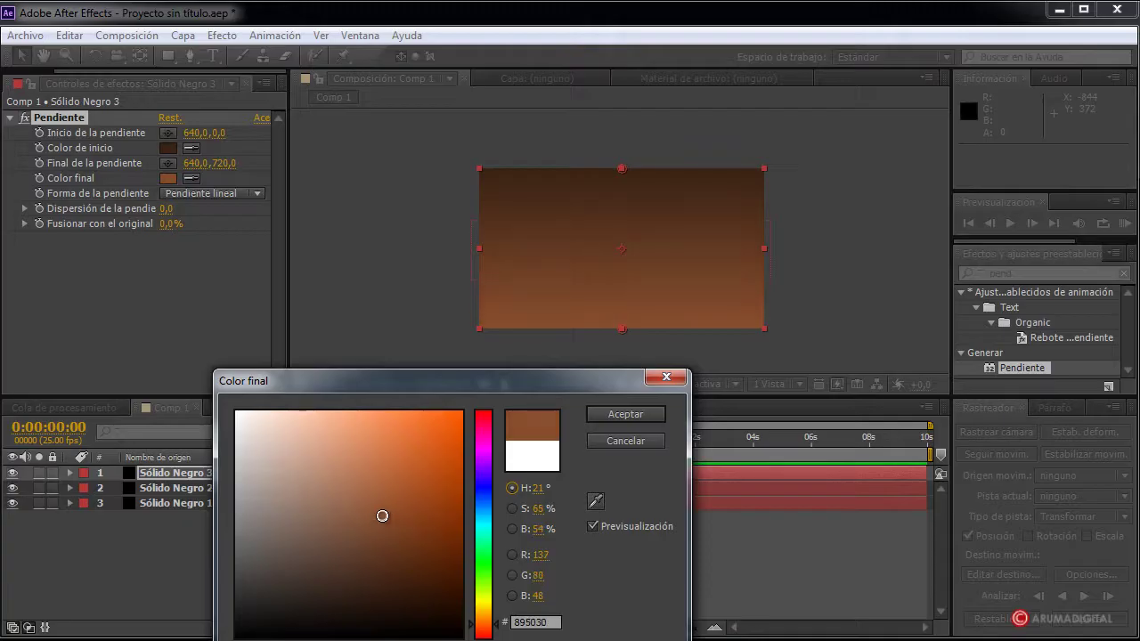
left_click(629, 416)
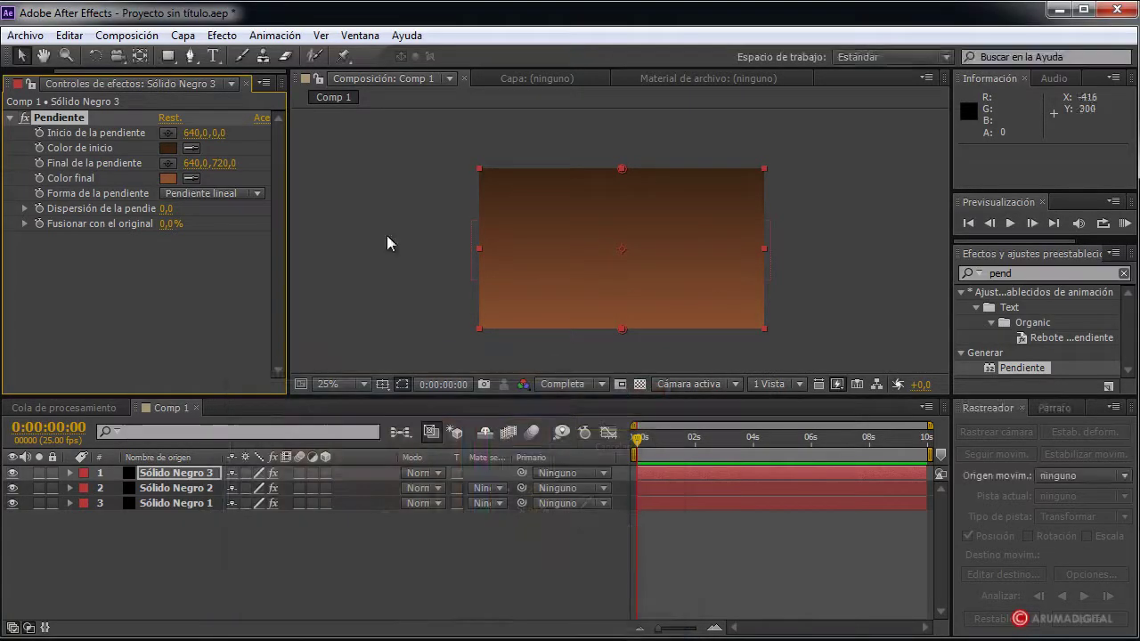
left_click(162, 478)
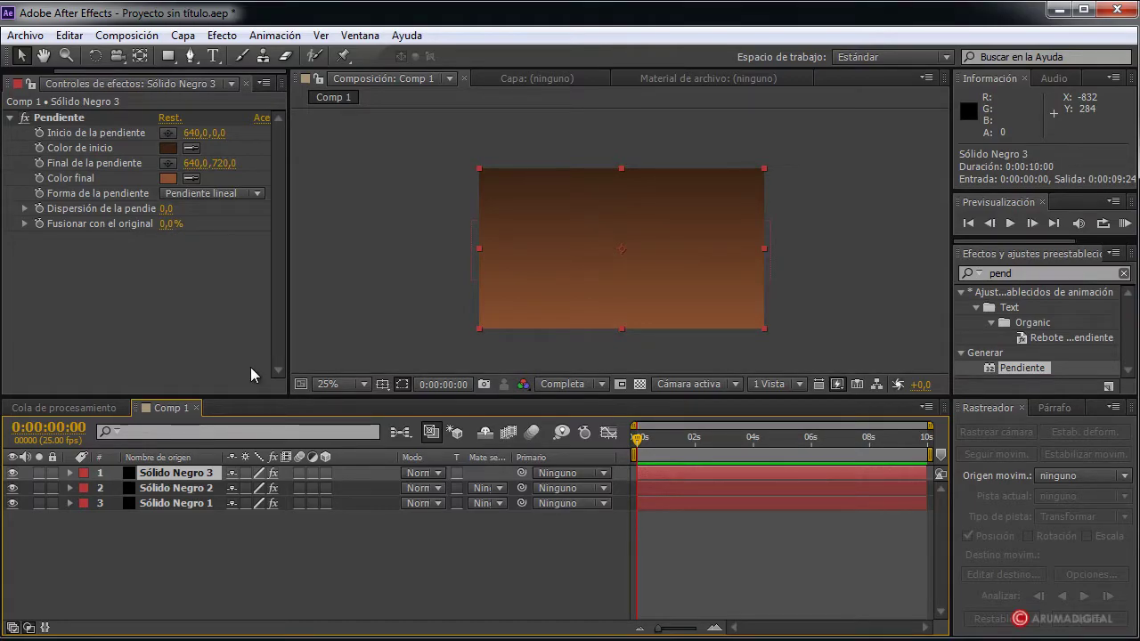
Squash Sólido Negro 3 into a thin brown band and move it to the bottom as ground
key("r")
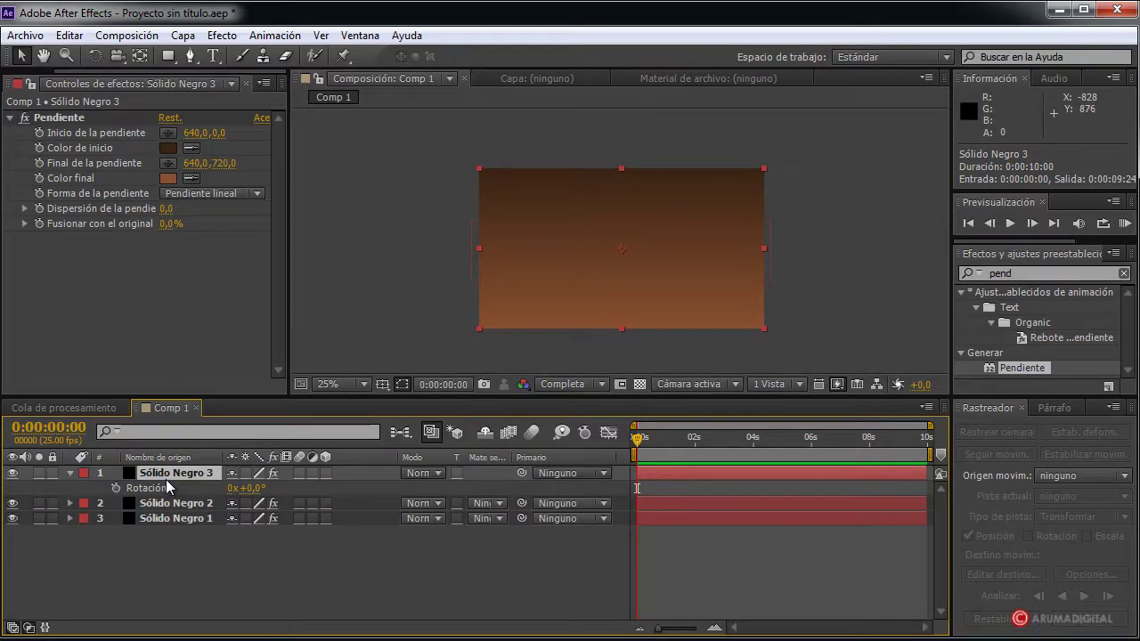
mouse_move(623, 169)
left_mouse_down()
mouse_move(620, 229)
mouse_move(621, 217)
left_mouse_up()
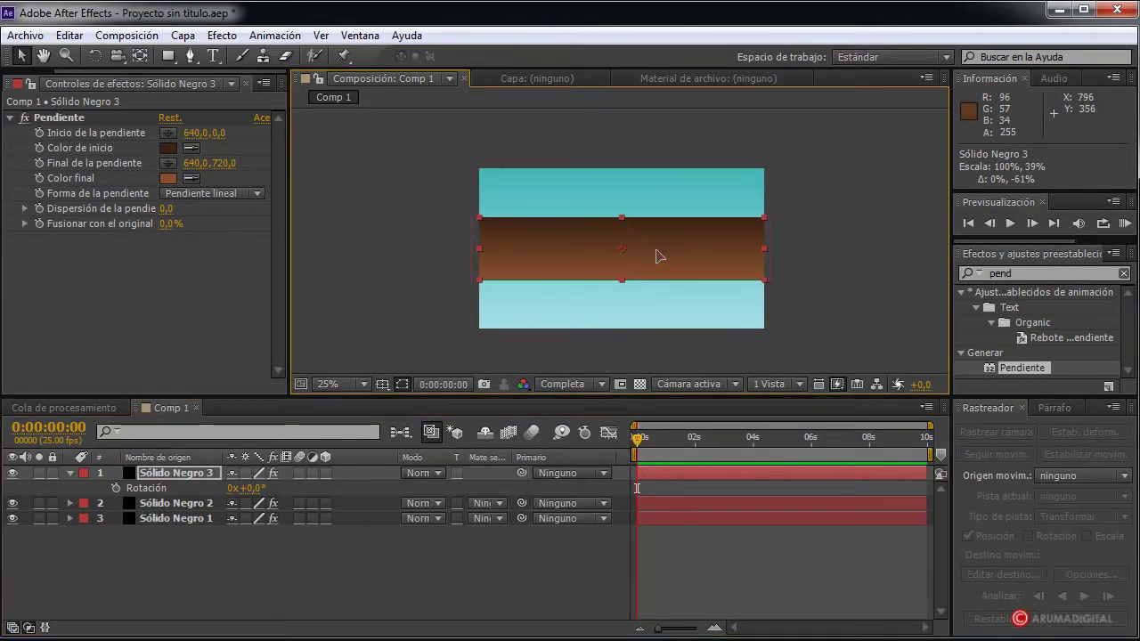
key("Down")
key("Down")
key("Down")
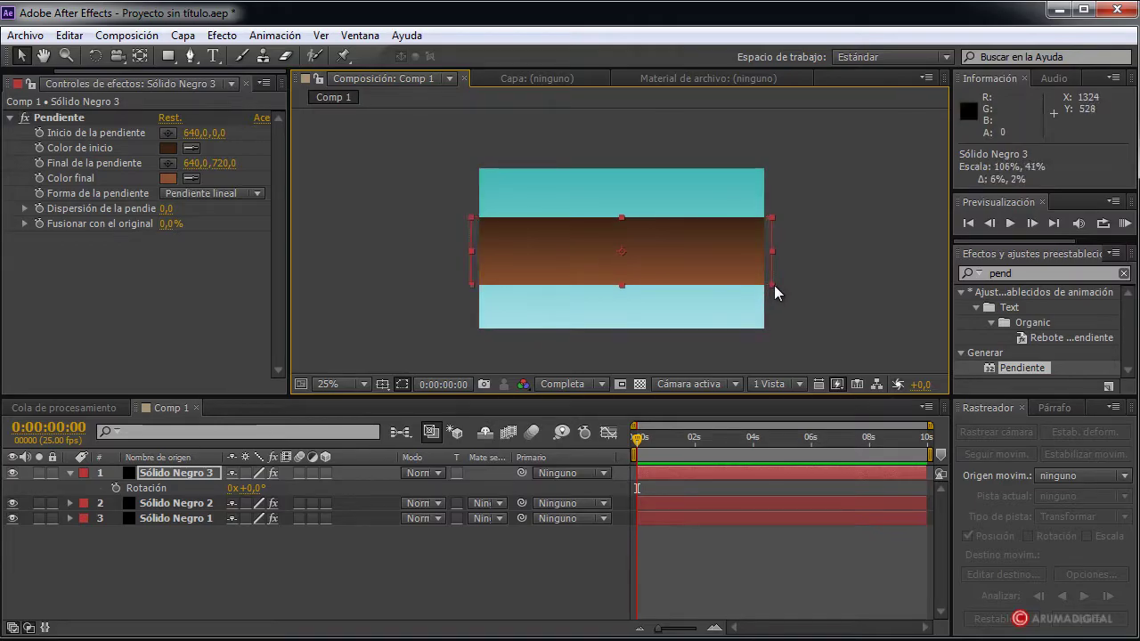
left_click_drag(698, 247, 698, 296)
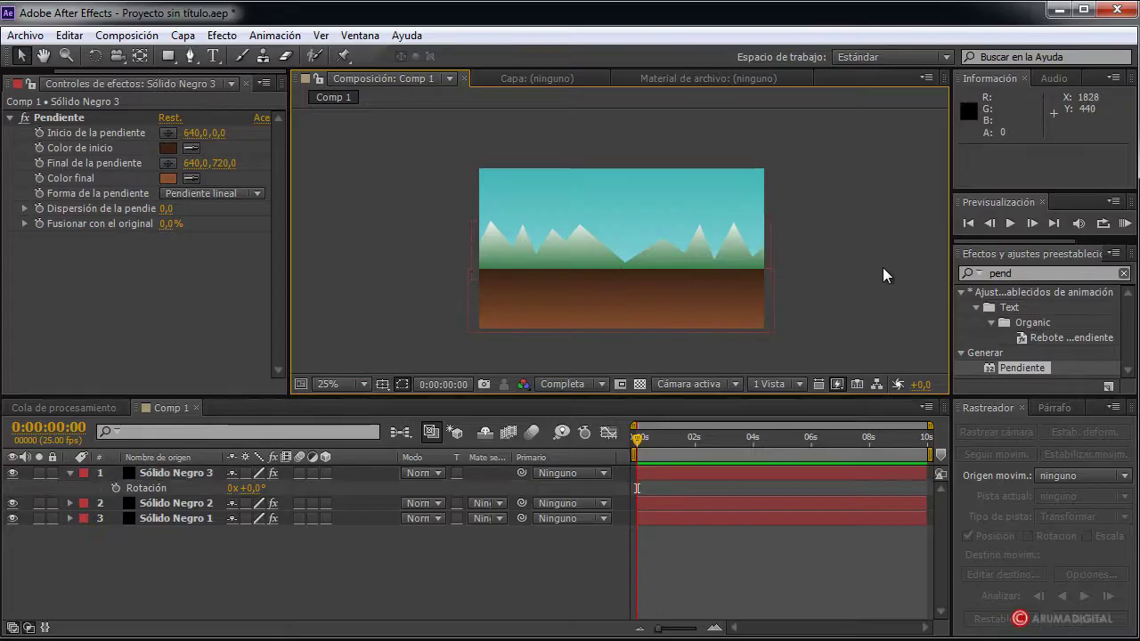
key("period")
key("comma")
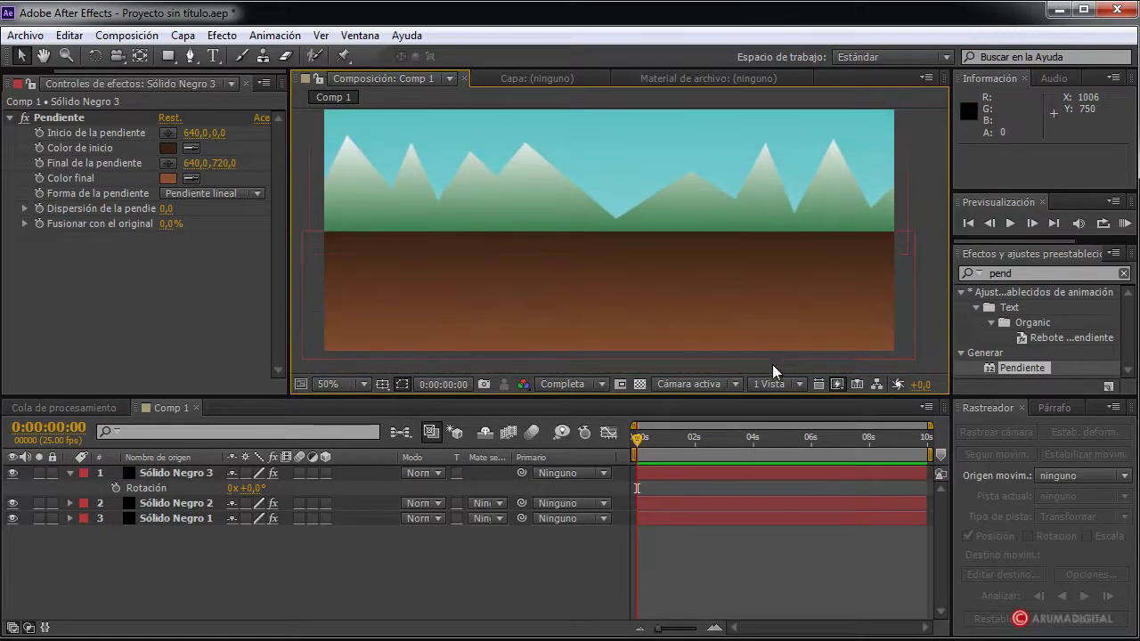
key("period")
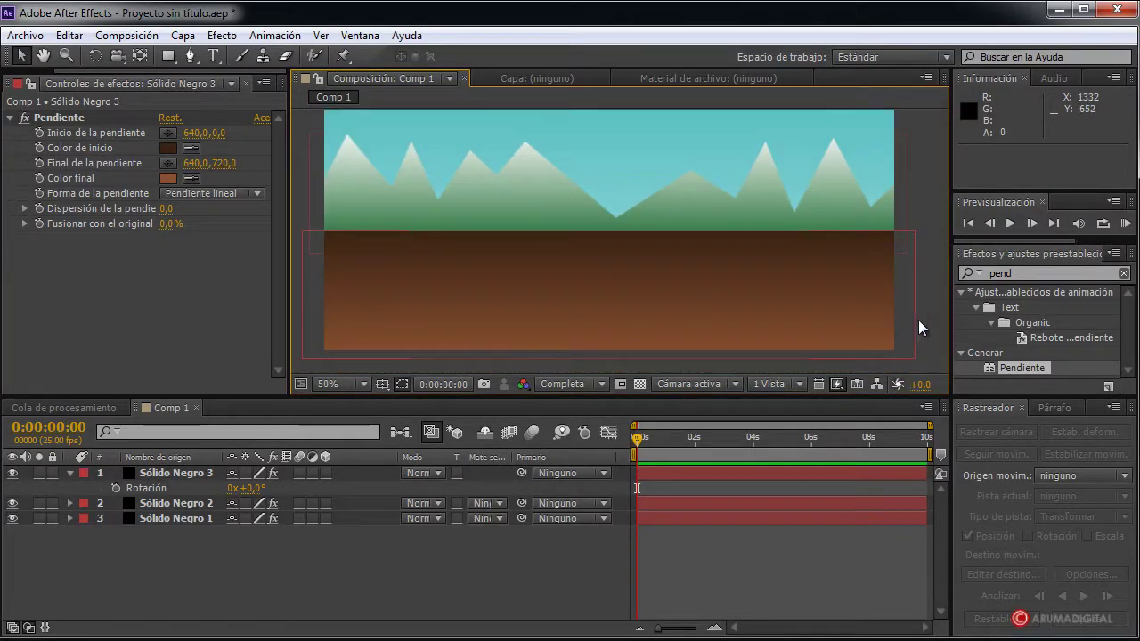
key("comma")
key("period")
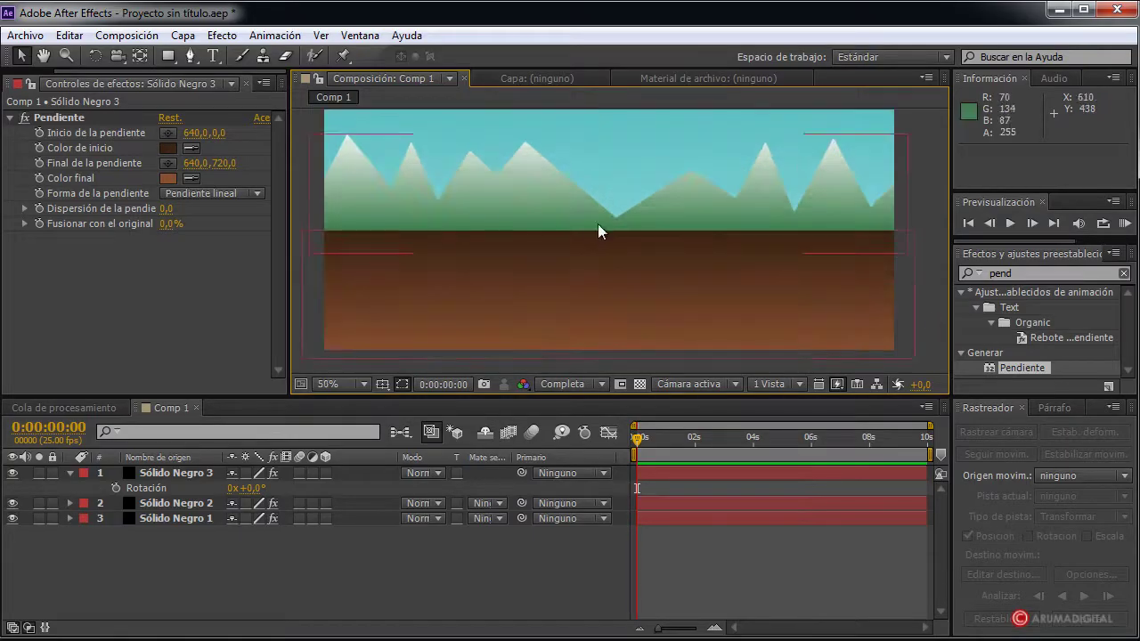
Lighten the dark brown start colour of the ground's gradient
left_click(158, 481)
left_click(168, 148)
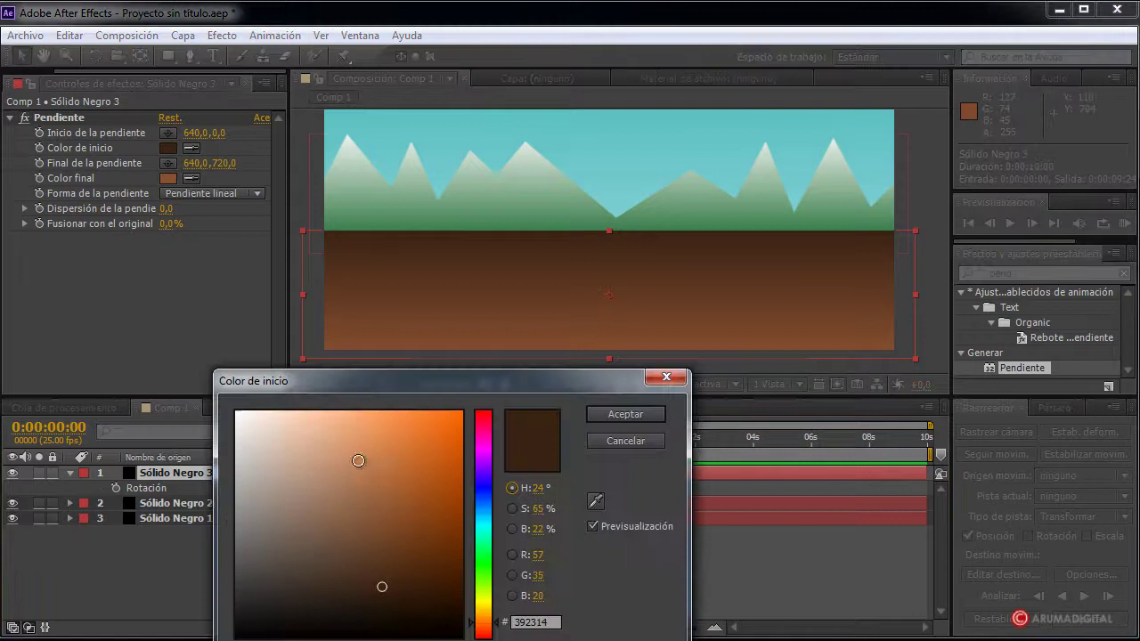
left_click_drag(397, 580, 393, 551)
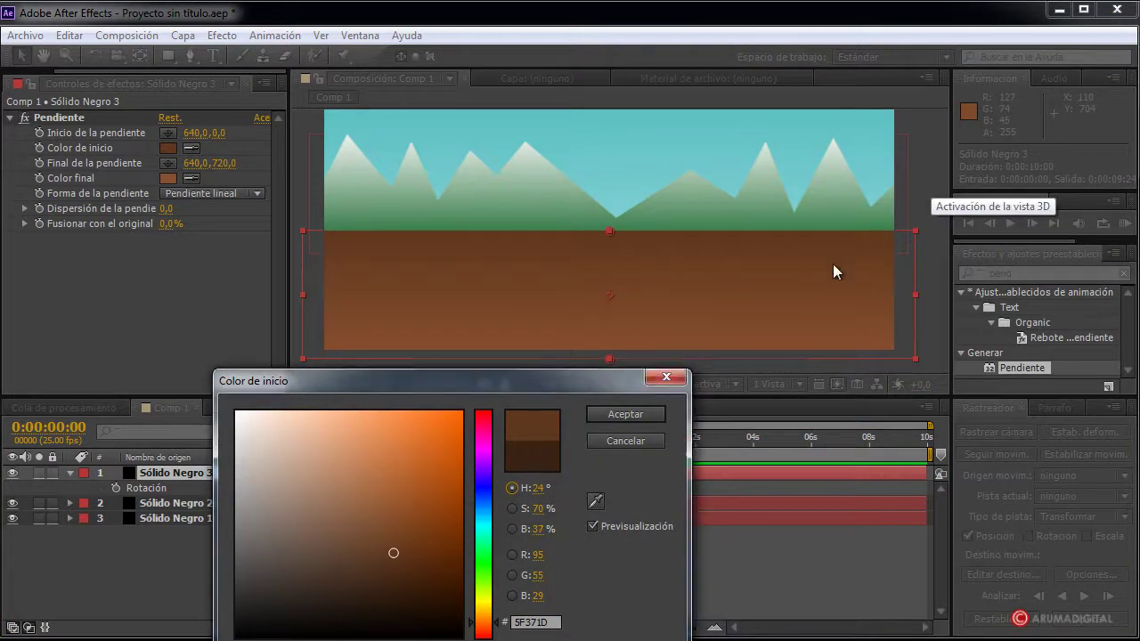
left_click(615, 413)
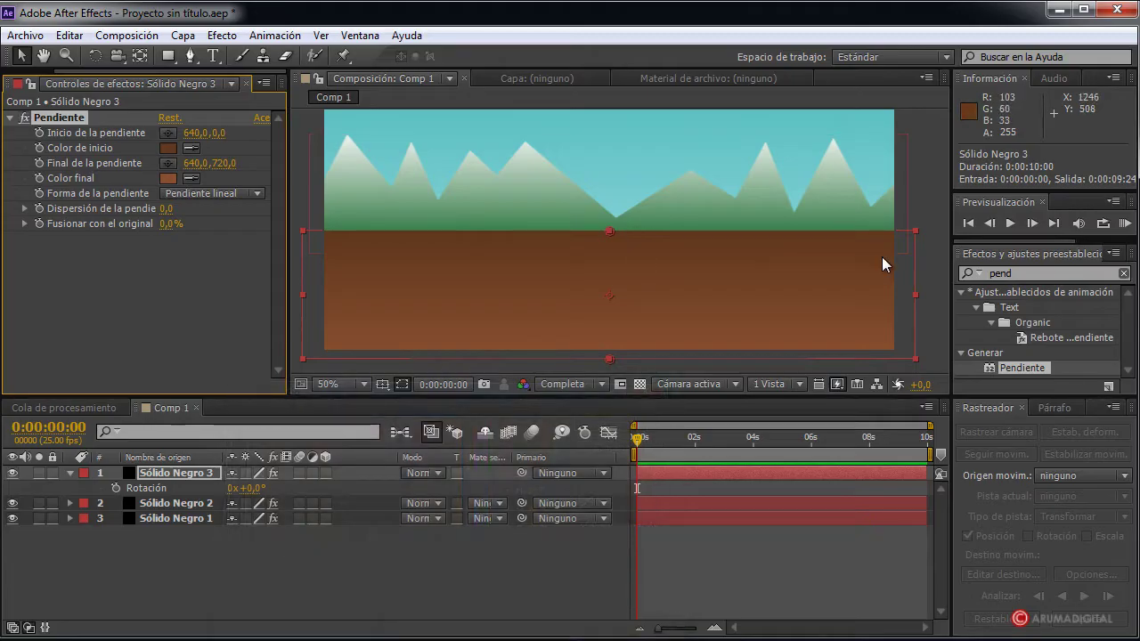
Shorten the brown ground strip and move it further down the frame
left_click(936, 276)
left_click(596, 236)
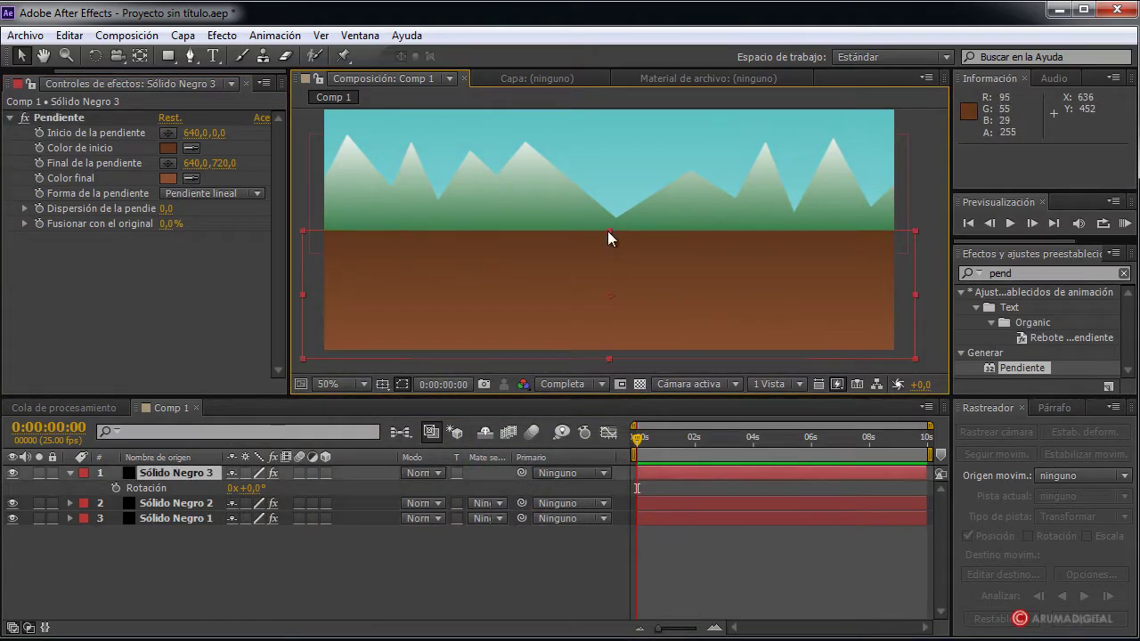
left_click_drag(608, 232, 608, 256)
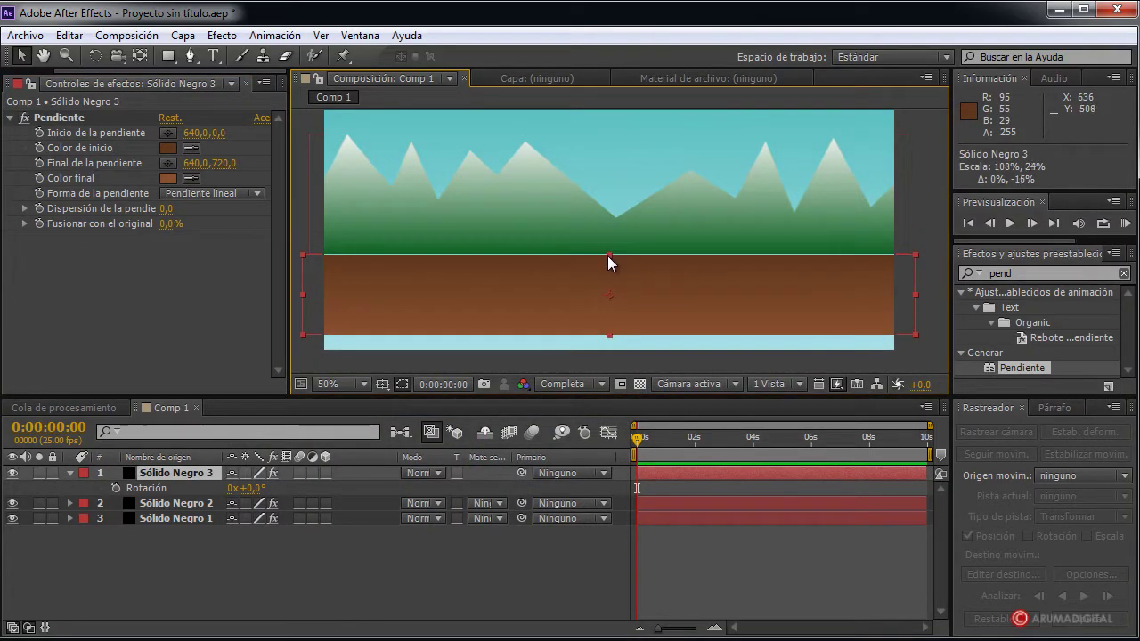
left_click_drag(651, 305, 655, 326)
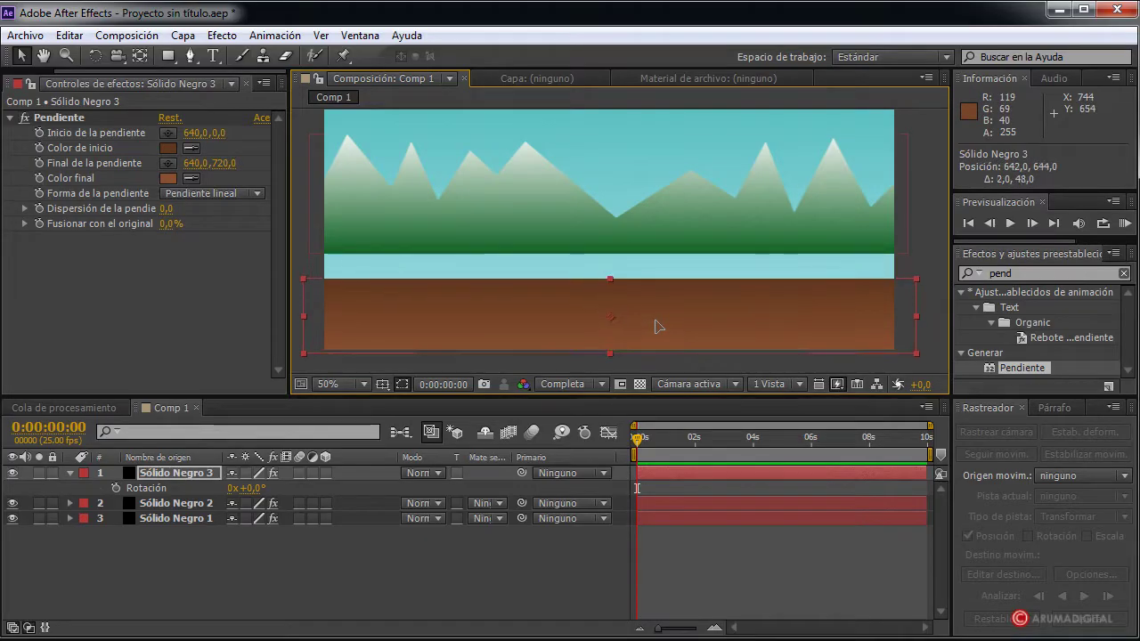
Lower Sólido Negro 2's mountains to position 642,0, 448,0 so they meet the ground
left_click_drag(653, 222, 655, 267)
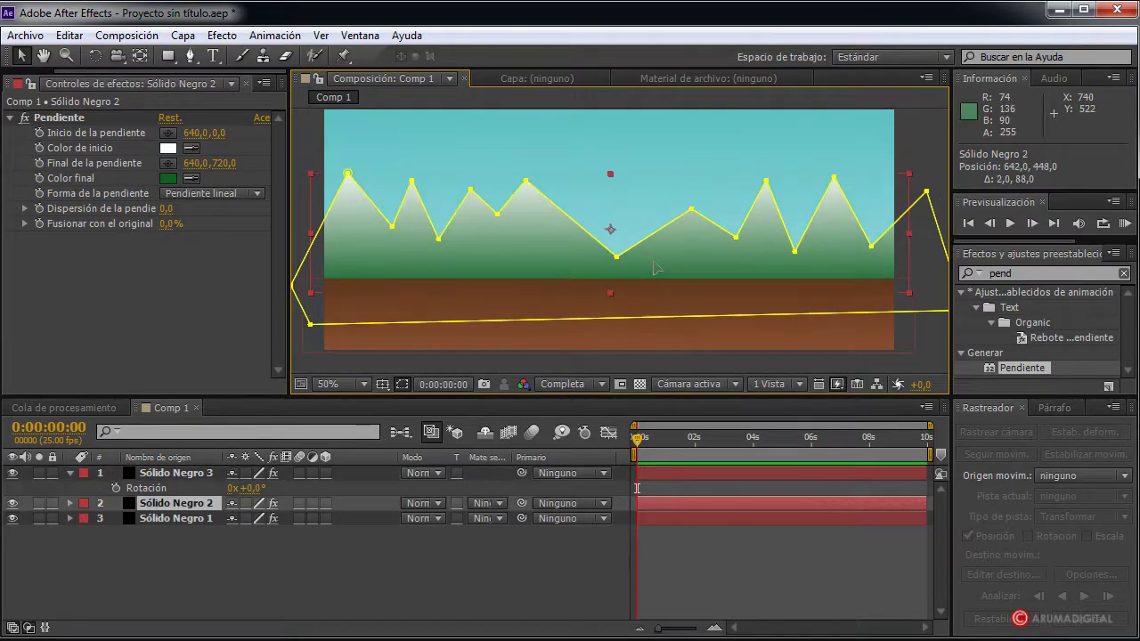
left_click(910, 141)
key("comma")
key("period")
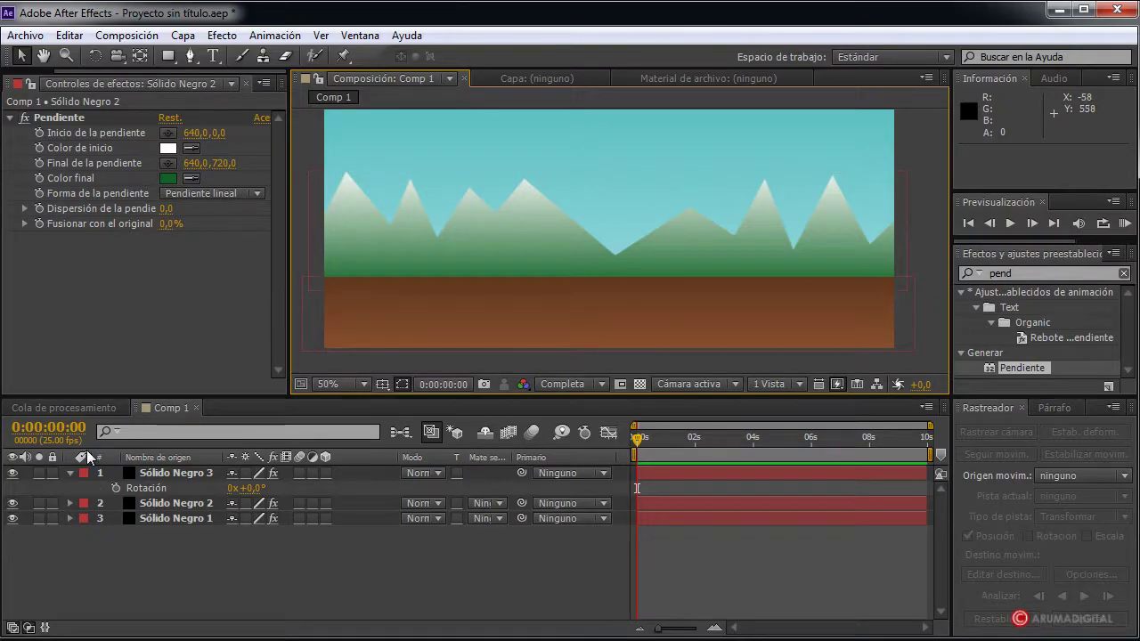
Collapse the ground layer and add a new empty shape layer via Capa > Nuevo > Capa de formas
left_click(70, 472)
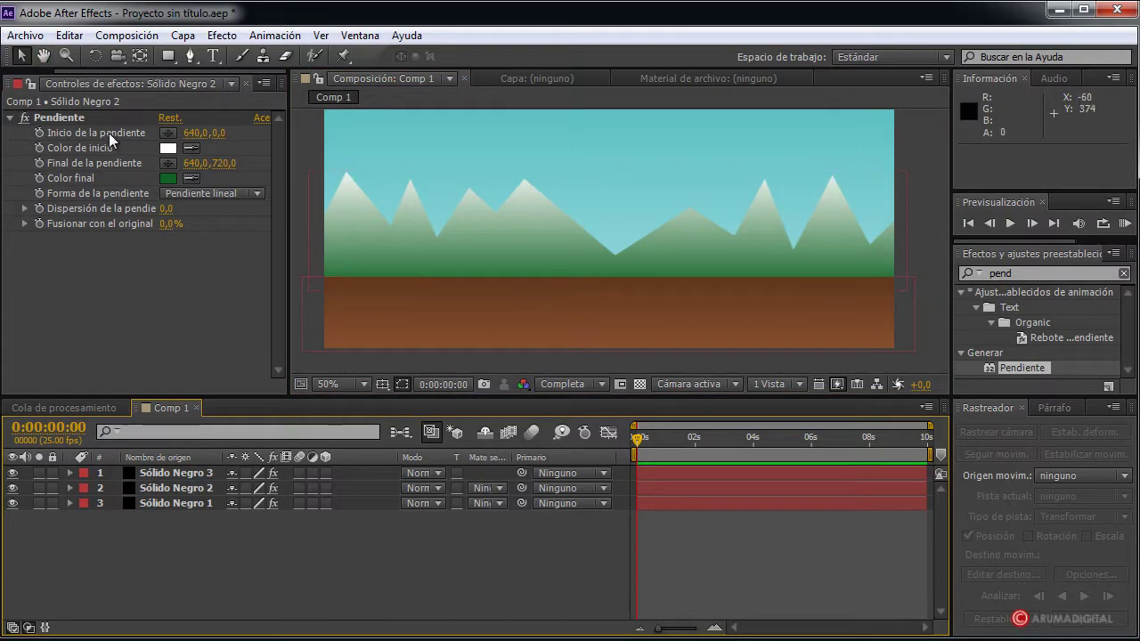
left_click(169, 59)
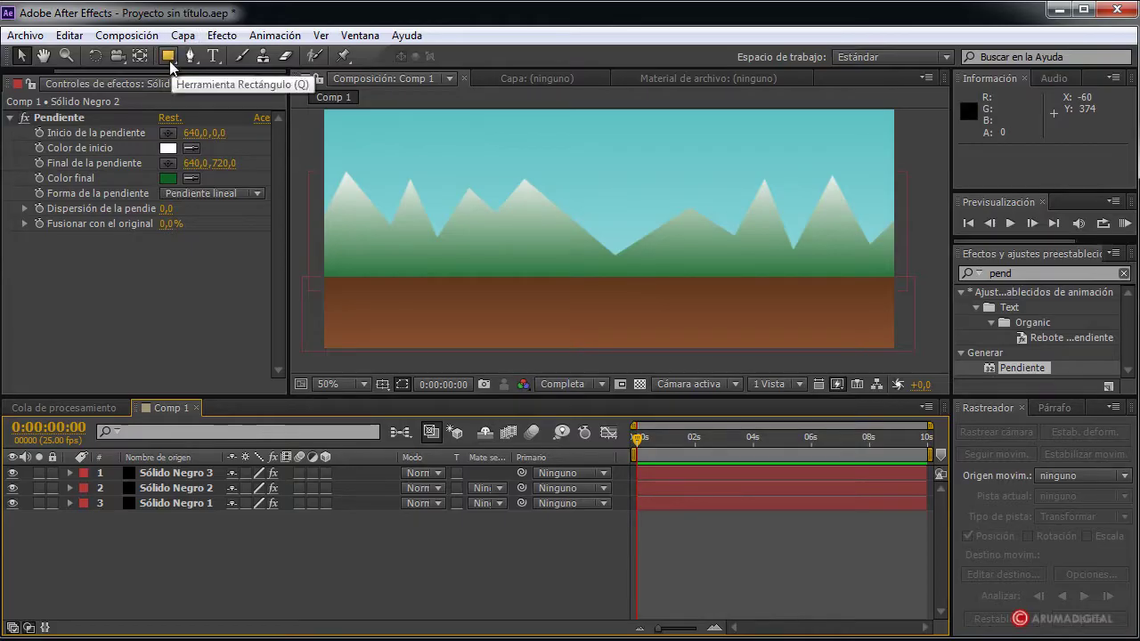
left_click(197, 38)
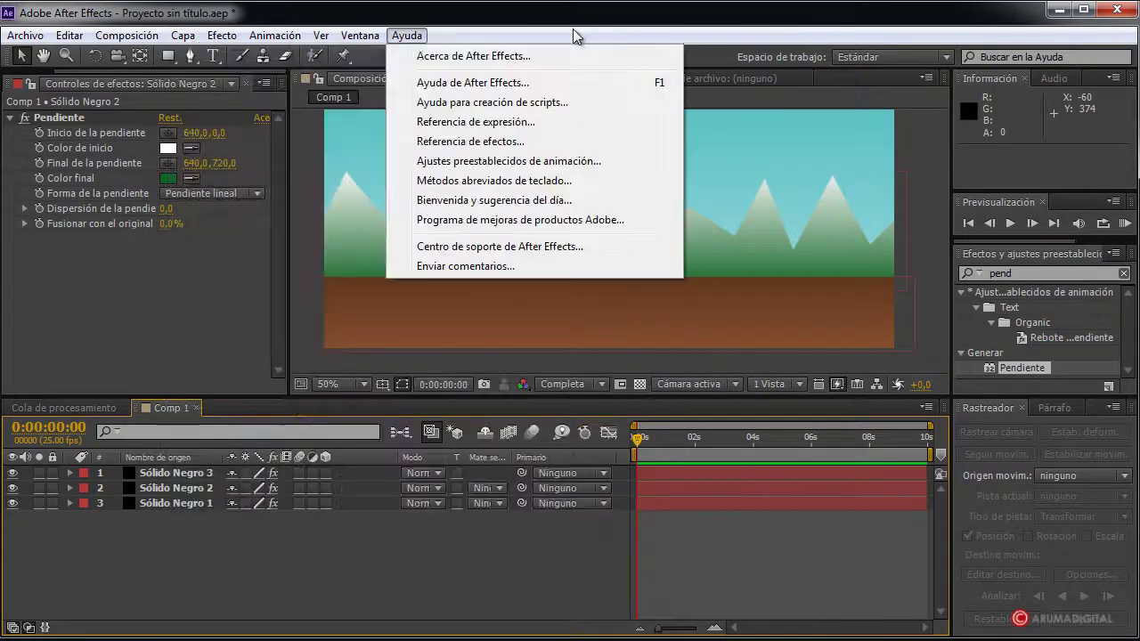
left_click(571, 35)
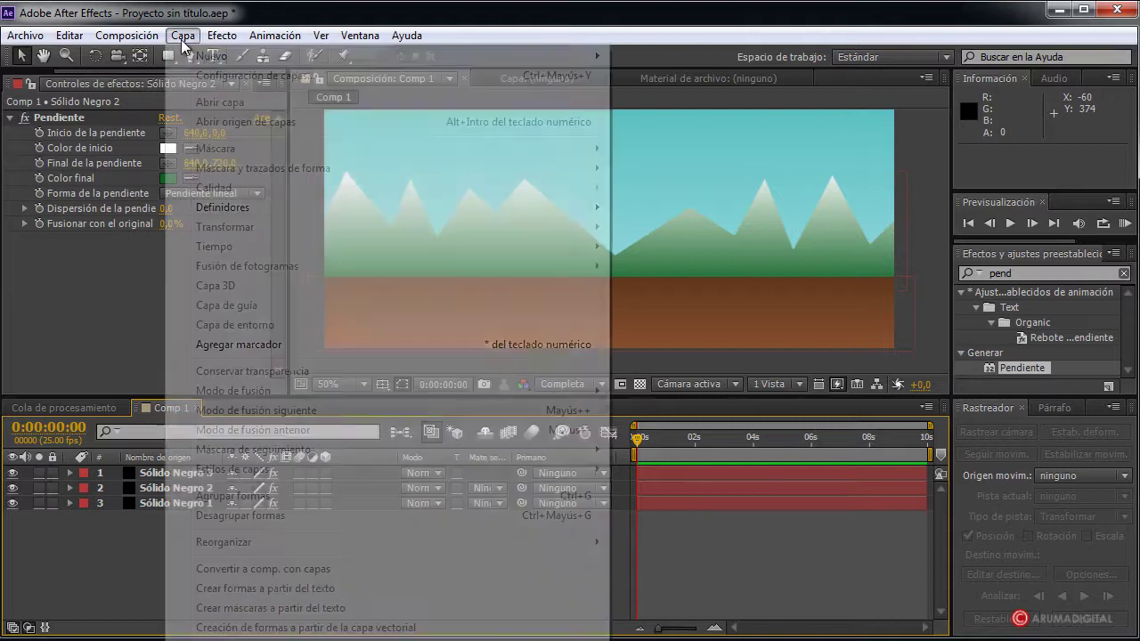
left_click(182, 36)
mouse_move(614, 56)
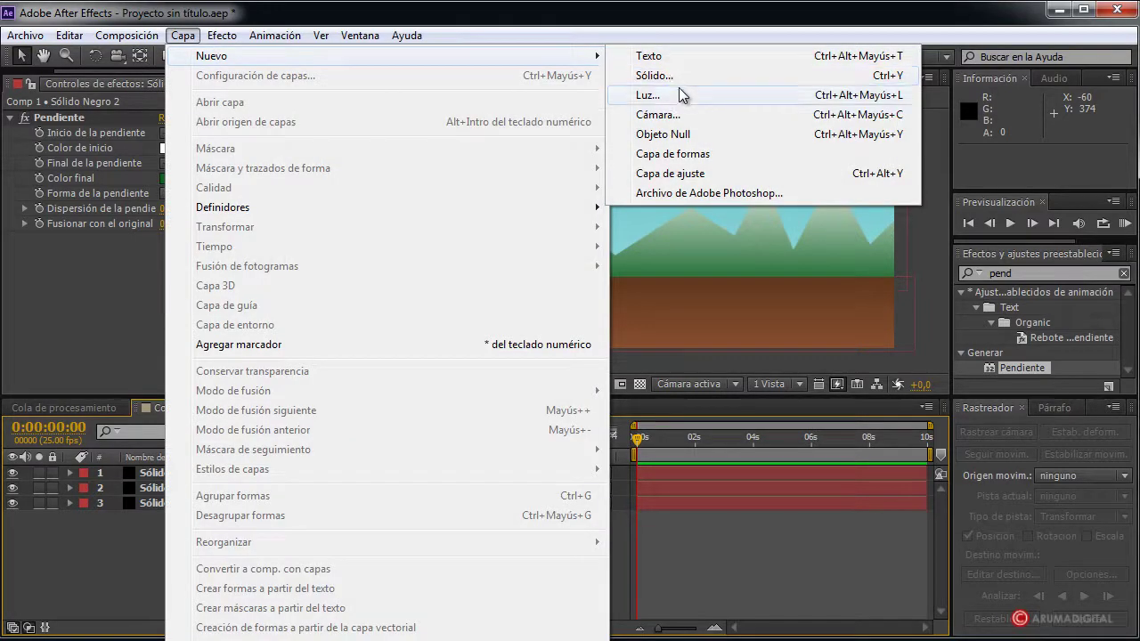
left_click(671, 154)
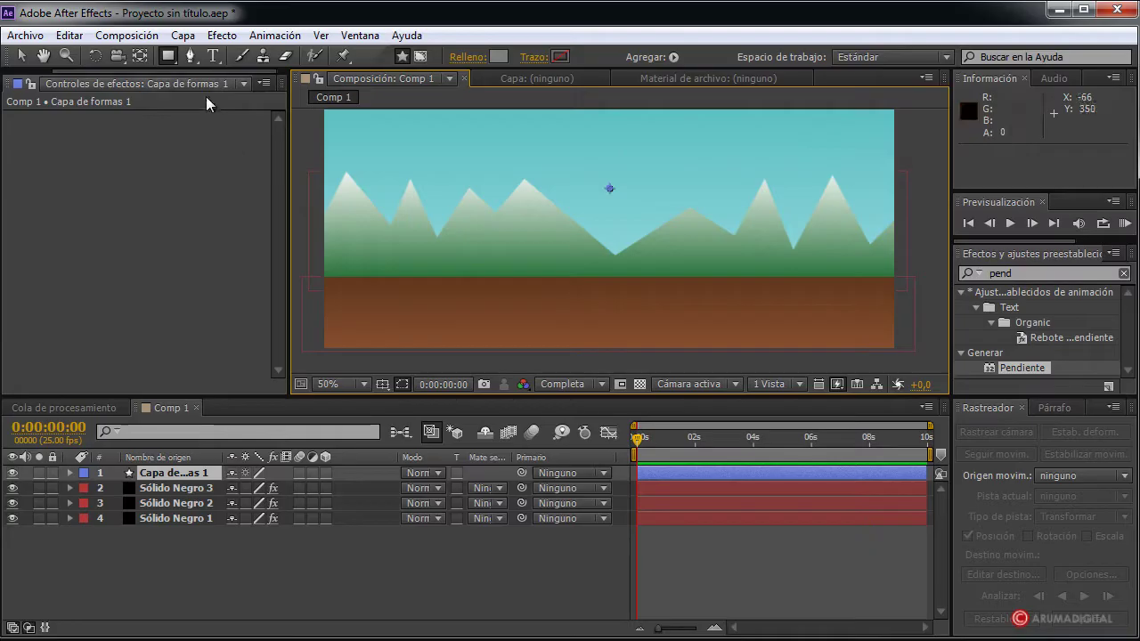
Draw a tall, narrow grey rectangle standing on the ground at the left
left_click(168, 59)
left_click_drag(402, 211, 415, 312)
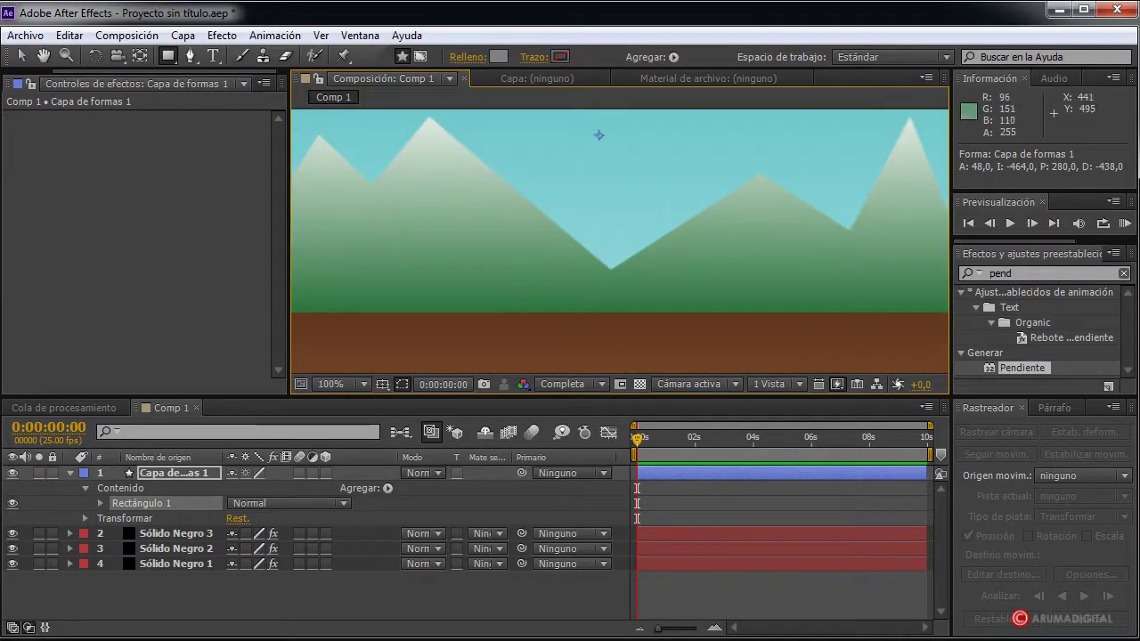
scroll(591, 267, "up", 2)
scroll(637, 232, "down", 2)
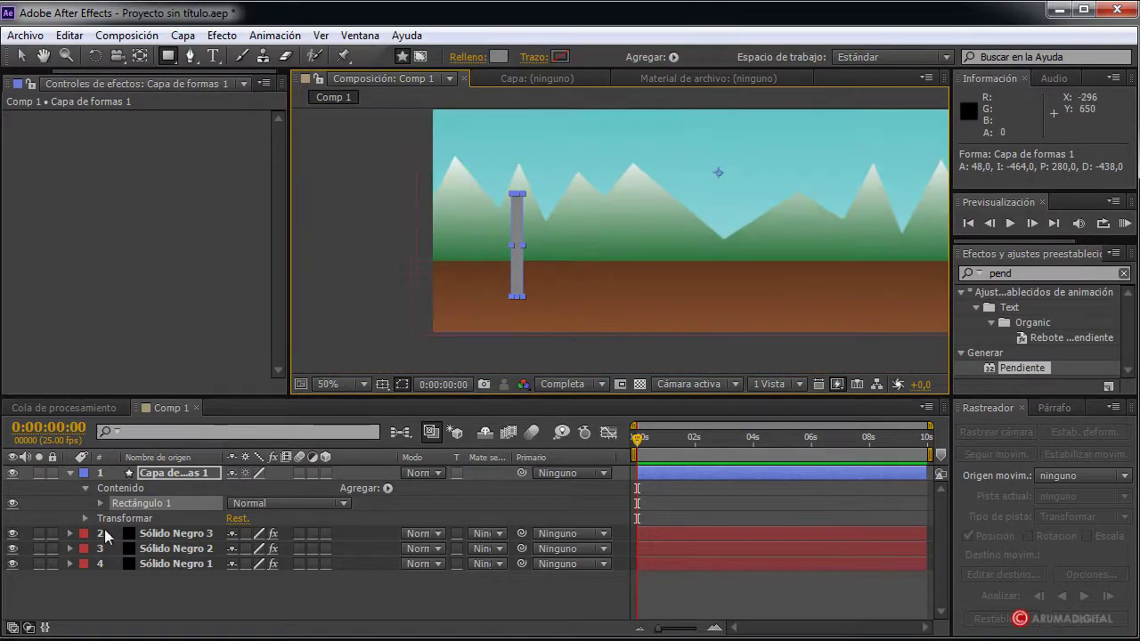
Add a Resplandor interior style to the pillar and widen its Tamaño to 12
right_click(169, 473)
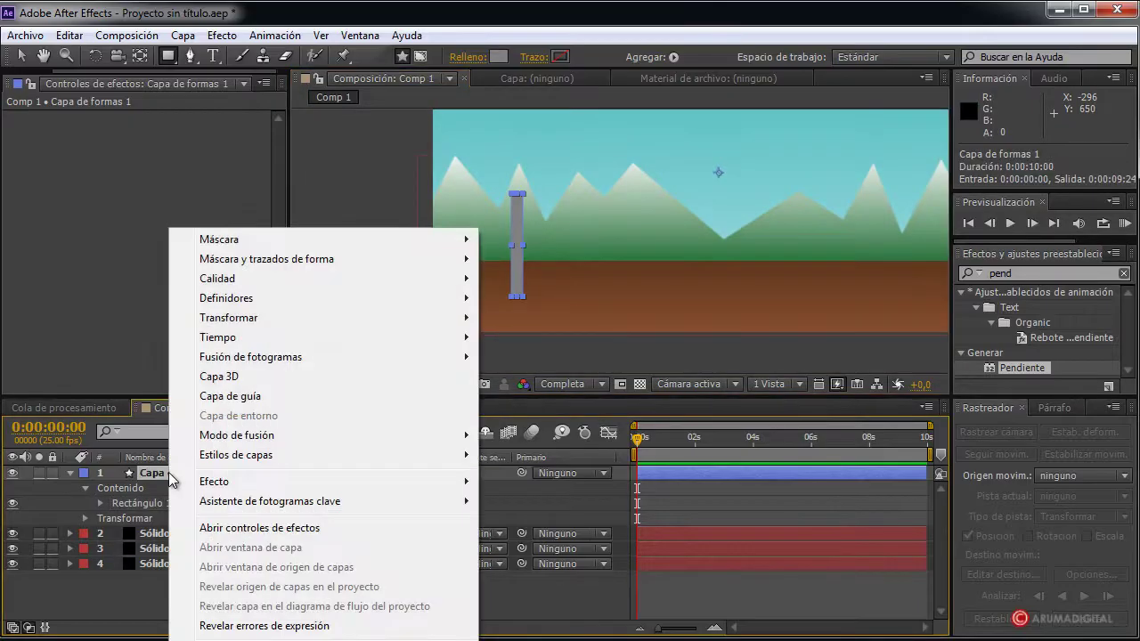
mouse_move(255, 460)
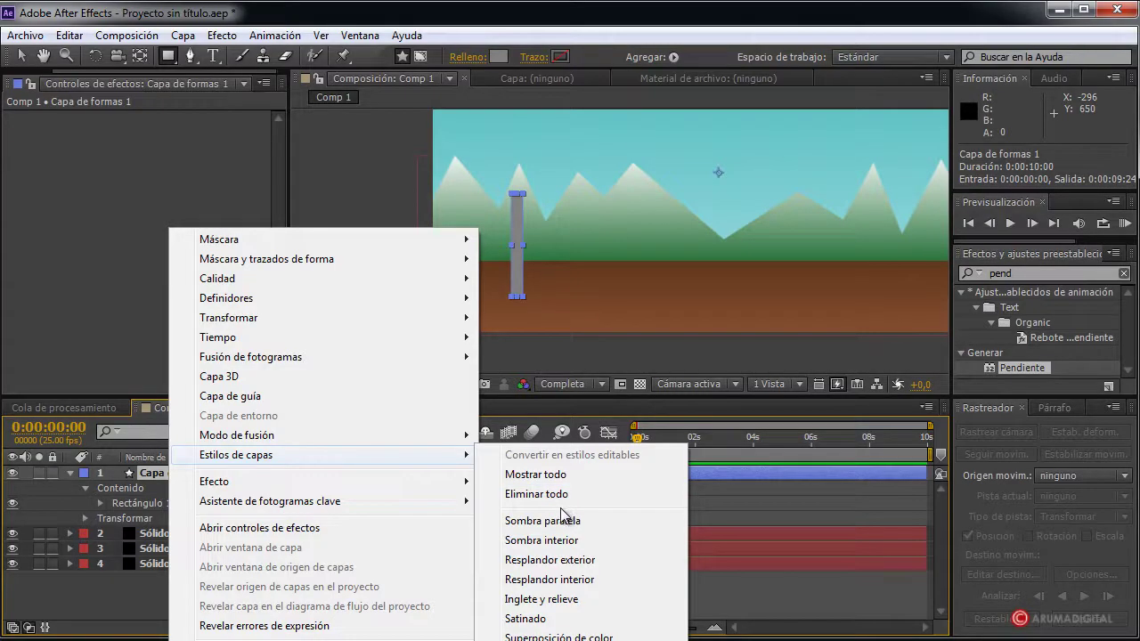
left_click(549, 579)
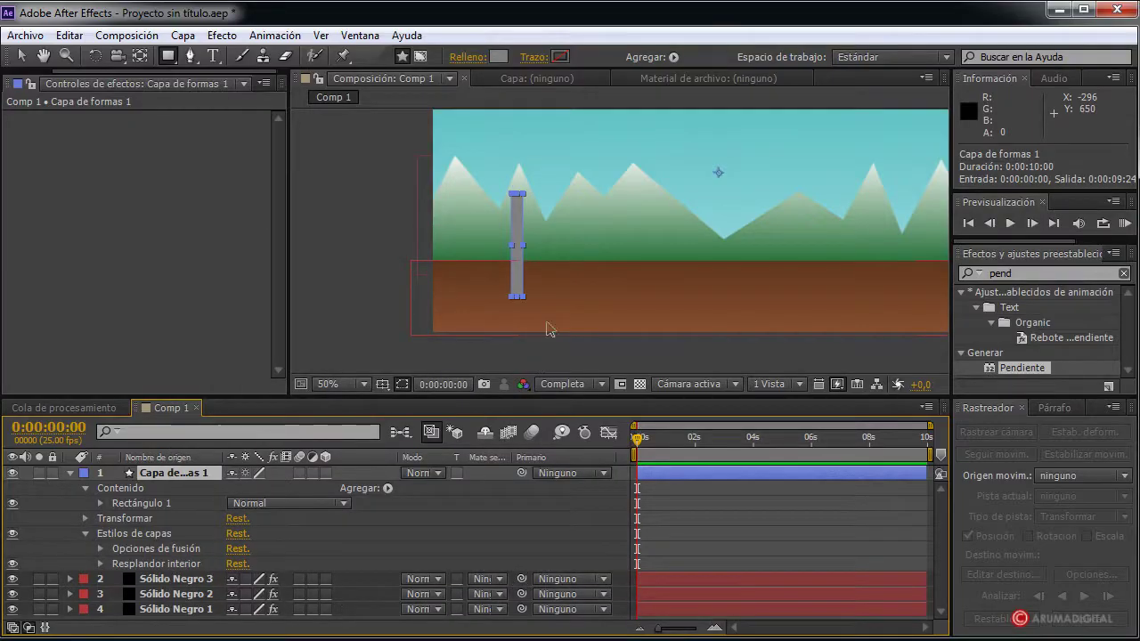
key("slash")
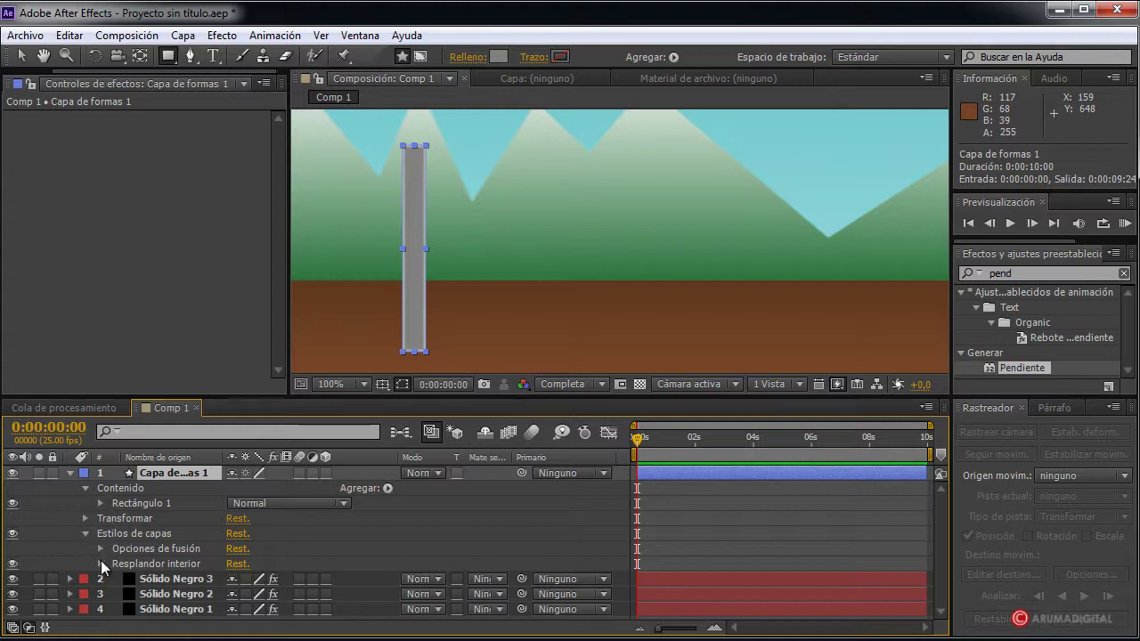
left_click(100, 564)
scroll(101, 563, "down", 3)
scroll(249, 562, "down", 1)
scroll(307, 577, "up", 1)
scroll(307, 577, "down", 1)
left_click_drag(236, 594, 243, 594)
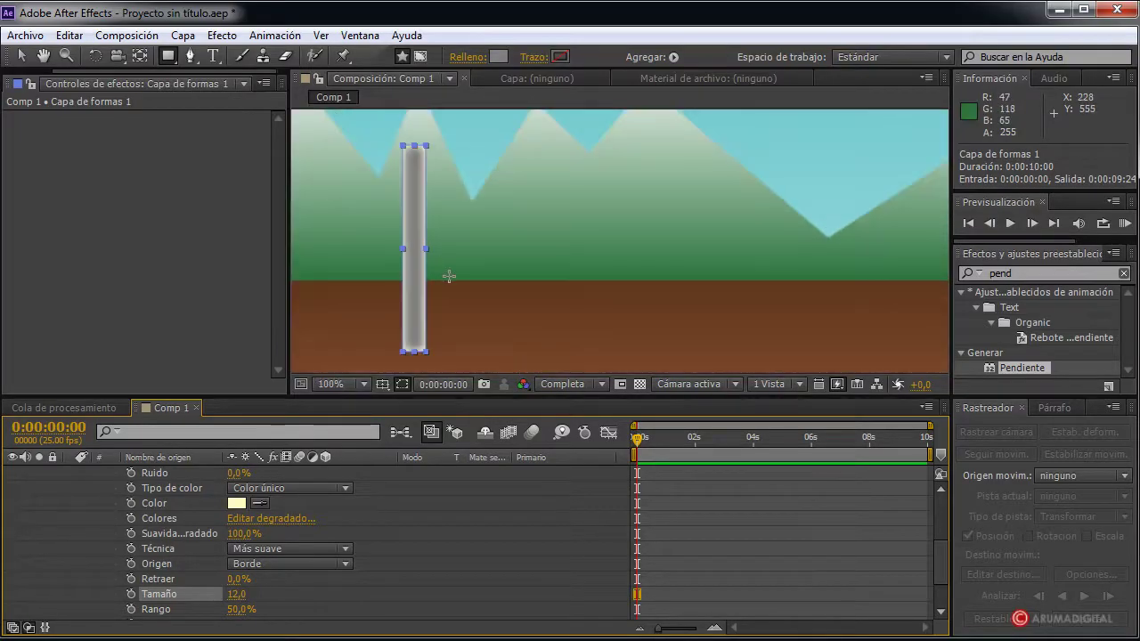
scroll(170, 474, "up", 3)
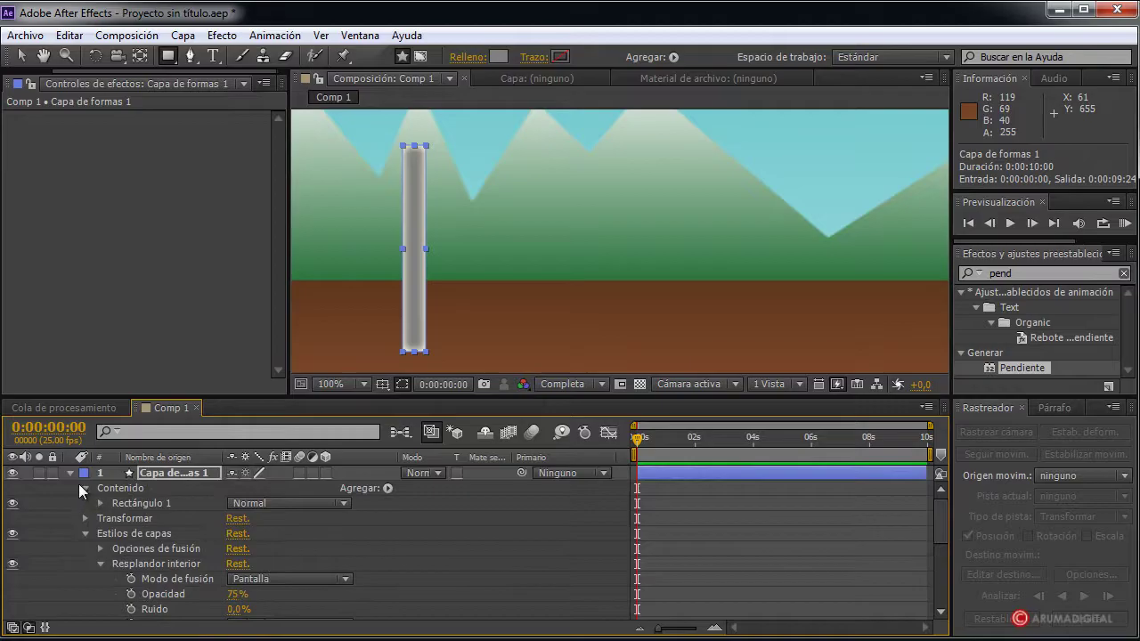
Add a Sombra paralela drop shadow style to the pillar
left_click(71, 473)
right_click(163, 478)
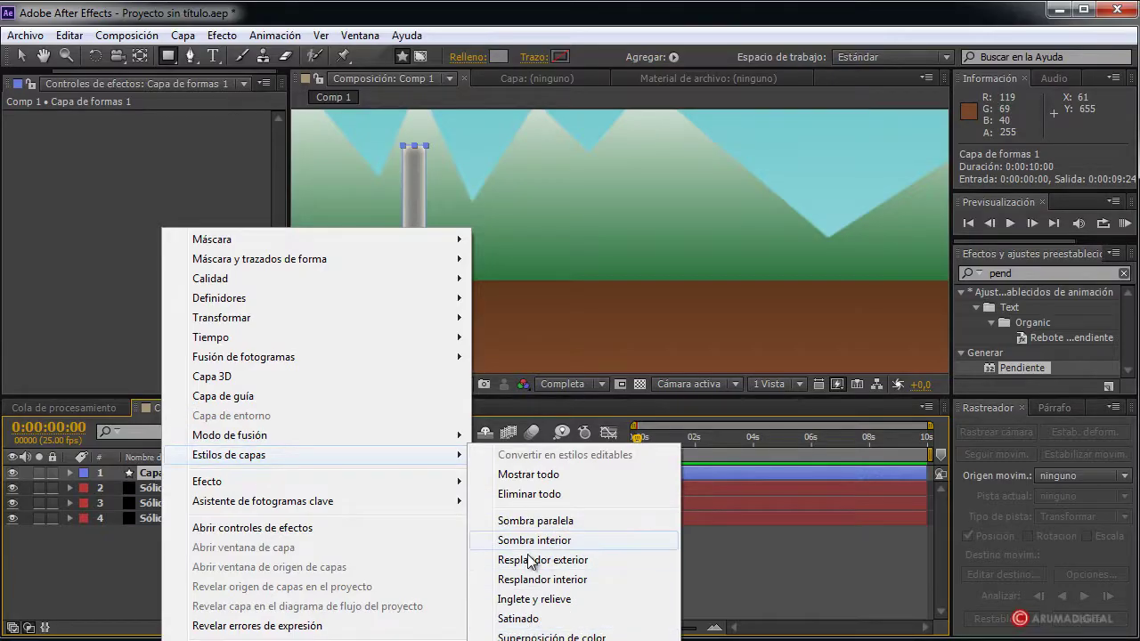
left_click(538, 526)
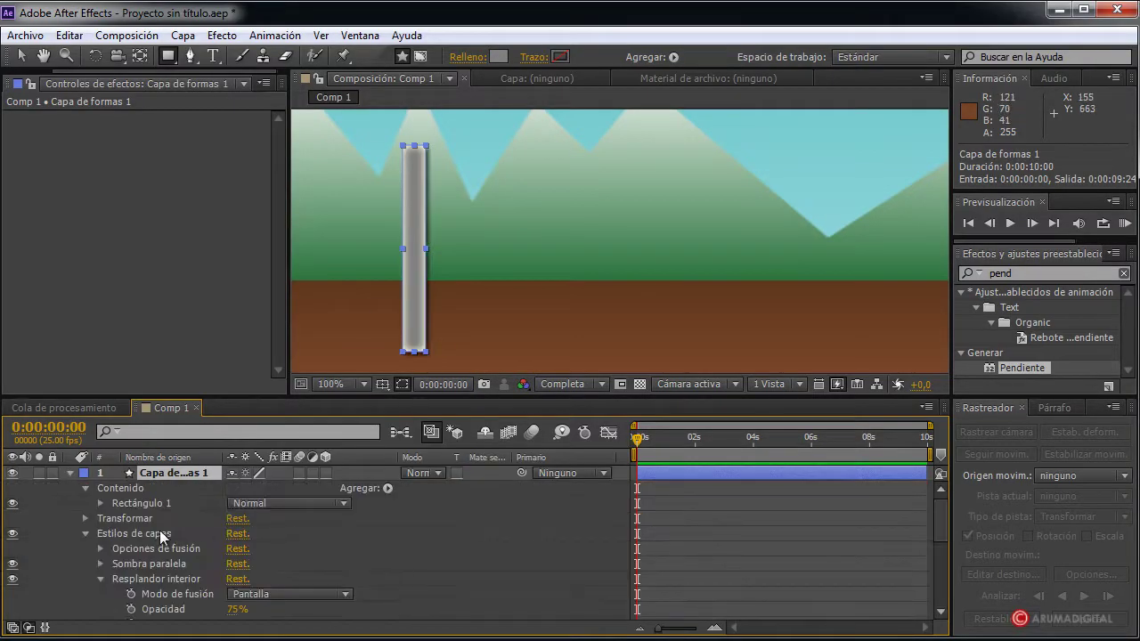
Set the pillar's drop shadow to a 90° angle, distance 3,0 and 12% opacity
left_click(101, 578)
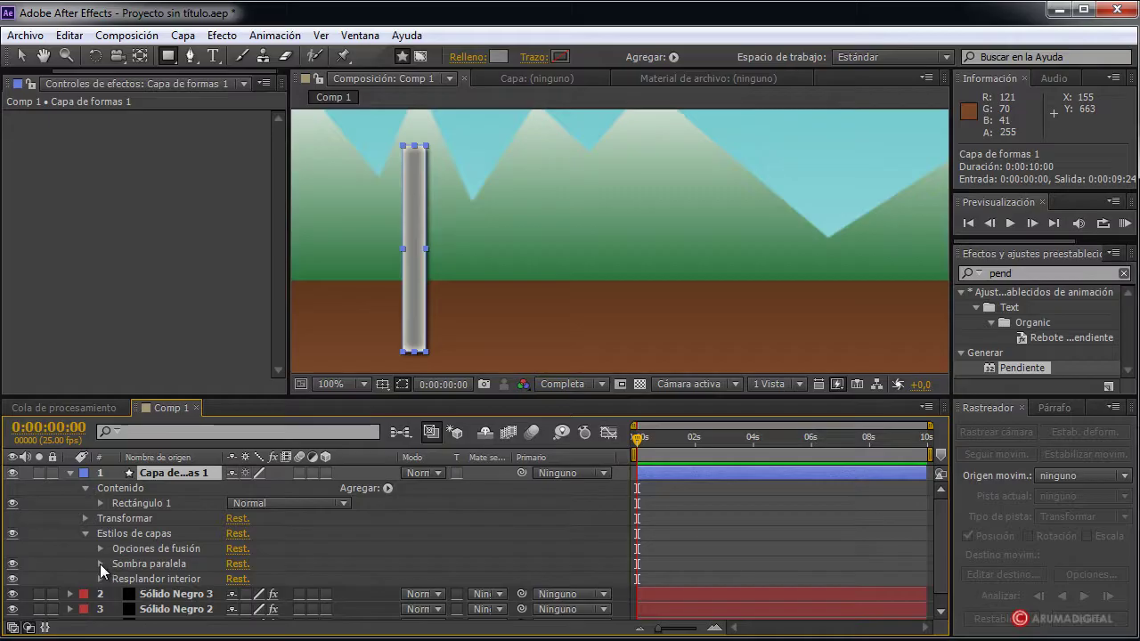
left_click(99, 564)
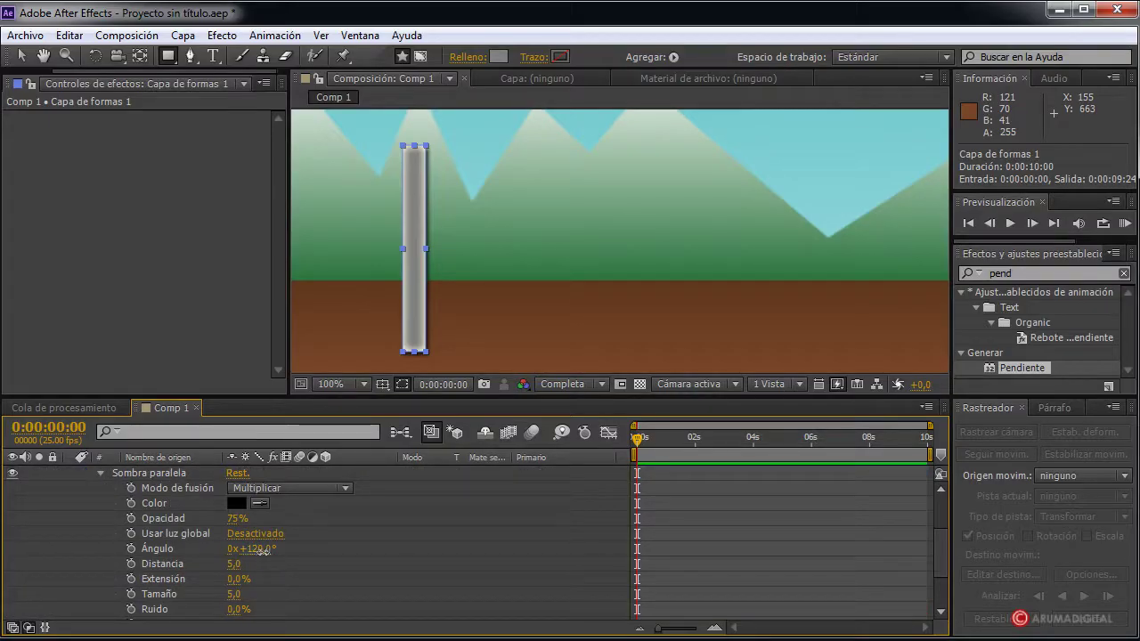
left_click_drag(262, 551, 249, 559)
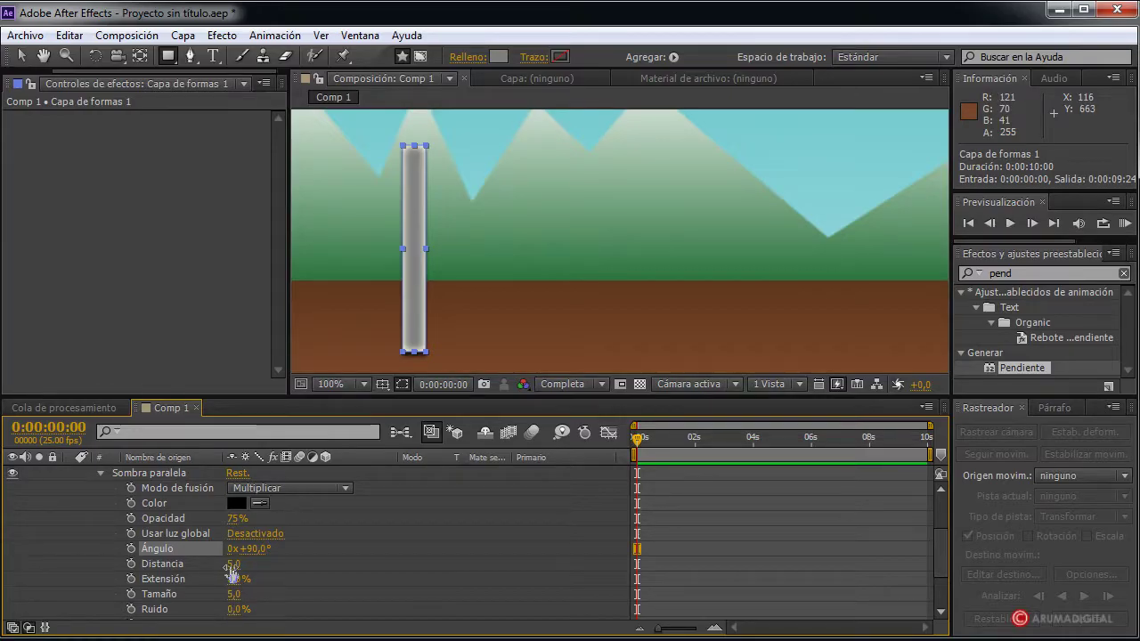
left_click_drag(233, 563, 235, 563)
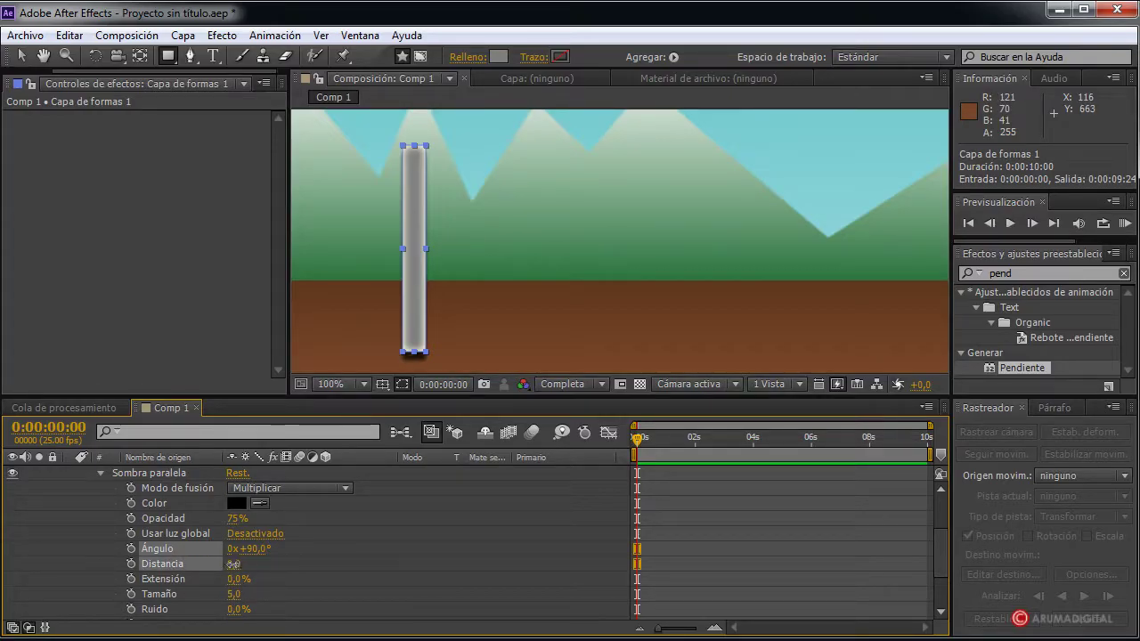
left_click(14, 57)
left_click(344, 180)
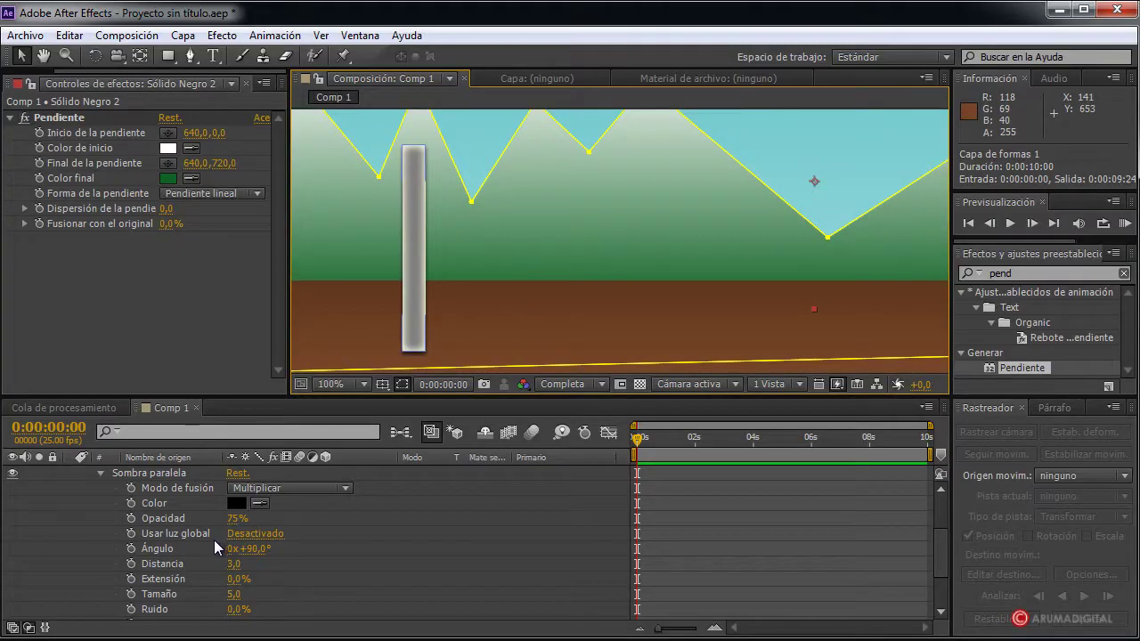
left_click(226, 518)
type("12")
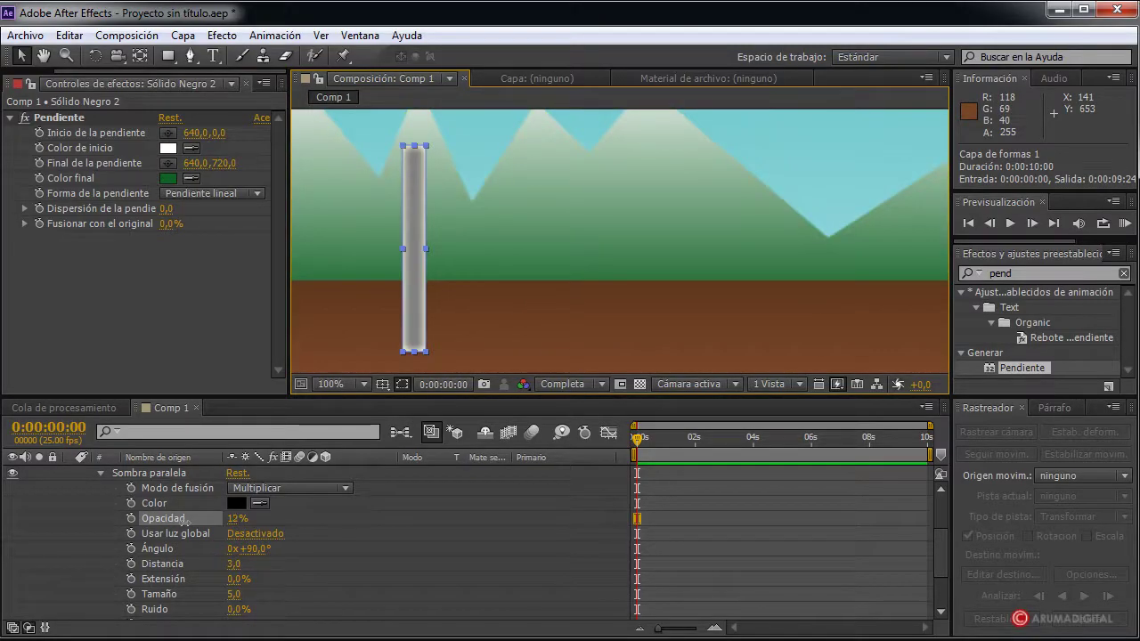
left_click(604, 319)
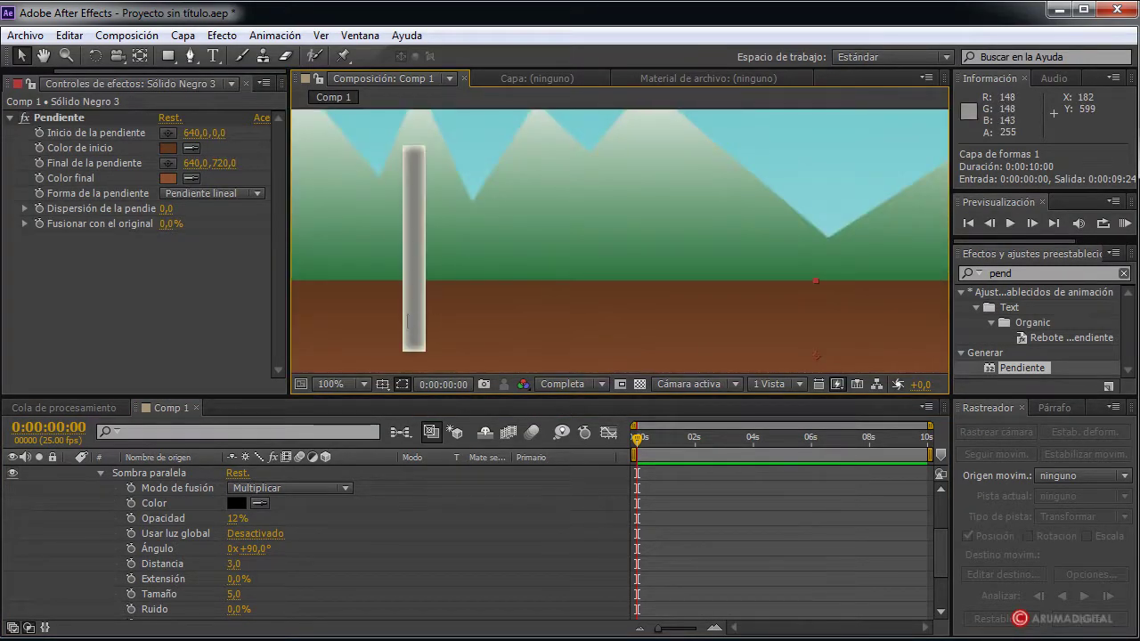
left_click(100, 474)
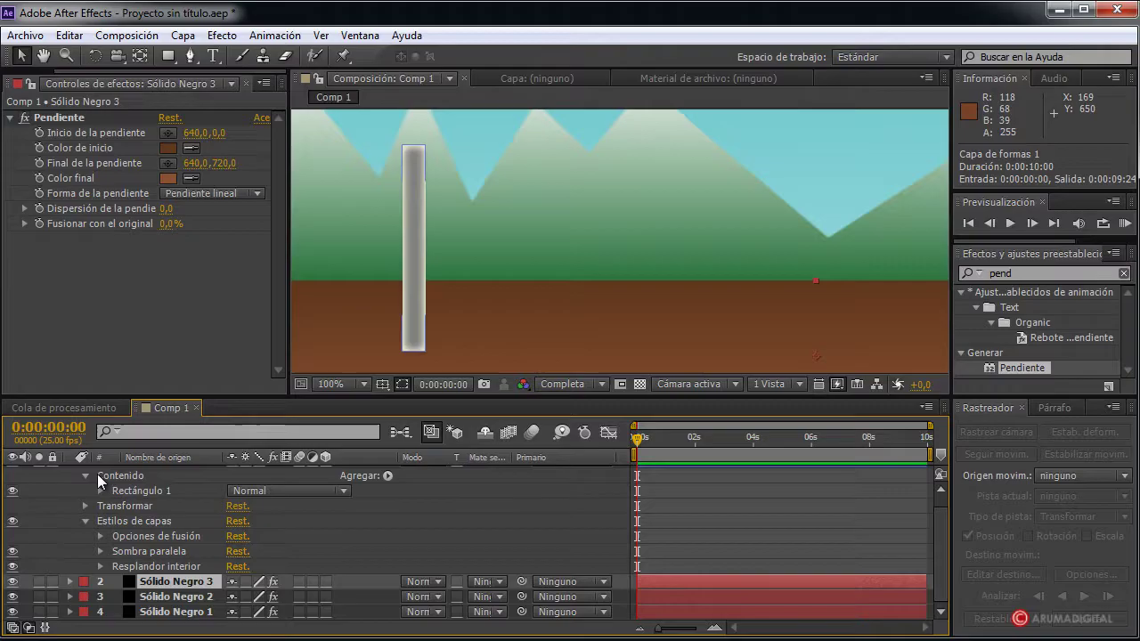
Make the pillar's inner glow white and lower its opacity to 39%
left_click(100, 567)
left_click(235, 548)
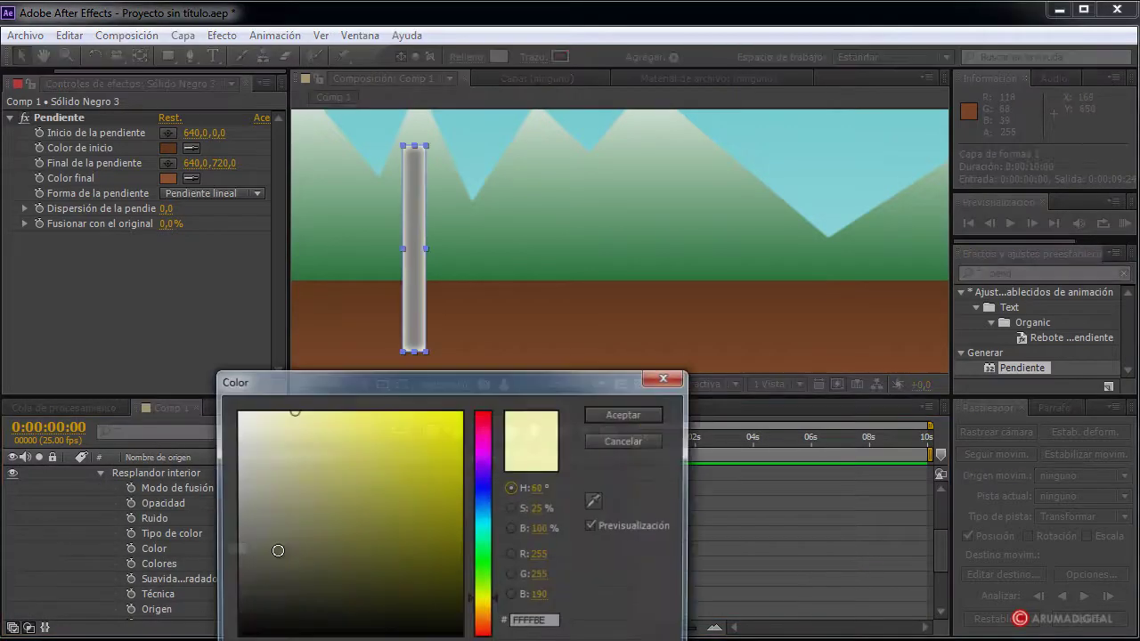
left_click(625, 415)
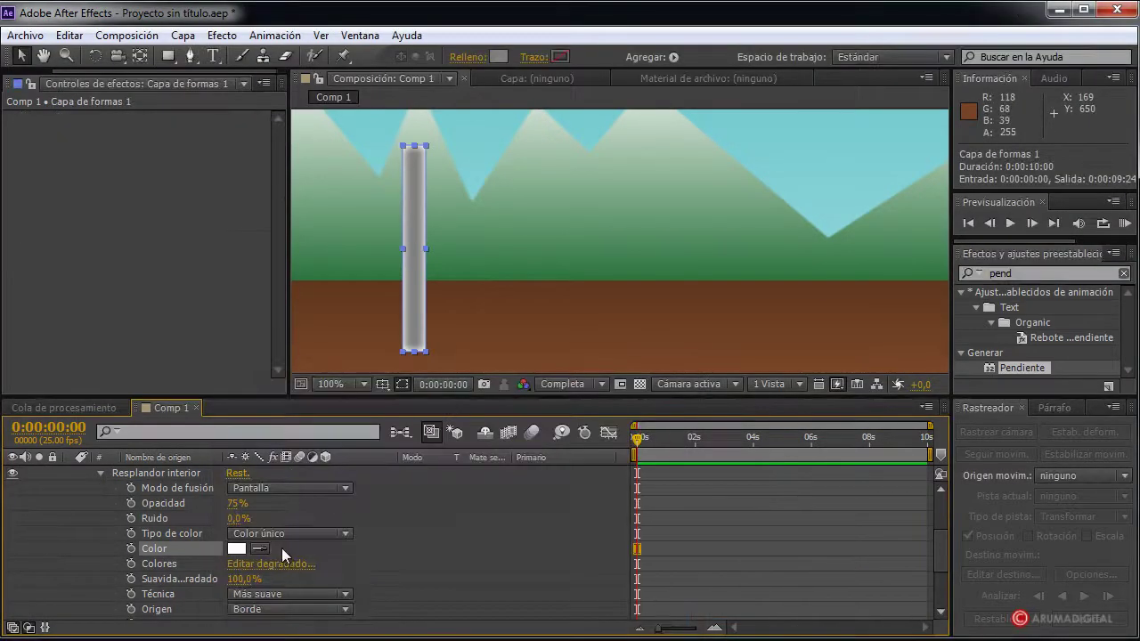
left_click_drag(220, 503, 198, 503)
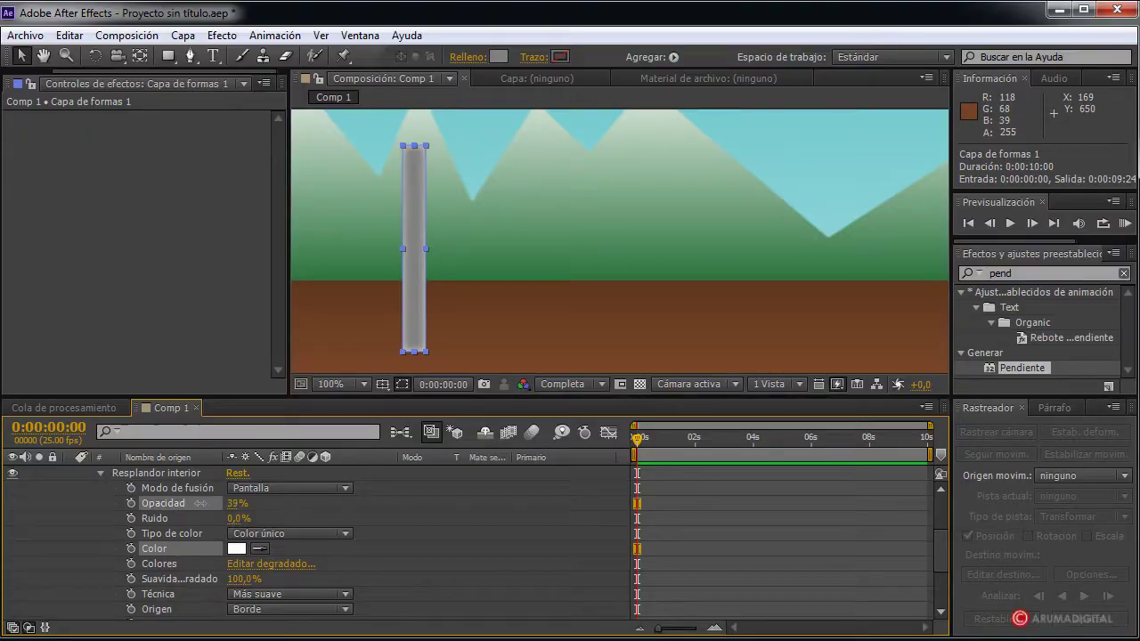
Select the mountains background layer and reframe the view back at 50% zoom
left_click(671, 266)
key("comma")
key("comma")
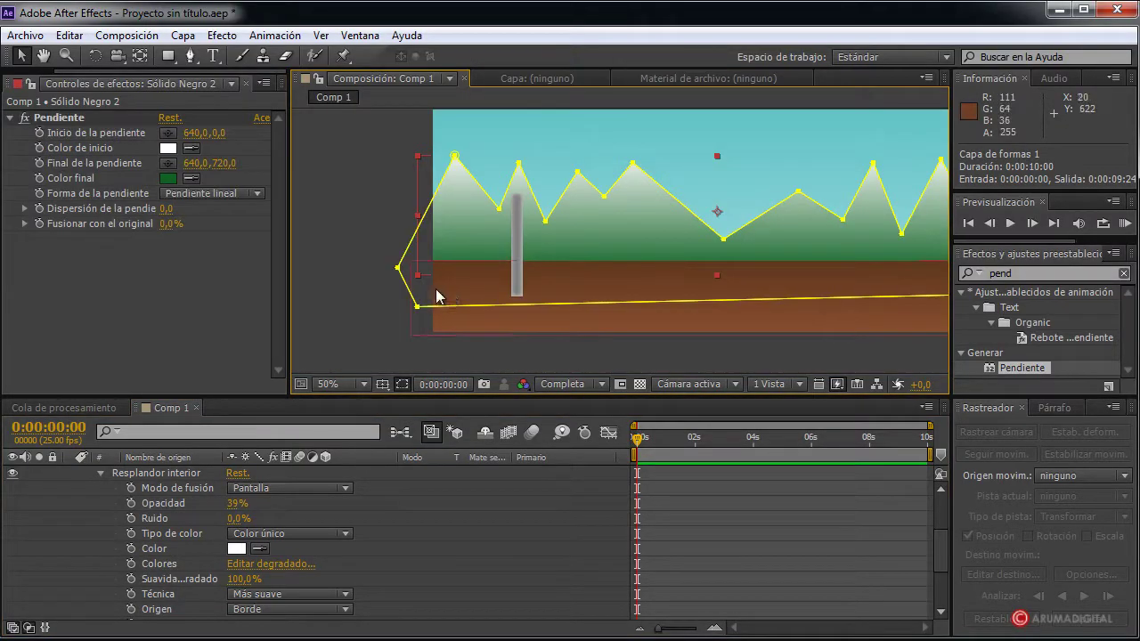
left_click(376, 278)
key("period")
left_click_drag(375, 278, 465, 285)
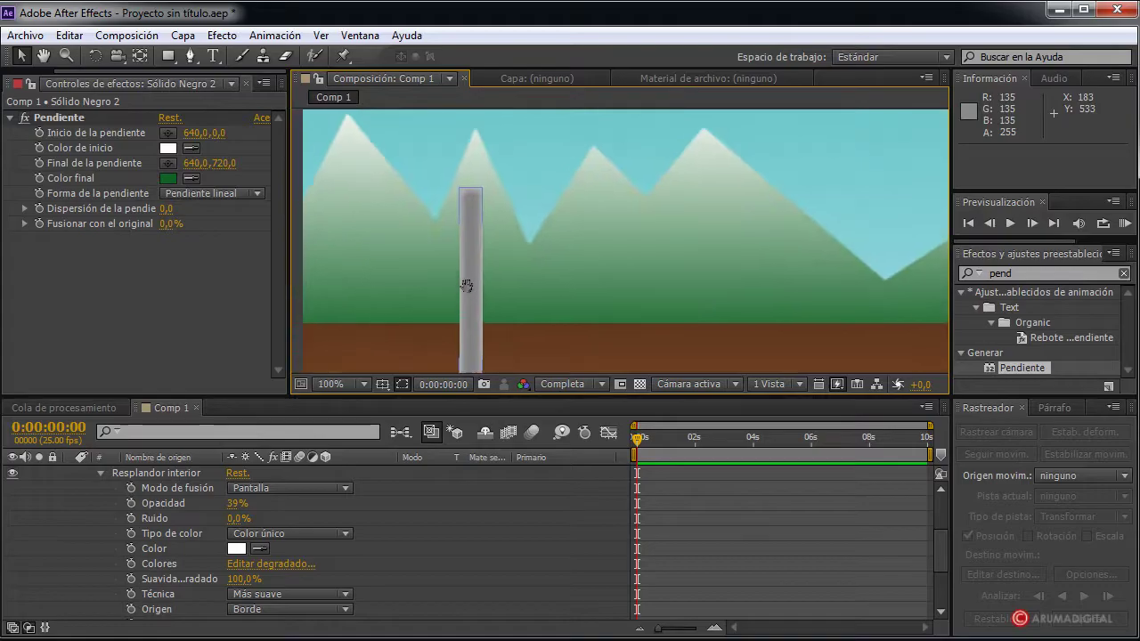
key("comma")
key("comma")
Add Capa de formas 2 with a grey rounded rectangle drawn above the post as a signboard
left_click(170, 56)
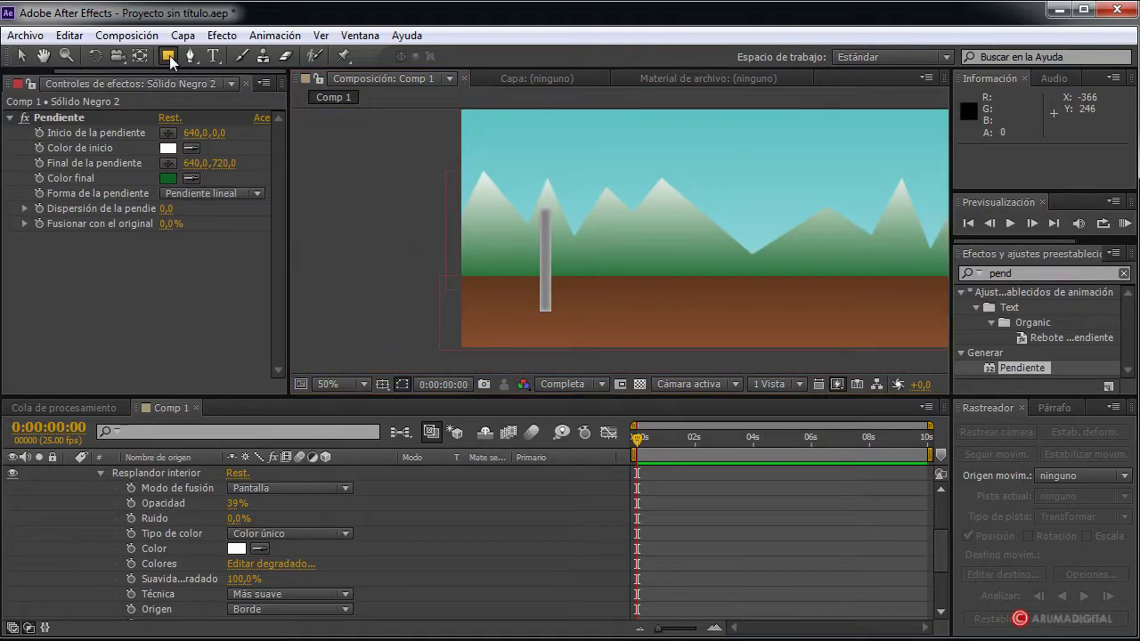
left_click(214, 76)
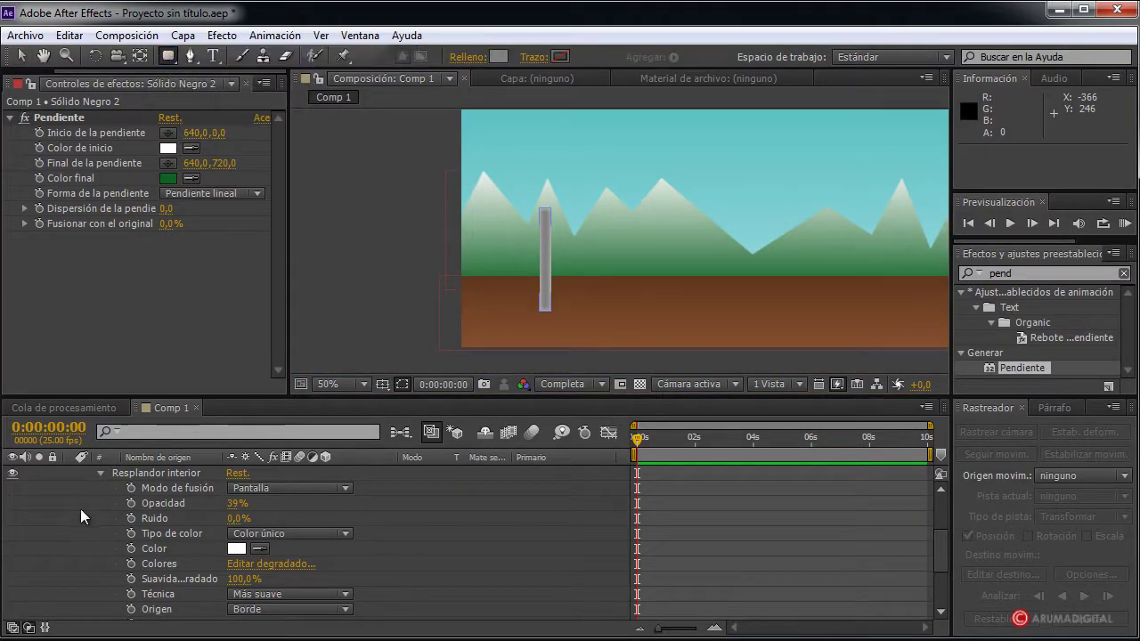
scroll(102, 486, "up", 3)
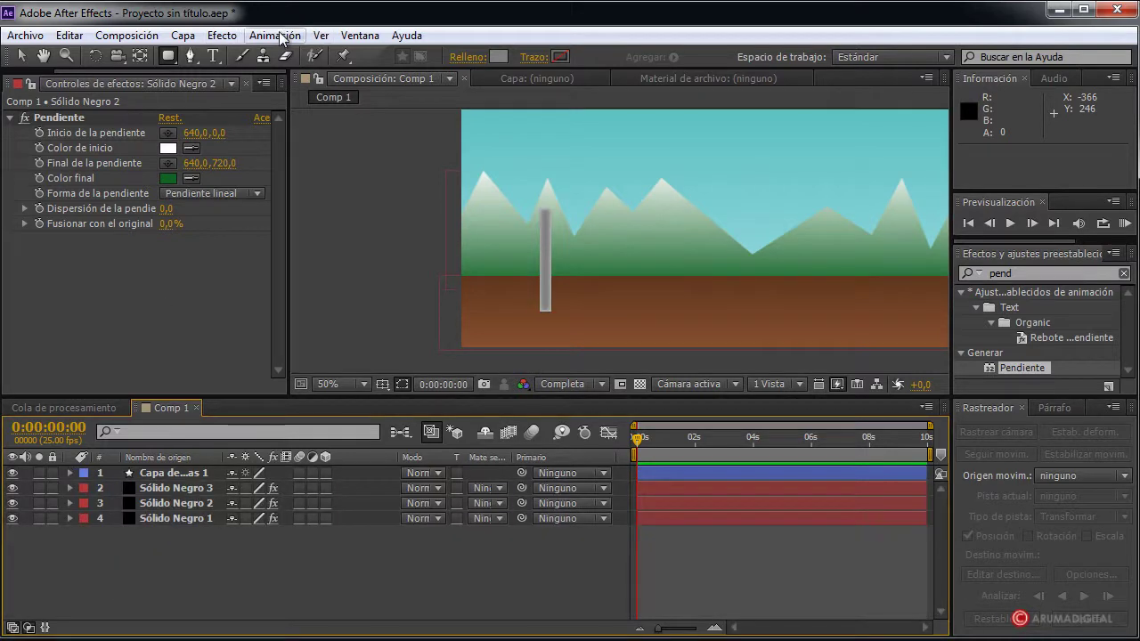
left_click(183, 35)
mouse_move(234, 60)
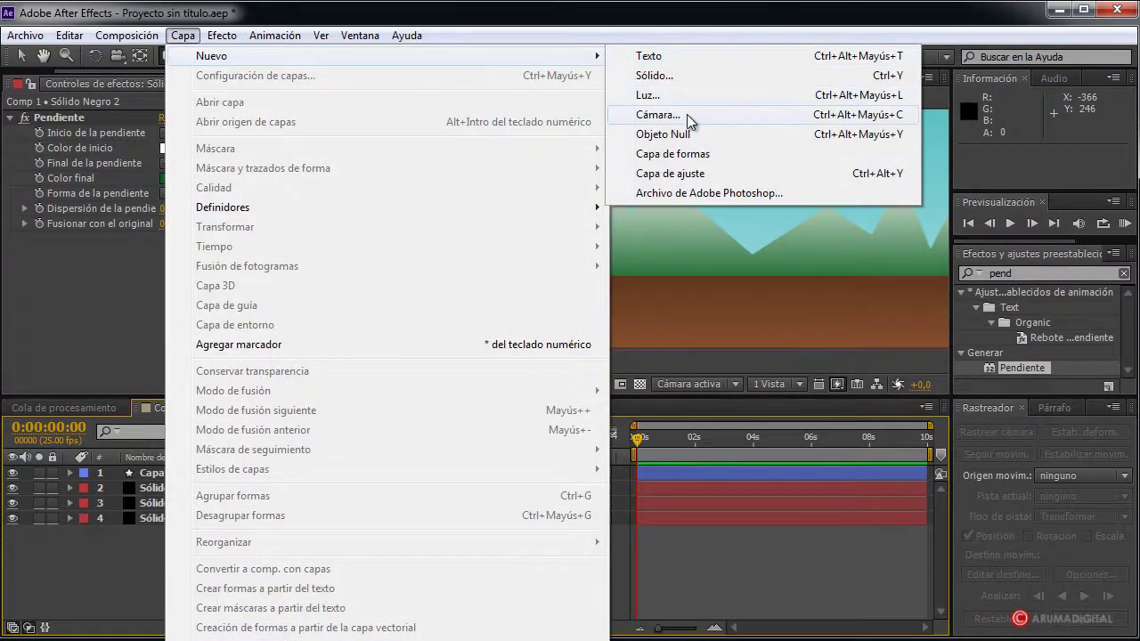
left_click(678, 158)
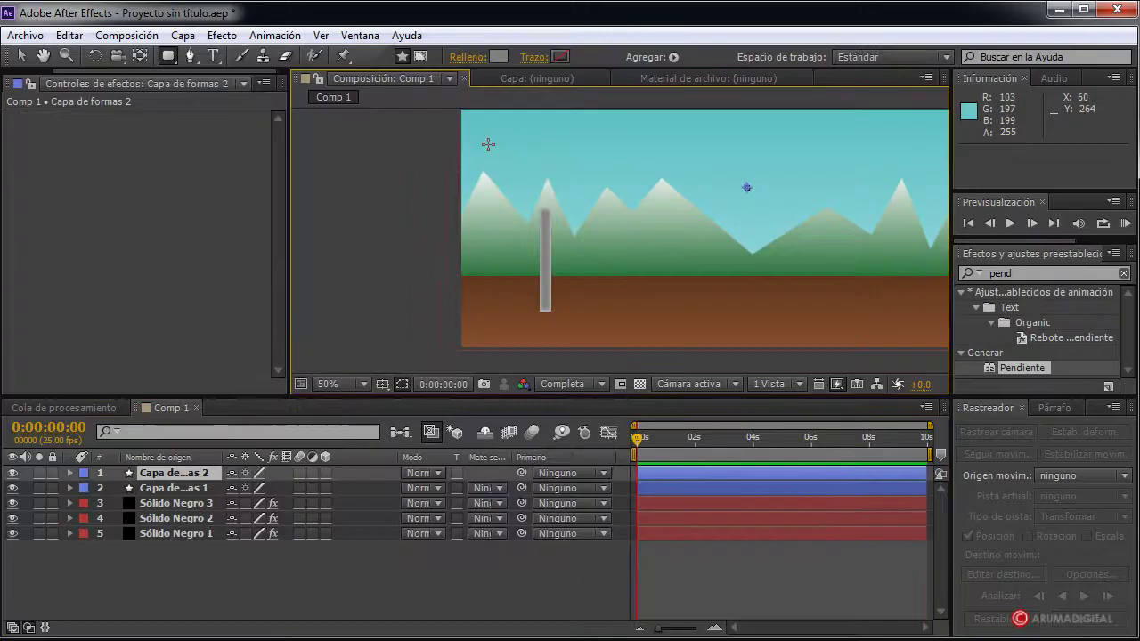
mouse_move(486, 132)
left_mouse_down()
mouse_move(611, 224)
mouse_move(603, 217)
mouse_move(677, 348)
left_mouse_up()
scroll(677, 223, "up", 3)
scroll(620, 199, "down", 1)
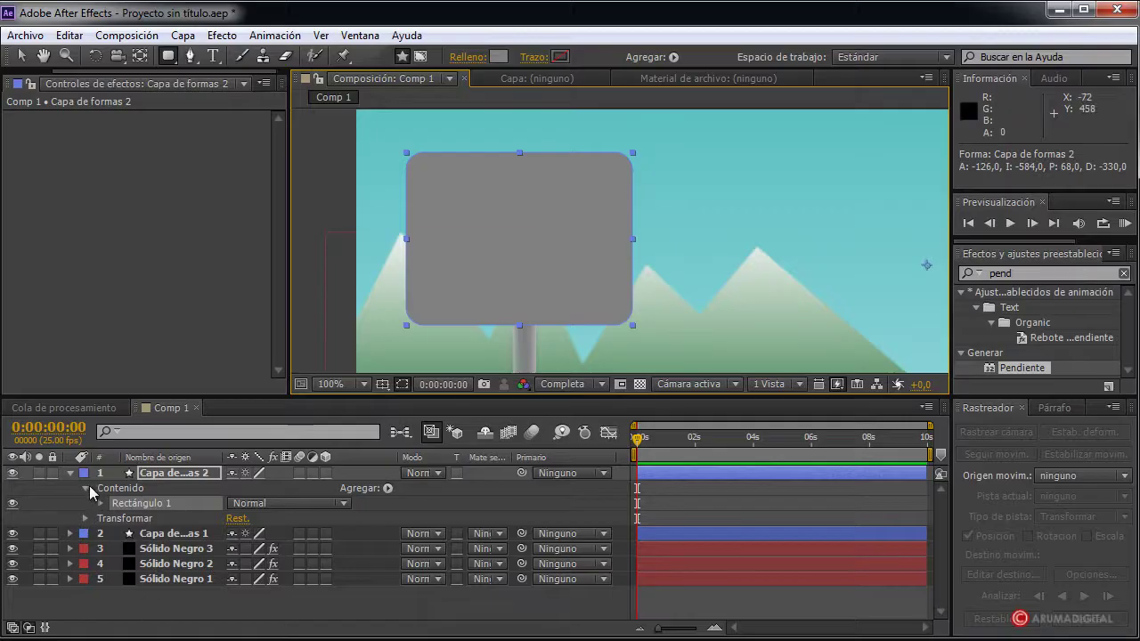
left_click(71, 473)
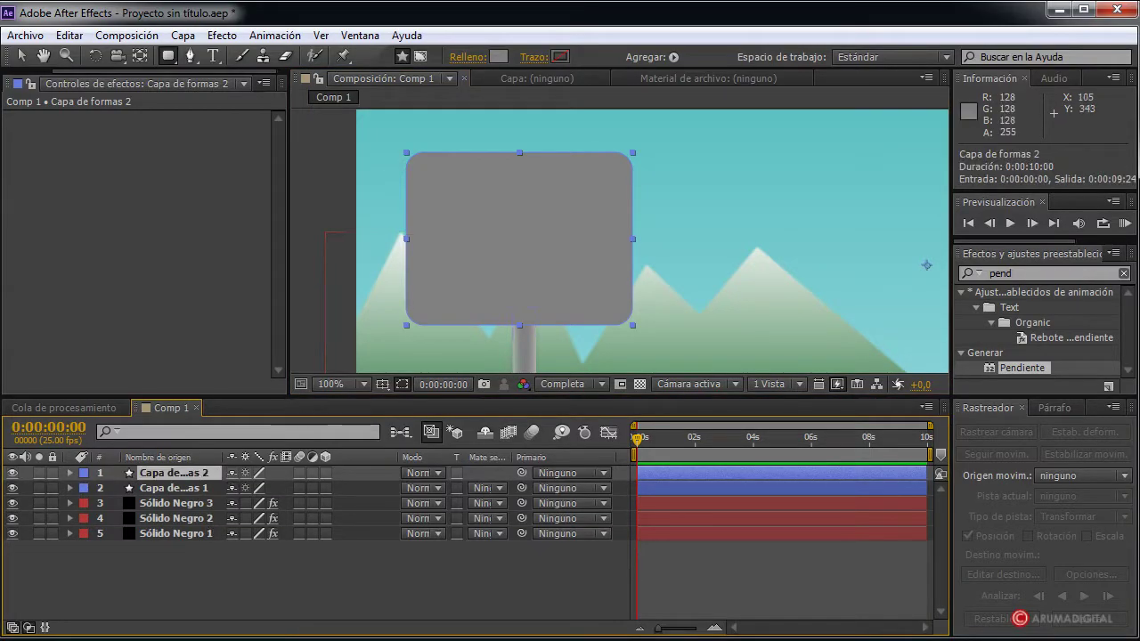
Add a Trazo layer style to the signboard and set its size to 14,6
right_click(167, 479)
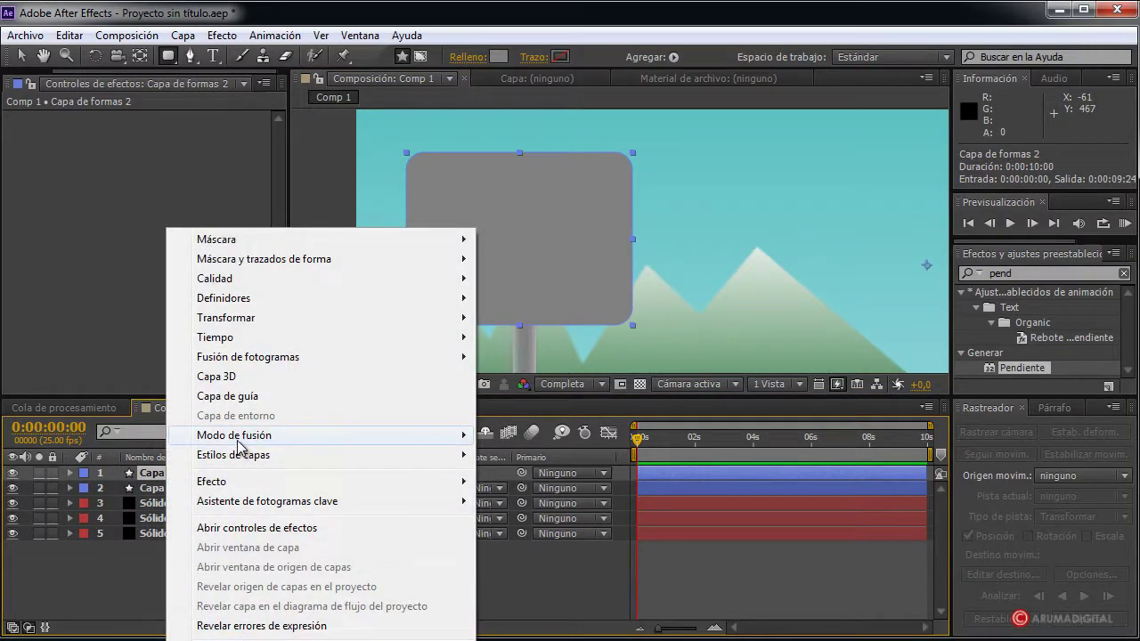
mouse_move(248, 455)
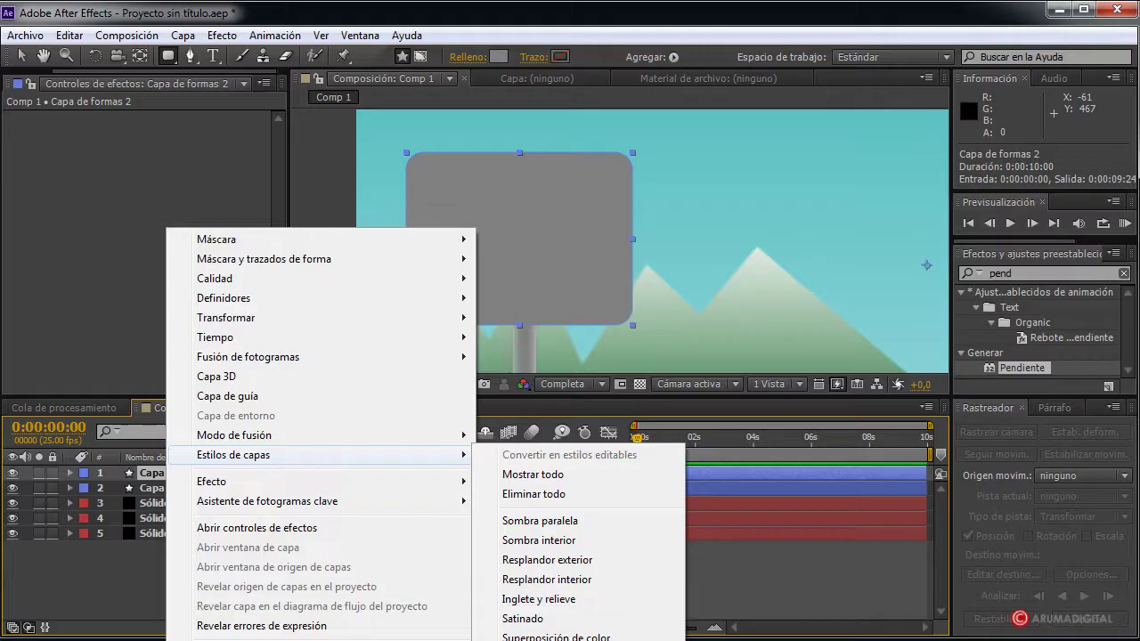
left_click(539, 639)
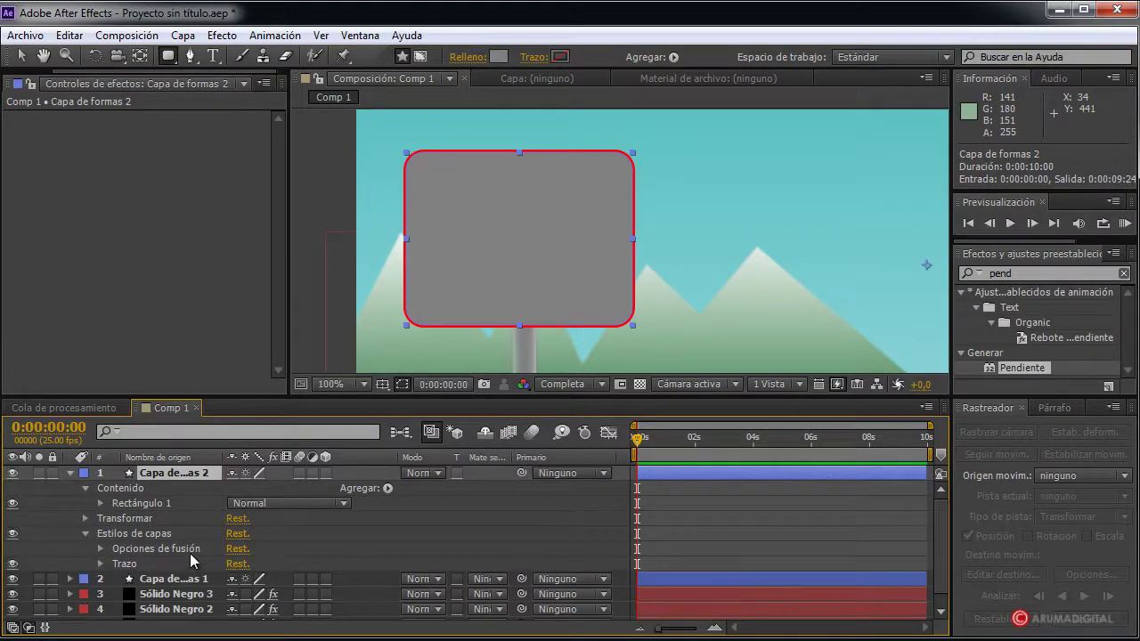
left_click(99, 563)
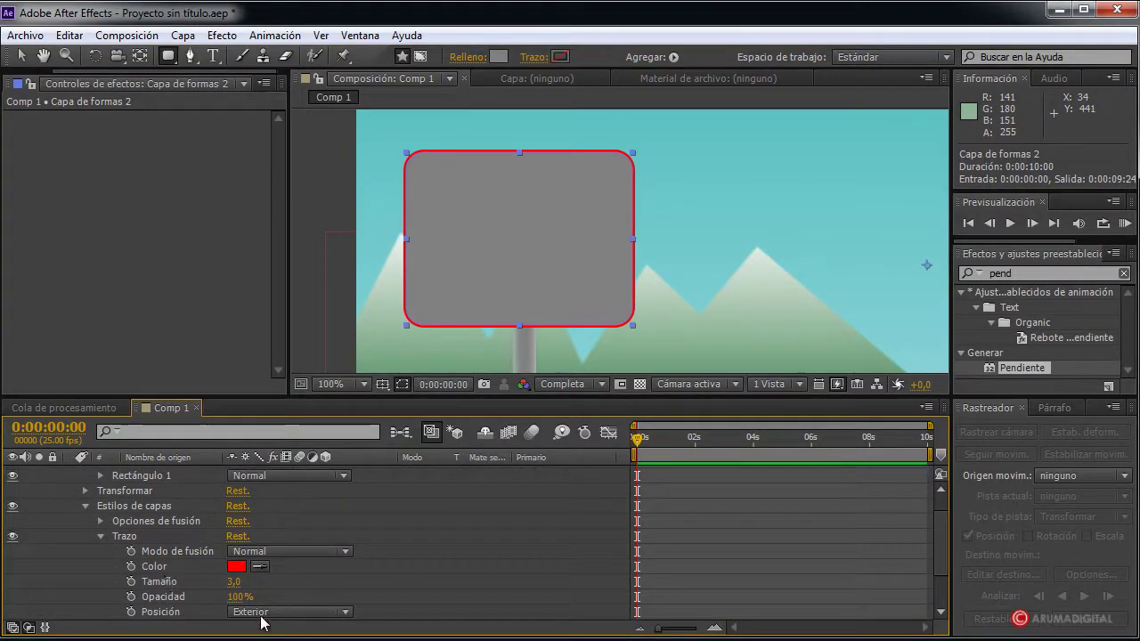
left_click_drag(233, 582, 327, 574)
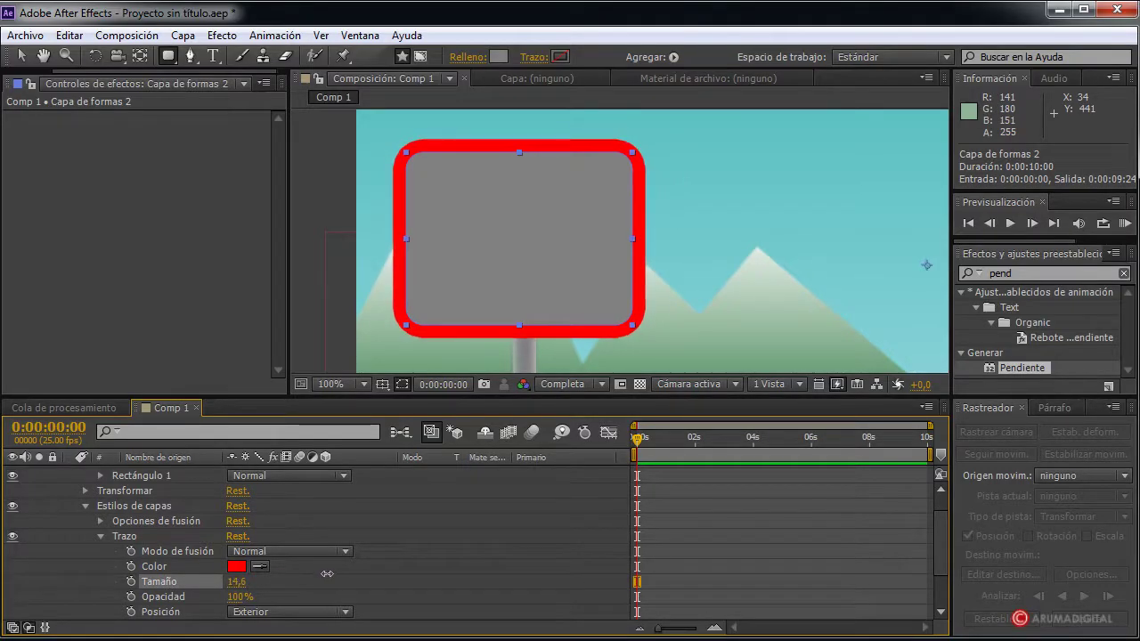
scroll(327, 573, "down", 3)
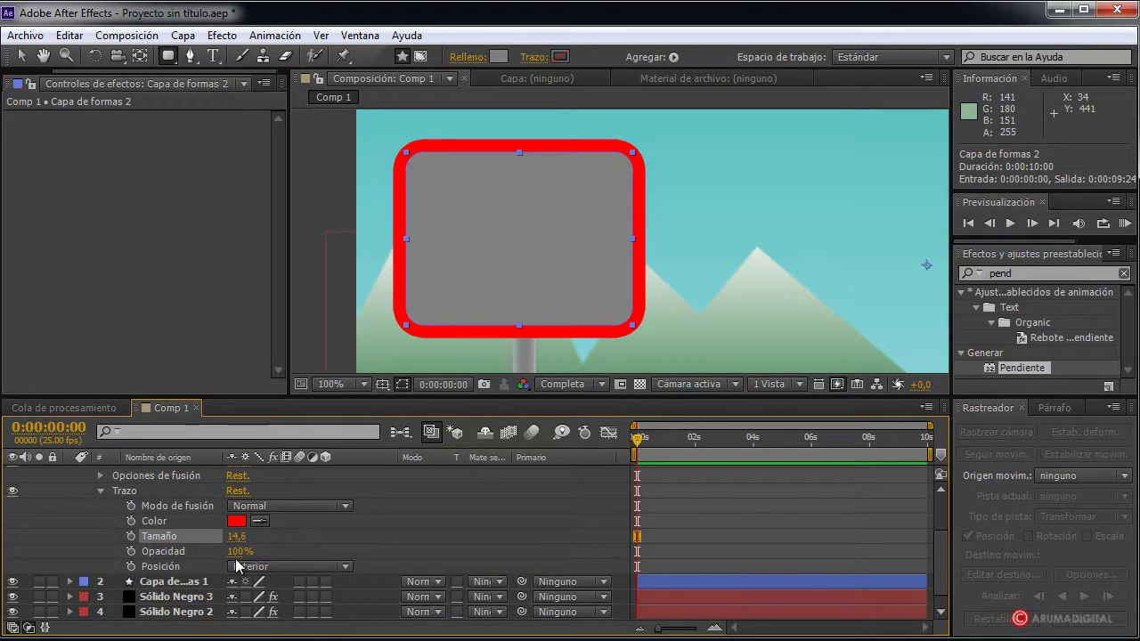
Set the stroke colour to a muted red, A44D4D
left_click(234, 524)
mouse_move(420, 504)
left_mouse_down()
mouse_move(407, 479)
mouse_move(325, 494)
left_mouse_up()
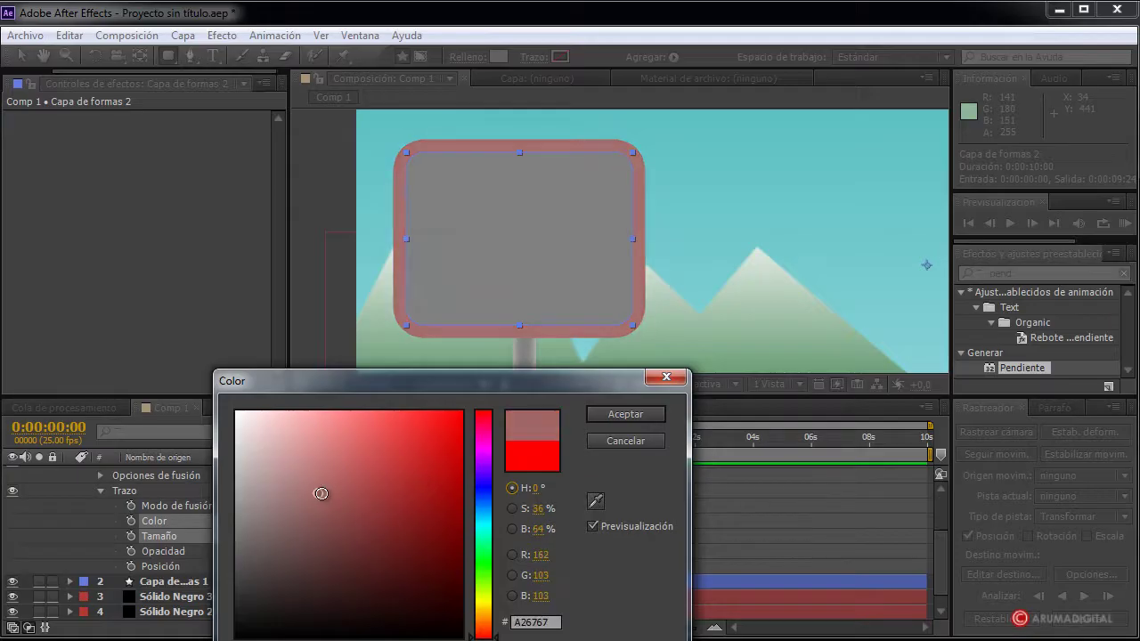
left_click(483, 549)
left_click_drag(483, 550, 481, 637)
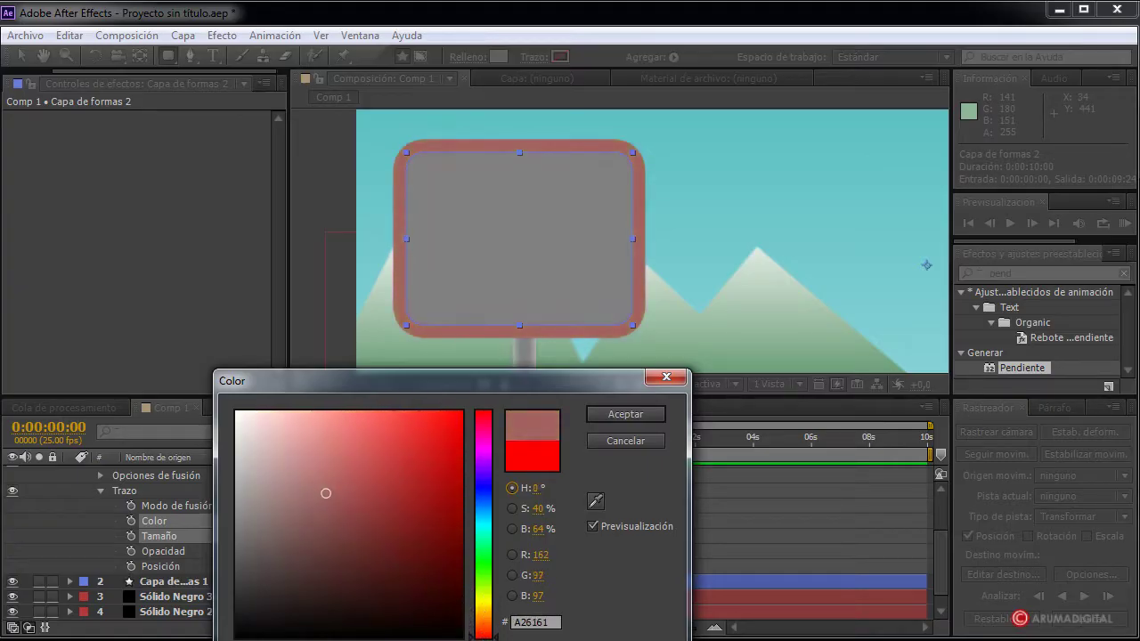
left_click(341, 499)
left_click_drag(348, 494, 365, 488)
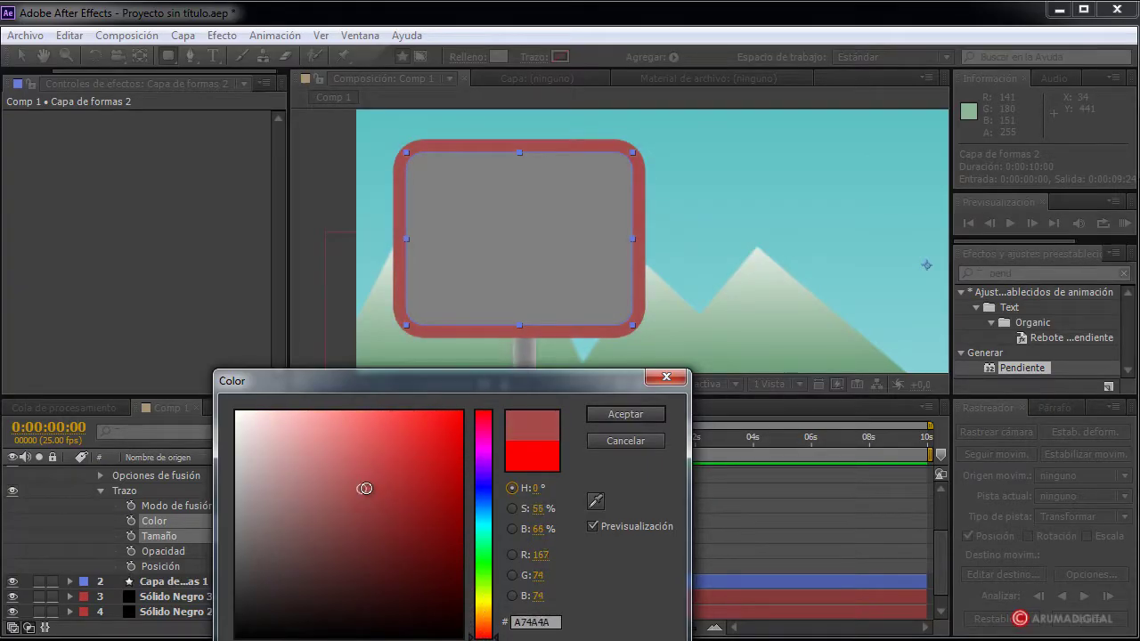
left_click(626, 417)
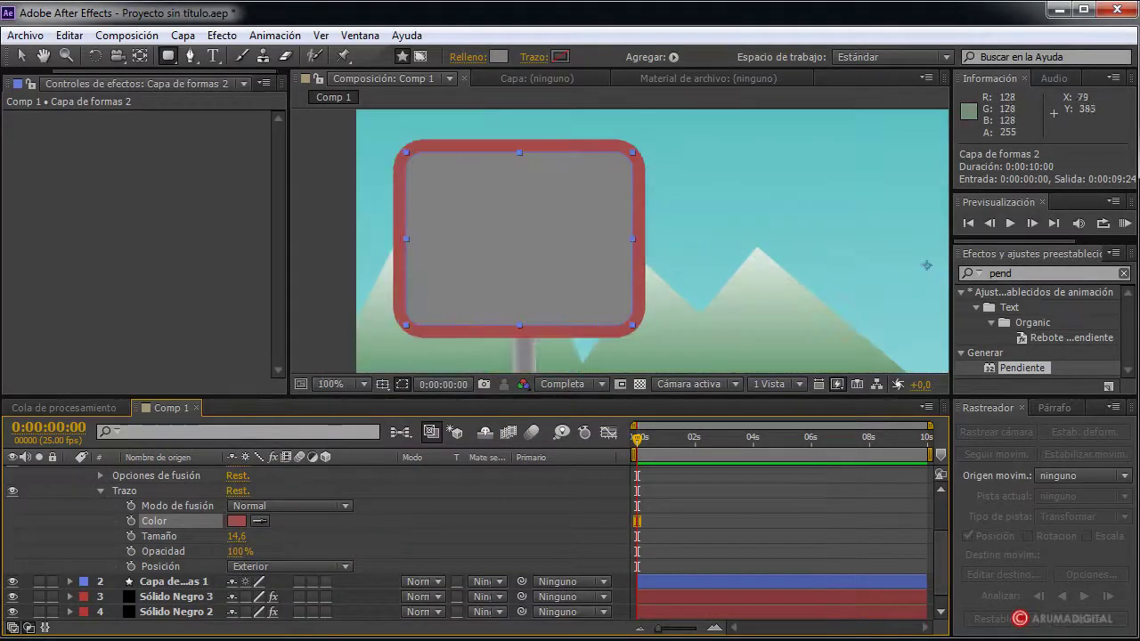
Collapse the stroke style and inspect the rectangle's stroke and fill groups
left_click(101, 490)
scroll(98, 507, "up", 1)
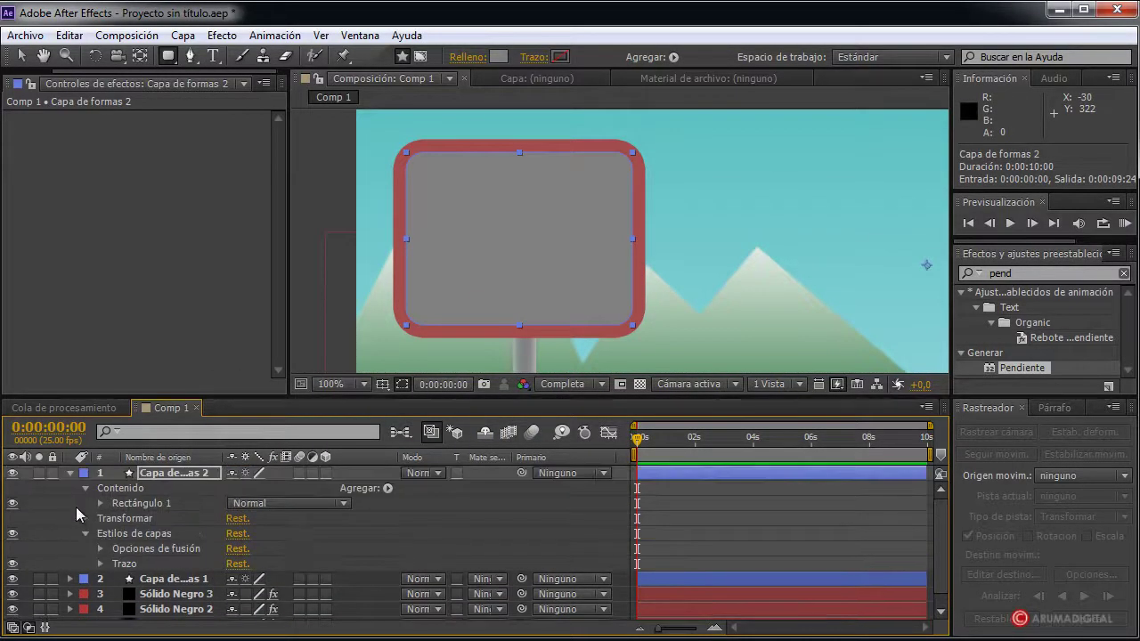
left_click(101, 504)
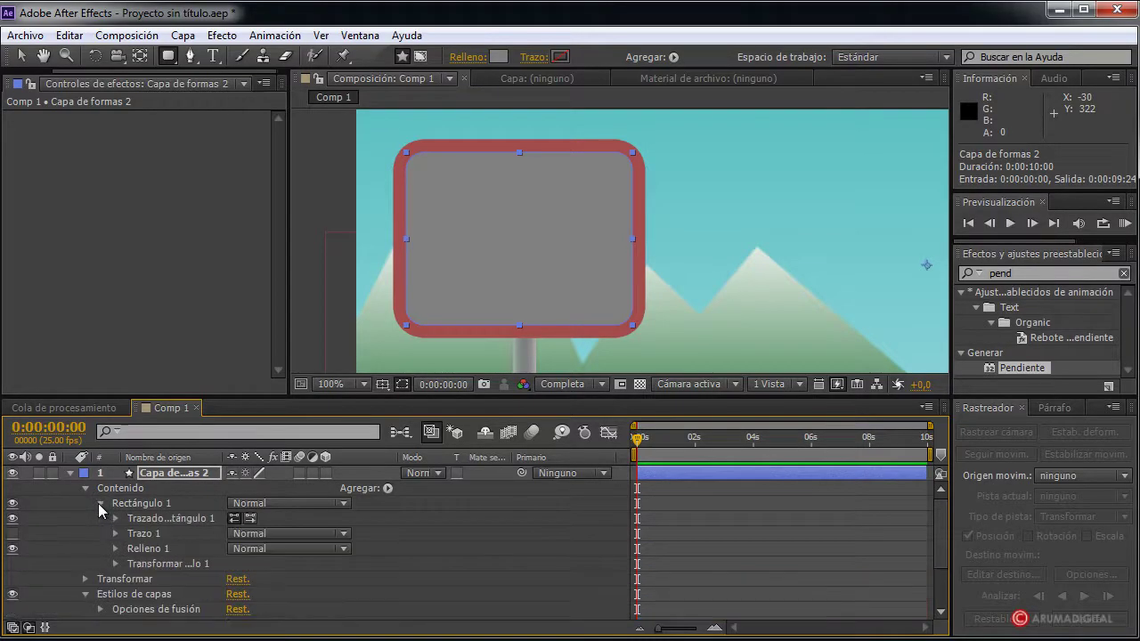
left_click(115, 548)
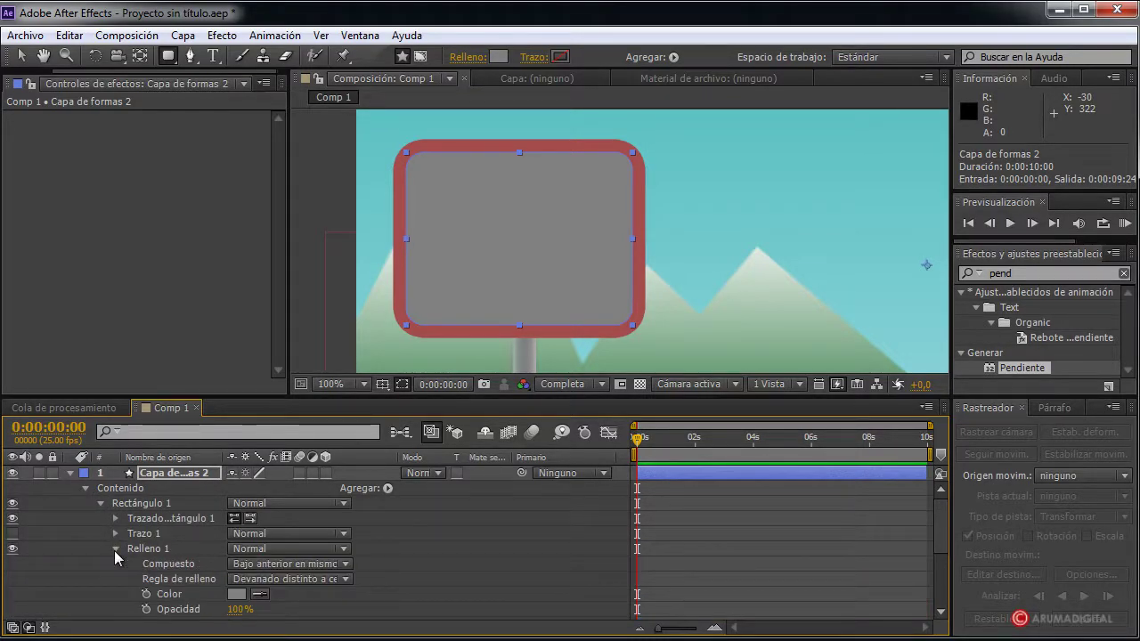
scroll(114, 550, "down", 3)
scroll(114, 550, "up", 3)
left_click(115, 549)
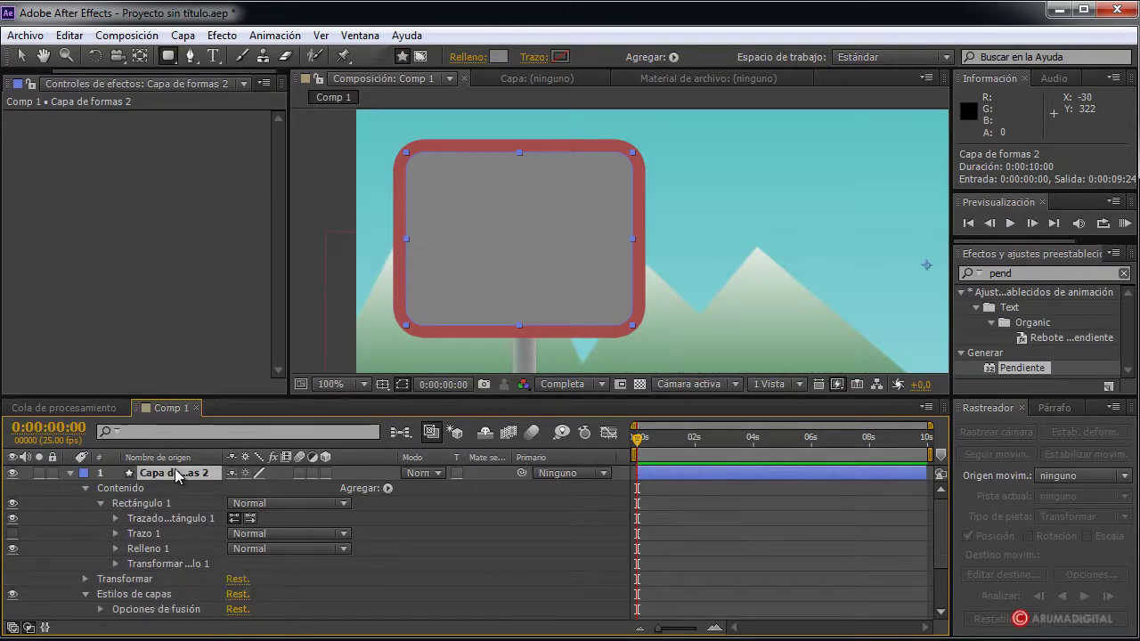
Change the sign's fill to a radial gradient at 17% opacity
left_click(500, 59)
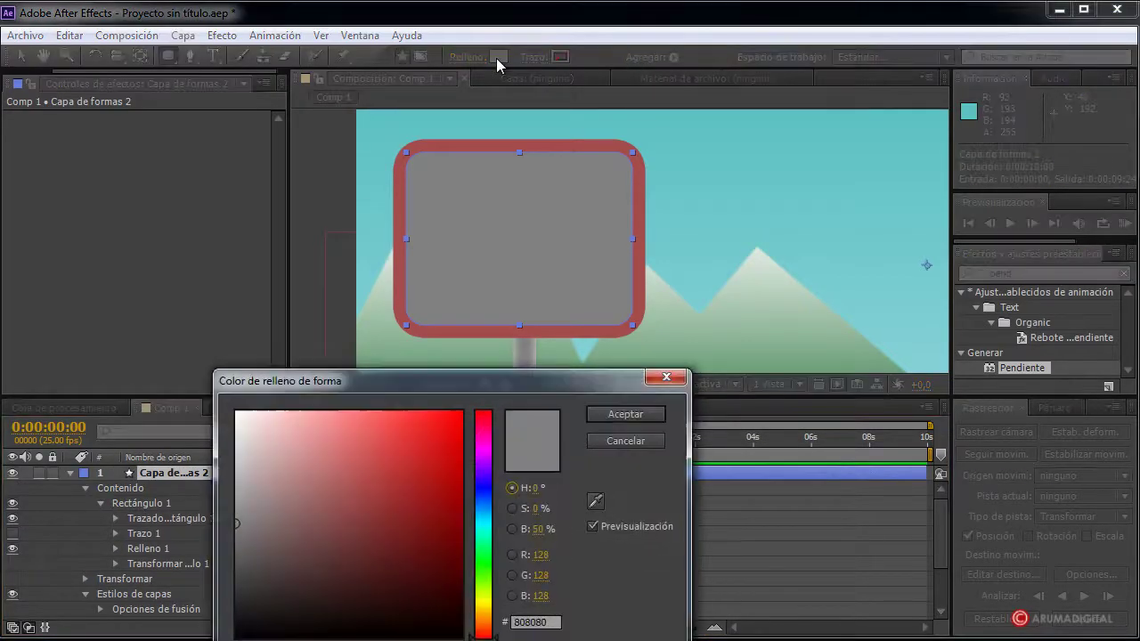
left_click(615, 440)
left_click(468, 57)
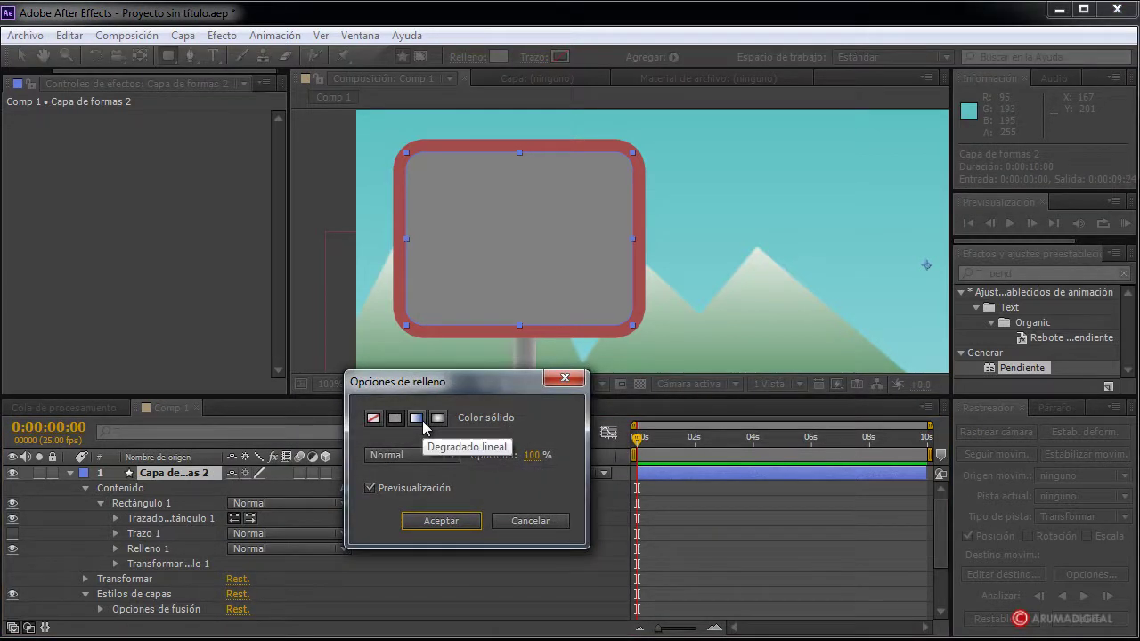
left_click(437, 419)
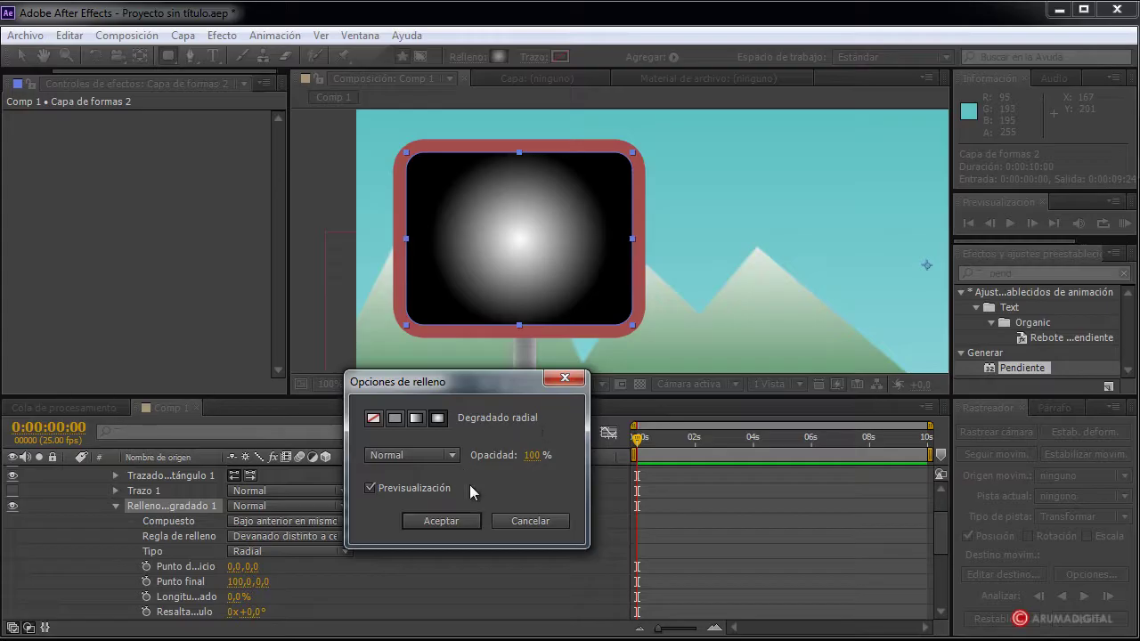
left_click_drag(531, 455, 462, 457)
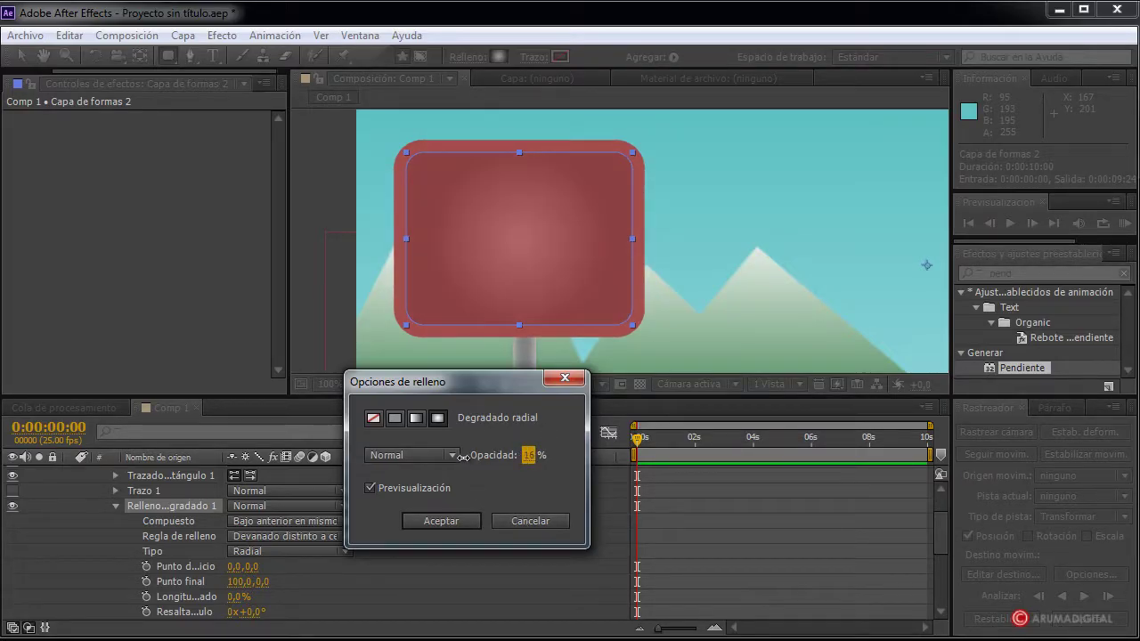
left_click(445, 521)
Check the composition at 100% zoom, collapse the sign layer and pick the Text tool
left_click(760, 222)
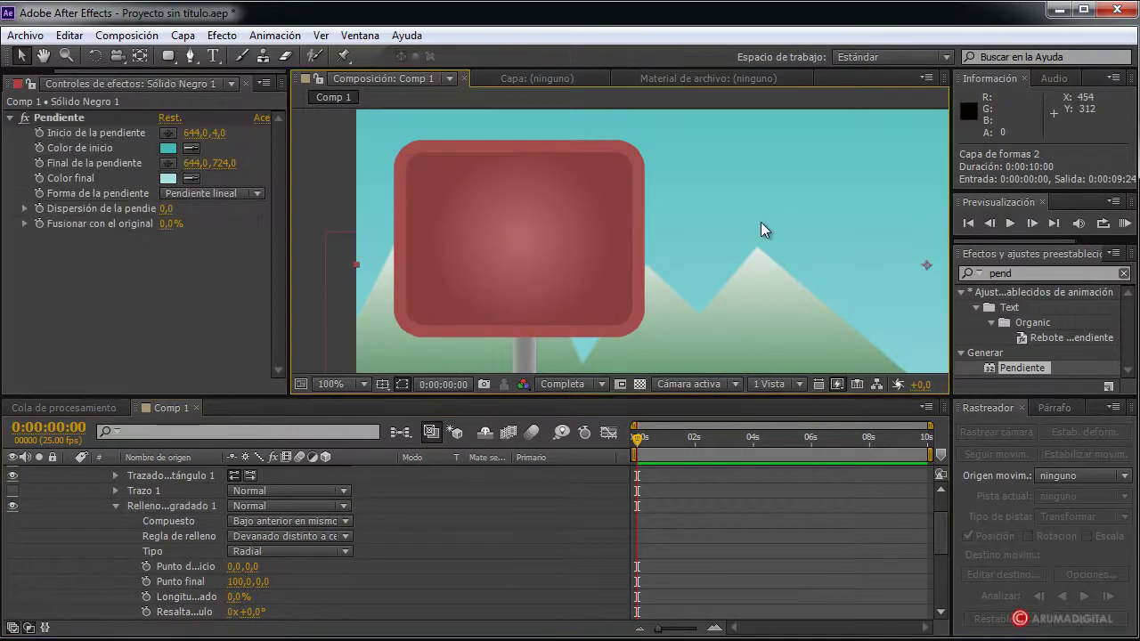
key("comma")
key("comma")
key("slash")
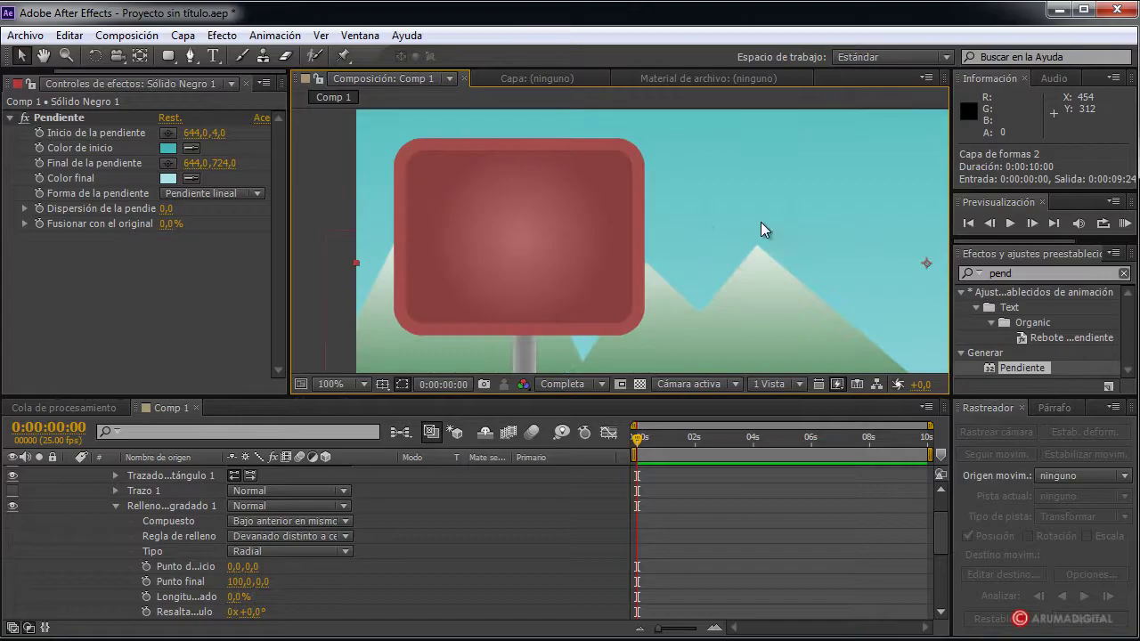
left_click(114, 506)
left_click(86, 488)
left_click(71, 473)
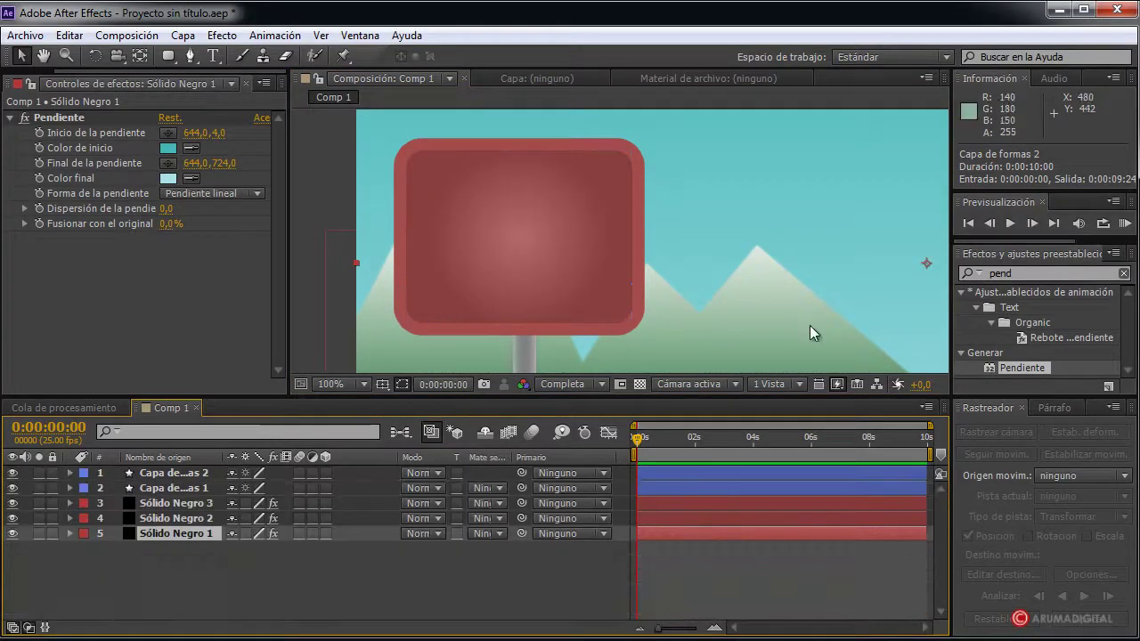
left_click(211, 56)
Type REGALO COCHES, shrink it to 34 px, and move it onto the sign
left_click(629, 322)
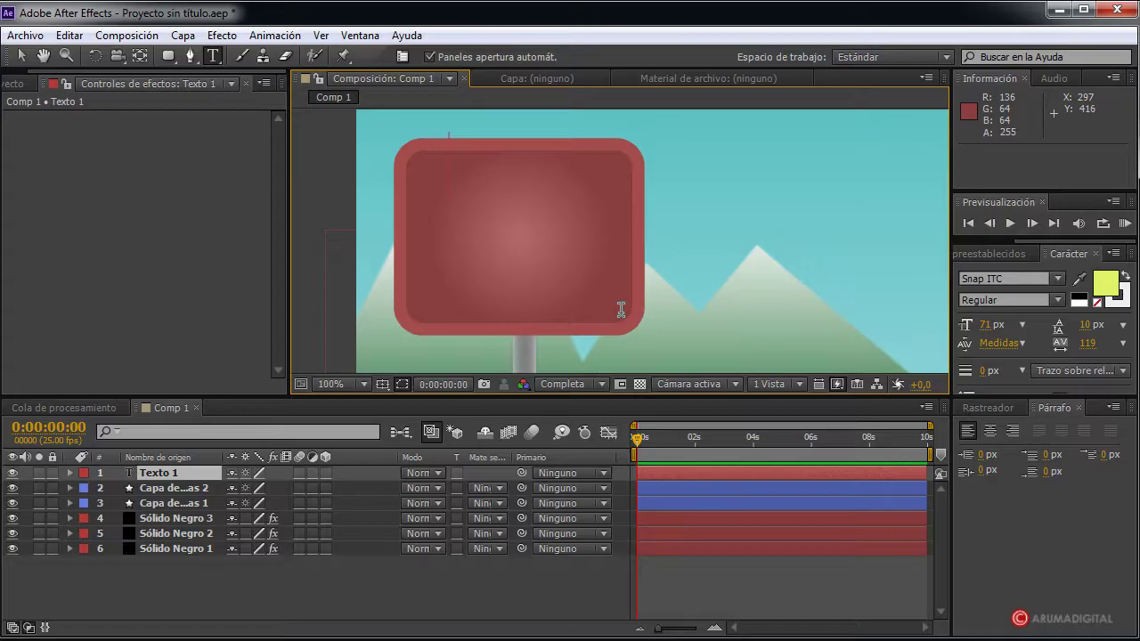
type("RE")
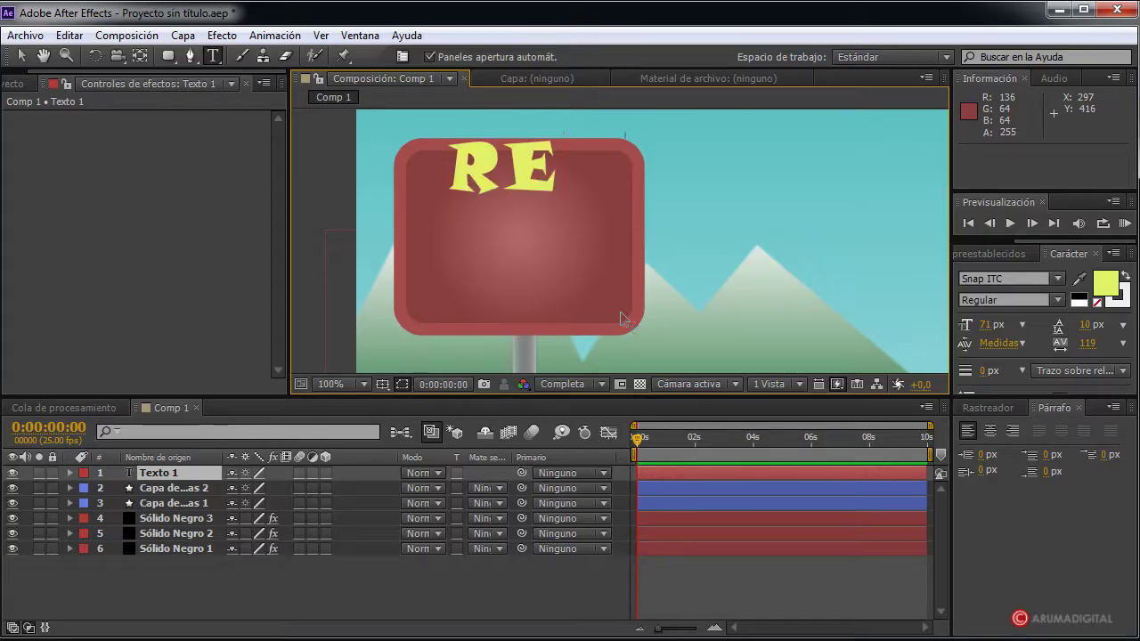
type("GALO ")
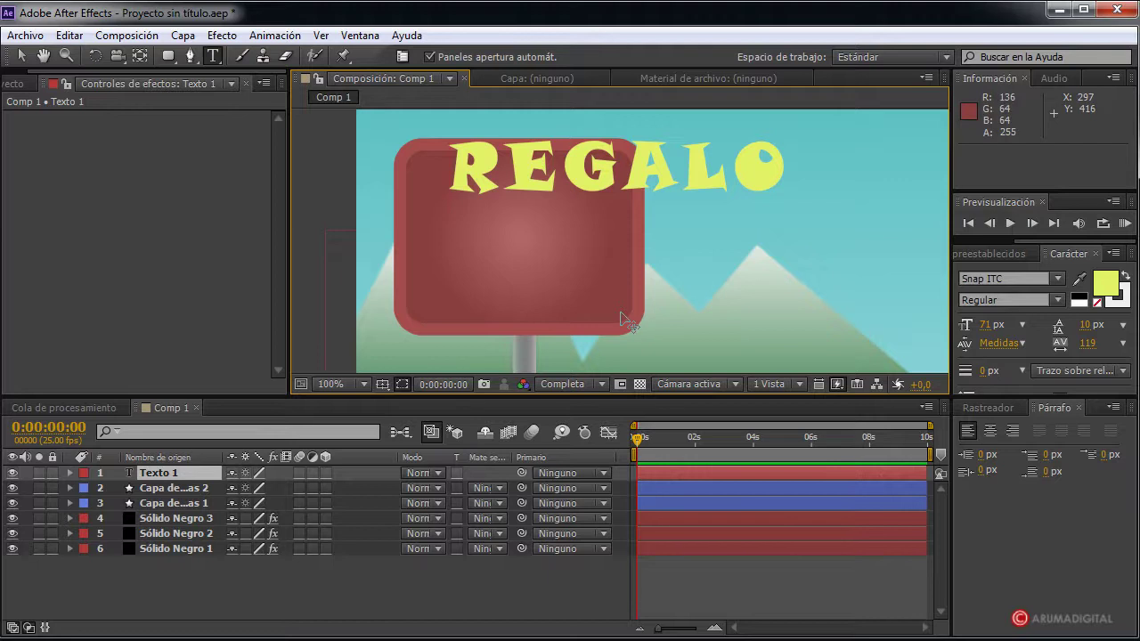
type("COCH")
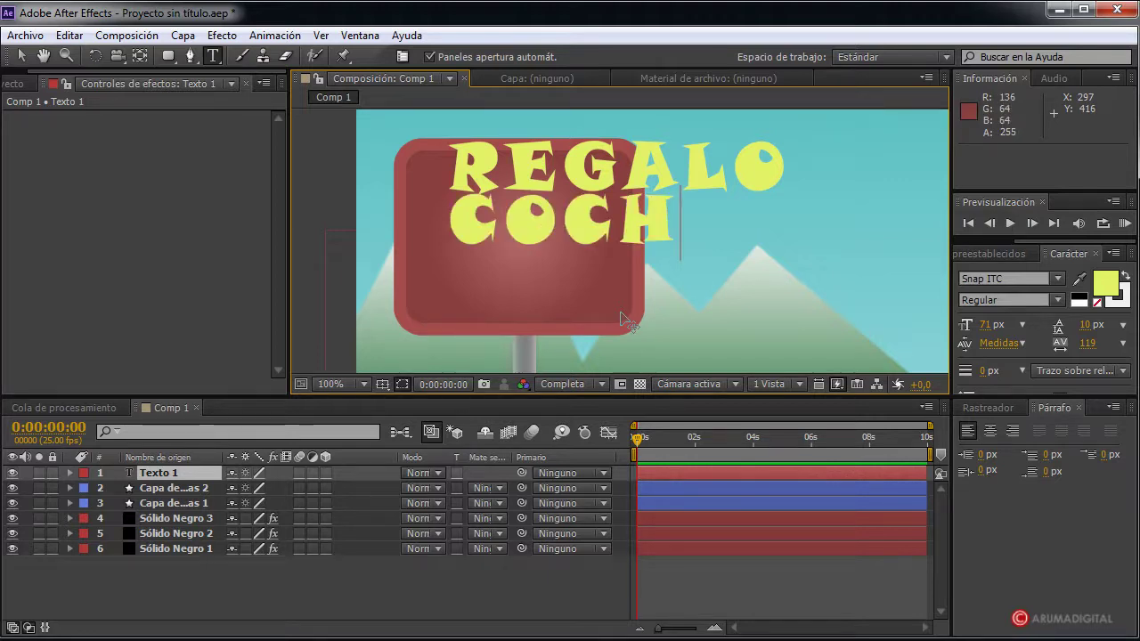
type("ES")
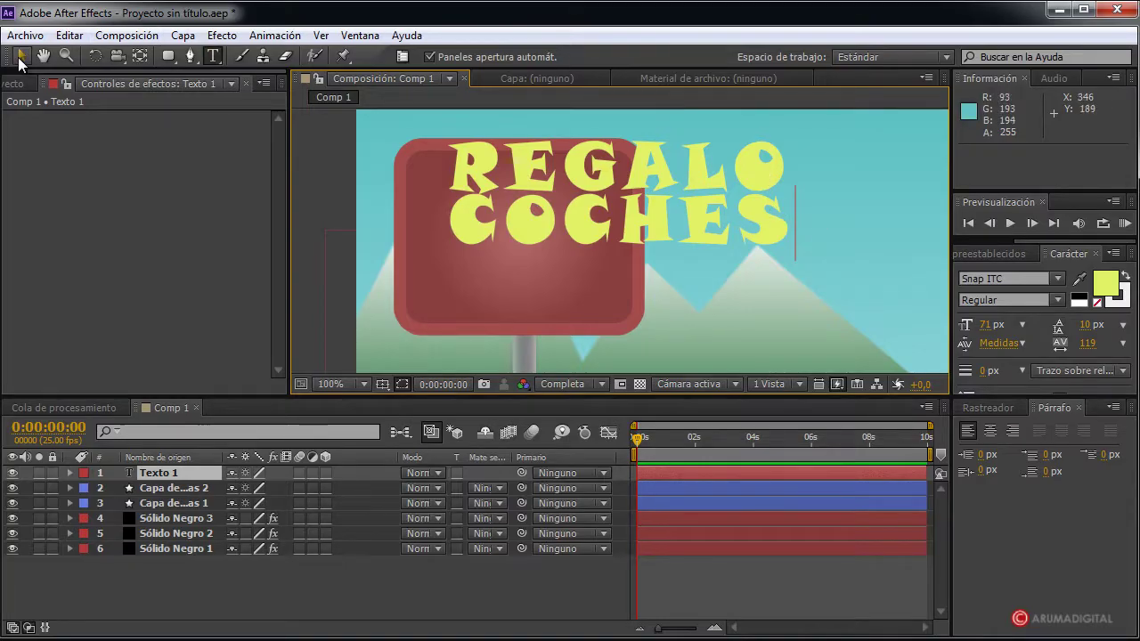
left_click(20, 57)
left_click_drag(984, 320, 949, 322)
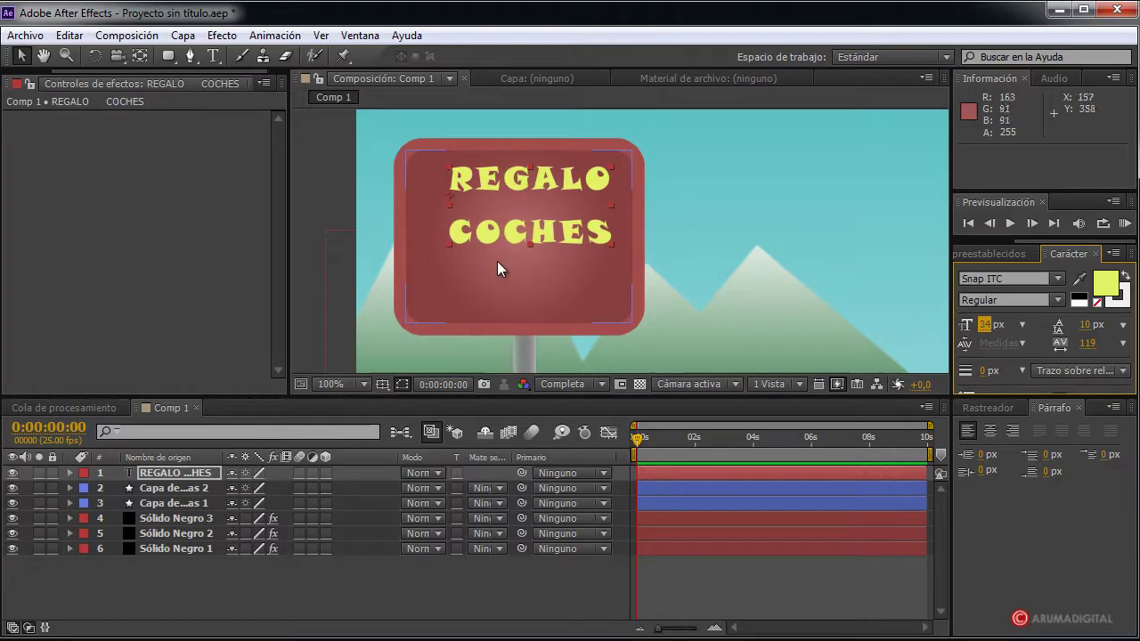
left_click_drag(537, 235, 527, 260)
Add a Sombra paralela drop shadow style to the REGALO COCHES text layer
left_click(197, 477)
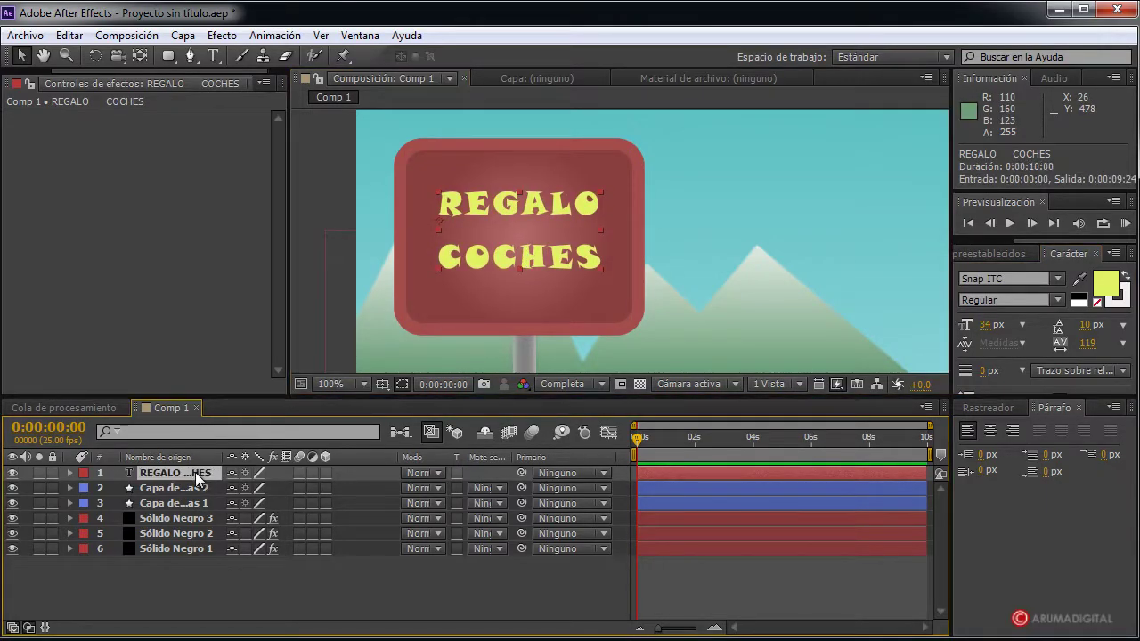
right_click(197, 477)
mouse_move(287, 460)
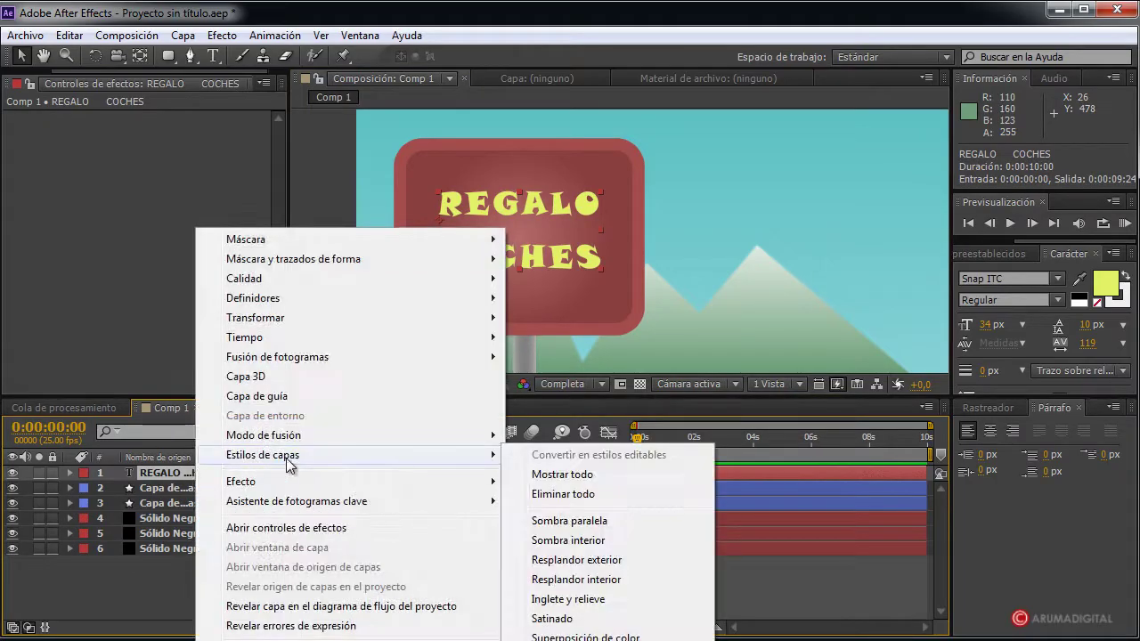
left_click(562, 522)
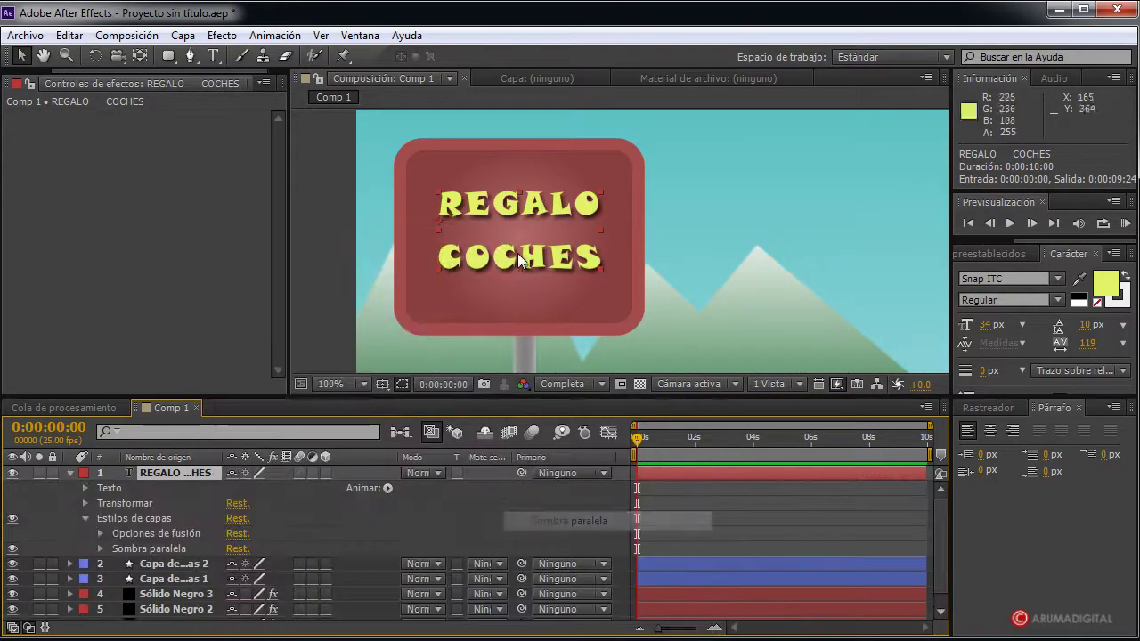
Select the Sólido Negro 2 and 1 layers and zoom out to view the whole scene
left_click(738, 245)
left_click(725, 267)
key("comma")
mouse_move(721, 296)
left_mouse_down()
mouse_move(641, 259)
mouse_move(556, 254)
left_mouse_up()
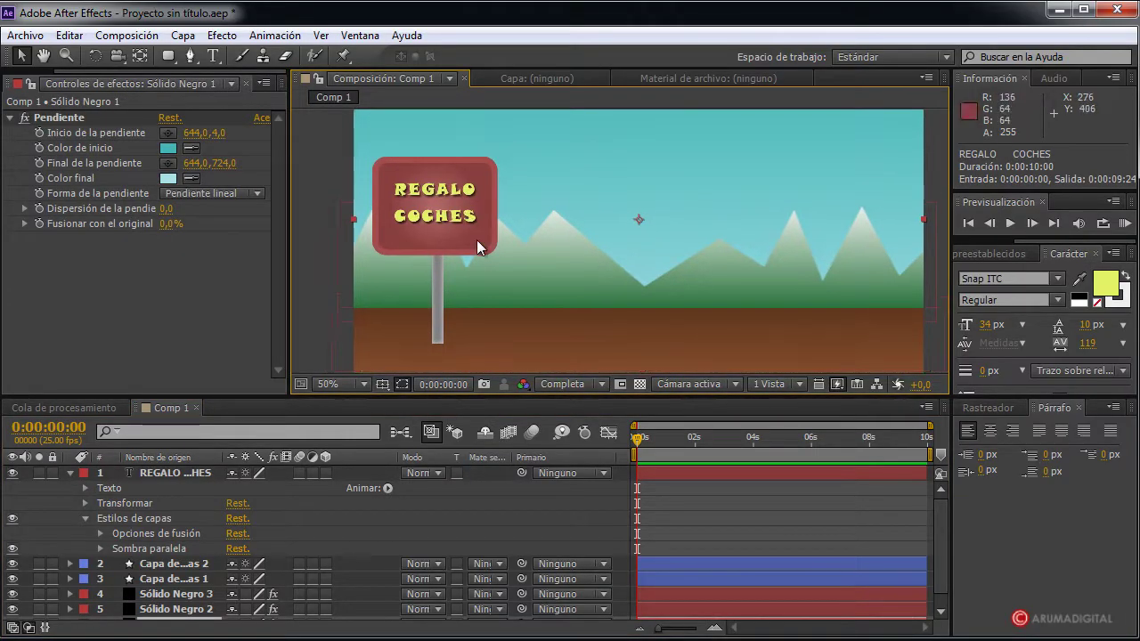
key("period")
left_click_drag(549, 314, 738, 224)
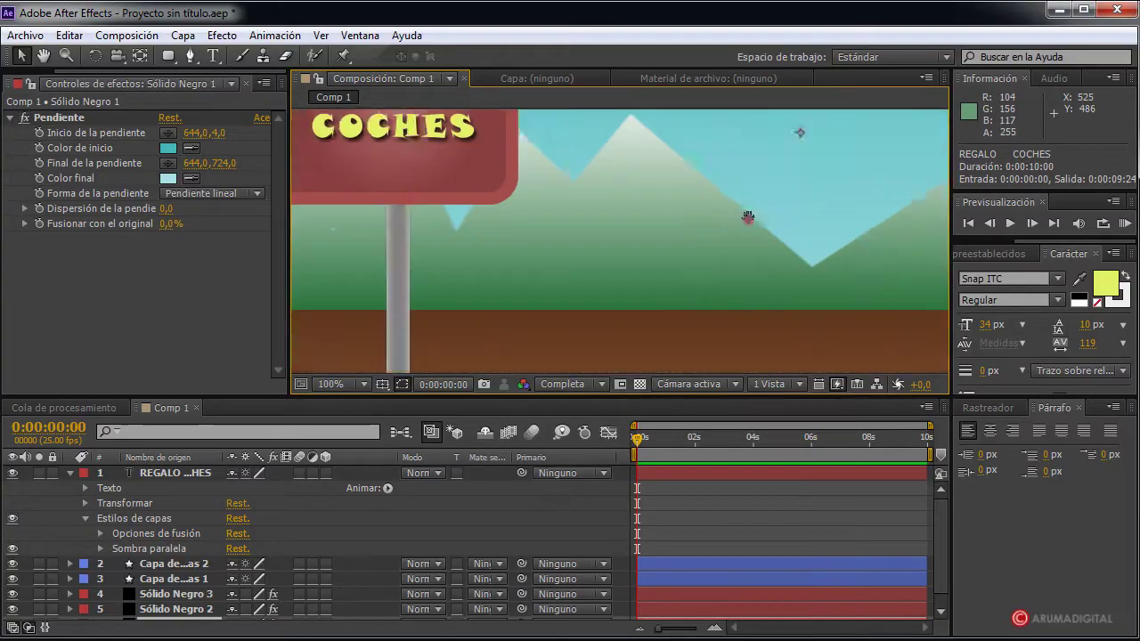
left_click(70, 472)
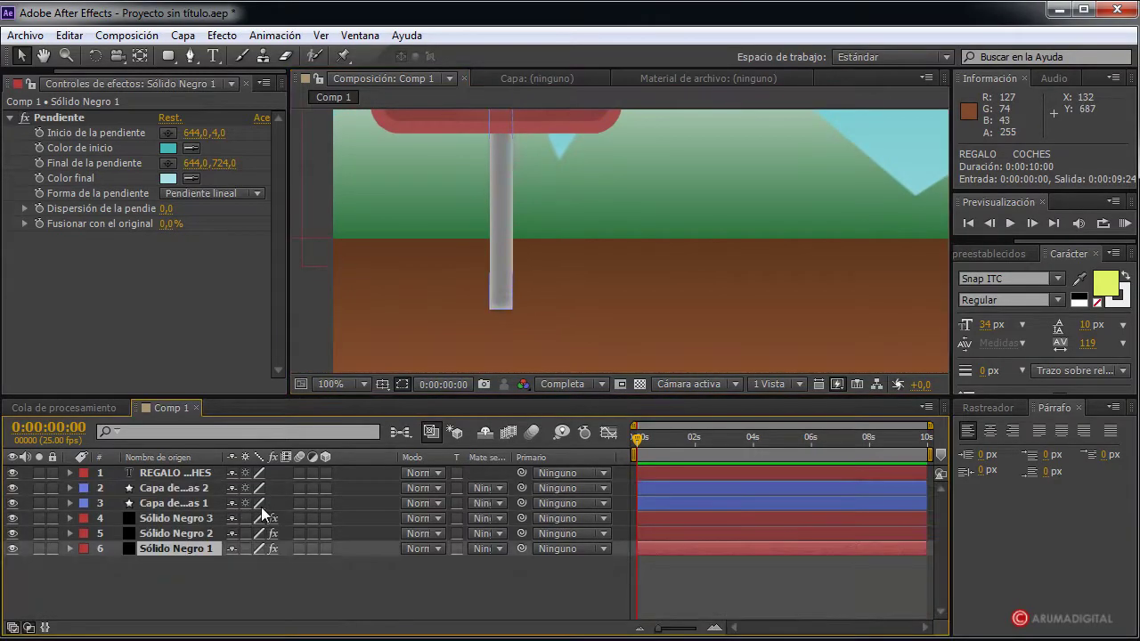
left_click(163, 56)
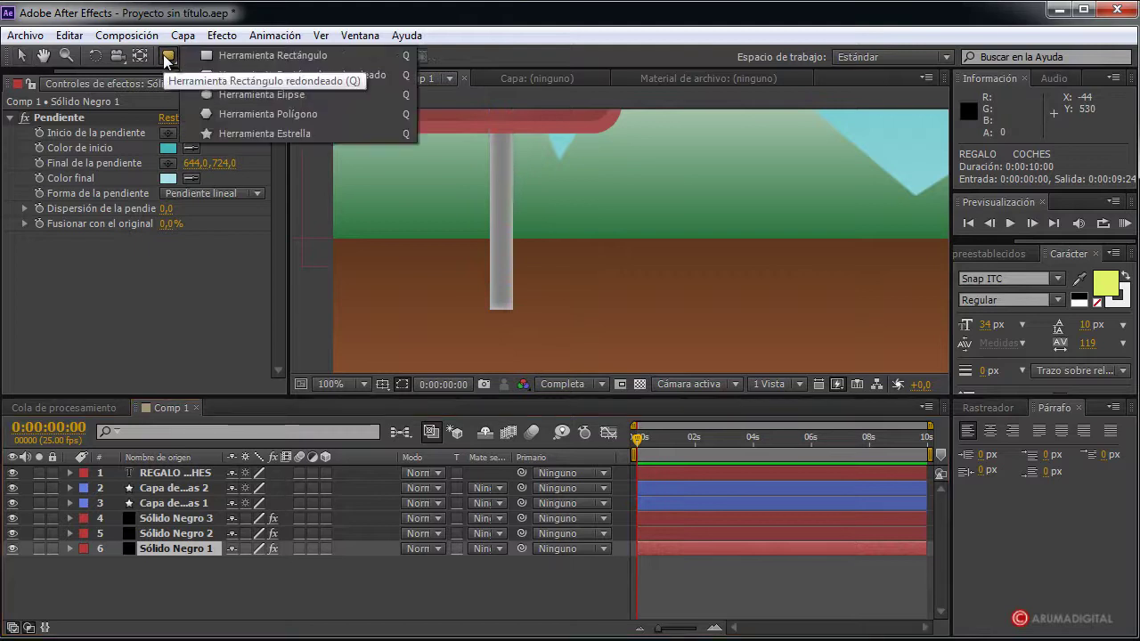
left_click(258, 95)
mouse_move(405, 292)
left_mouse_down()
mouse_move(621, 313)
mouse_move(604, 315)
left_mouse_up()
key("comma")
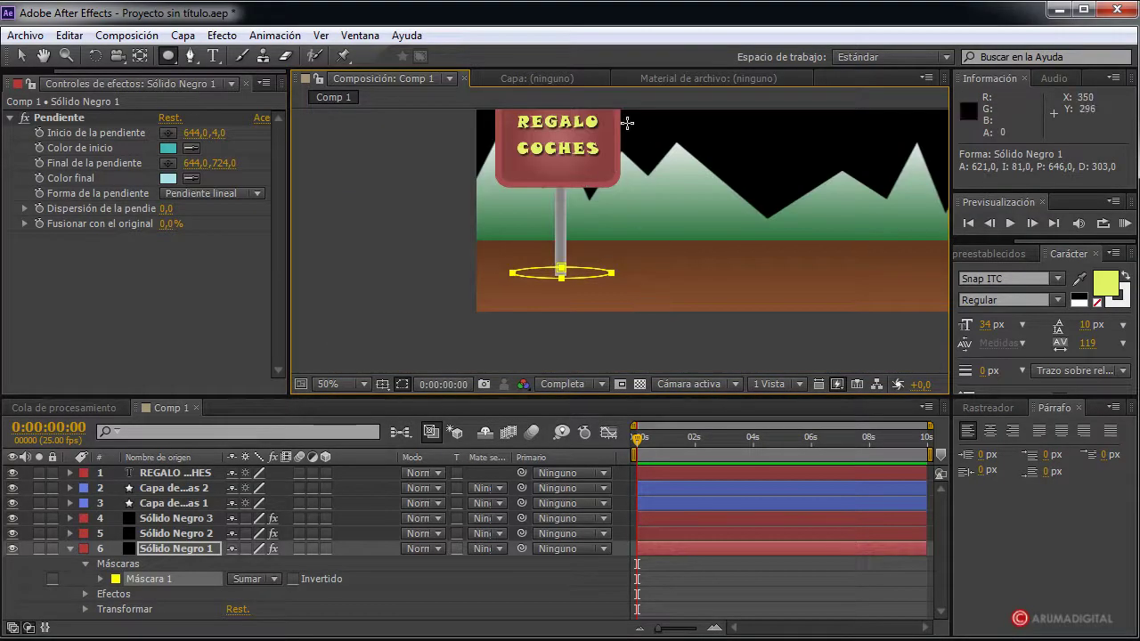
left_click(69, 35)
left_click(80, 55)
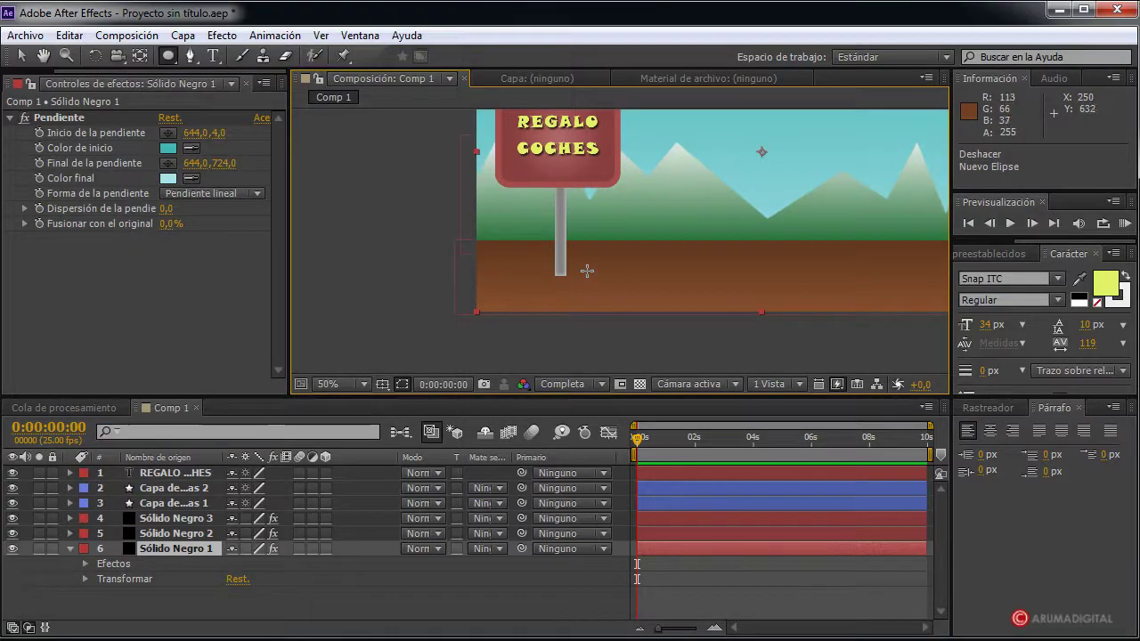
left_click(181, 474)
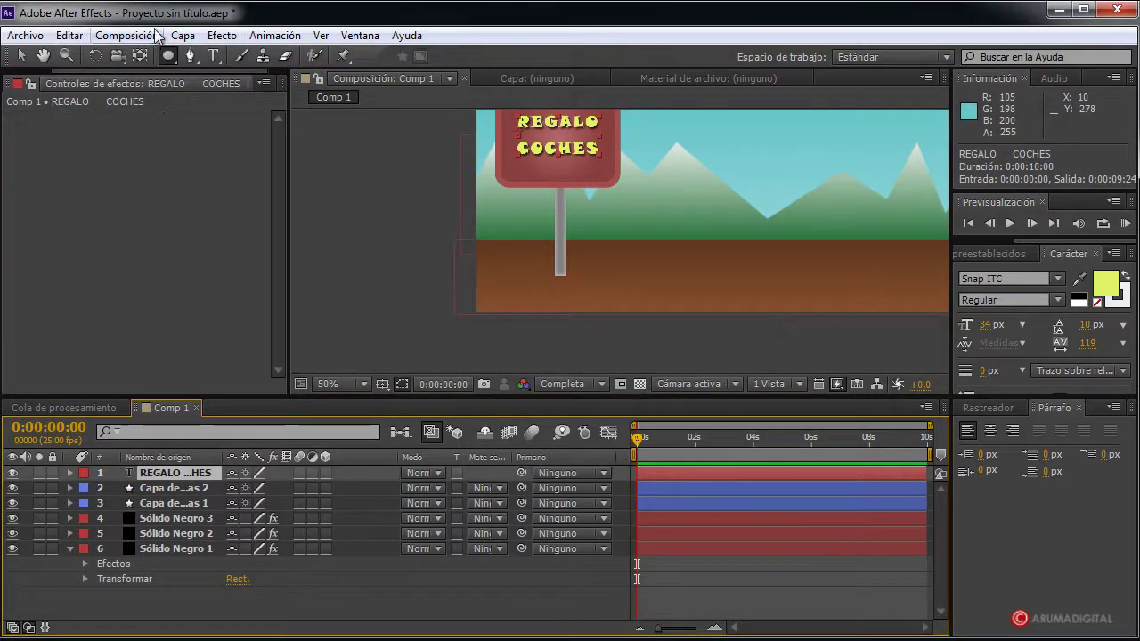
Add Capa de formas 3 with a flat ellipse ringing the signpost's base, then zoom to 100%
left_click(183, 38)
mouse_move(214, 56)
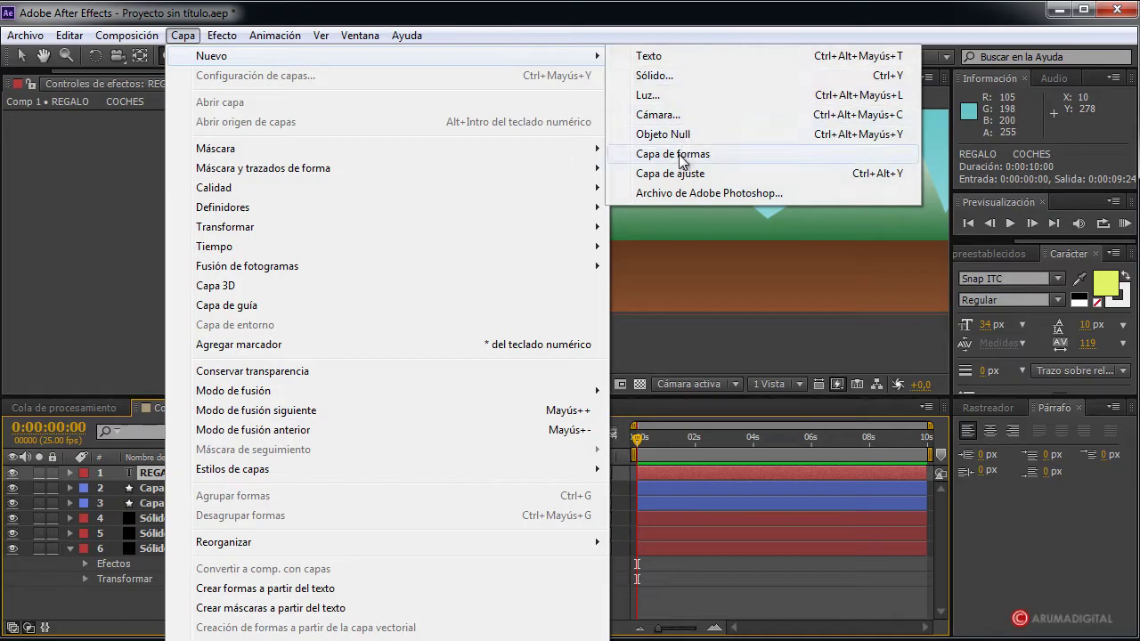
left_click(712, 153)
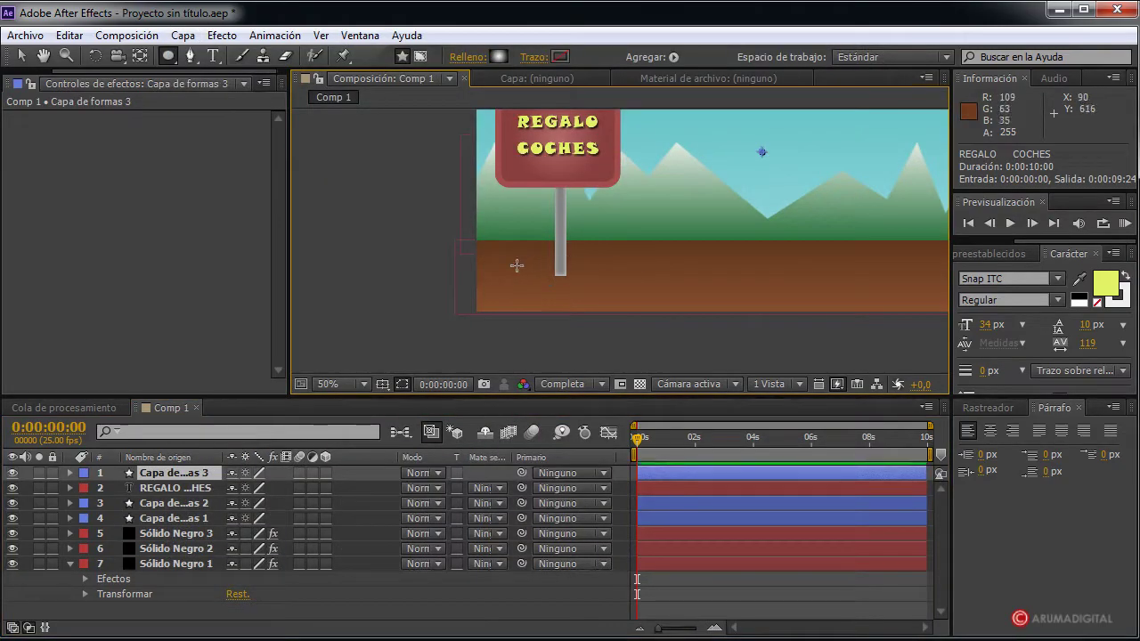
left_click_drag(517, 265, 604, 278)
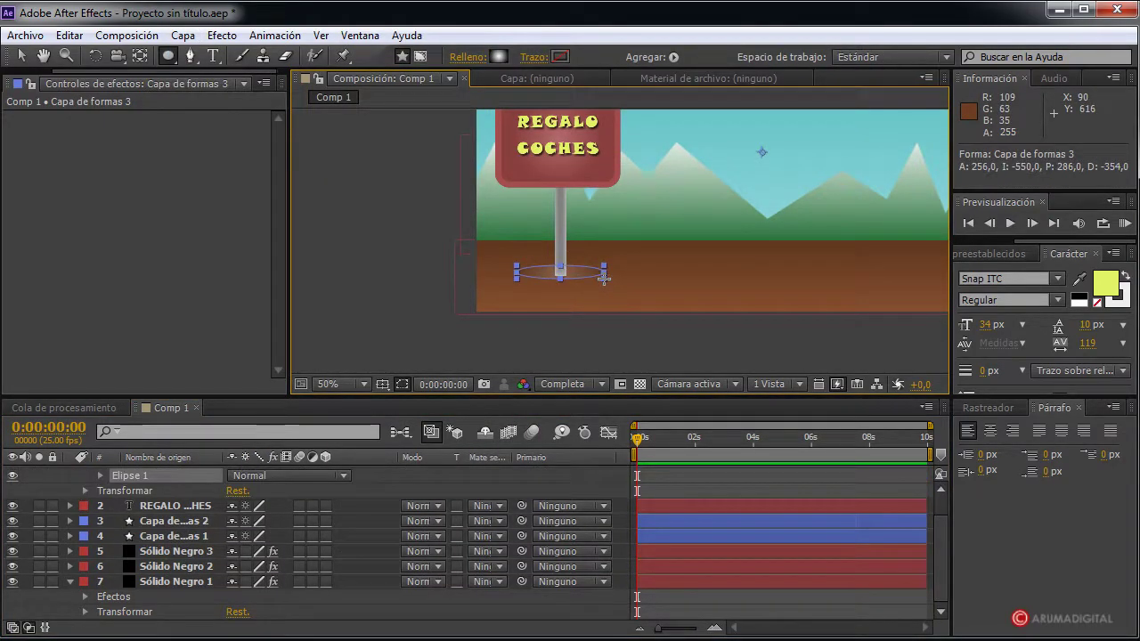
key("period")
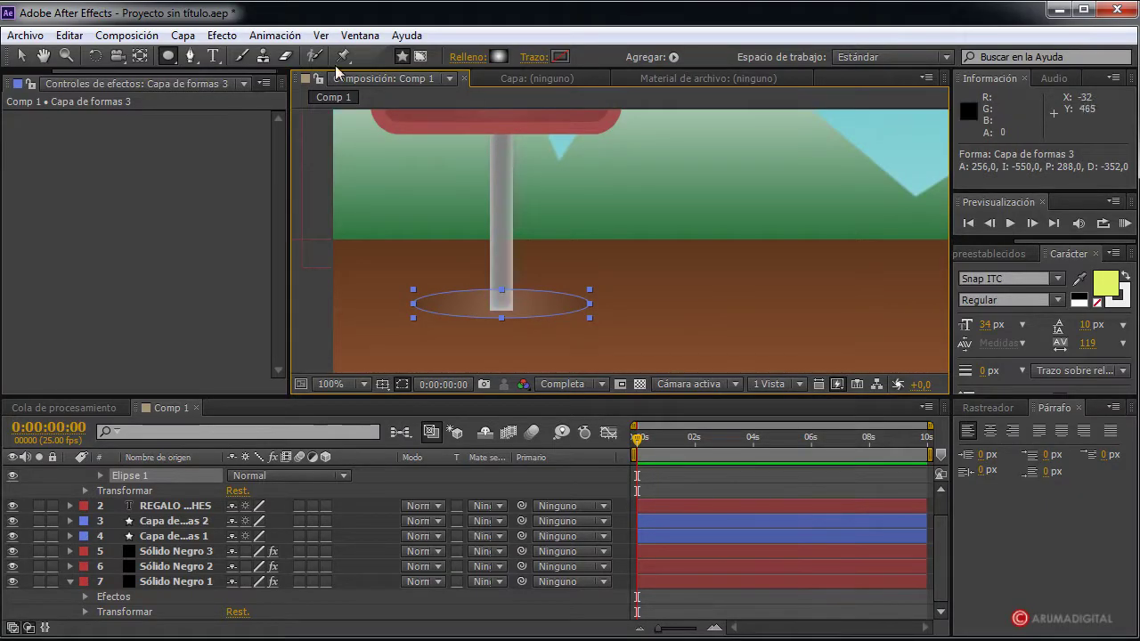
Fill Elipse 1 with a radial black-to-white gradient, reversing the stops for a soft oval
left_click(496, 59)
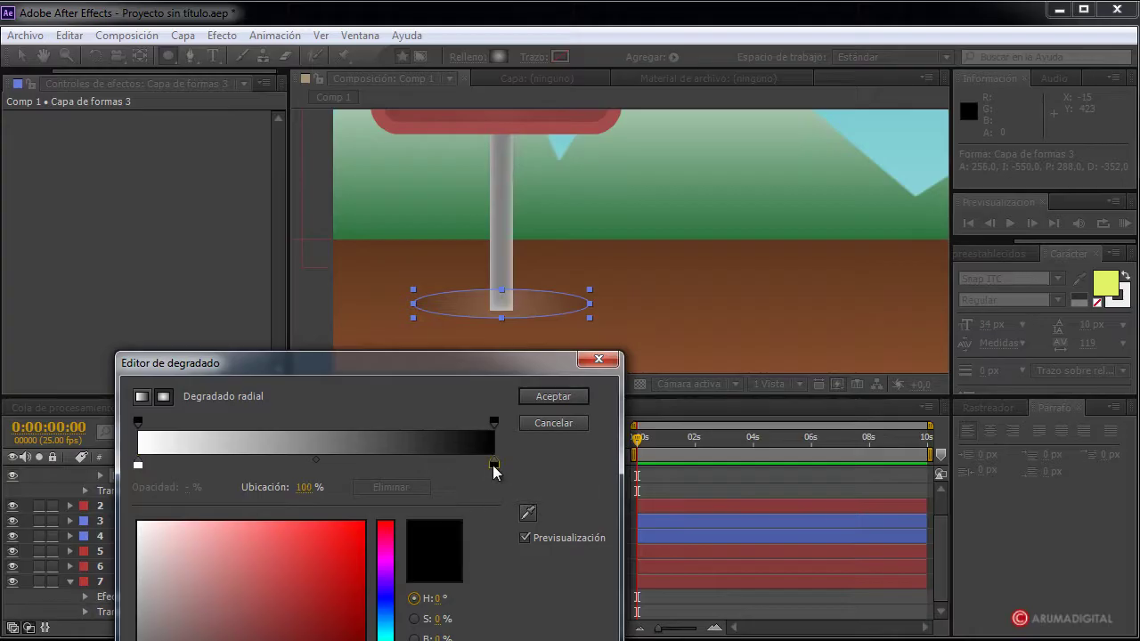
left_click_drag(494, 465, 271, 465)
left_click_drag(138, 465, 500, 469)
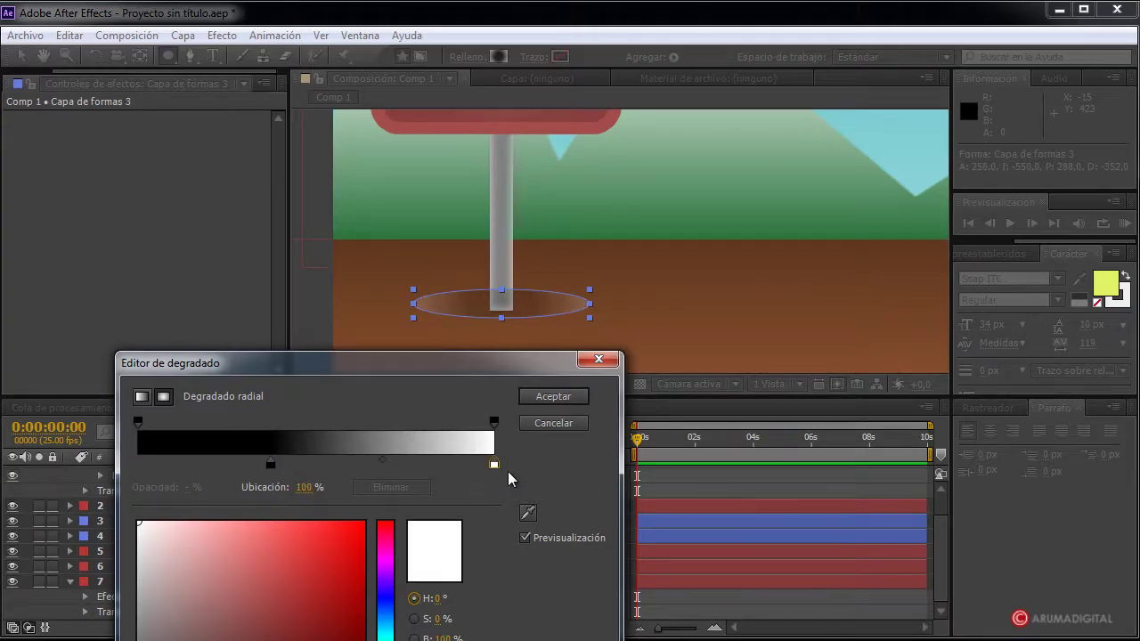
left_click_drag(273, 465, 151, 465)
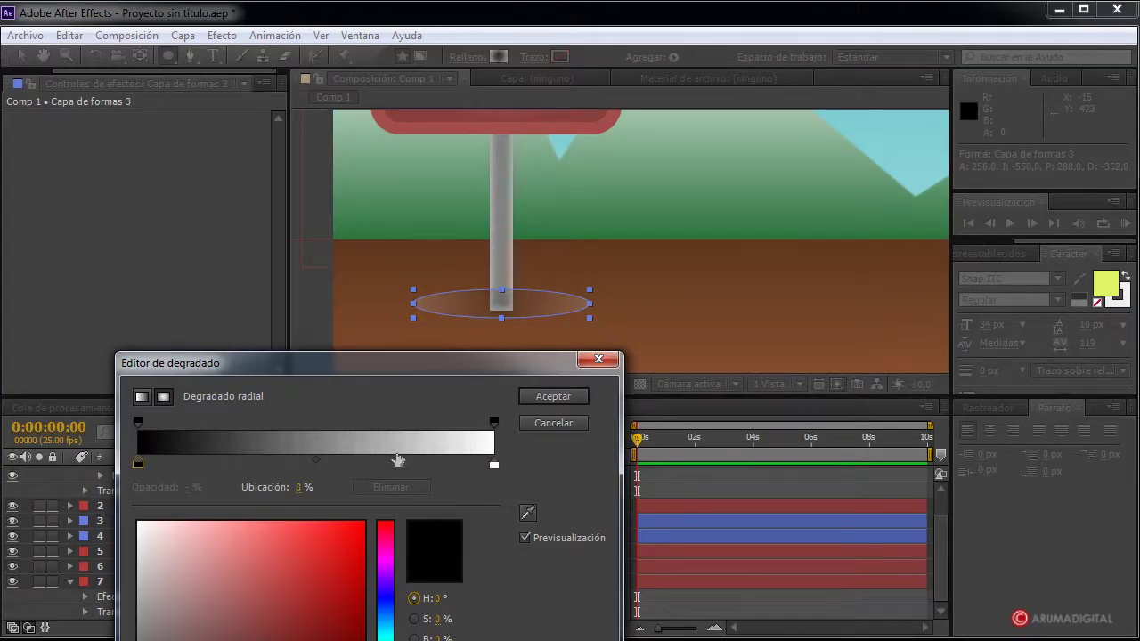
left_click(553, 396)
left_click(21, 55)
left_click(366, 254)
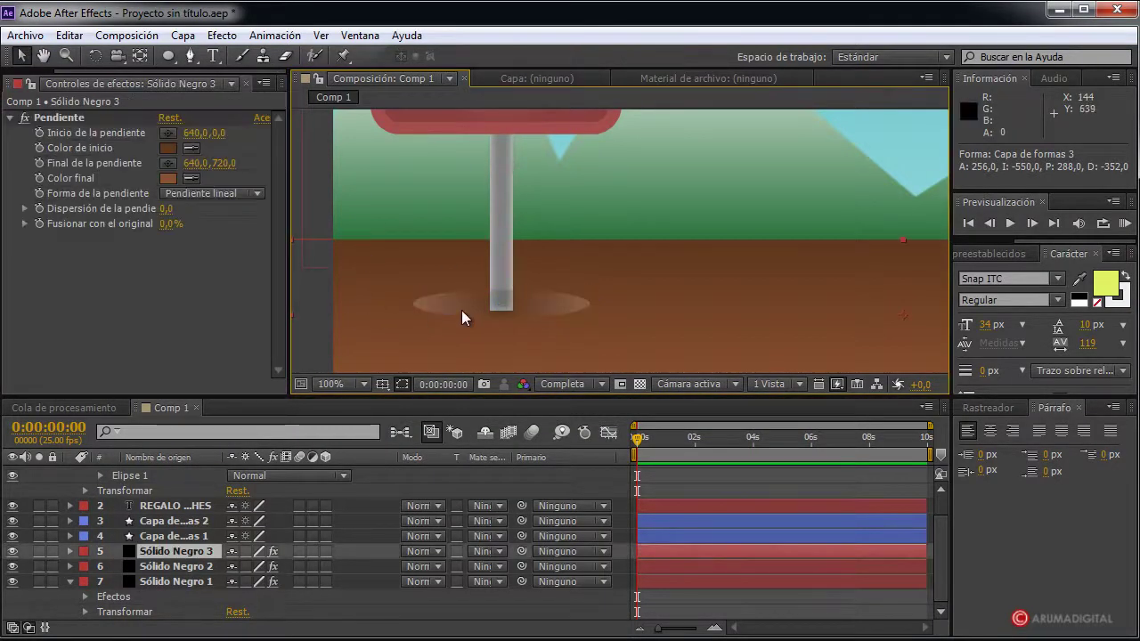
Select the ellipse shape layer, toggle its visibility to compare, and collapse its properties
left_click_drag(169, 549, 176, 518)
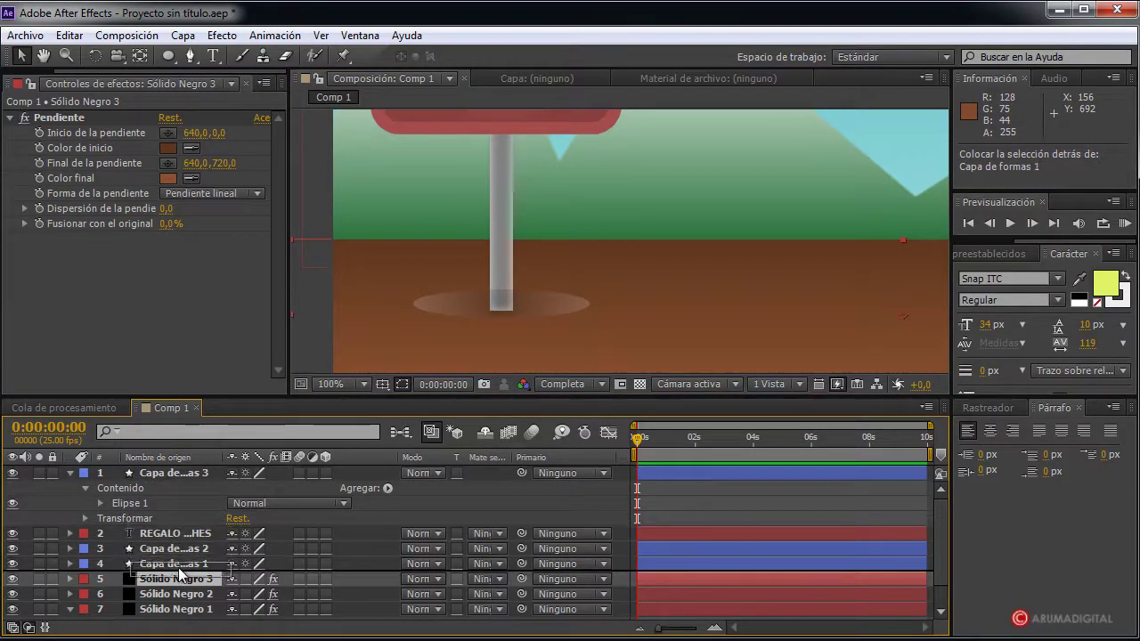
left_click(148, 475)
left_click(13, 473)
left_click(12, 472)
left_click(71, 473)
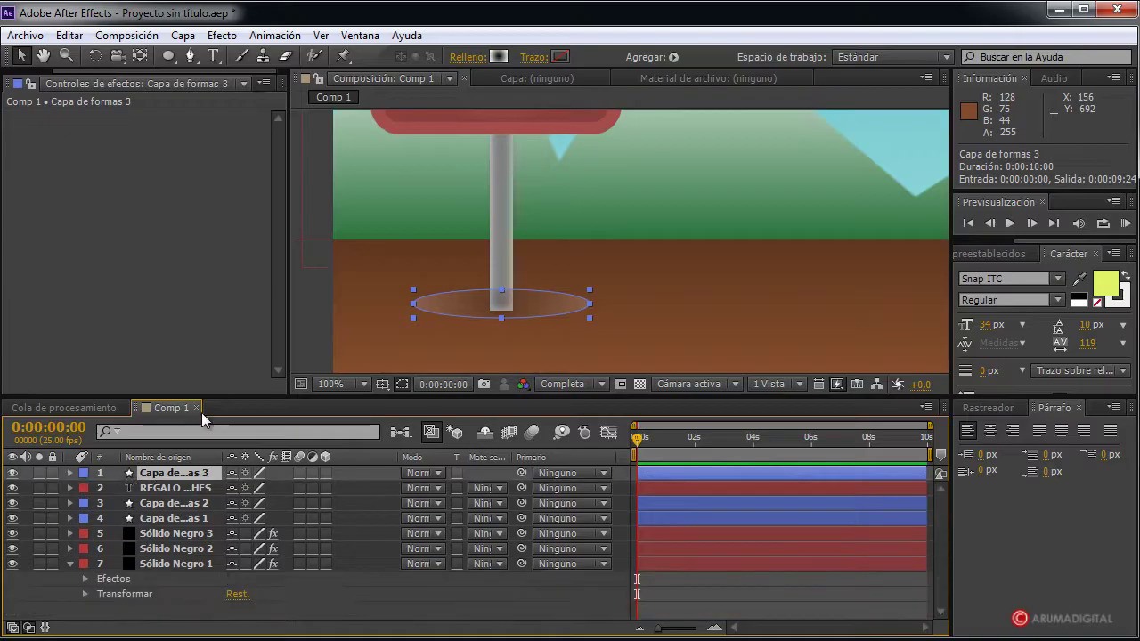
Set the ellipse layer to Multiply blending and move it below the other shape layers
right_click(198, 472)
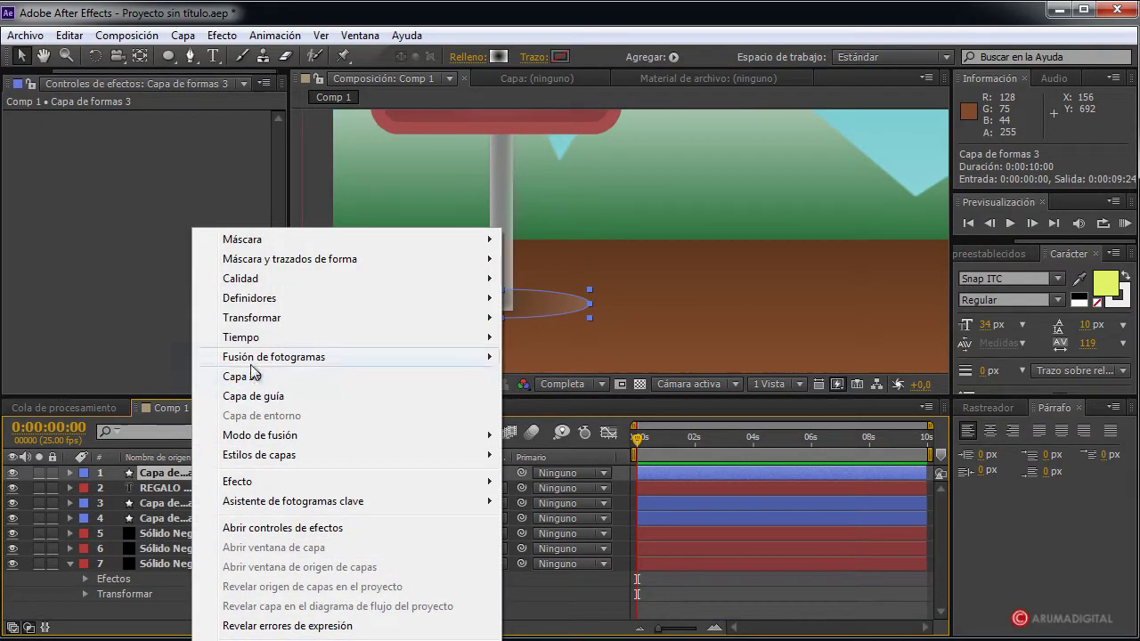
mouse_move(485, 436)
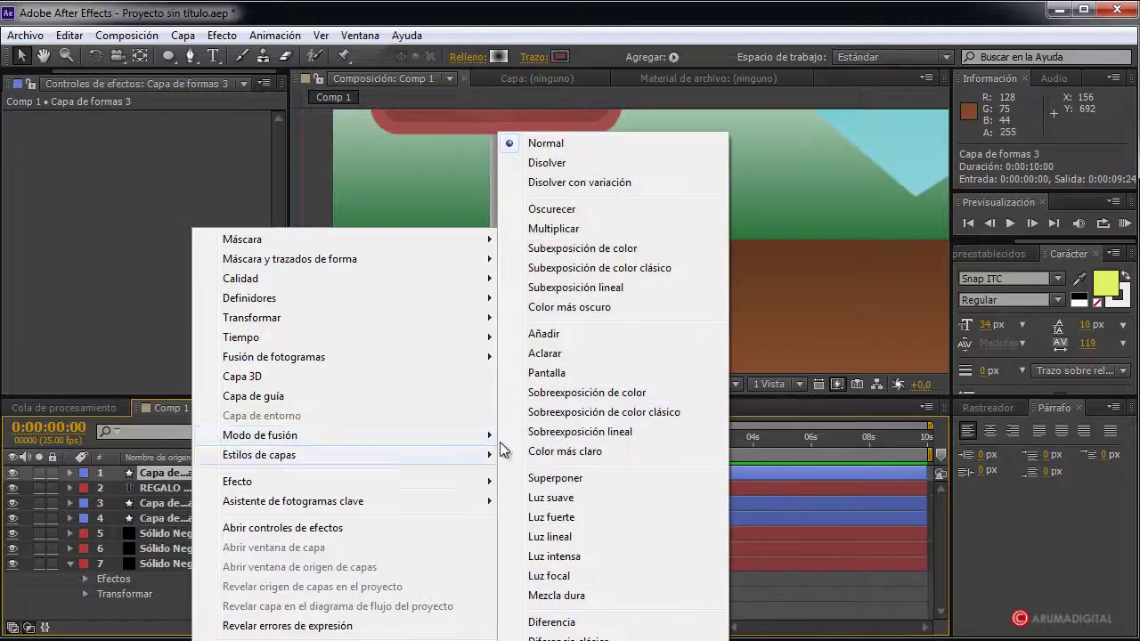
left_click(569, 249)
left_click(483, 336)
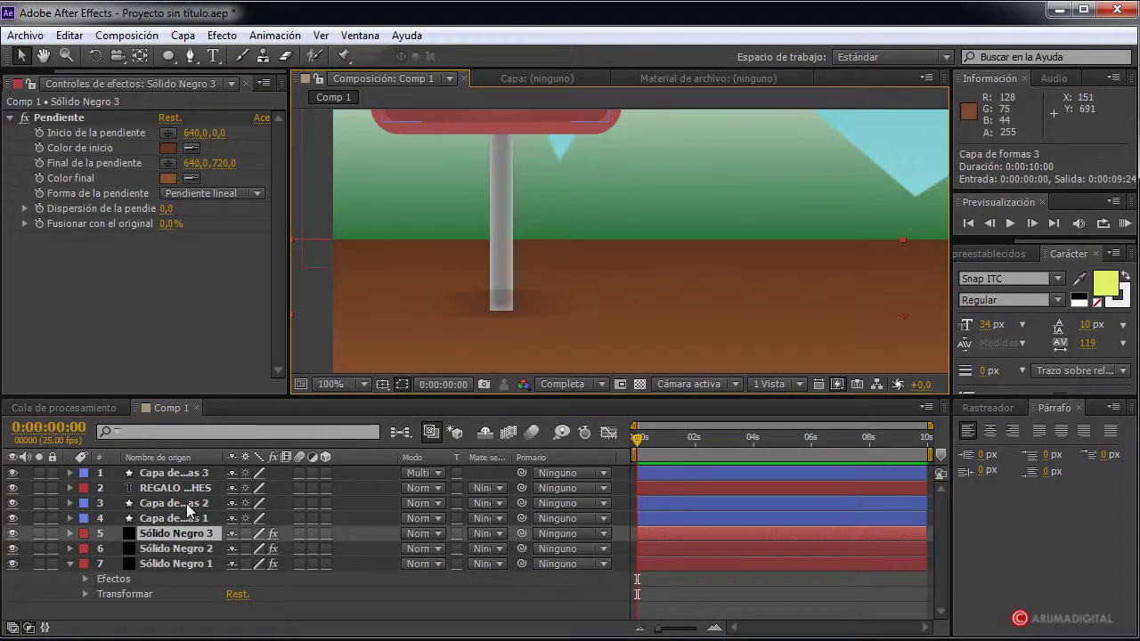
mouse_move(171, 473)
left_mouse_down()
mouse_move(175, 548)
mouse_move(172, 524)
left_mouse_up()
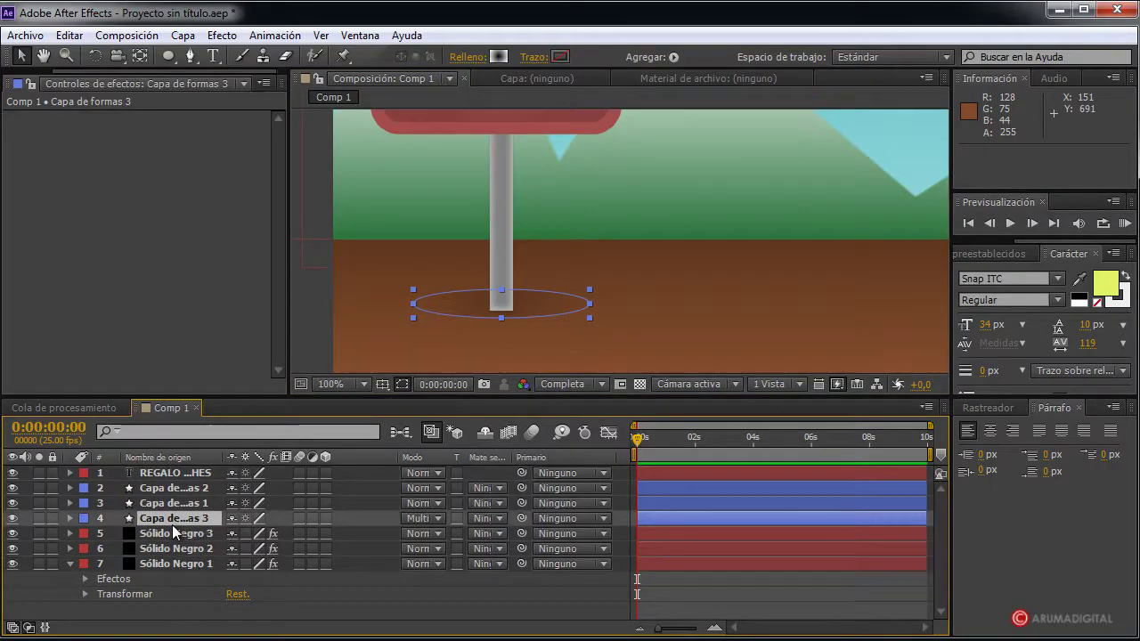
Nudge the shadow ellipse slightly down and right, then reselect its layer
left_click(491, 343)
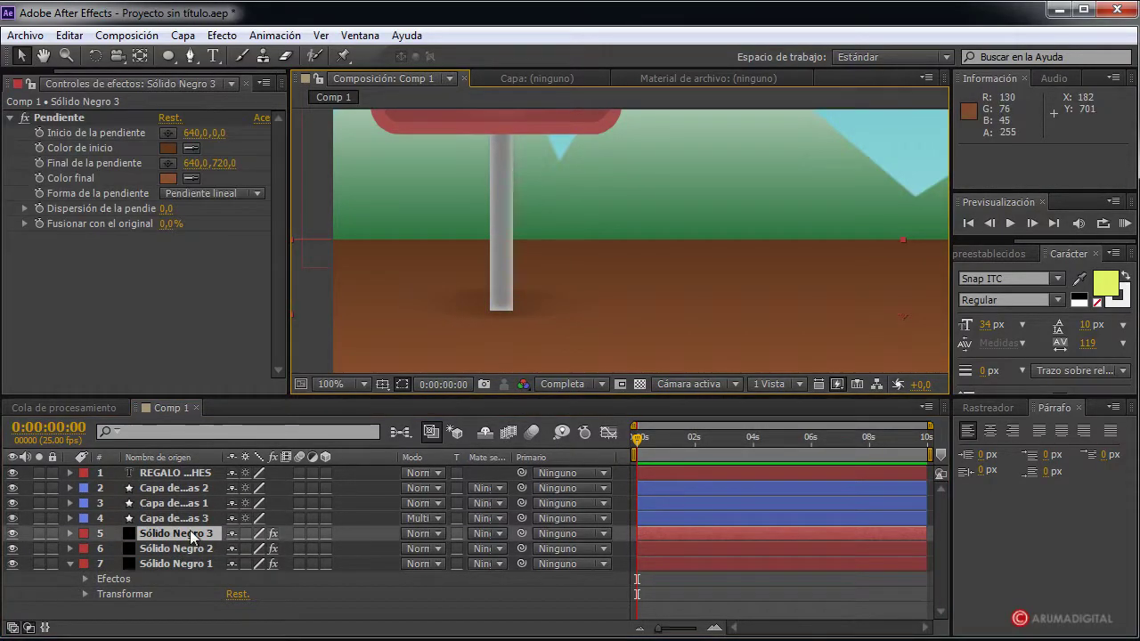
left_click(192, 518)
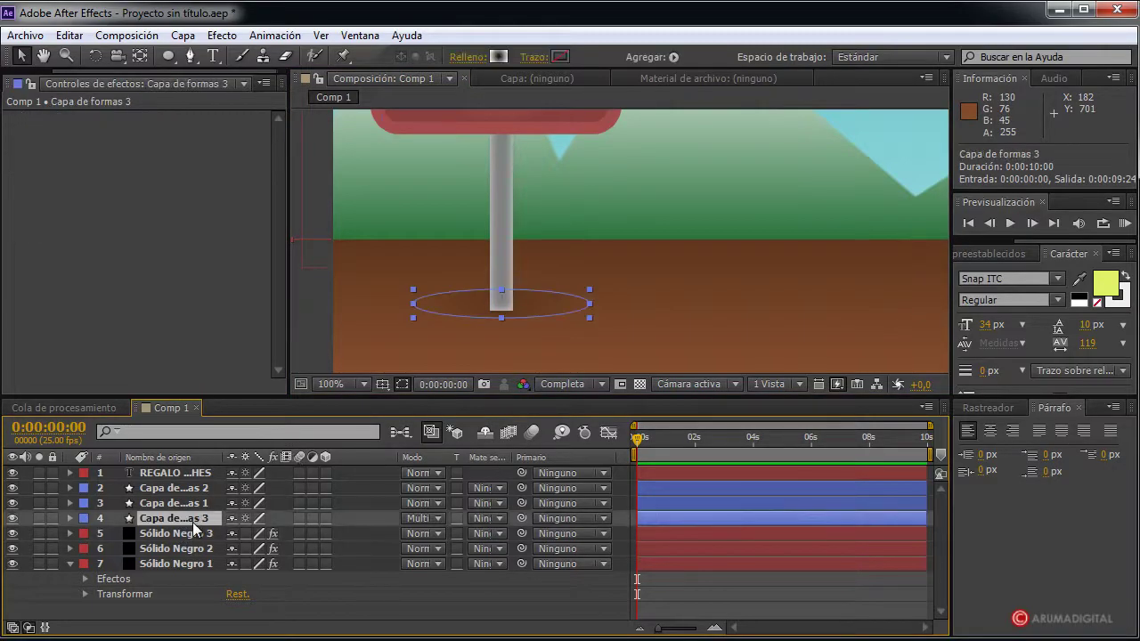
left_click_drag(546, 308, 548, 316)
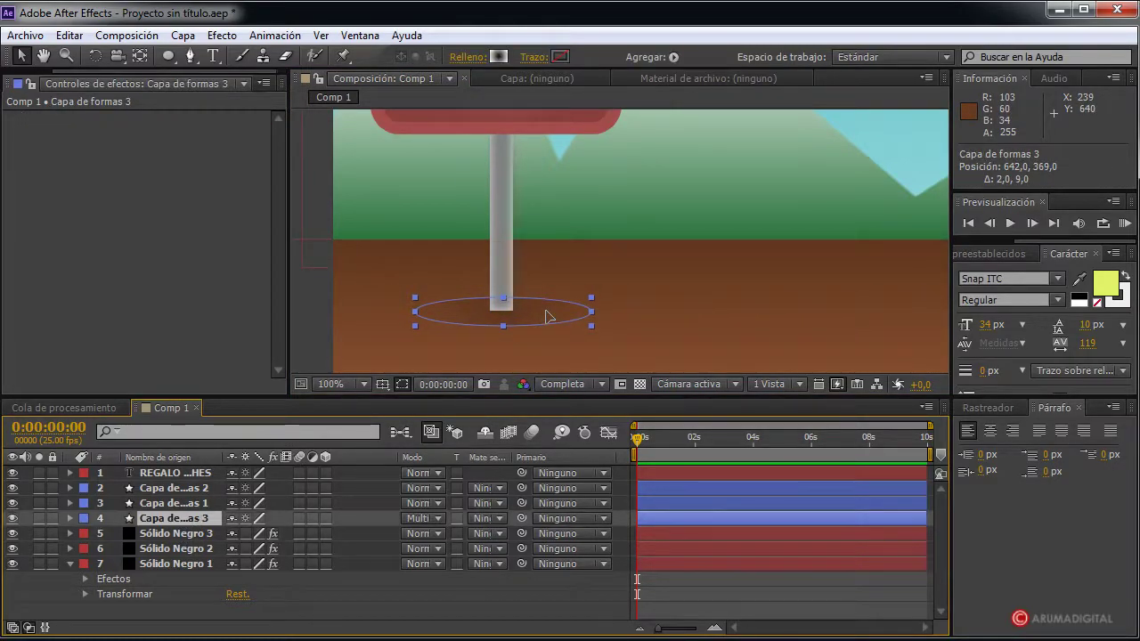
left_click(546, 317)
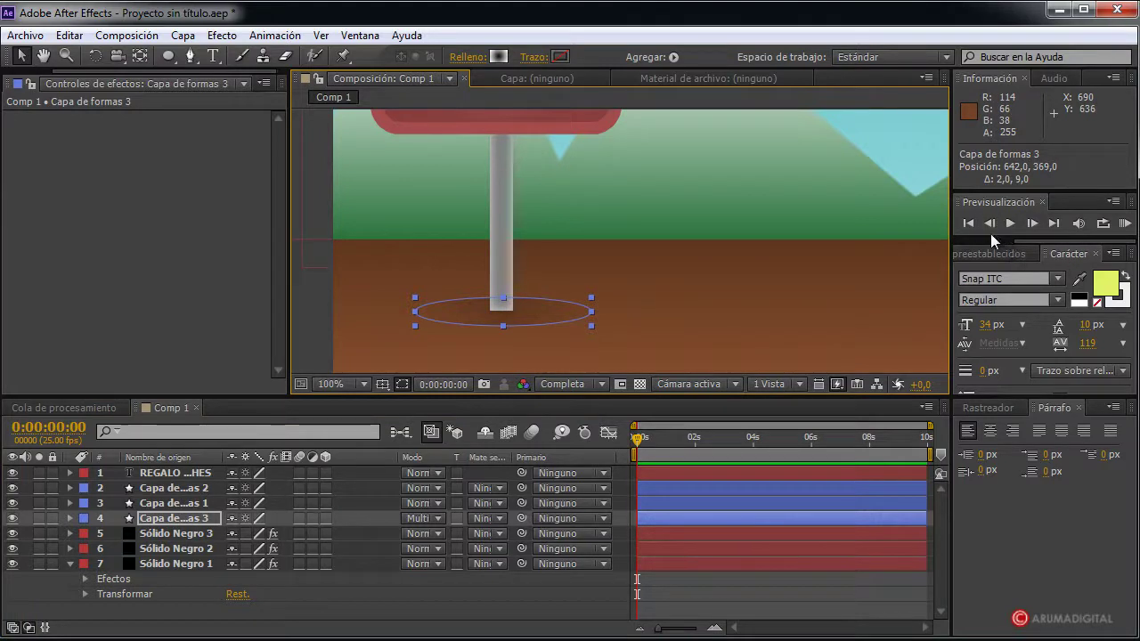
left_click(624, 330)
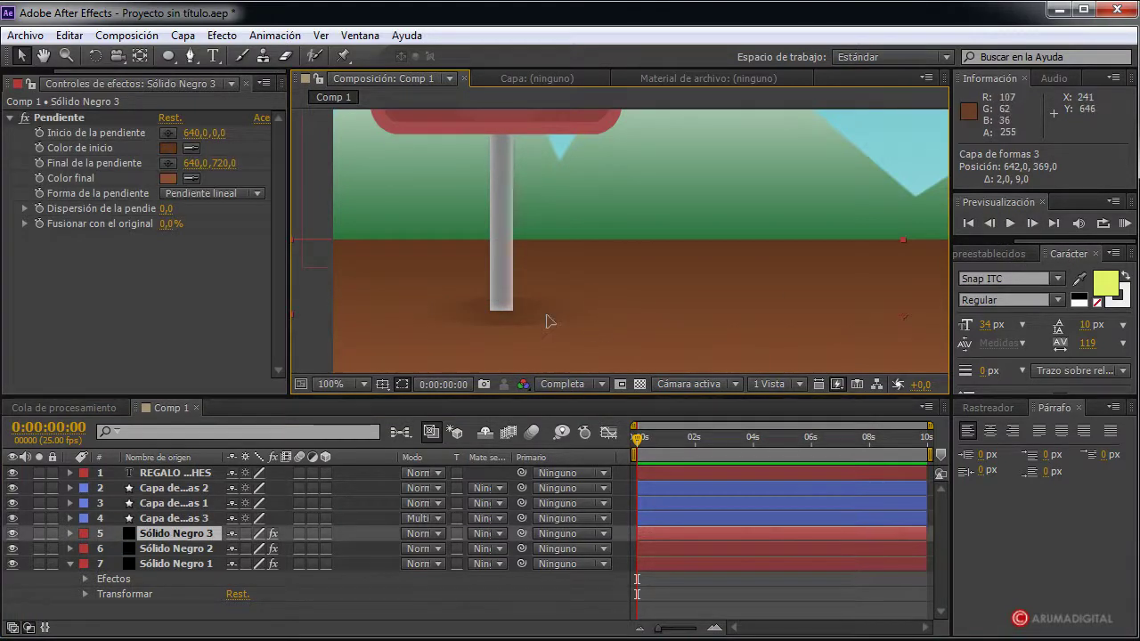
left_click(173, 507)
left_click(171, 495)
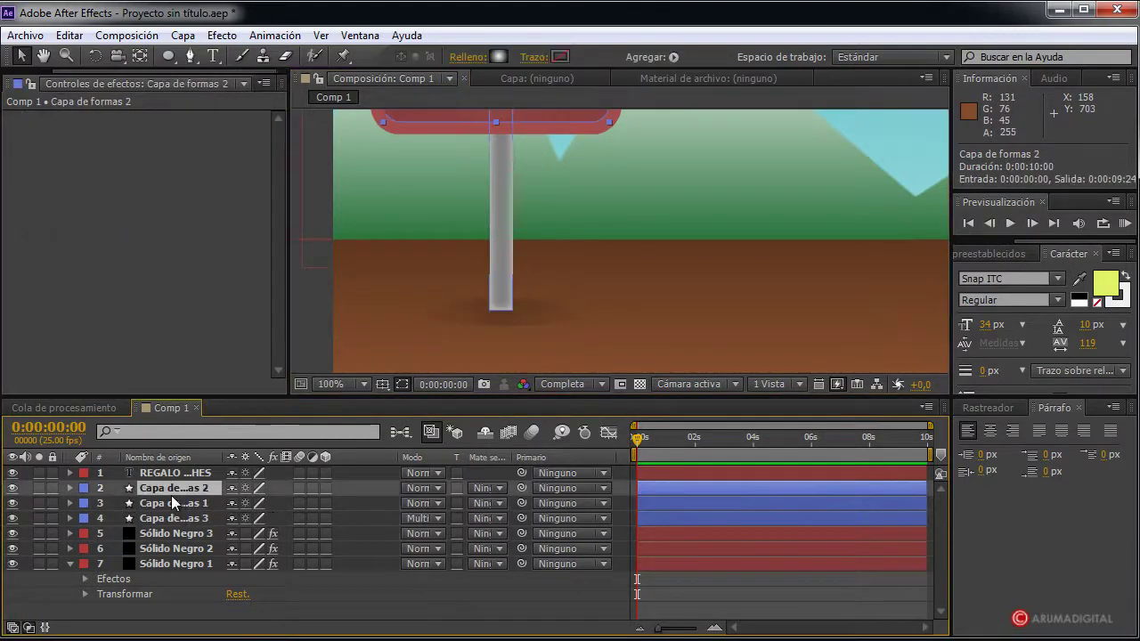
left_click(176, 472)
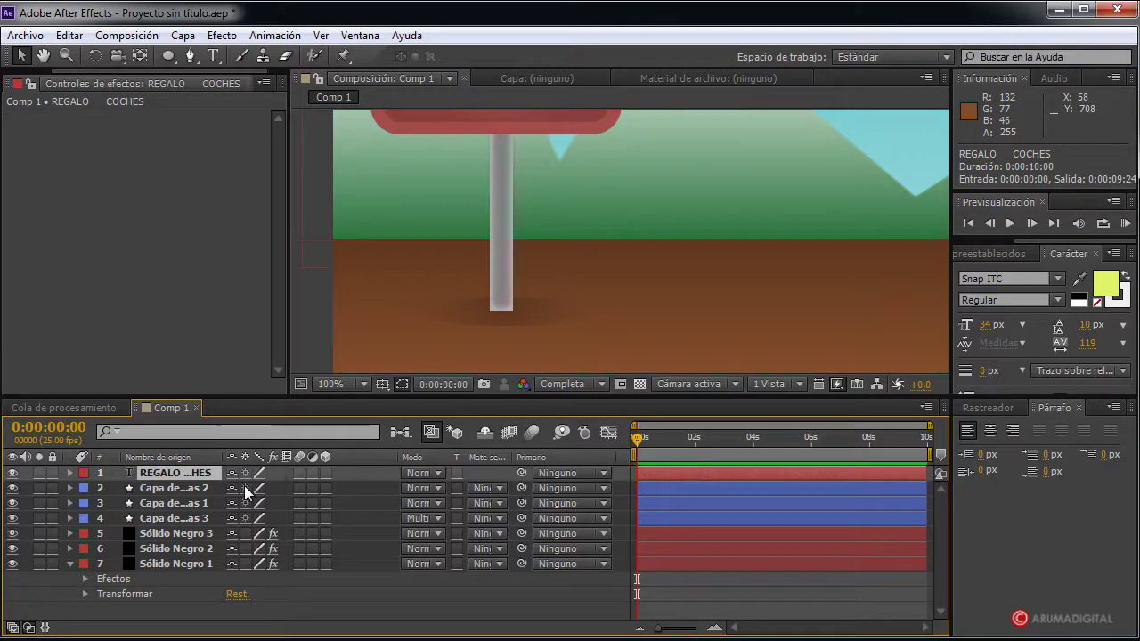
left_click(201, 505)
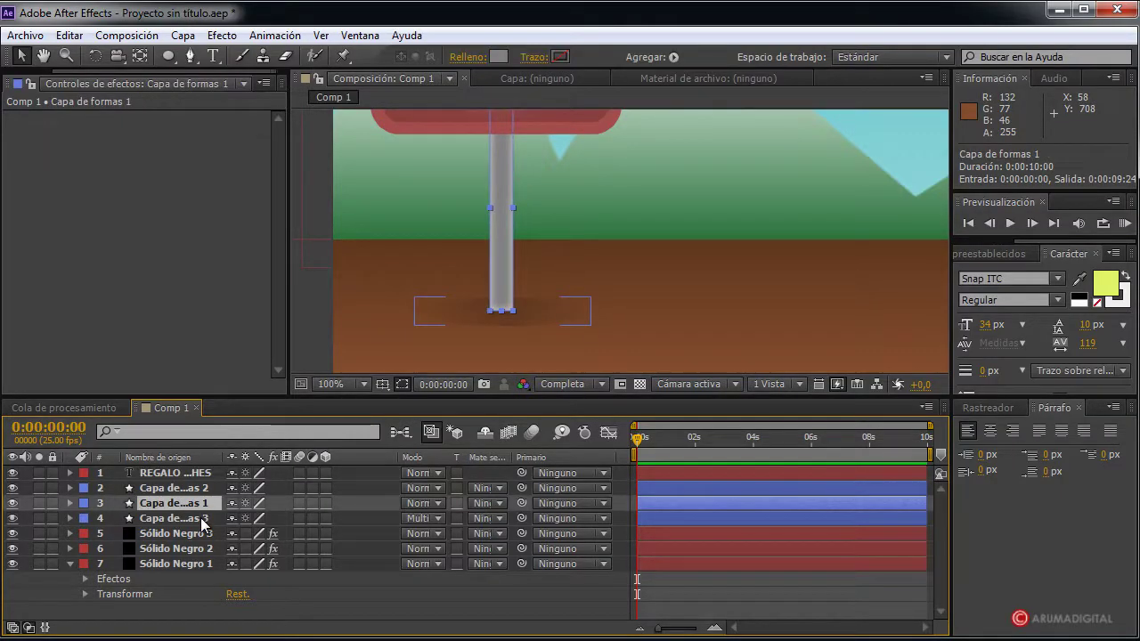
key("ctrl+Down")
key("ctrl+Up")
left_click(175, 522)
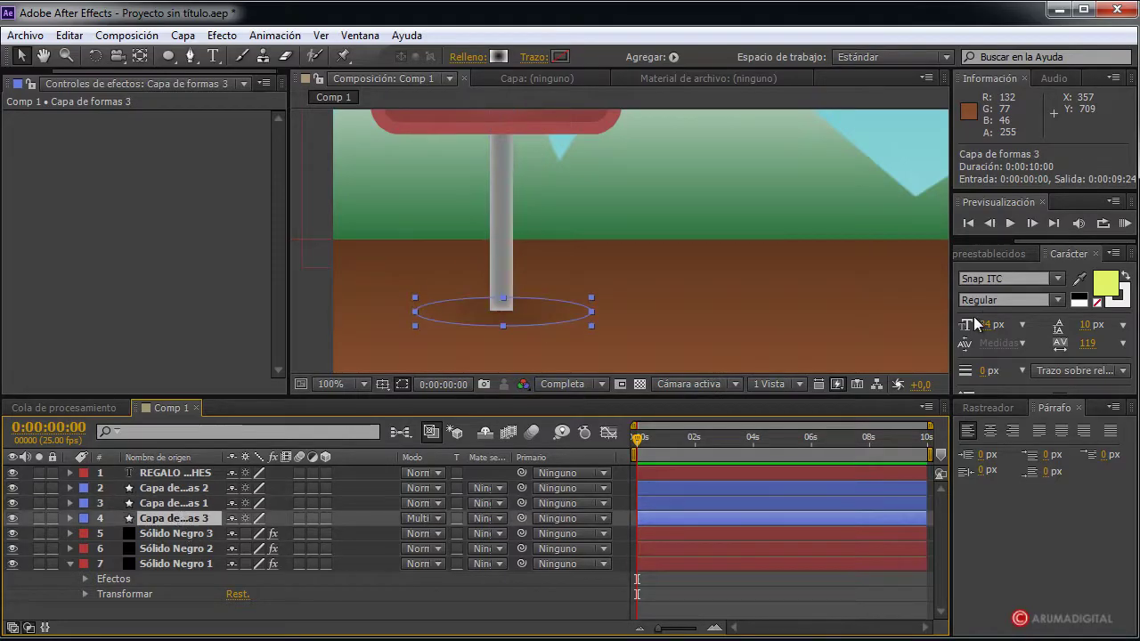
Apply Desenfoque rápido to the shadow ellipse with Difuminación 26
left_click(1007, 254)
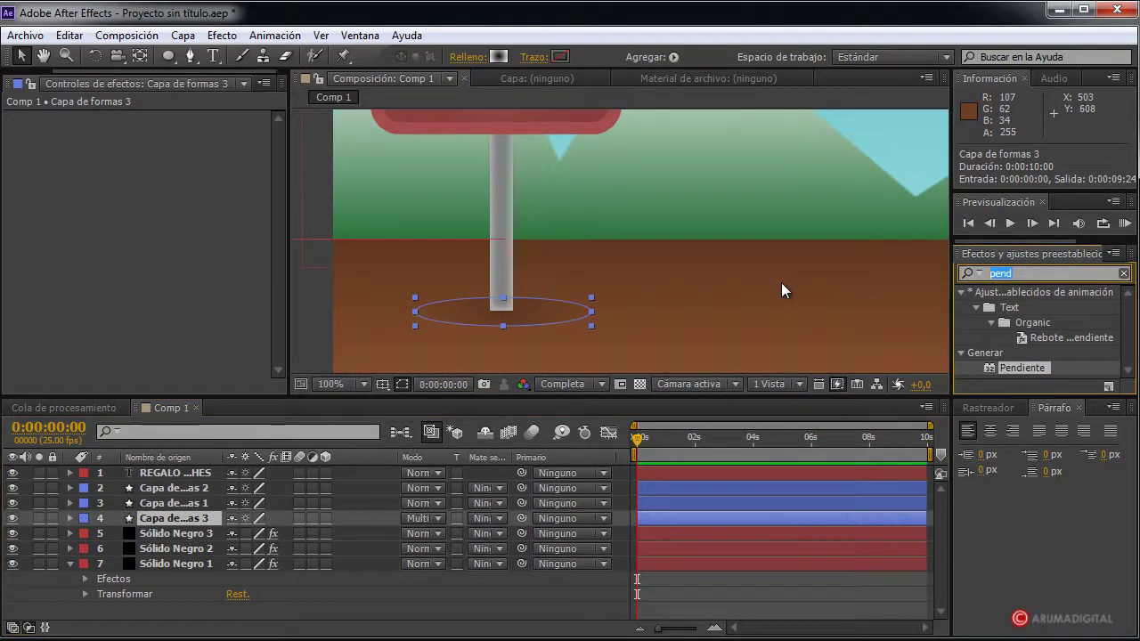
type("desen")
type("foi")
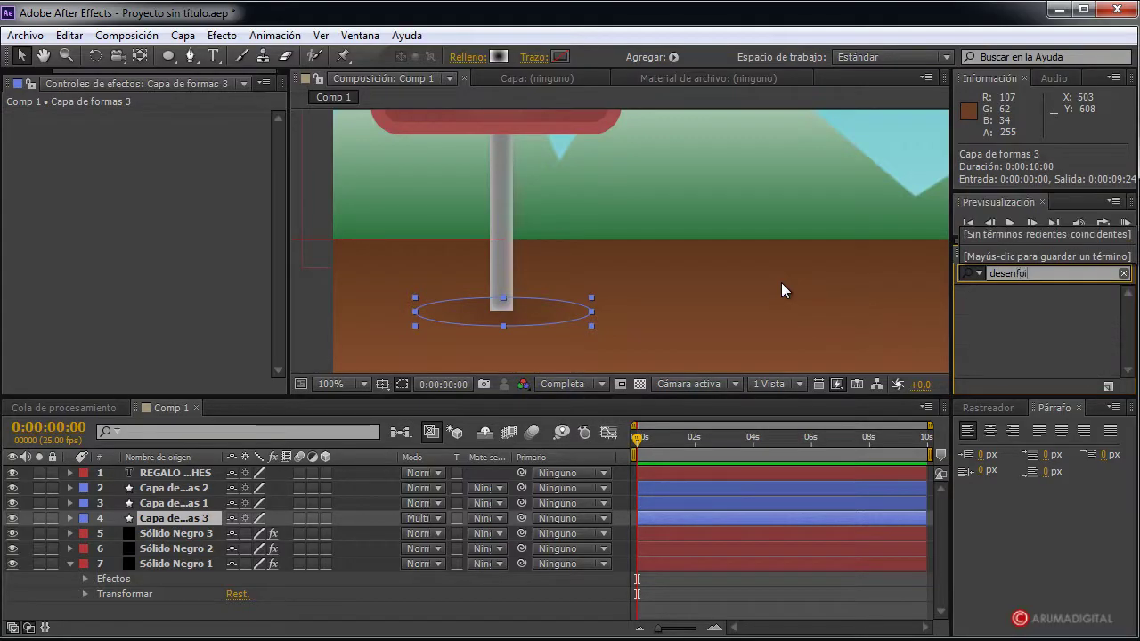
key("BackSpace")
key("Down")
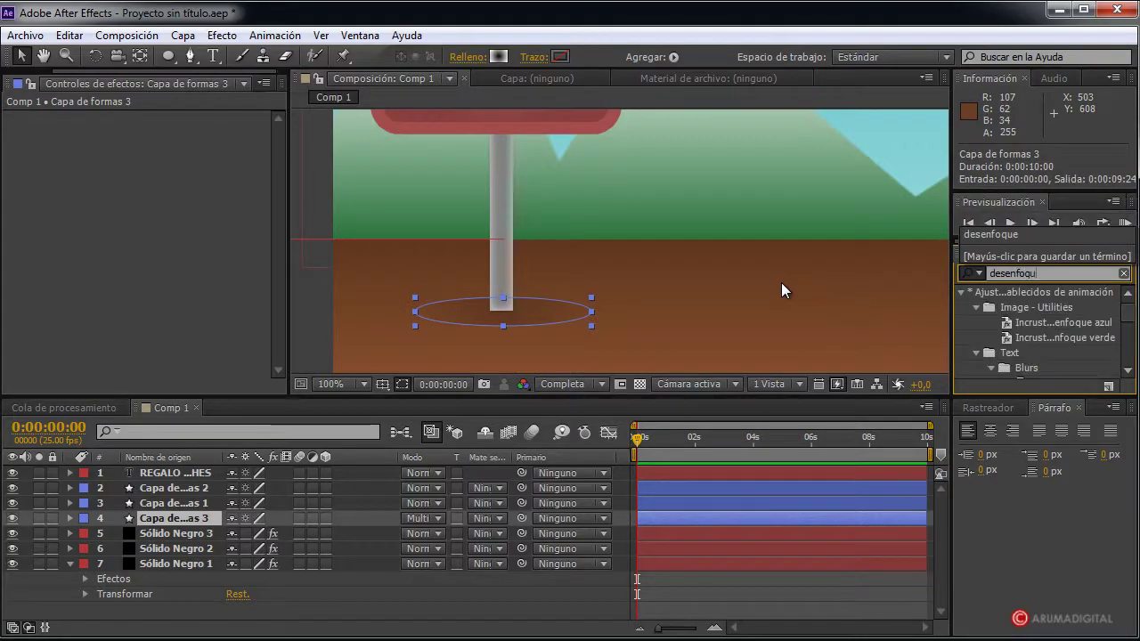
key("Return")
scroll(1127, 324, "down", 3)
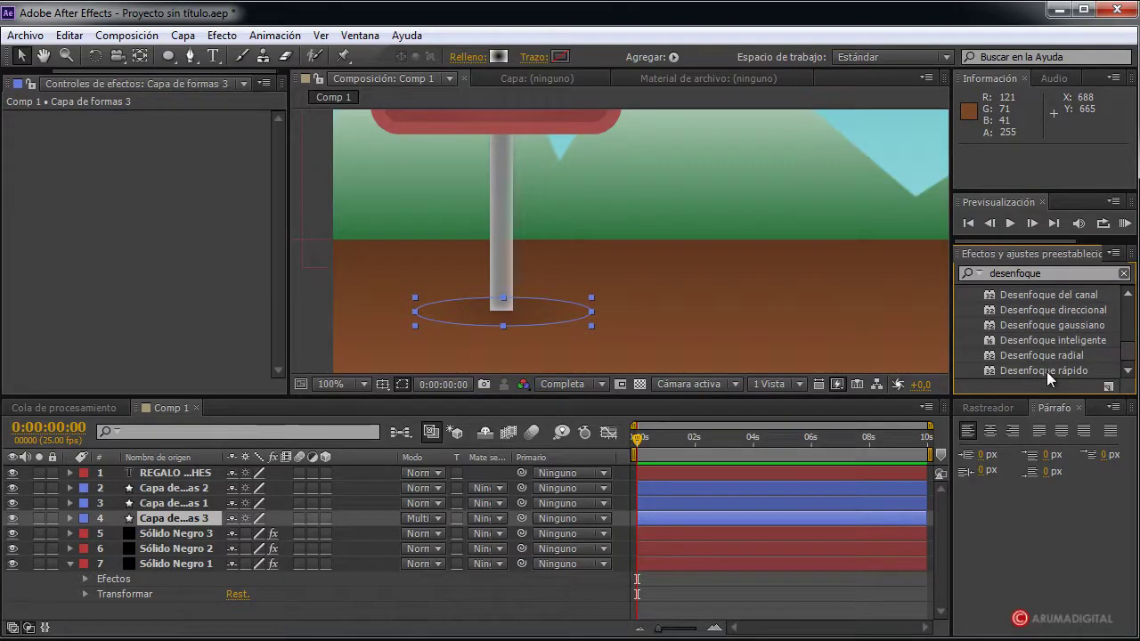
left_click_drag(1046, 372, 197, 521)
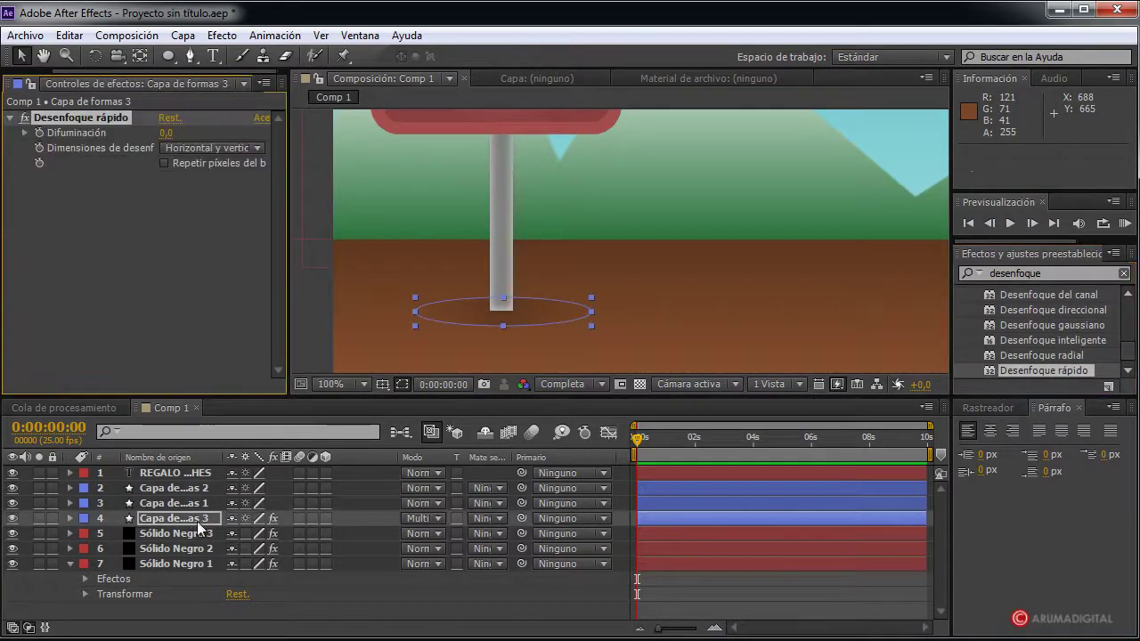
left_click_drag(167, 136, 188, 131)
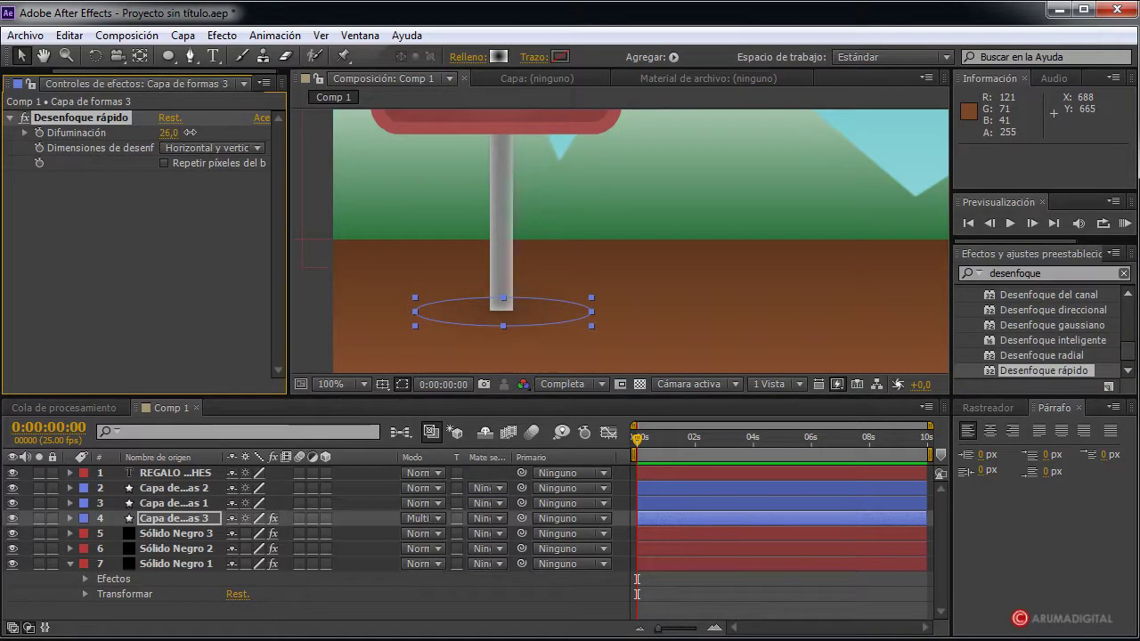
Collapse the expanded layer and Pendiente effect properties and show the Project panel
left_click(316, 295)
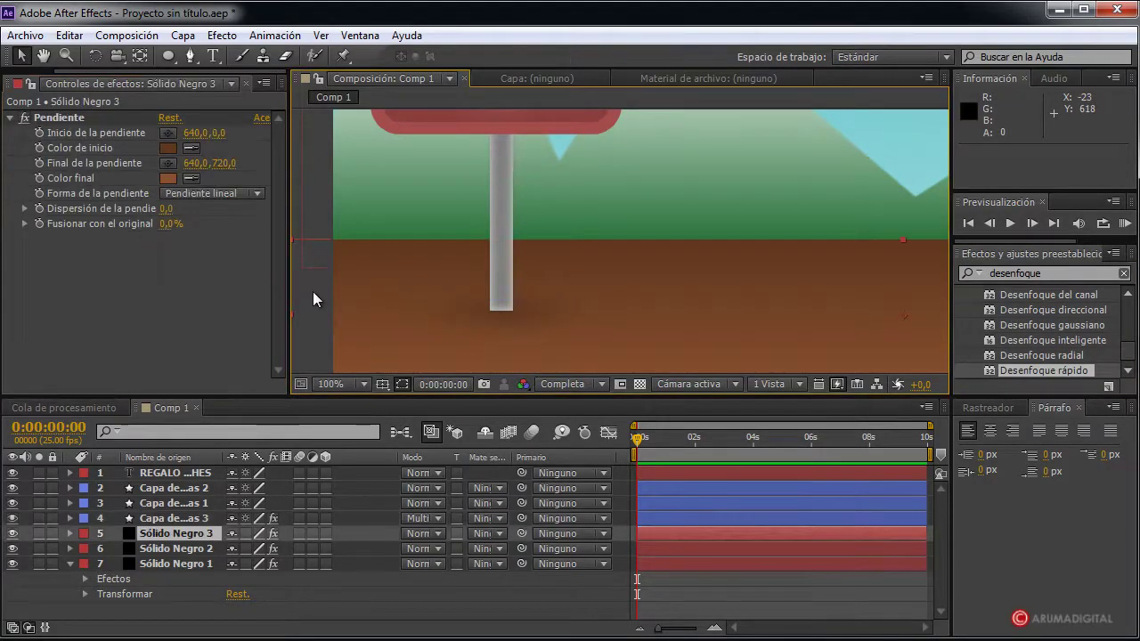
scroll(646, 313, "down", 4)
scroll(653, 311, "up", 2)
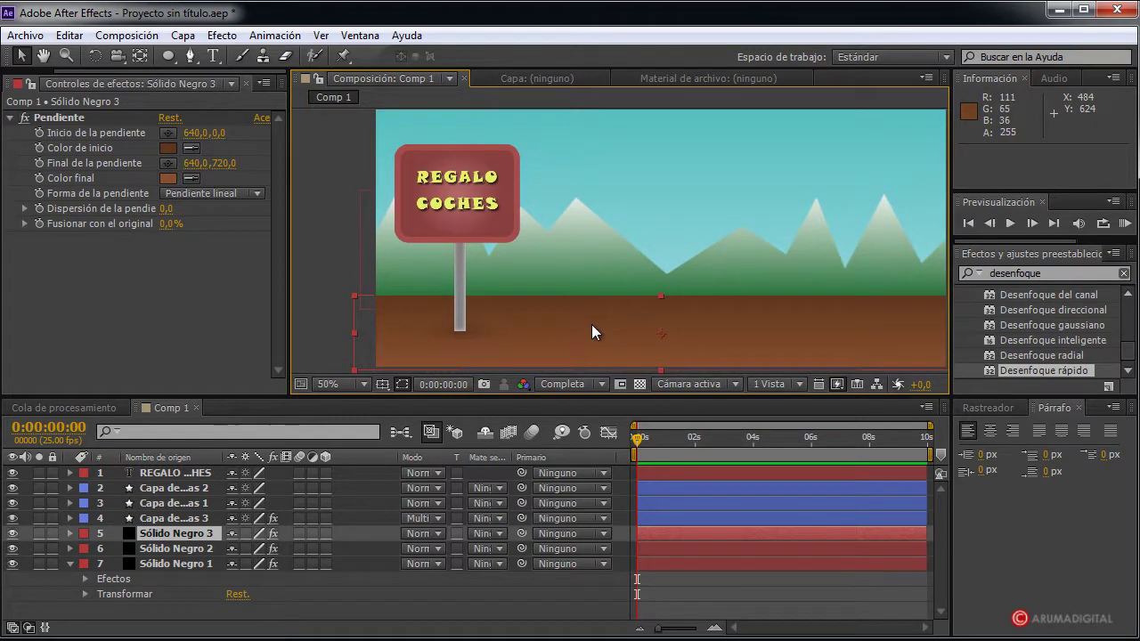
left_click(70, 563)
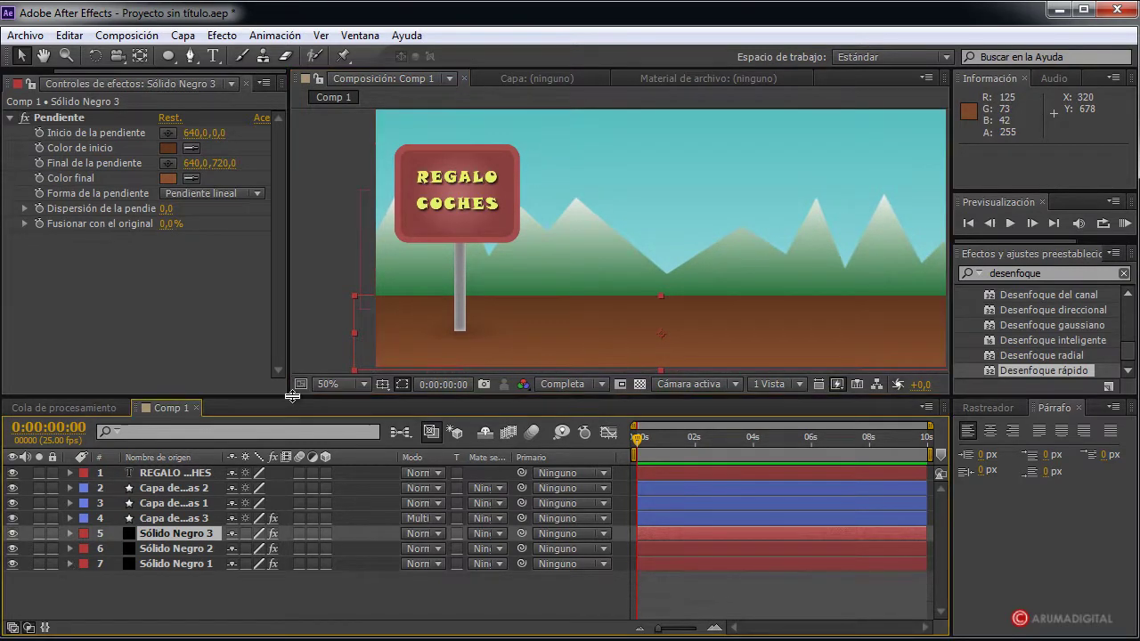
left_click(12, 117)
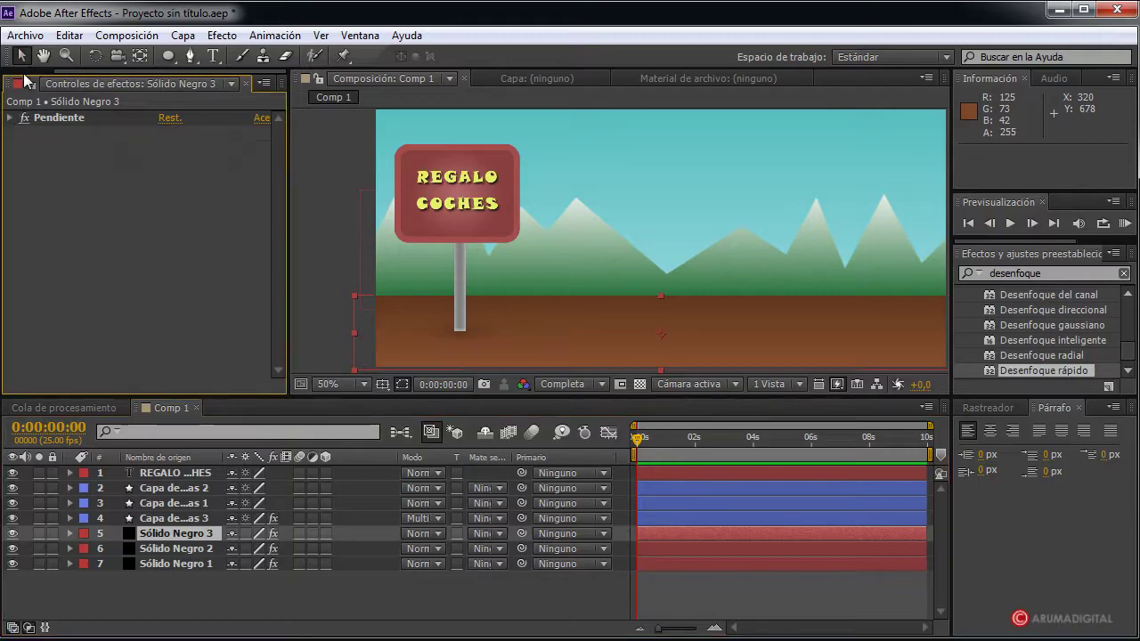
key("ctrl+0")
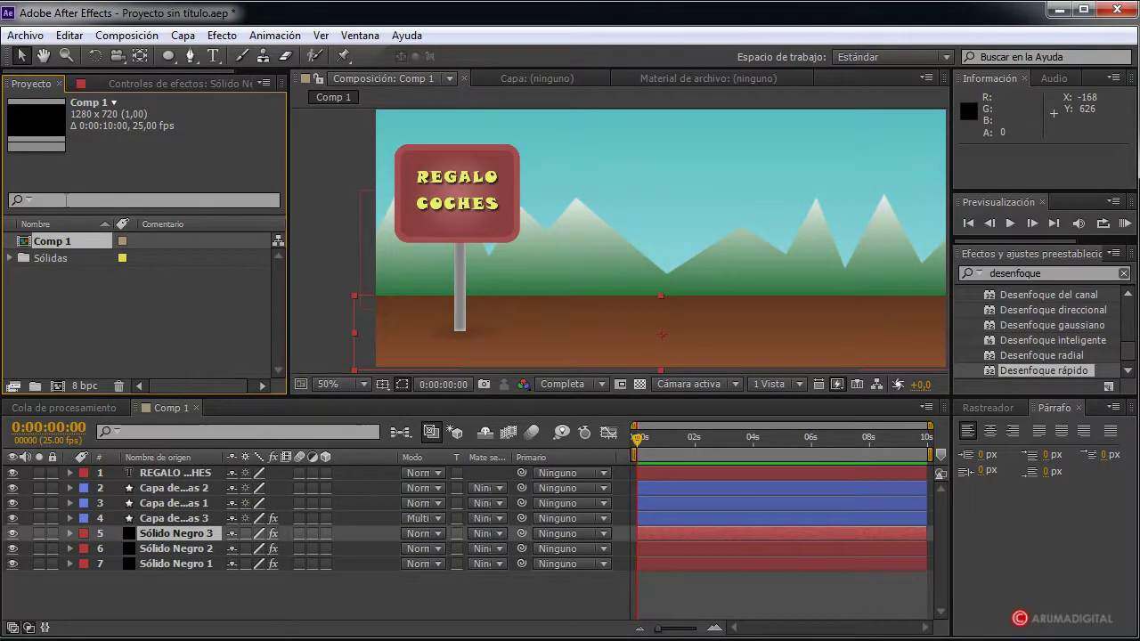
Create Comp 2 at 600 x 400 px with the aspect lock off, viewed at half size
left_click(144, 36)
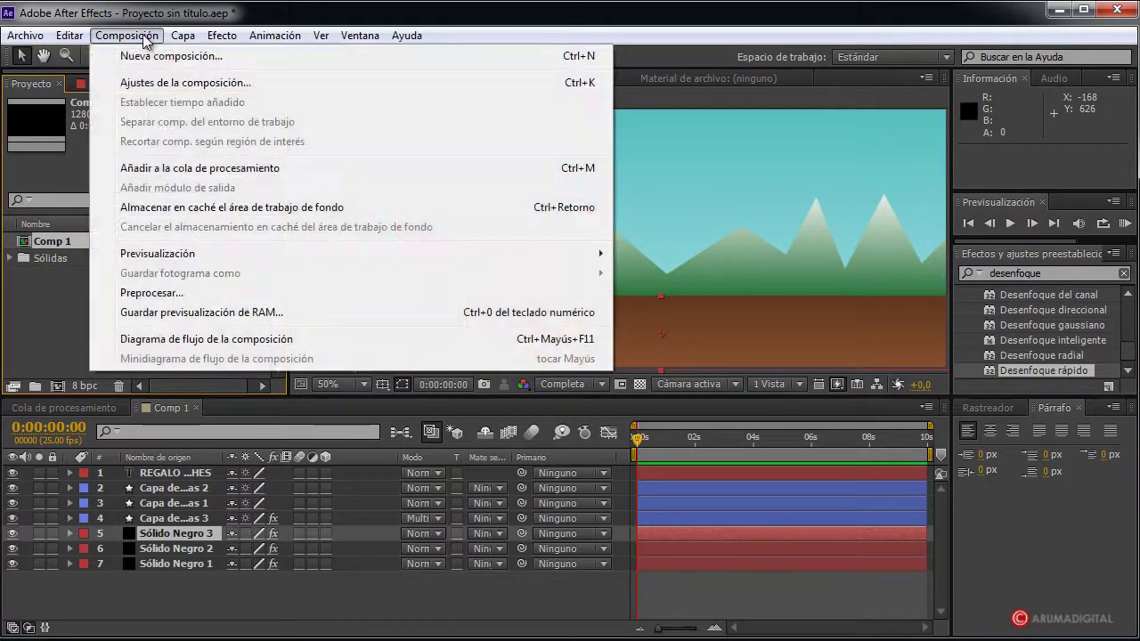
left_click(146, 54)
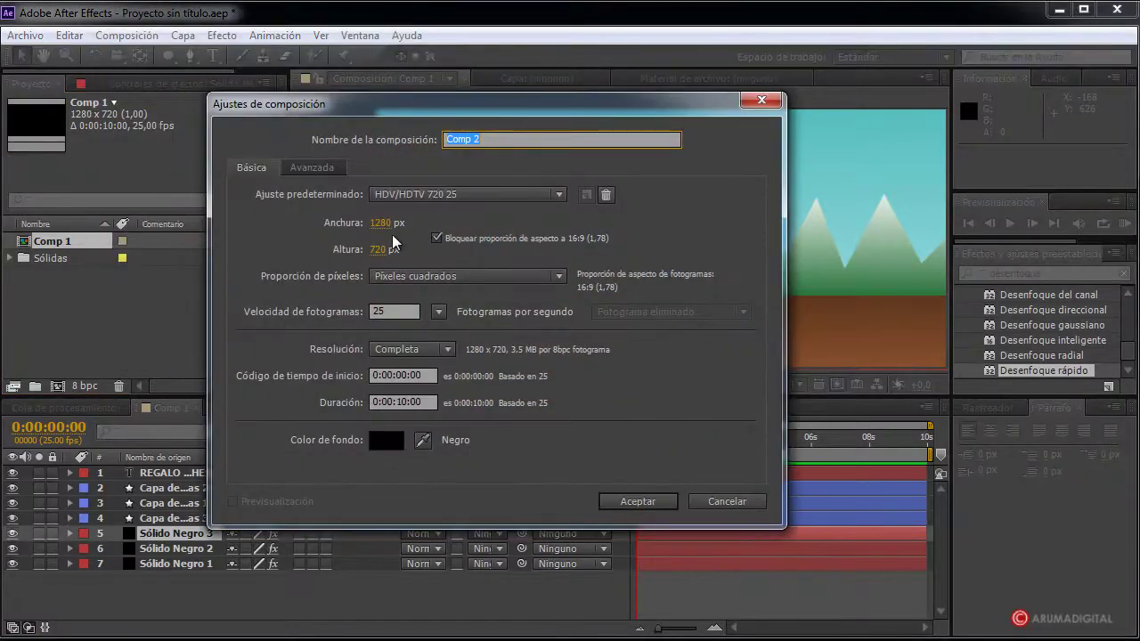
left_click(437, 237)
left_click(381, 223)
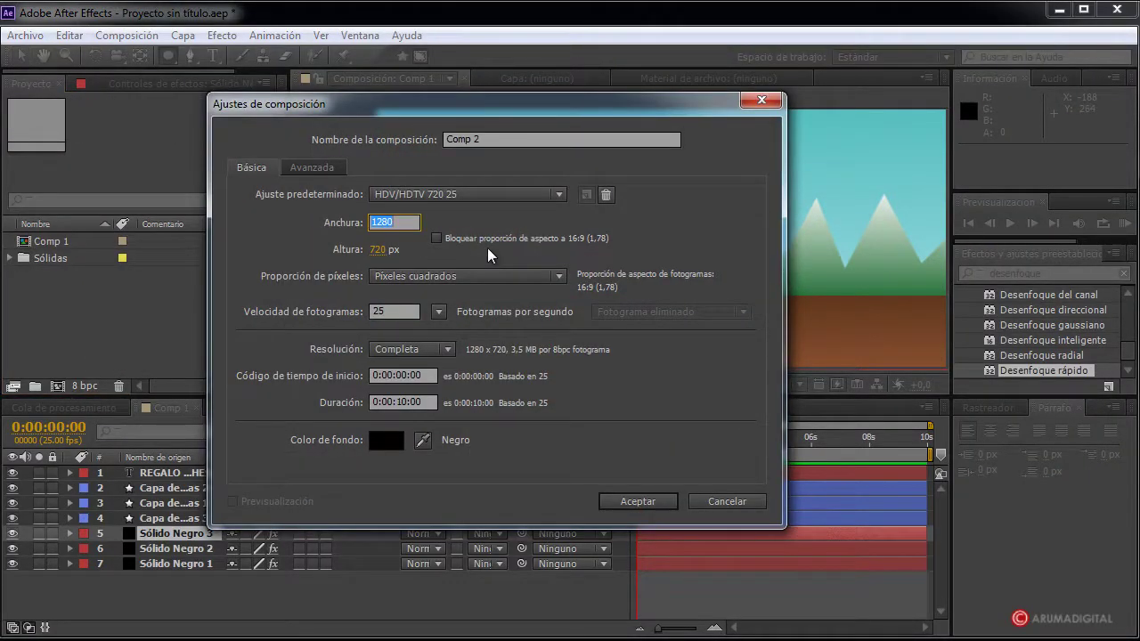
type("600")
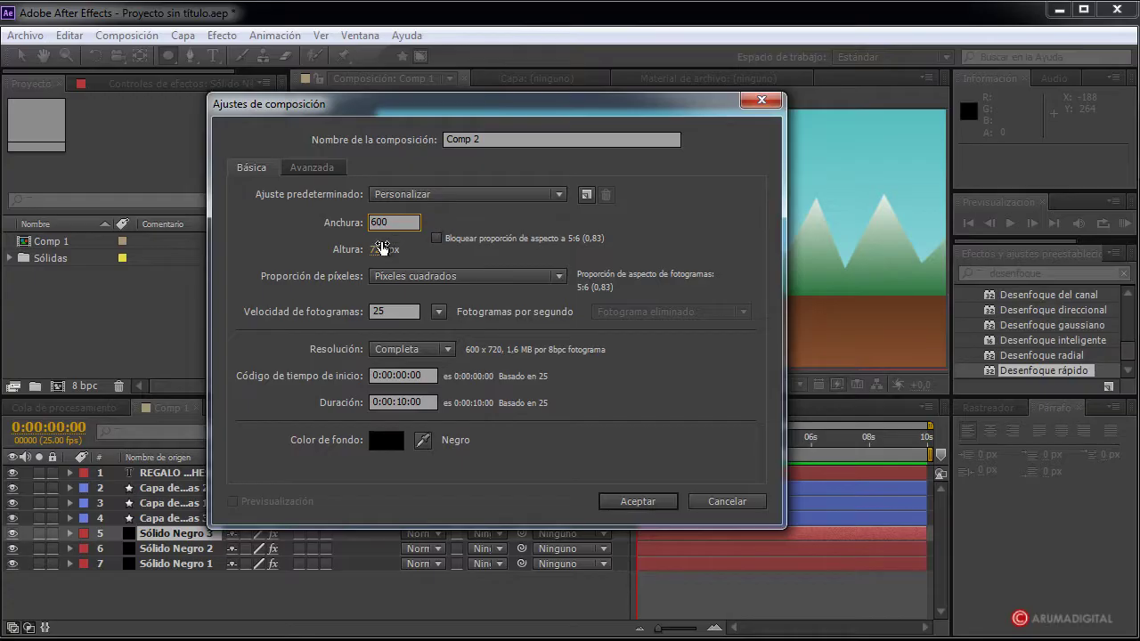
left_click(378, 250)
type("400")
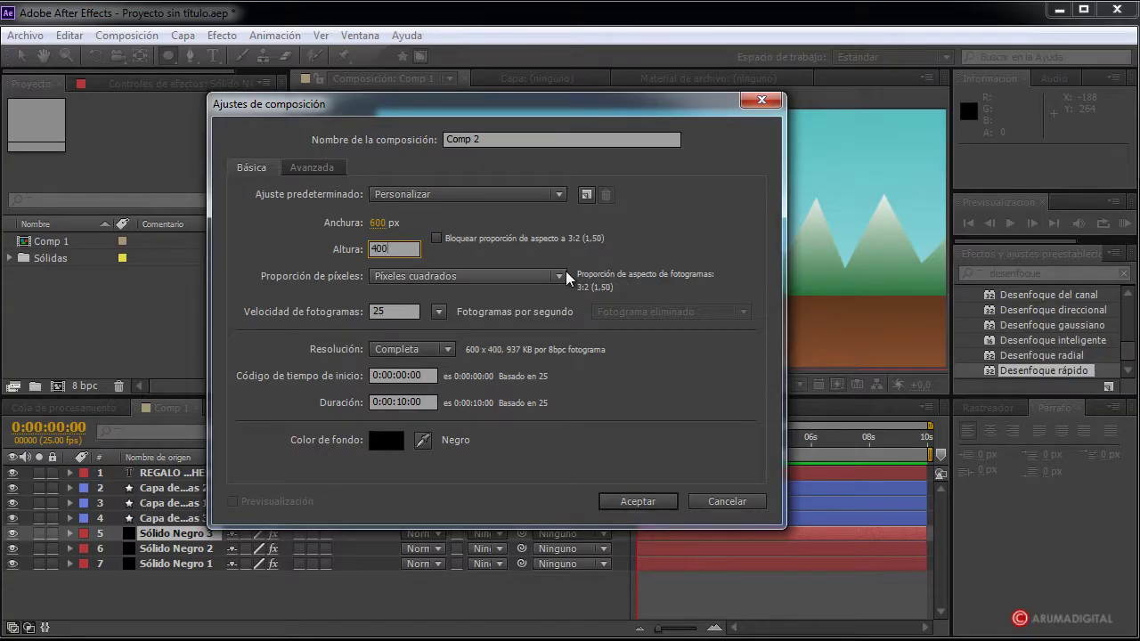
left_click(647, 500)
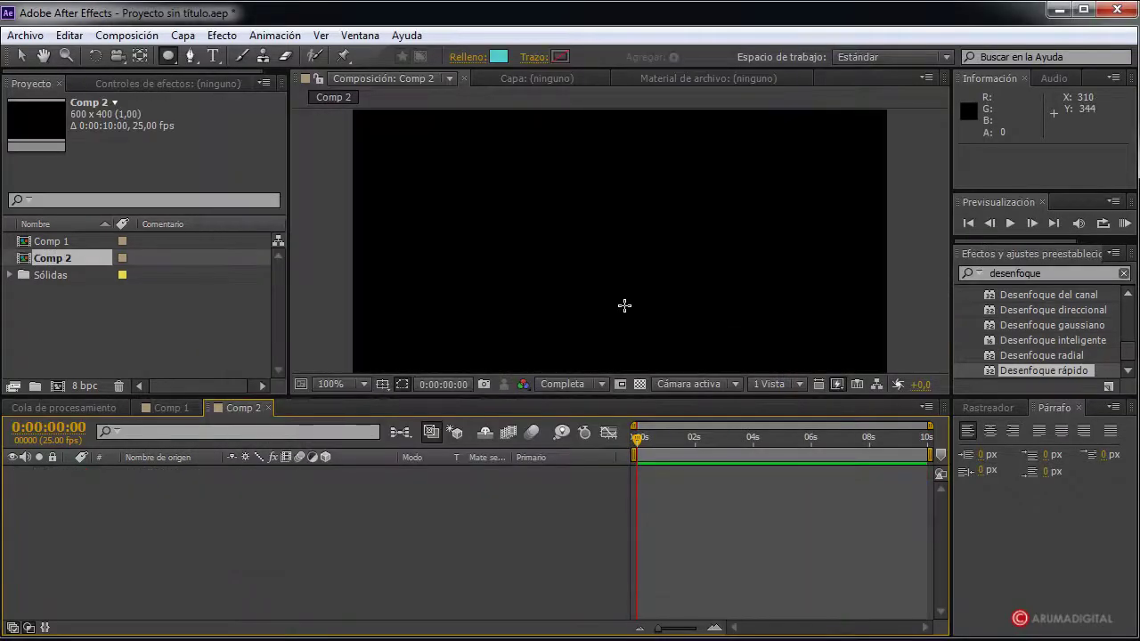
key("comma")
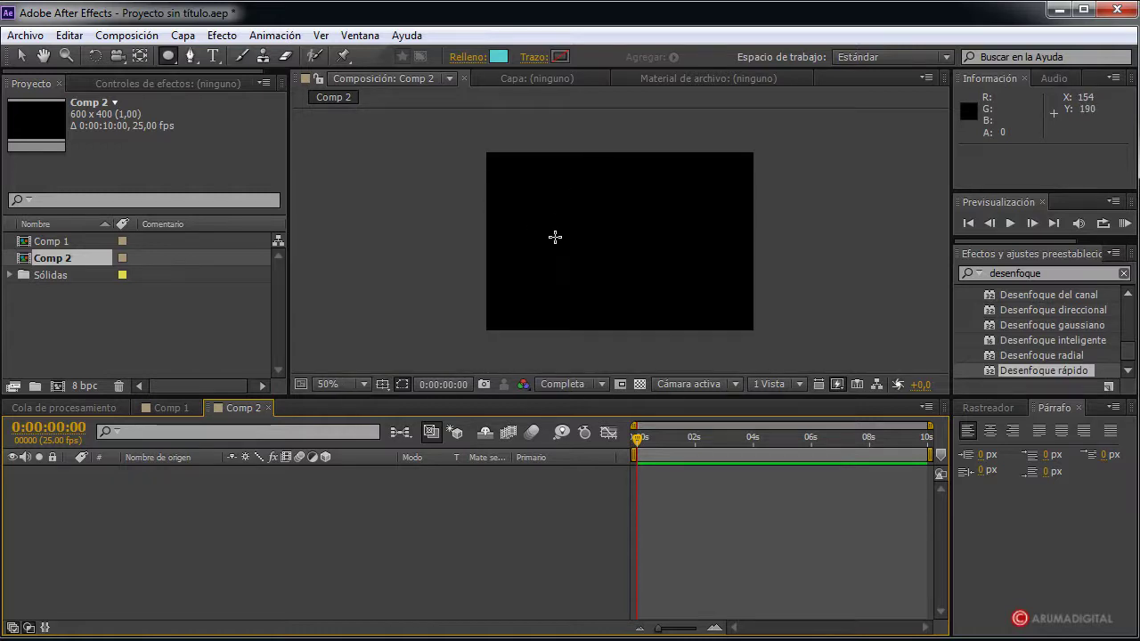
scroll(554, 237, "up", 2)
scroll(560, 216, "down", 2)
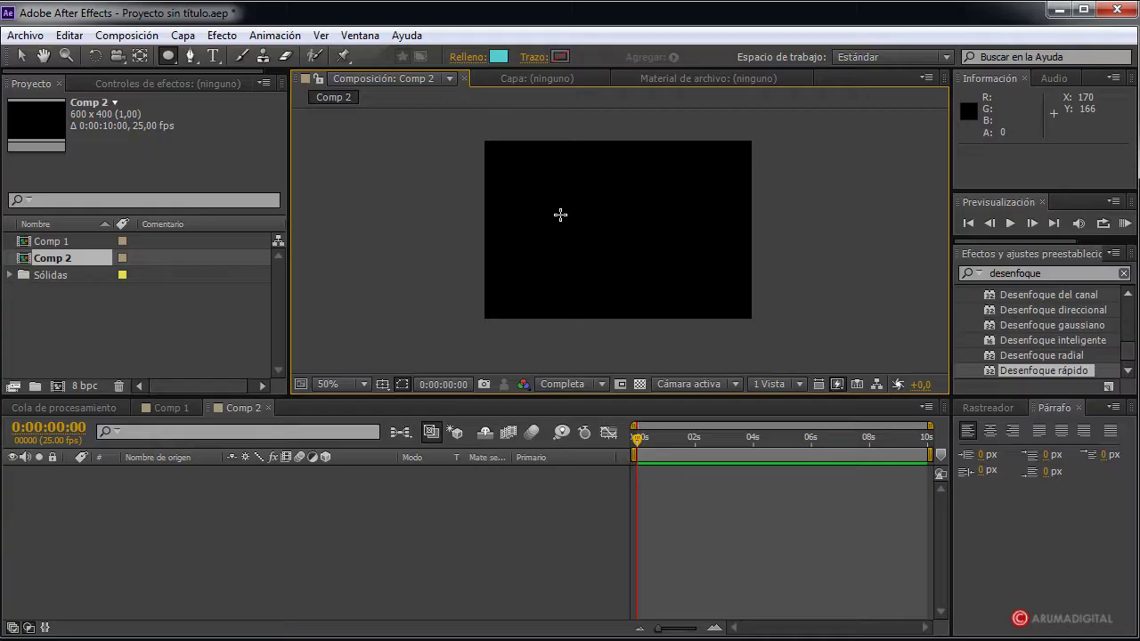
key("period")
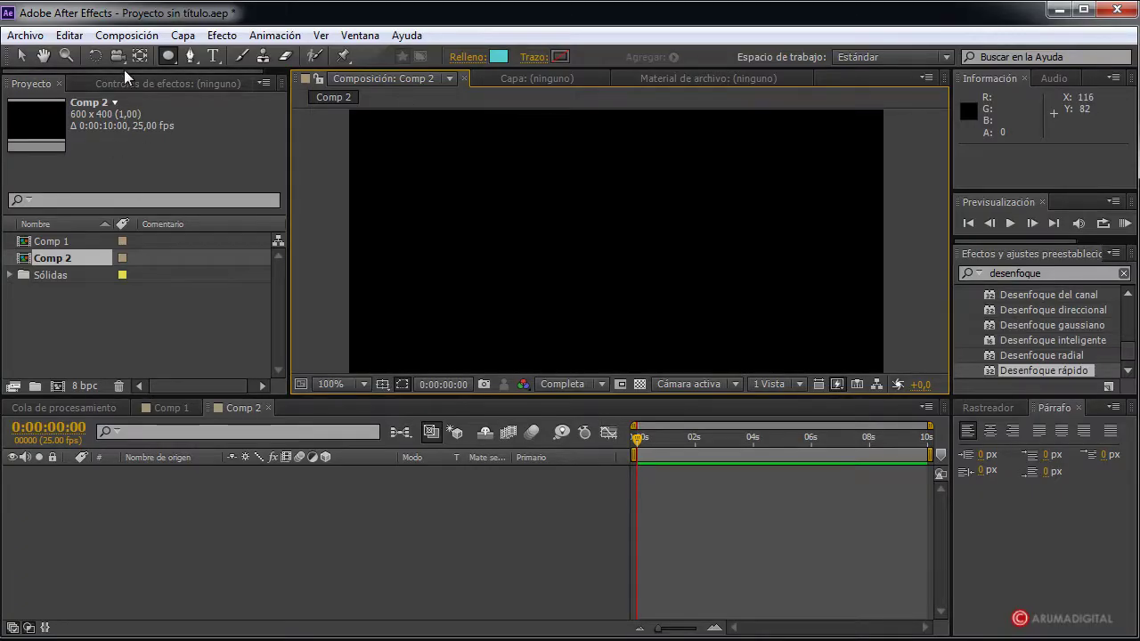
key("comma")
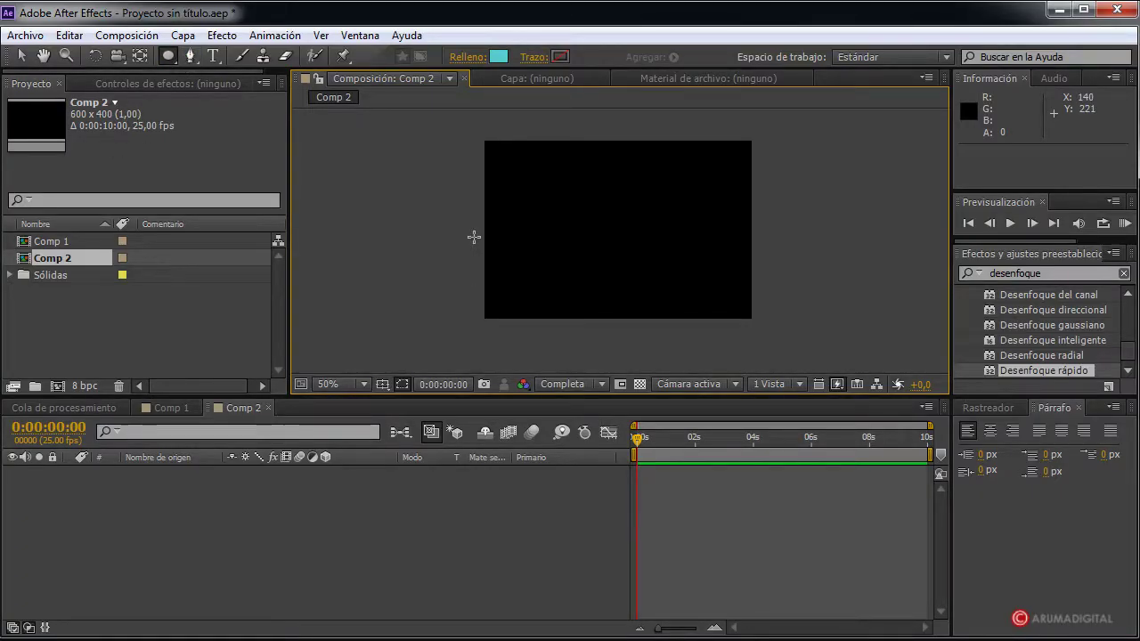
Draw a wide ellipse across the lower middle with a solid cyan 56CCCD fill at 100% opacity
left_click_drag(512, 230, 735, 312)
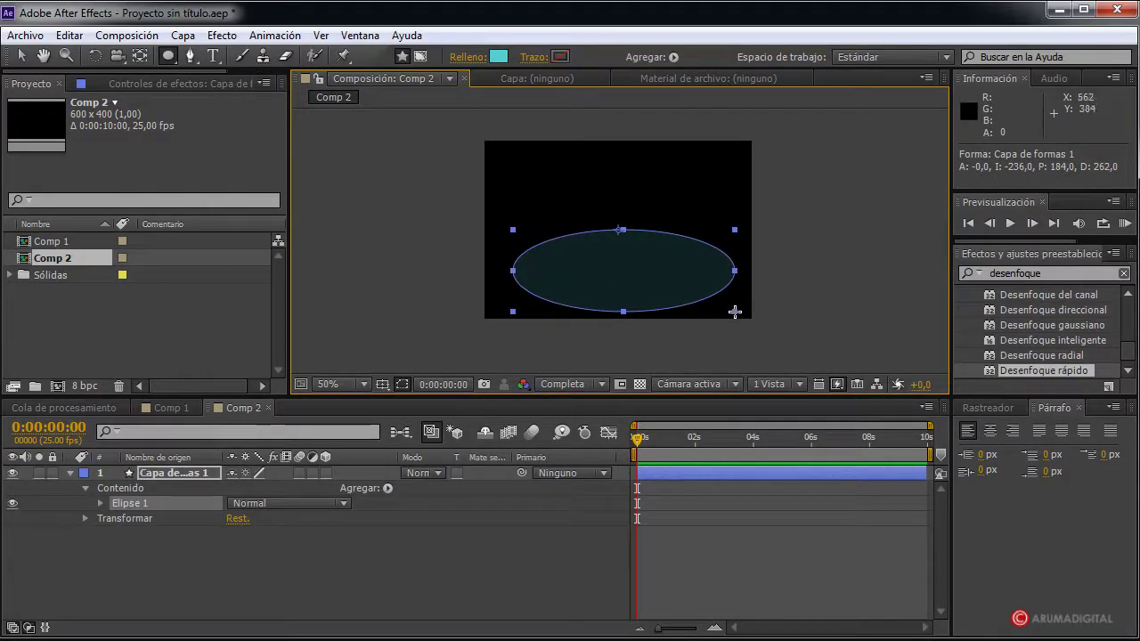
left_click(496, 56)
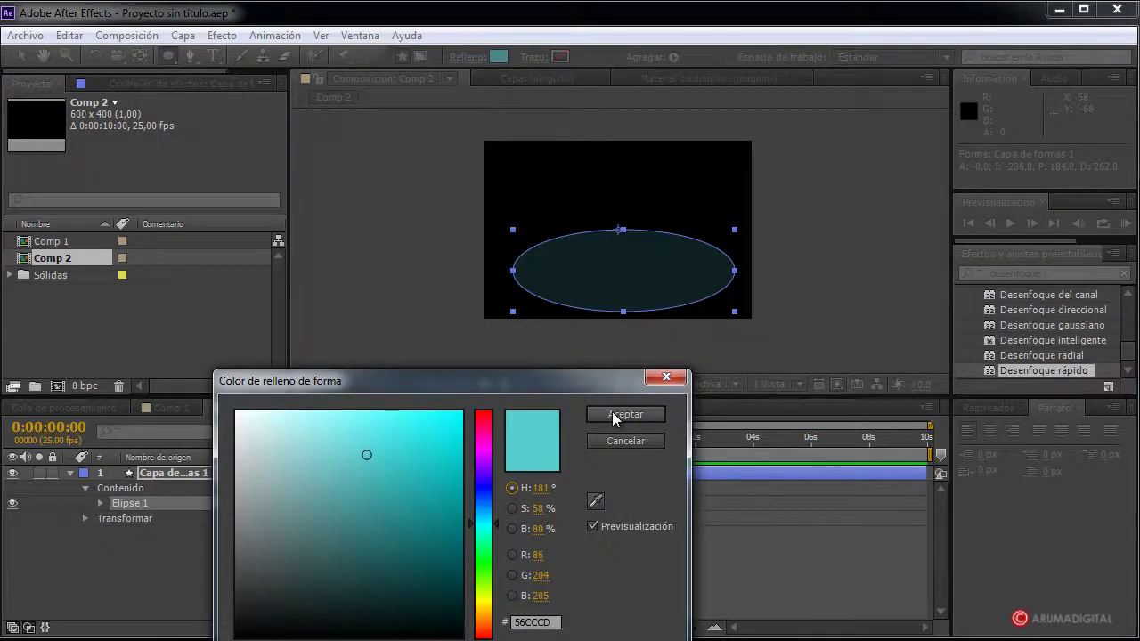
left_click(612, 413)
left_click(469, 57)
left_click_drag(531, 455, 610, 460)
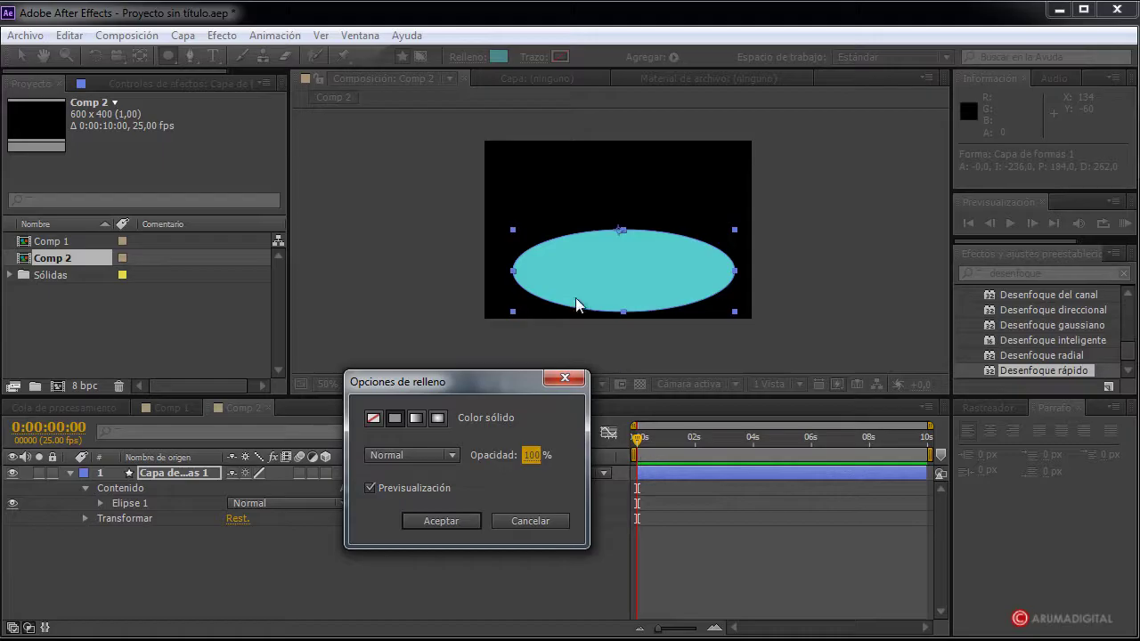
left_click(426, 520)
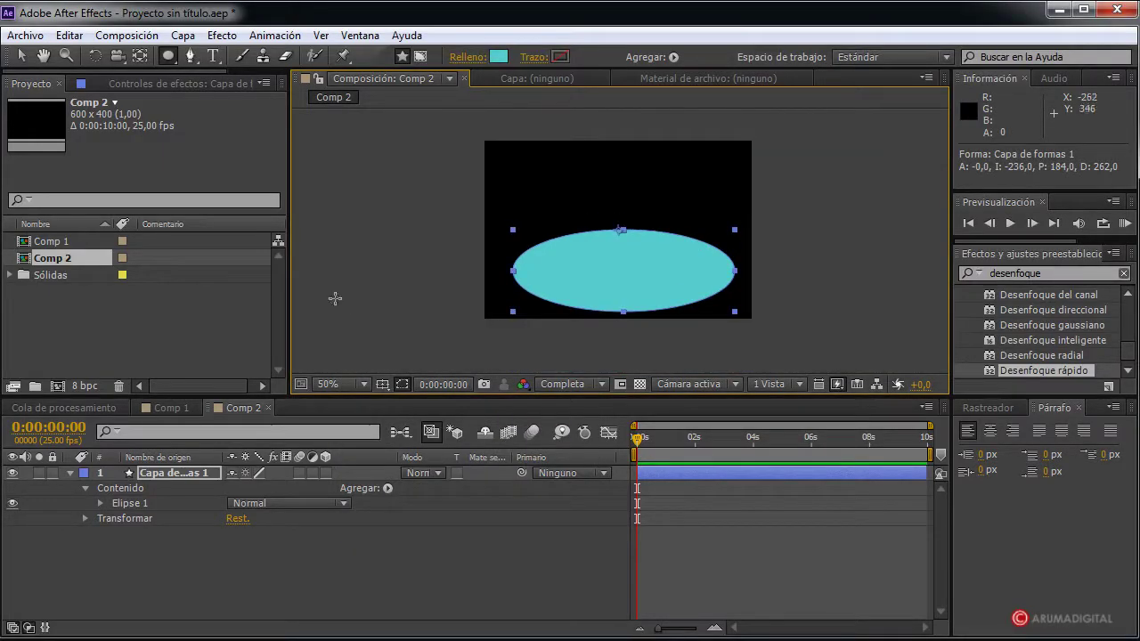
Add a Sombra interior layer style to the cyan ellipse layer
right_click(167, 487)
mouse_move(254, 458)
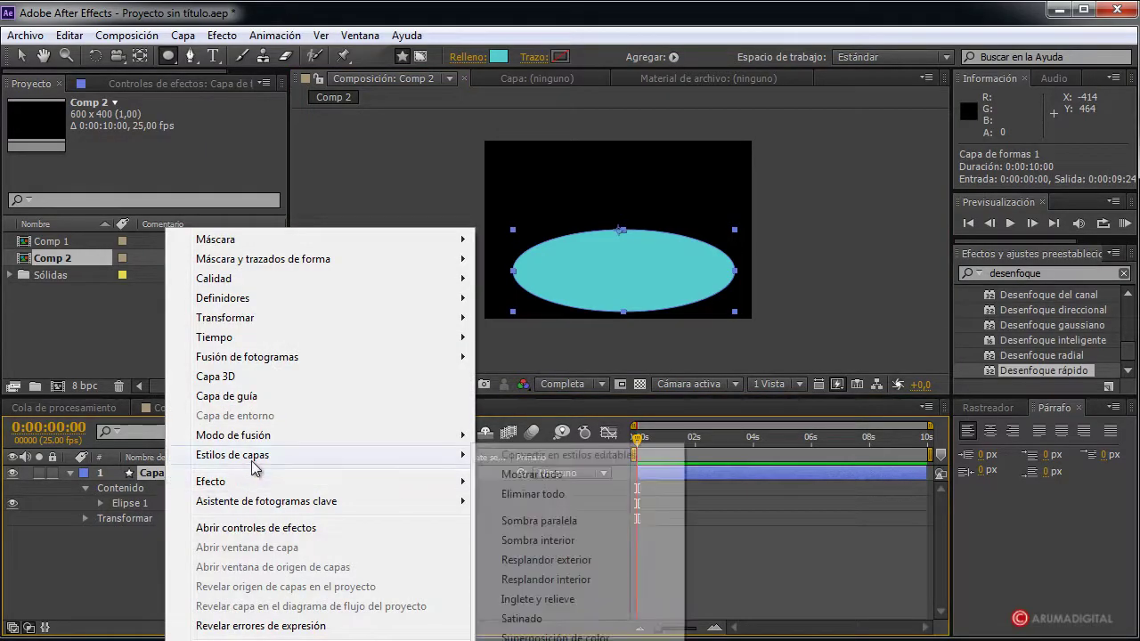
left_click(539, 540)
key("slash")
key("comma")
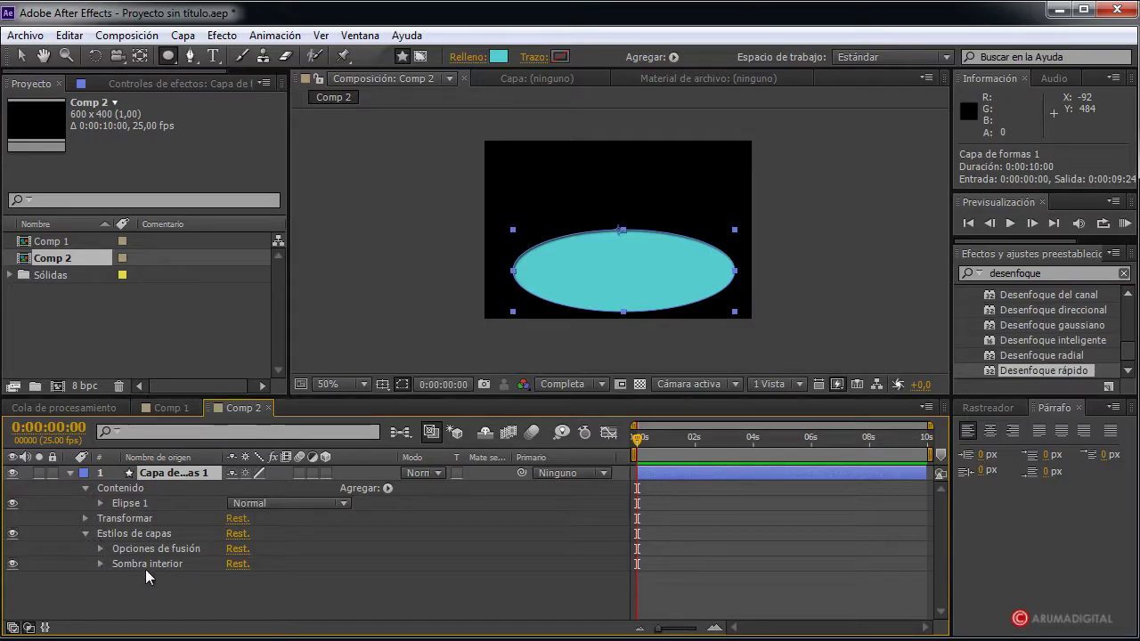
Set the inner shadow to angle 271°, distance 66, choke 23% and size 70
left_click(100, 564)
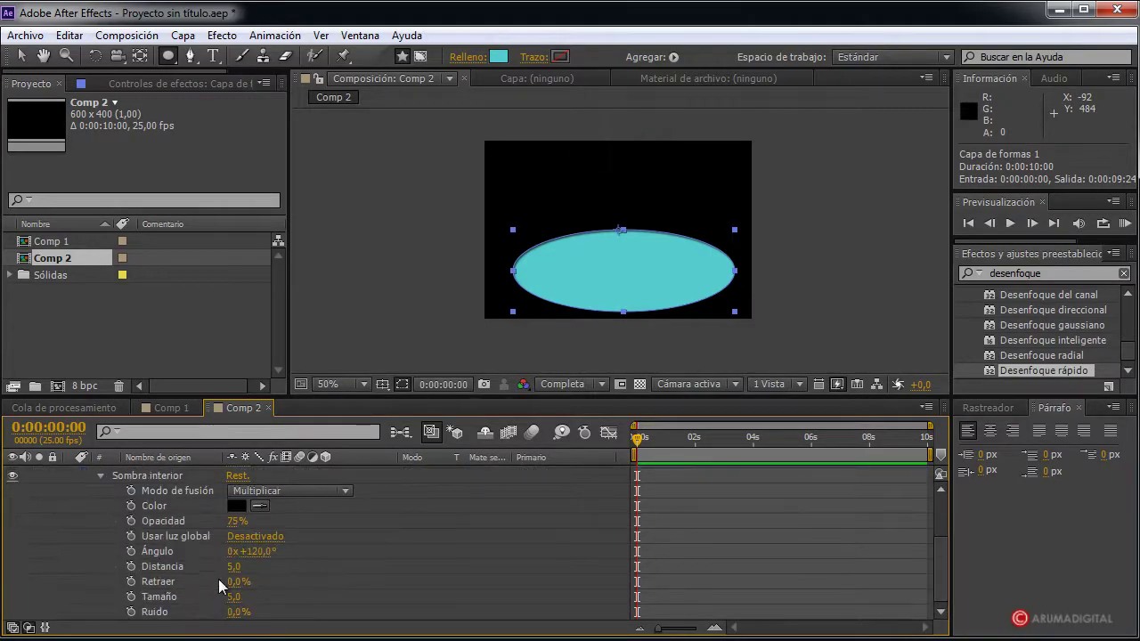
left_click_drag(233, 566, 262, 571)
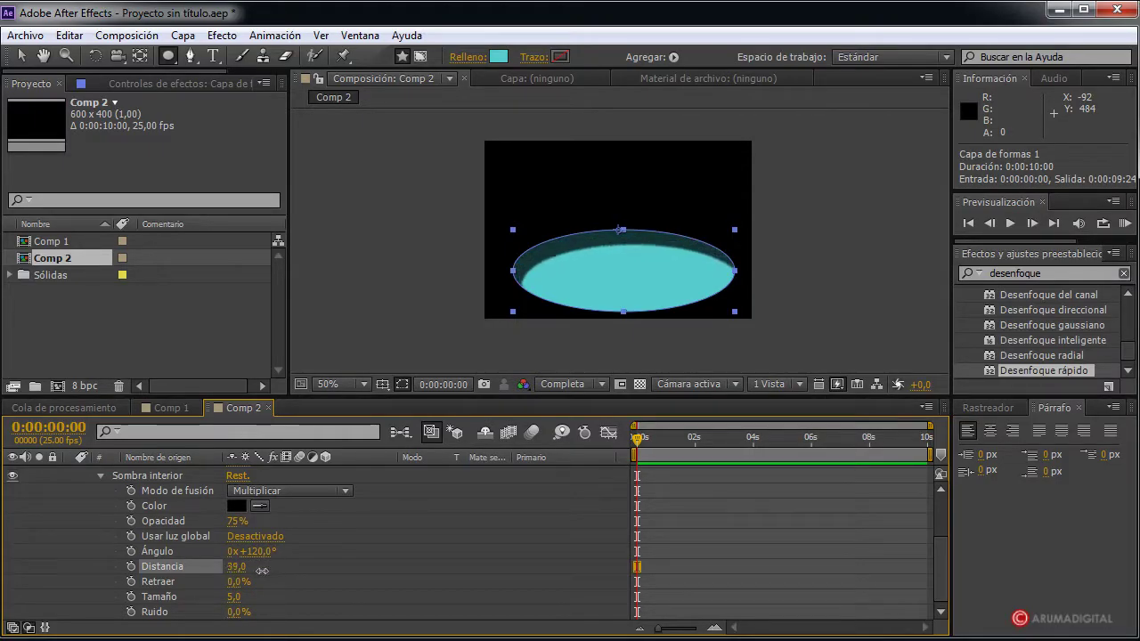
left_click(216, 580, "shift")
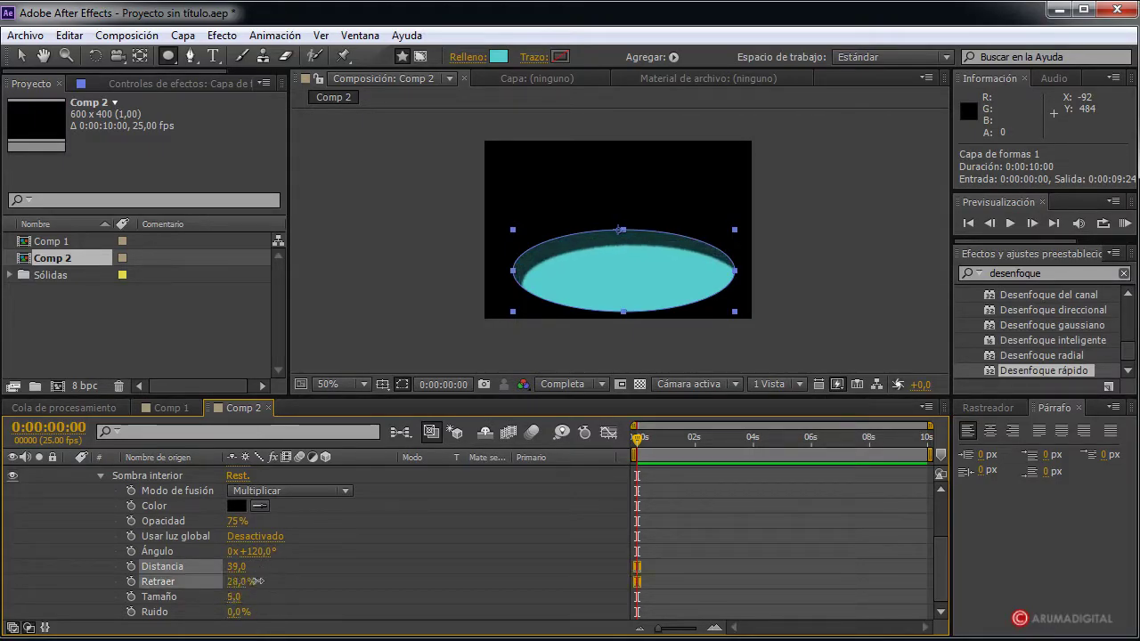
mouse_move(233, 581)
left_mouse_down()
mouse_move(260, 594)
mouse_move(249, 566)
mouse_move(330, 552)
mouse_move(400, 561)
left_mouse_up()
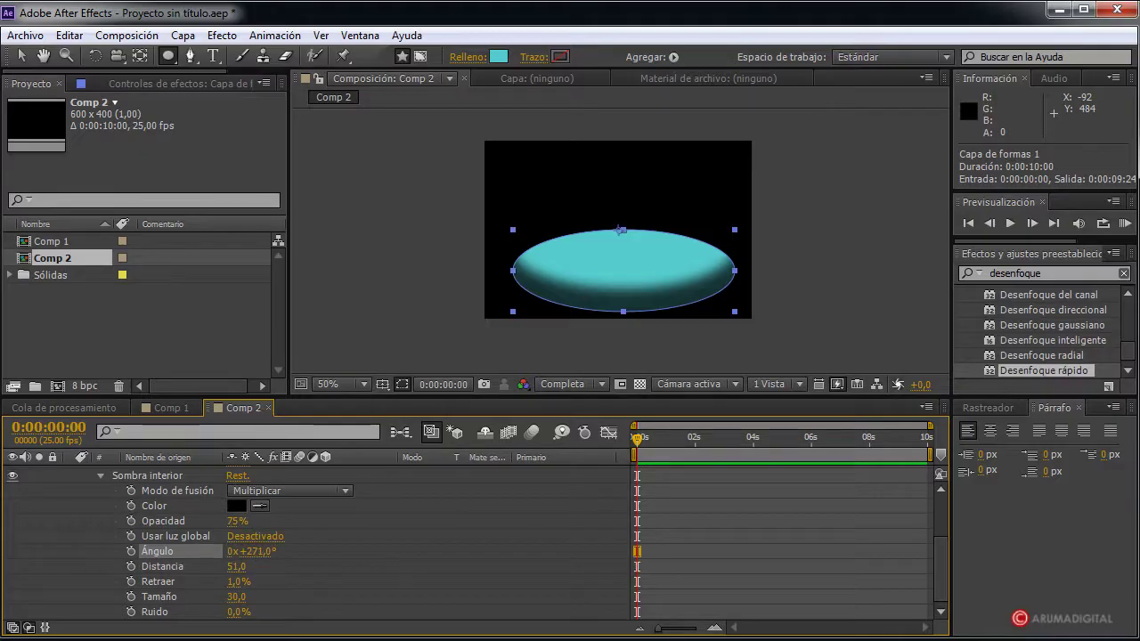
left_click_drag(236, 598, 232, 634)
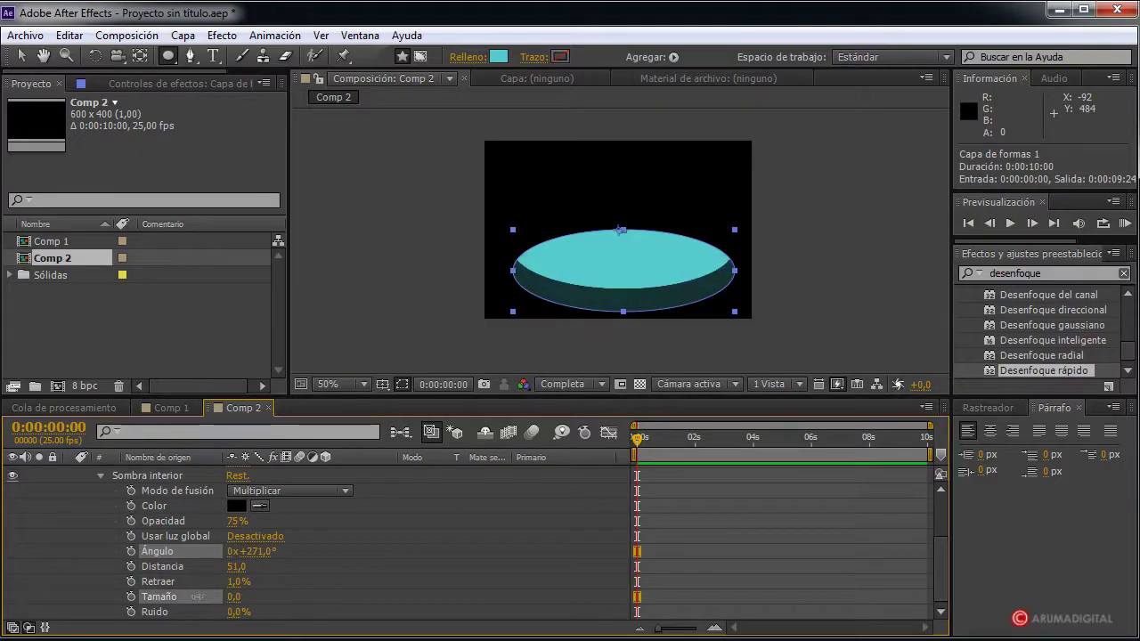
mouse_move(238, 583)
left_mouse_down()
mouse_move(154, 586)
mouse_move(181, 588)
left_mouse_up()
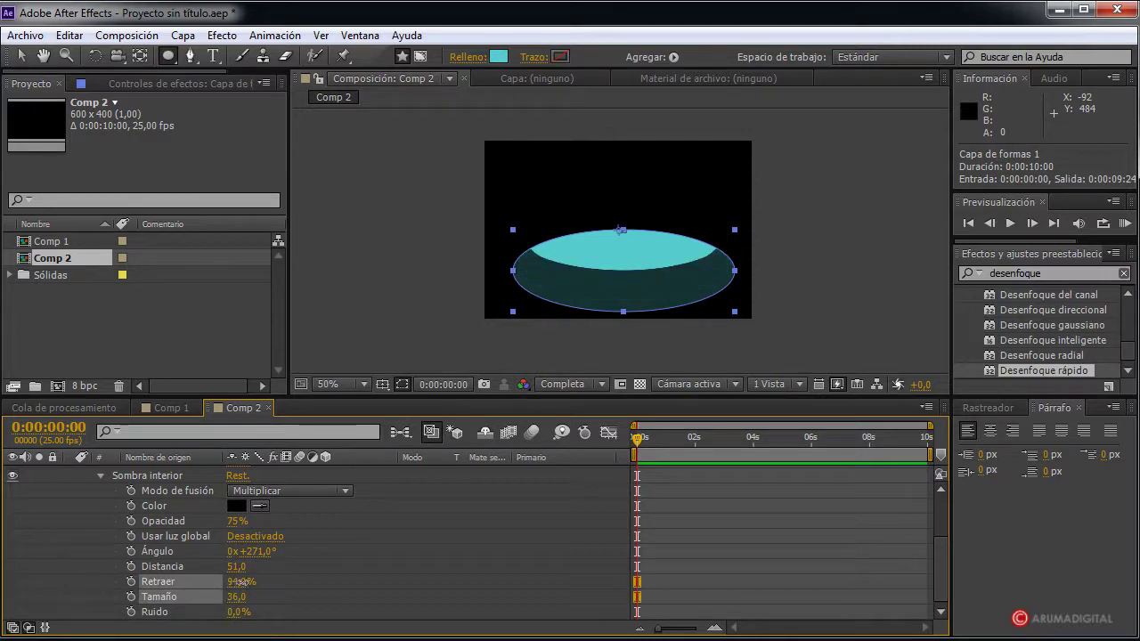
left_click(181, 584)
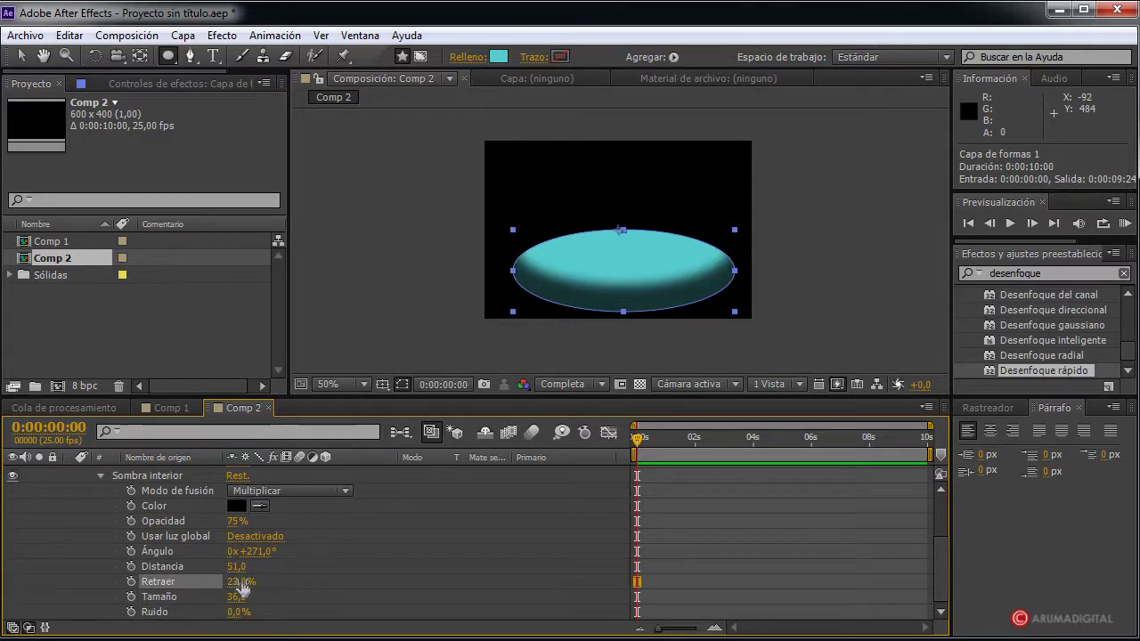
mouse_move(235, 567)
left_mouse_down()
mouse_move(249, 568)
mouse_move(257, 596)
left_mouse_up()
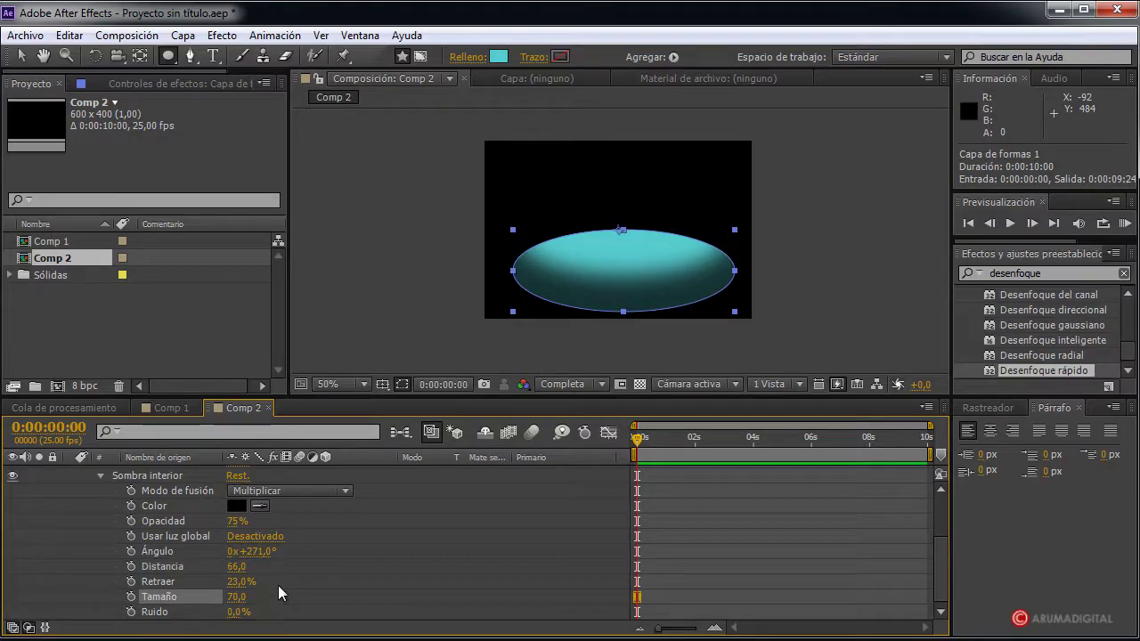
left_click(830, 306)
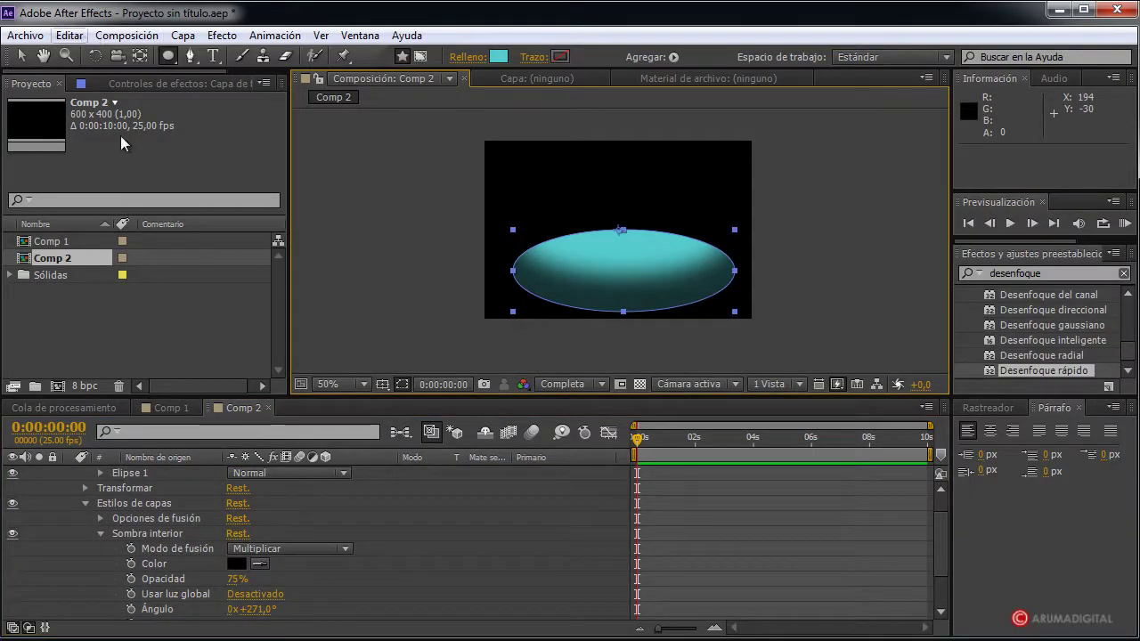
scroll(233, 543, "up", 2)
Collapse the dish layer and undo the stray second ellipse added to it
left_click(70, 473)
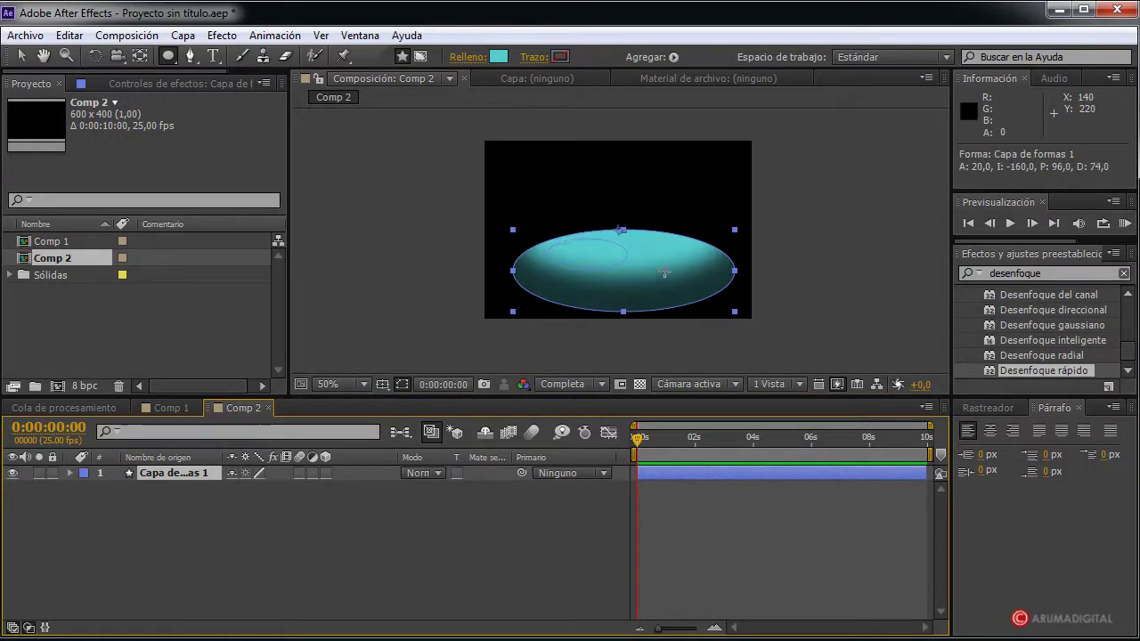
double_click(699, 267)
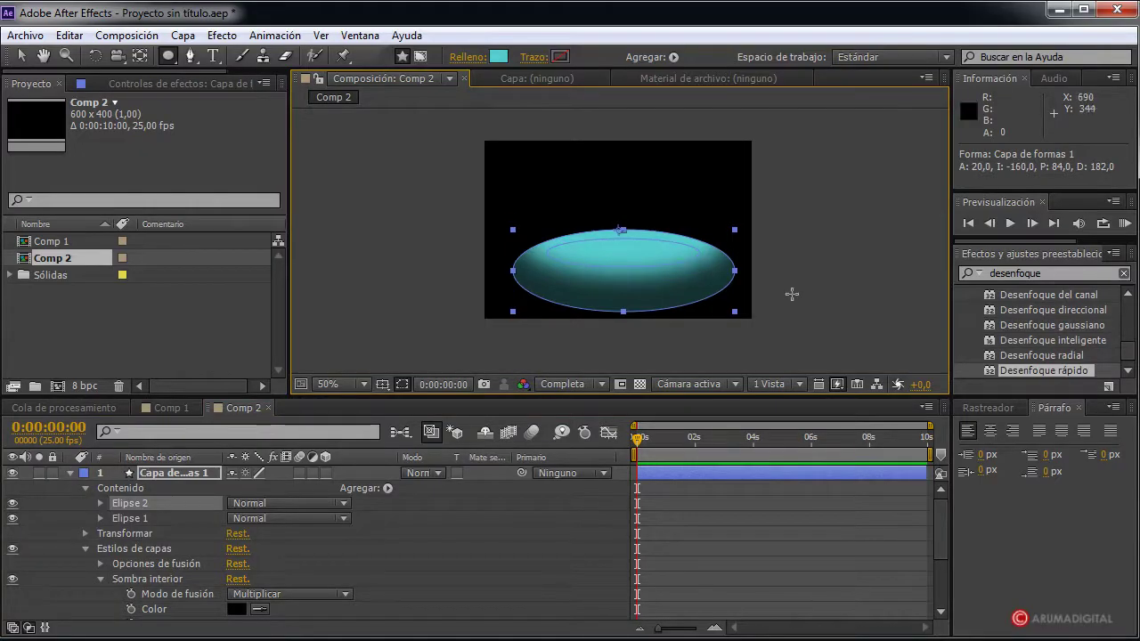
key("period")
key("period")
key("comma")
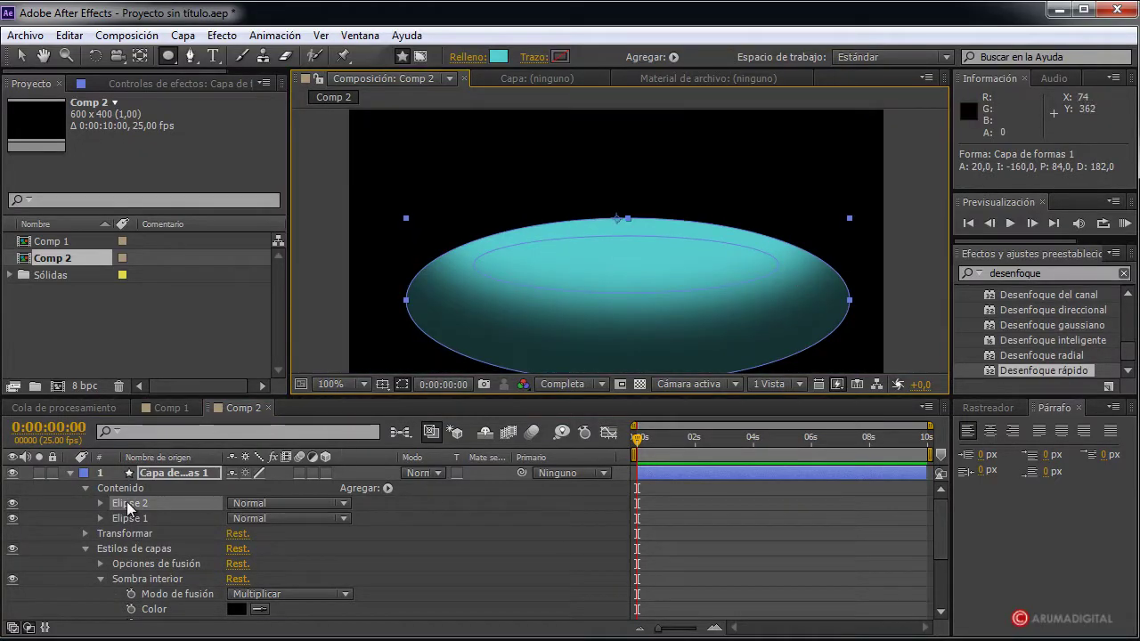
left_click(70, 36)
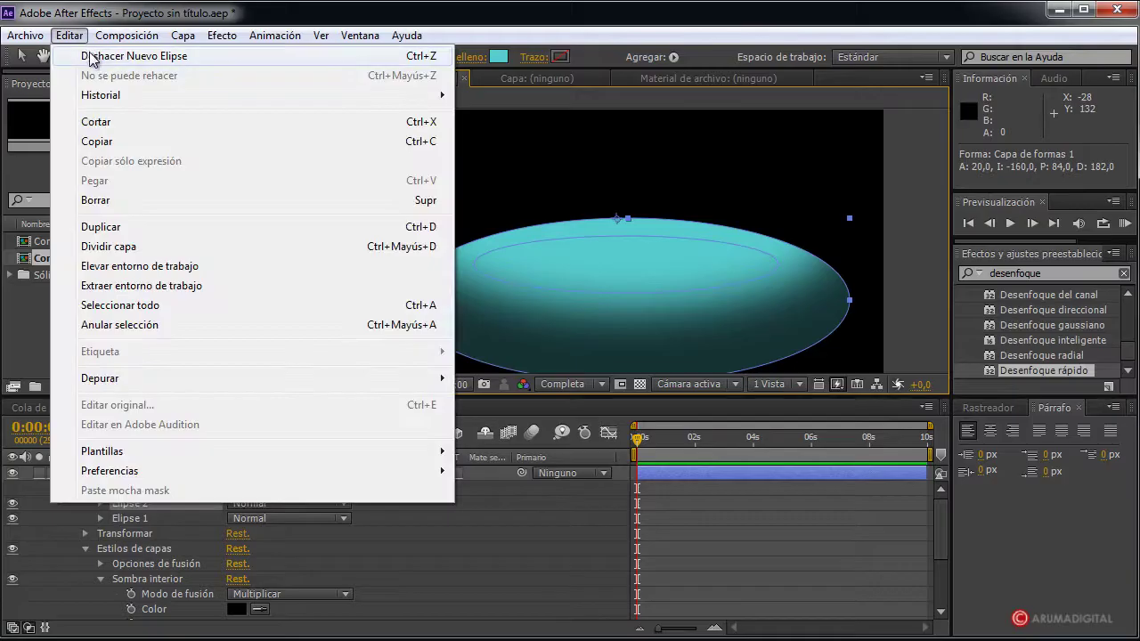
left_click(89, 56)
Create a new shape layer and draw a smaller ellipse over the dish's upper part
left_click(183, 36)
mouse_move(211, 56)
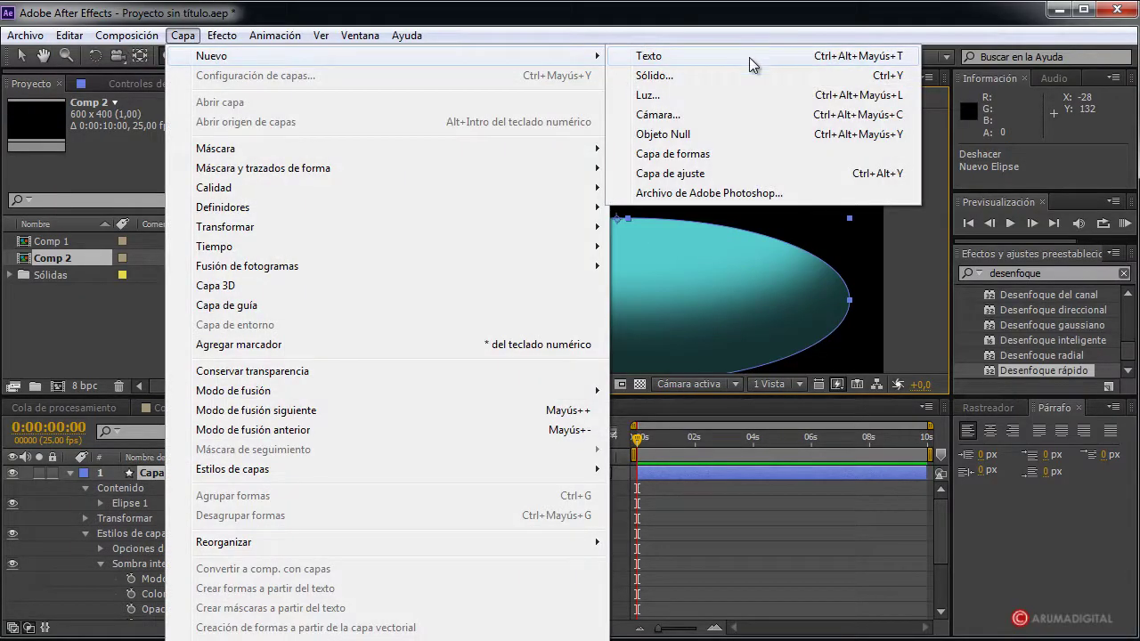
left_click(677, 154)
key("comma")
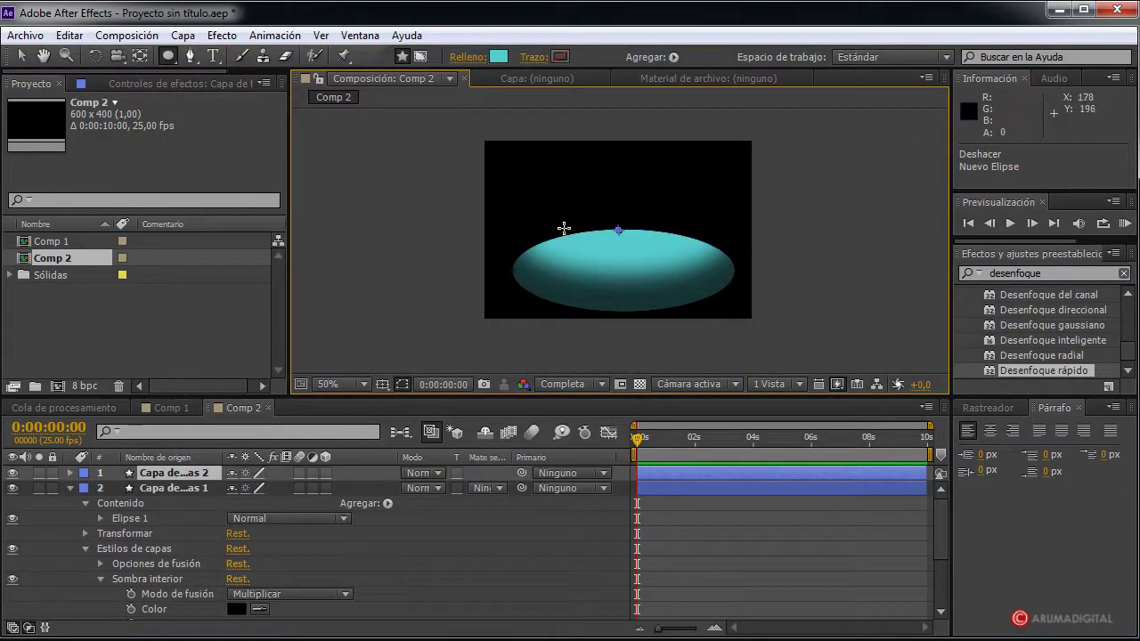
left_click_drag(557, 235, 690, 264)
Fill the new smaller ellipse with pale cyan 86E0E1
key("period")
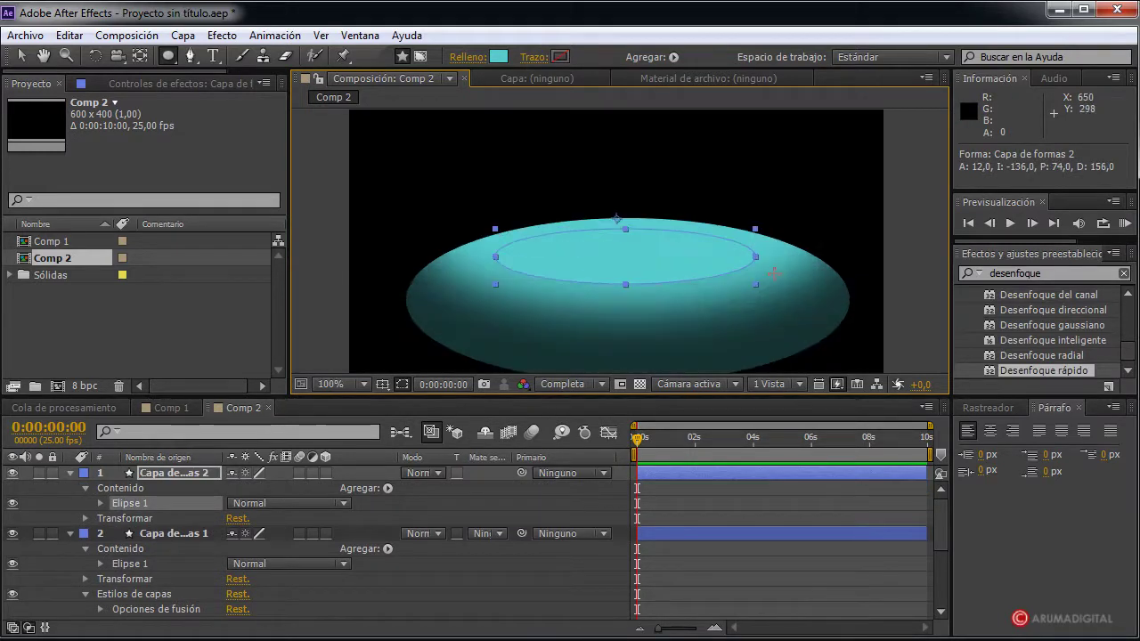
left_click(21, 55)
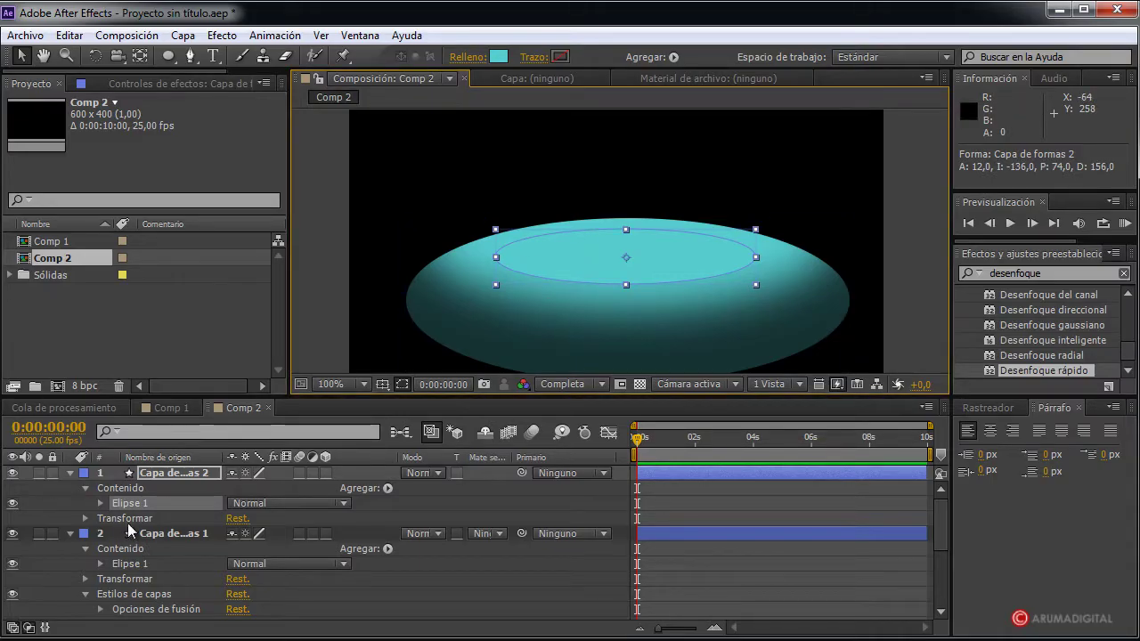
left_click(499, 57)
mouse_move(367, 456)
left_mouse_down()
mouse_move(386, 487)
mouse_move(378, 496)
mouse_move(328, 438)
left_mouse_up()
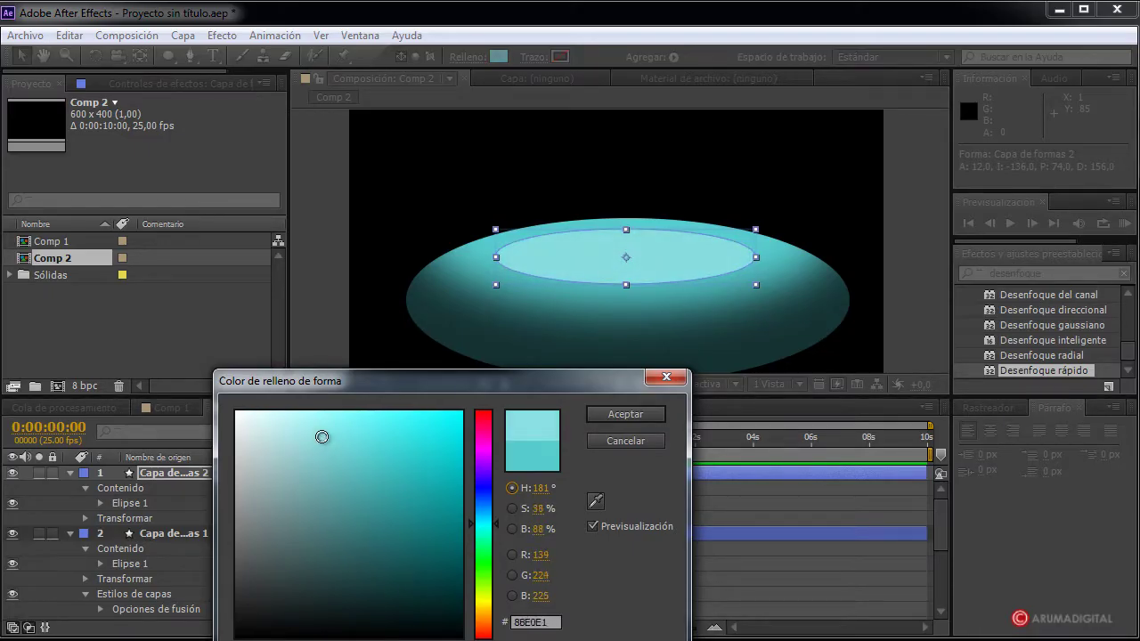
left_click(625, 415)
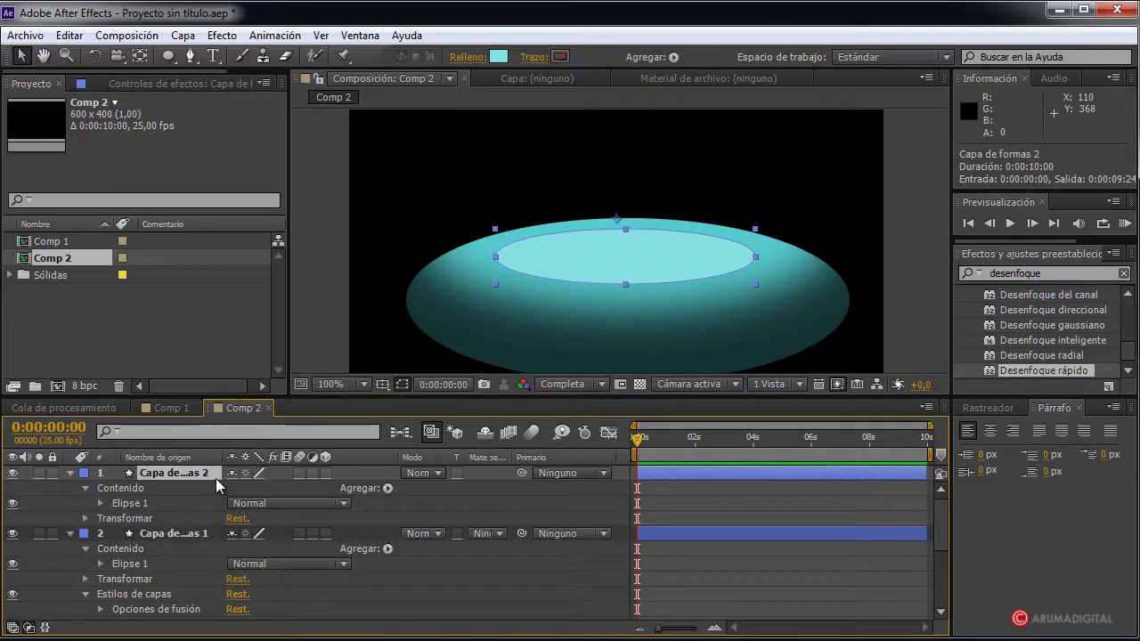
Duplicate the inner ellipse, shrink it slightly, and fill it dark teal to leave a pale rim
key("ctrl+d")
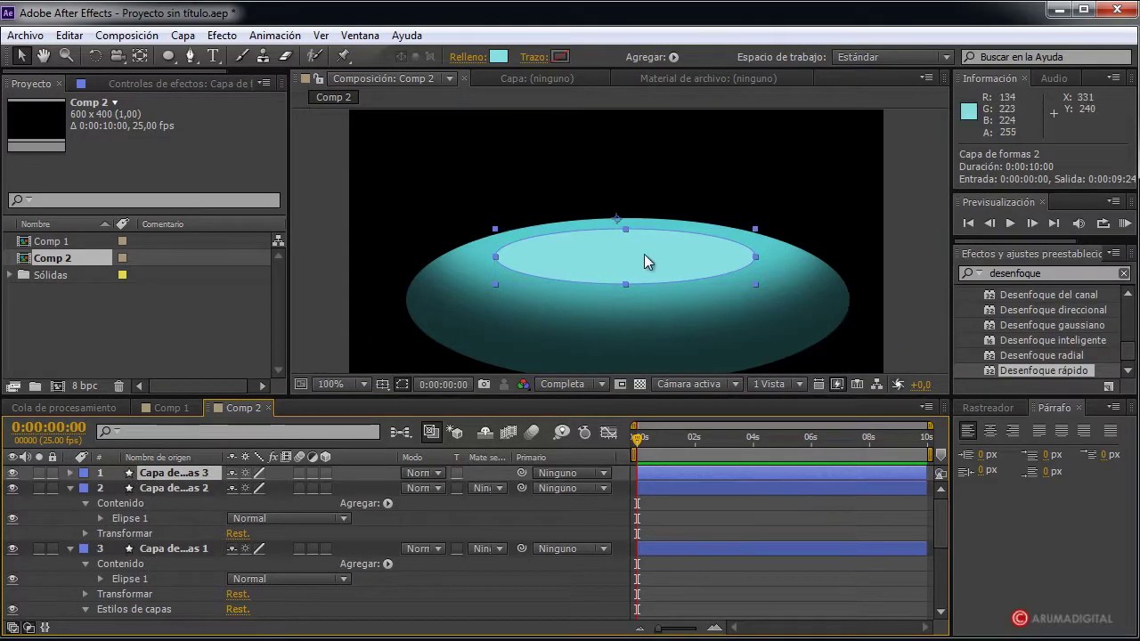
left_click_drag(755, 228, 752, 225)
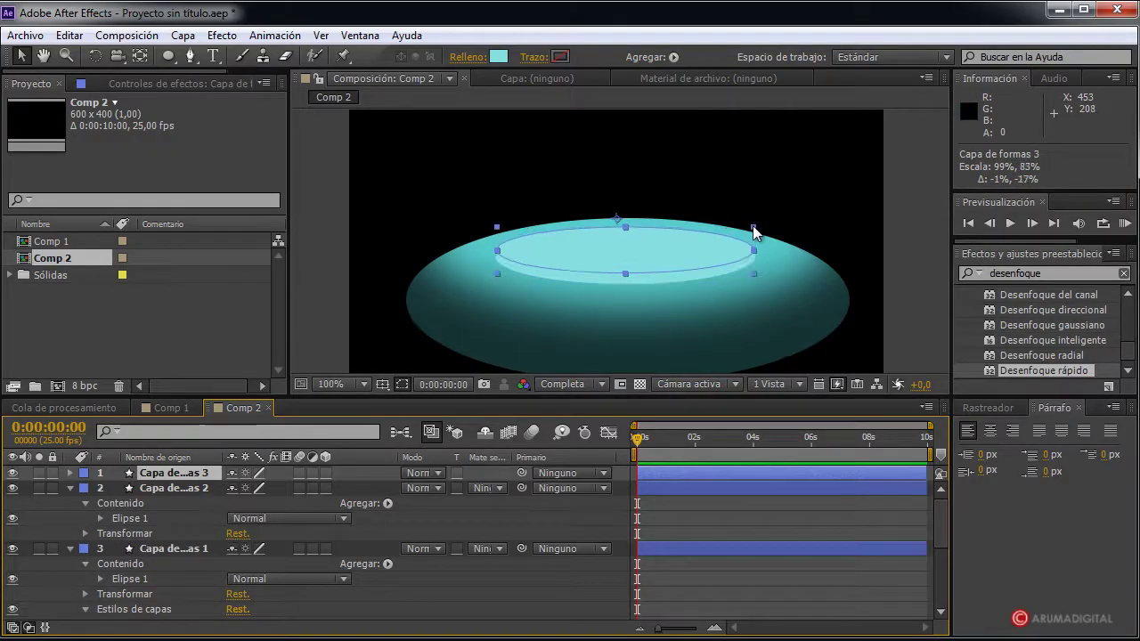
left_click_drag(695, 252, 695, 256)
left_click_drag(754, 232, 750, 234)
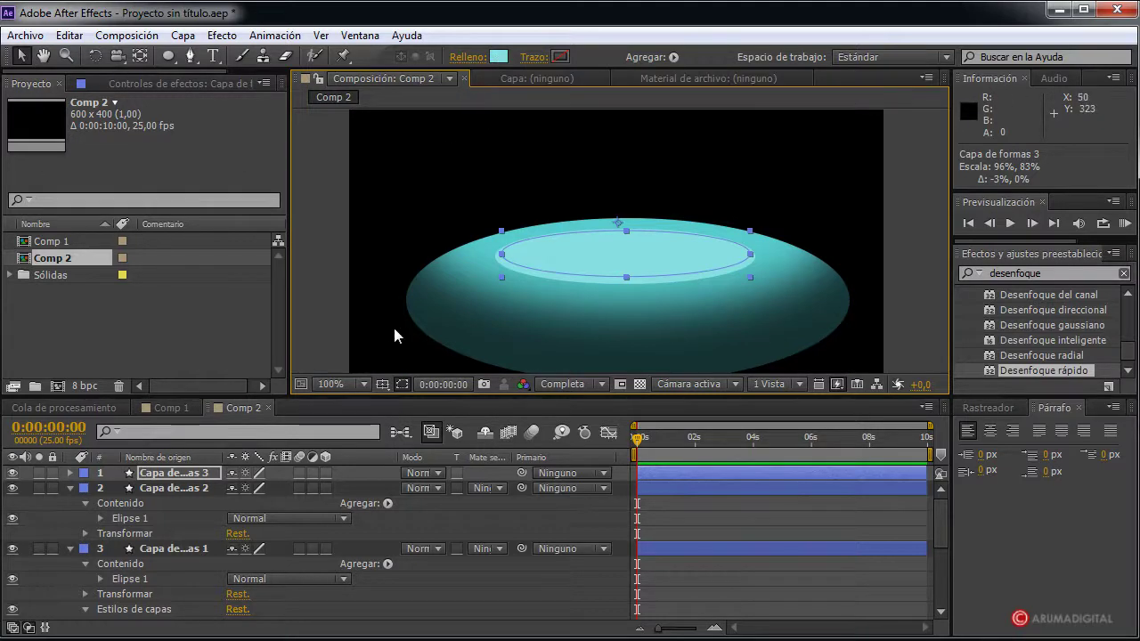
left_click(469, 57)
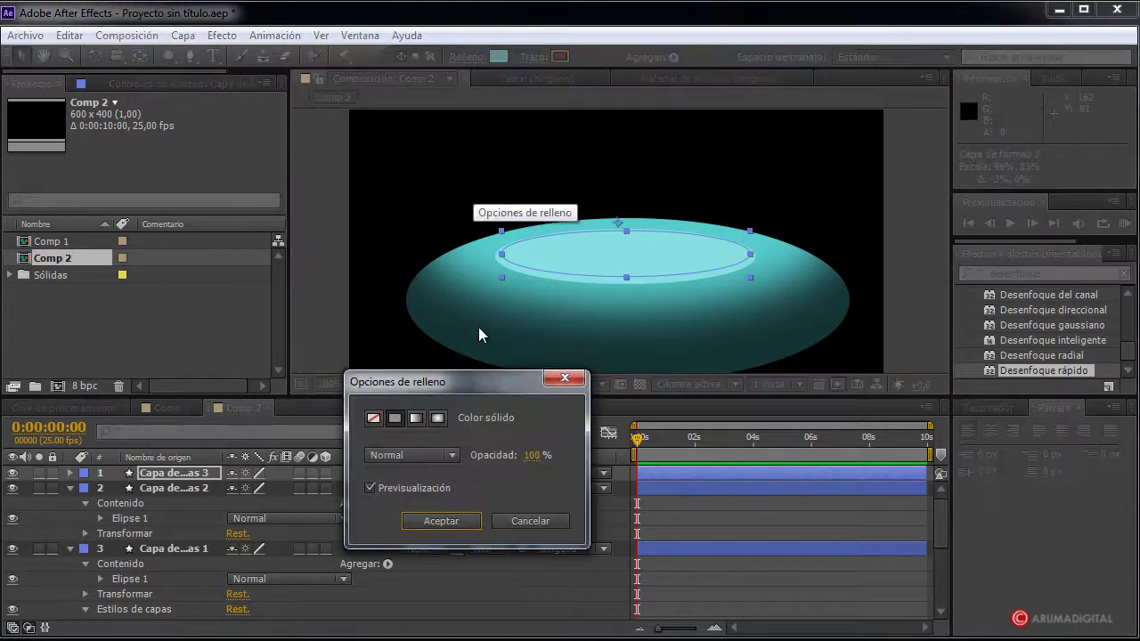
left_click(525, 521)
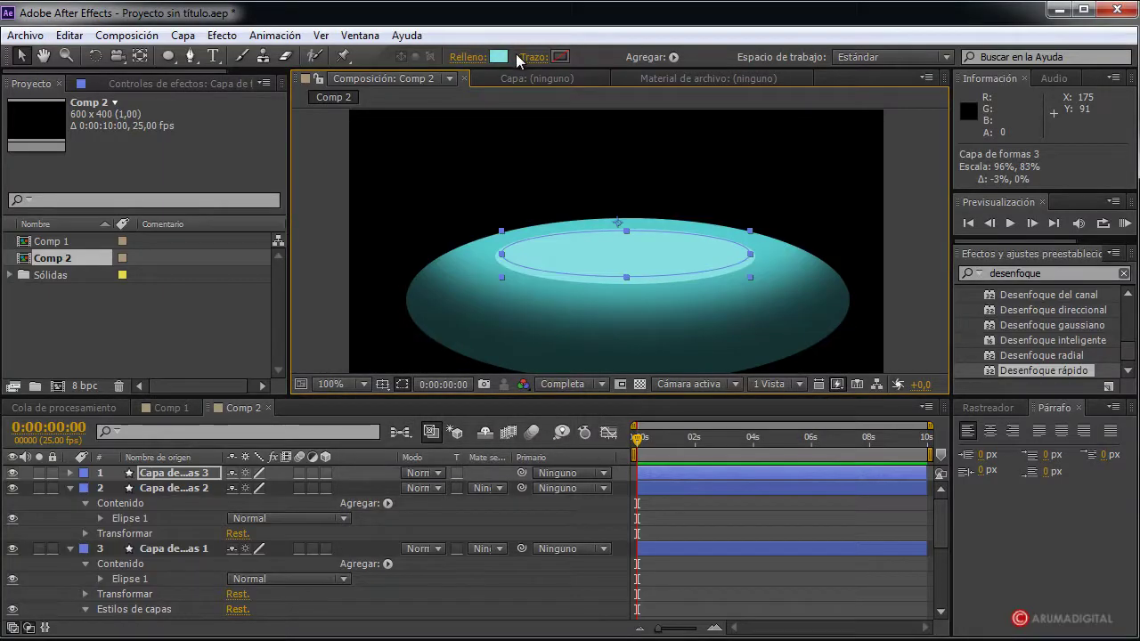
left_click(502, 56)
mouse_move(352, 477)
left_mouse_down()
mouse_move(325, 523)
mouse_move(327, 561)
left_mouse_up()
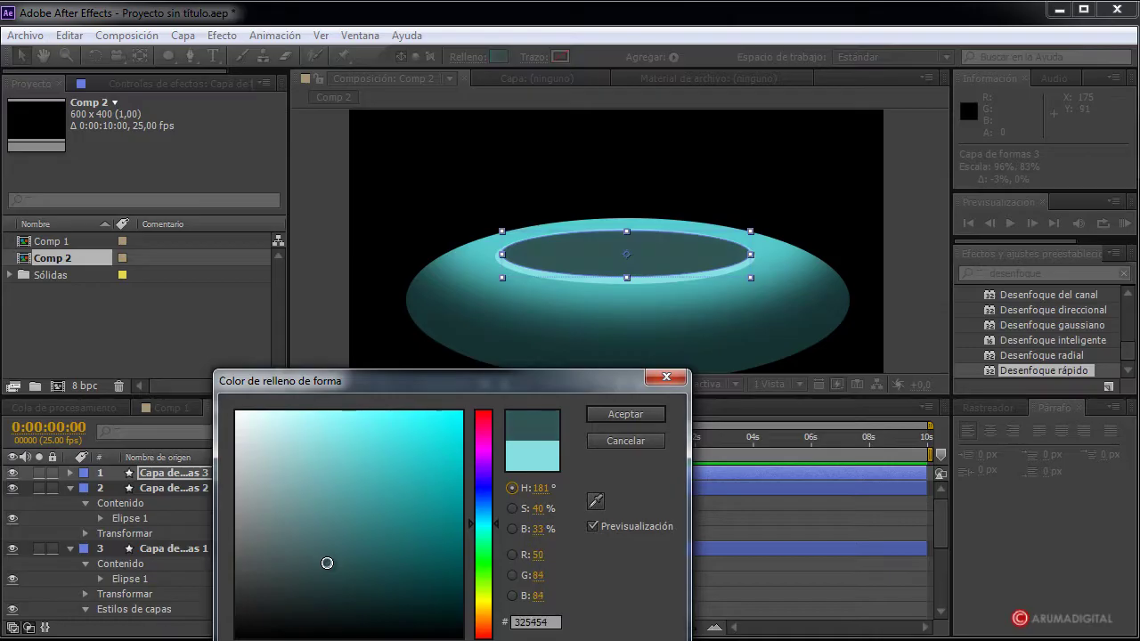
left_click(655, 412)
Fold away layers 2 and 3's properties and bring up the shape-drawing modes
left_click(937, 235)
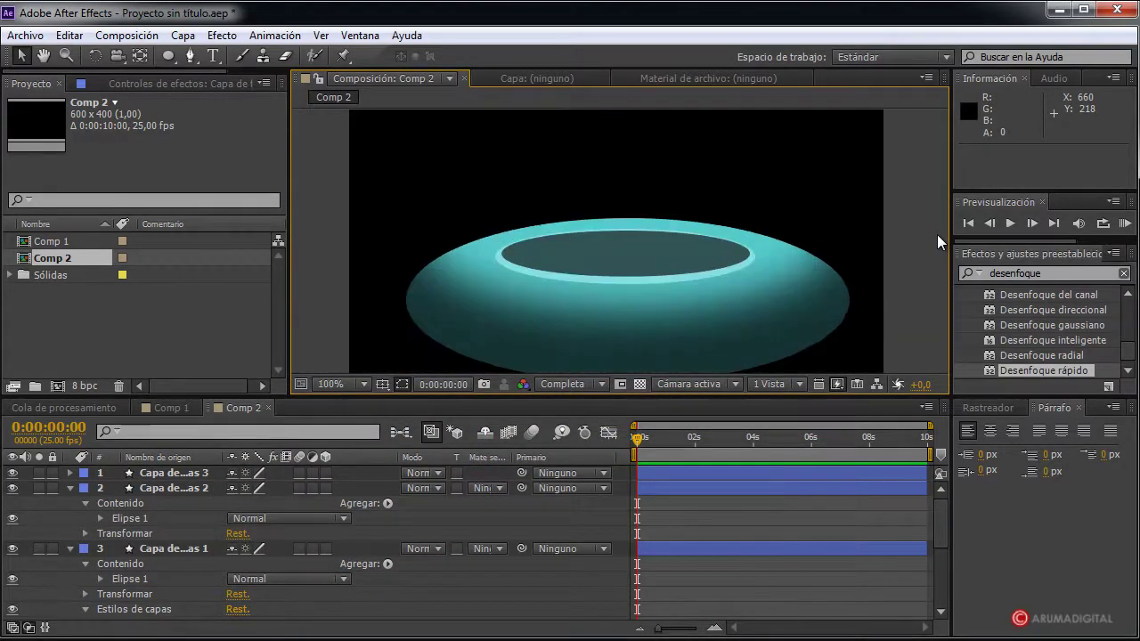
scroll(937, 234, "down", 2)
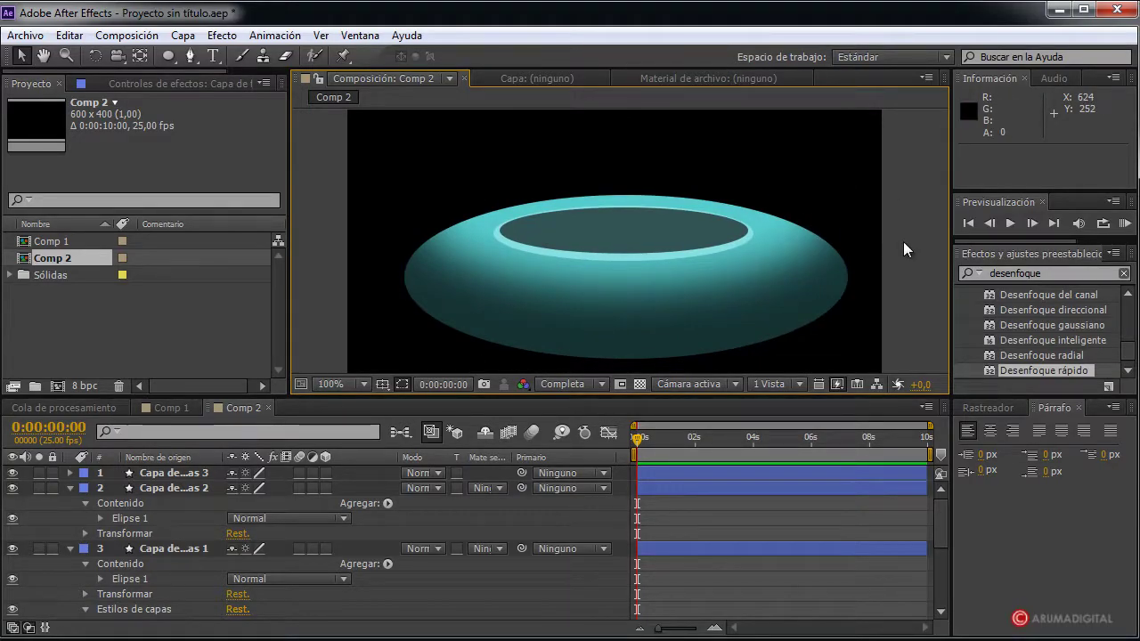
key("comma")
key("comma")
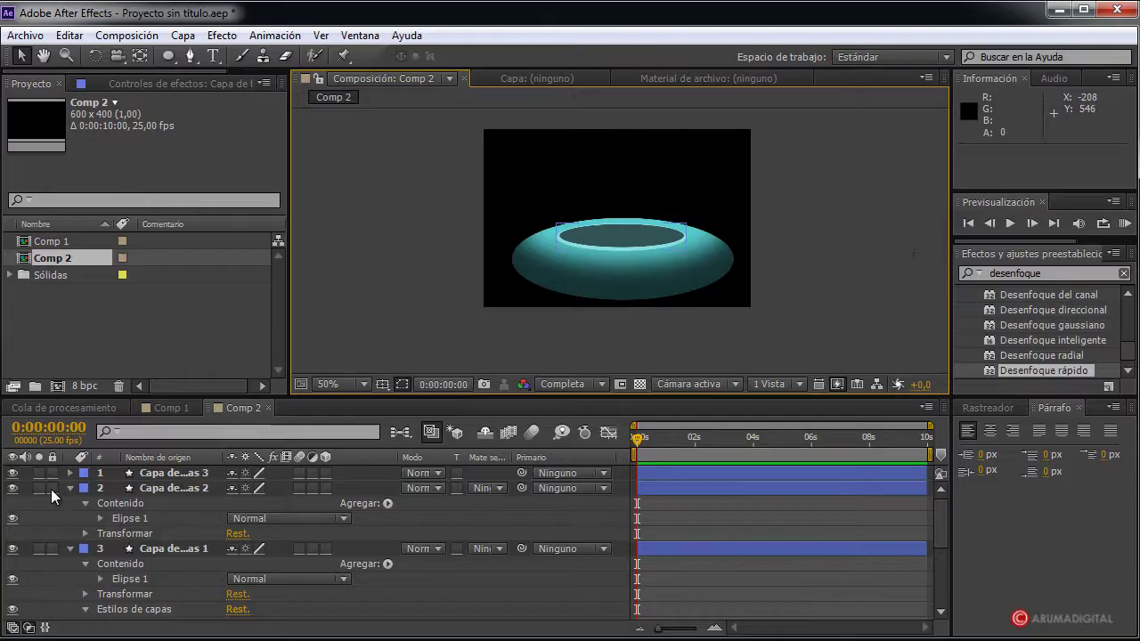
left_click(72, 488)
left_click(69, 504)
scroll(656, 229, "up", 4)
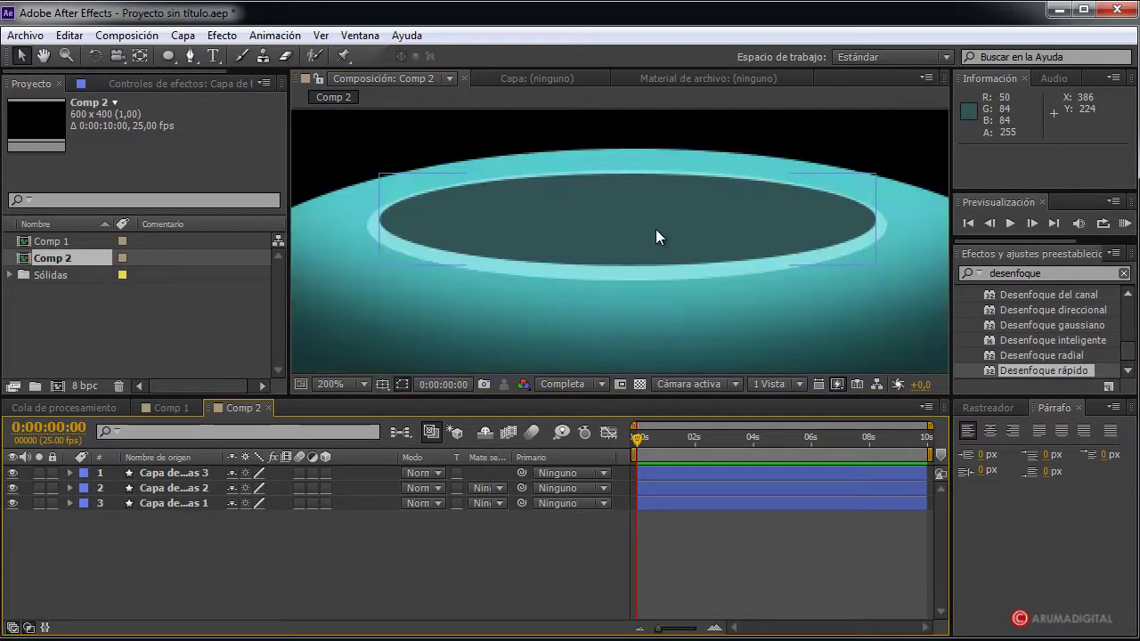
scroll(659, 232, "down", 2)
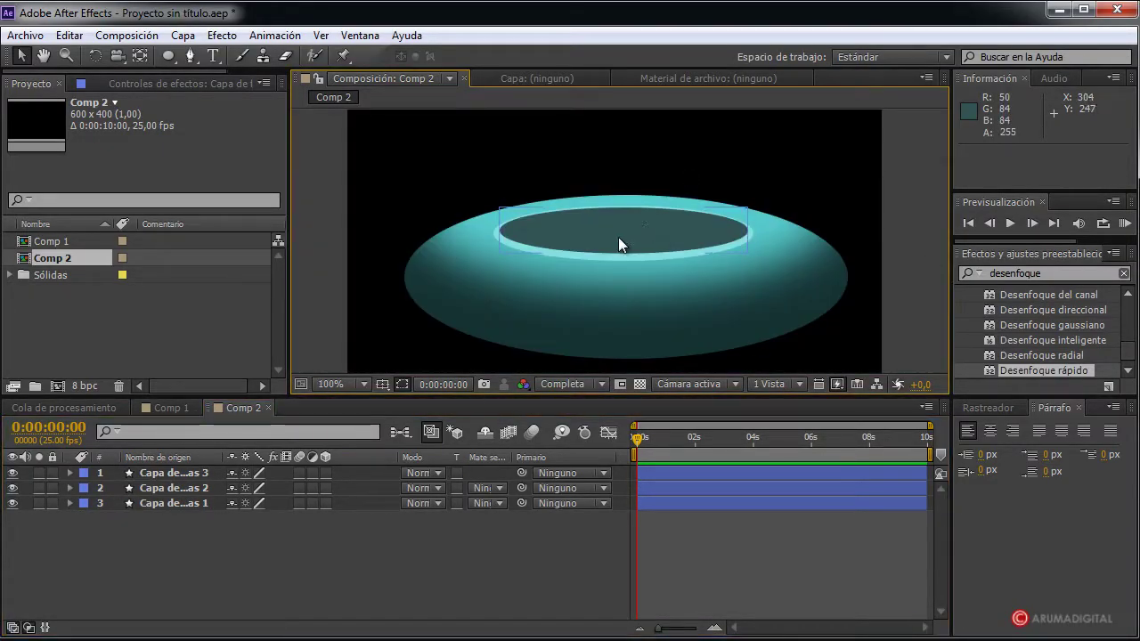
left_click(169, 57)
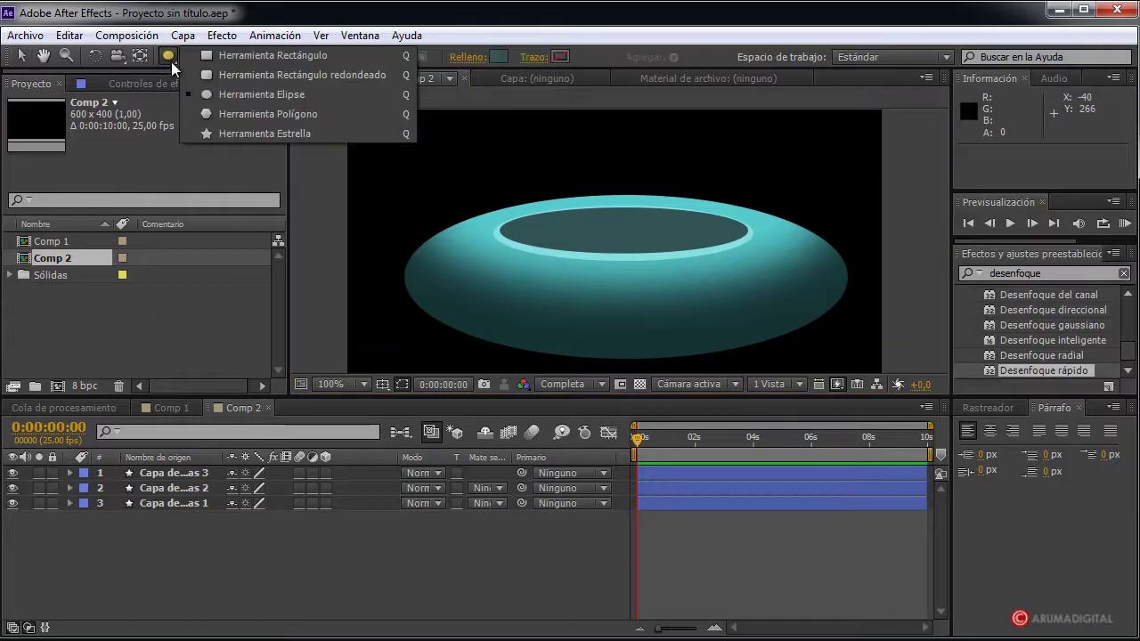
On a new shape layer, draw a small rounded rectangle inside the dark inner ellipse
left_click(220, 75)
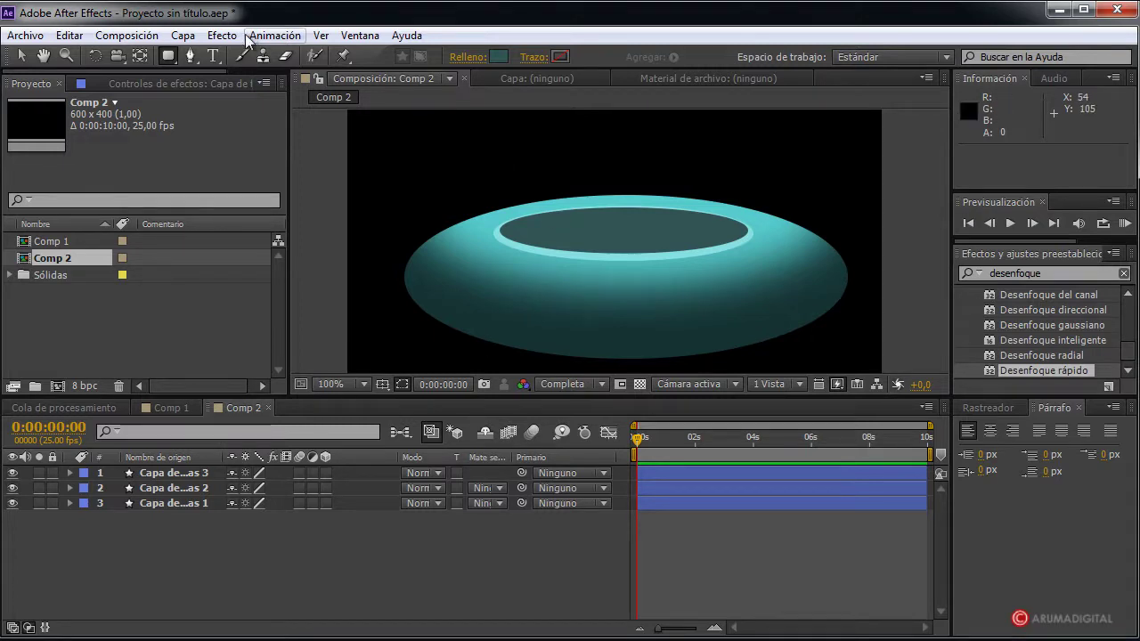
left_click(183, 35)
mouse_move(596, 64)
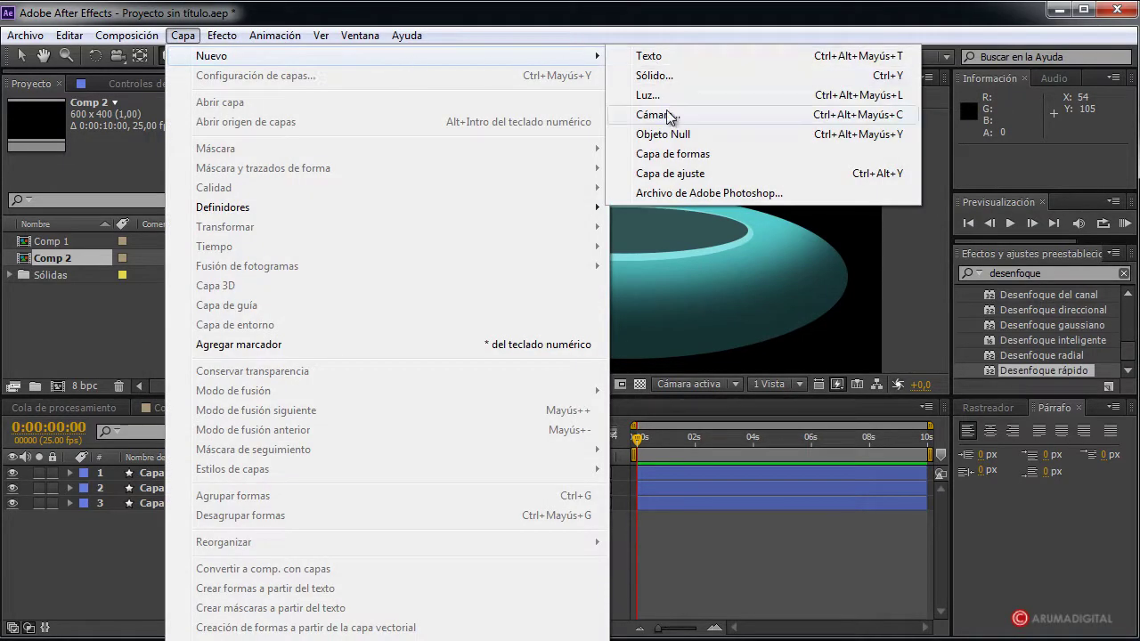
left_click(670, 154)
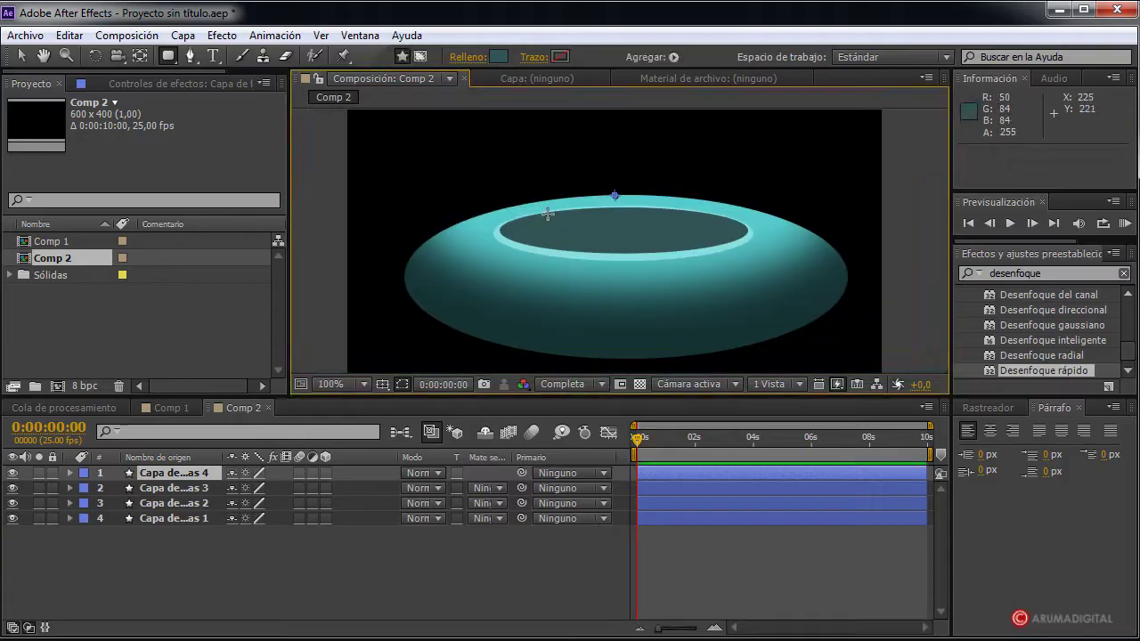
left_click_drag(545, 212, 565, 251)
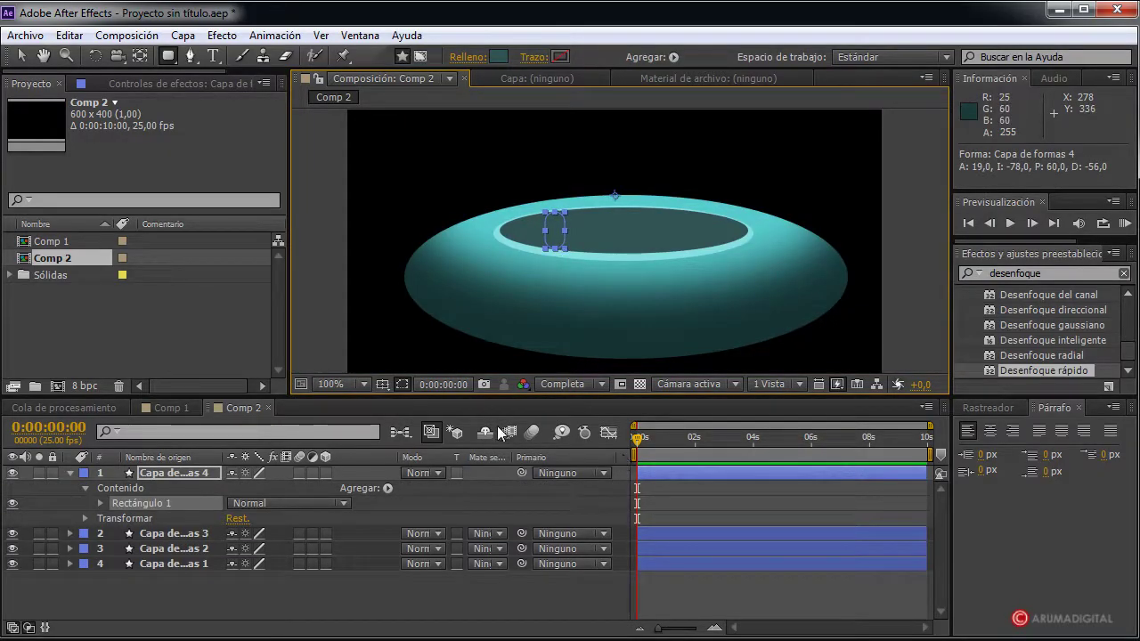
Fill the rounded rectangle with bright green 32D386
left_click(493, 54)
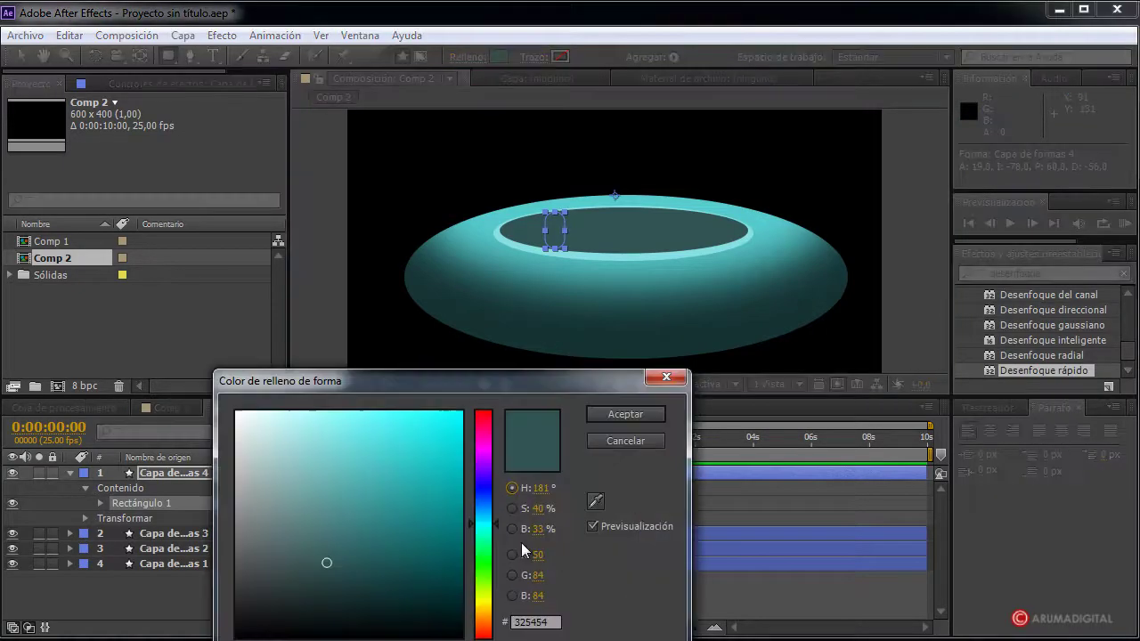
left_click_drag(491, 526, 489, 541)
mouse_move(386, 483)
left_mouse_down()
mouse_move(391, 439)
mouse_move(409, 452)
left_mouse_up()
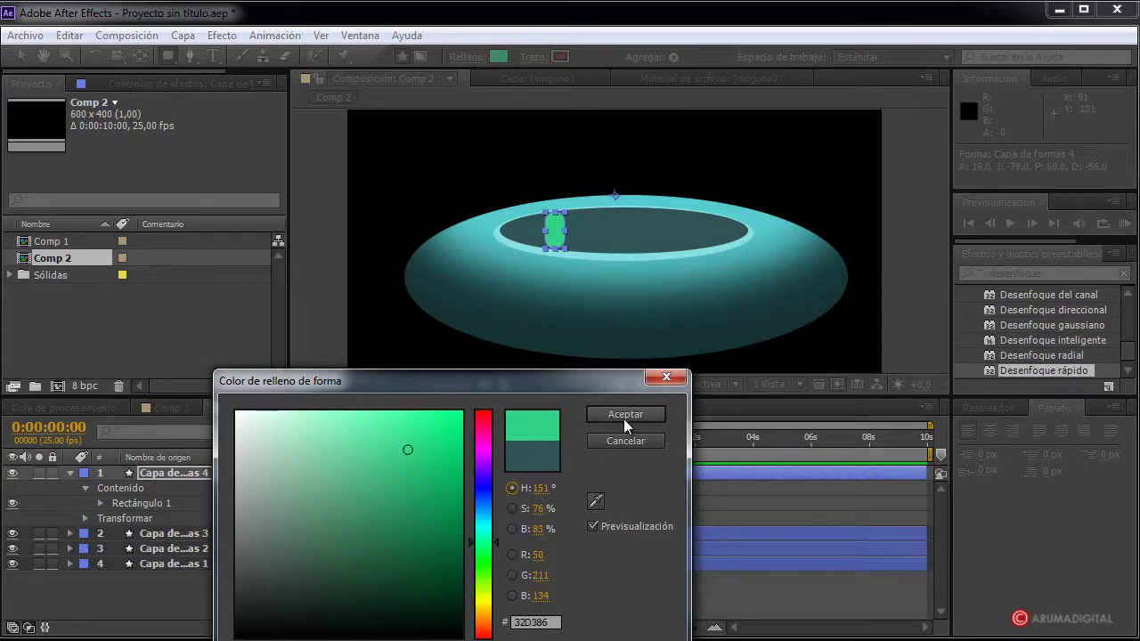
left_click(625, 415)
Add an Inner Glow layer style to the green capsule and set its colour to black
right_click(167, 474)
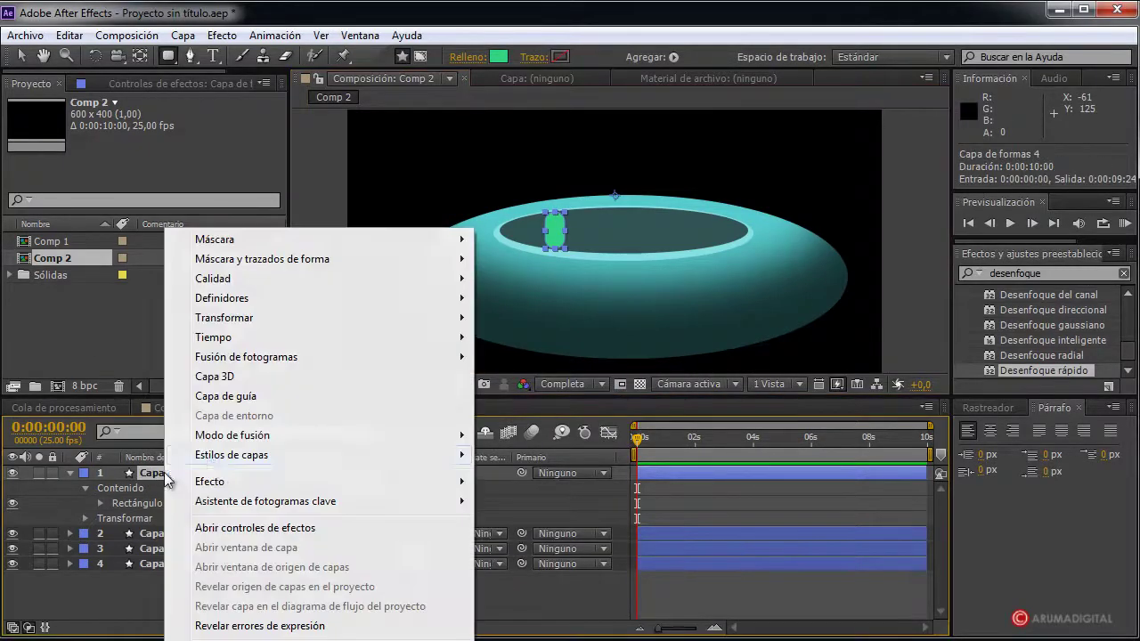
mouse_move(232, 458)
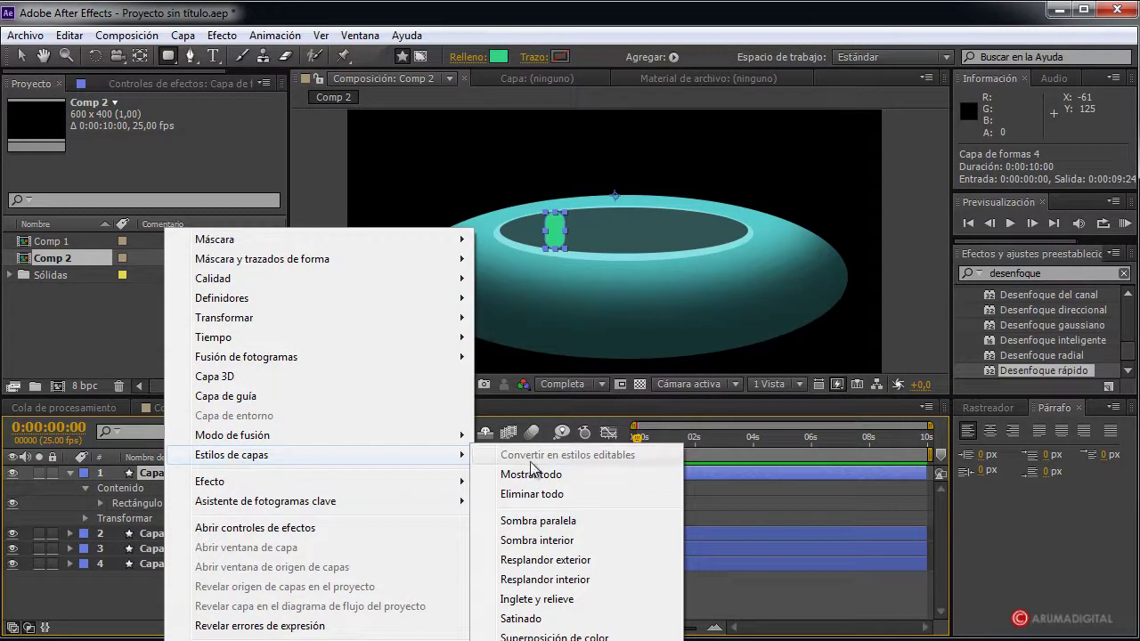
left_click(545, 580)
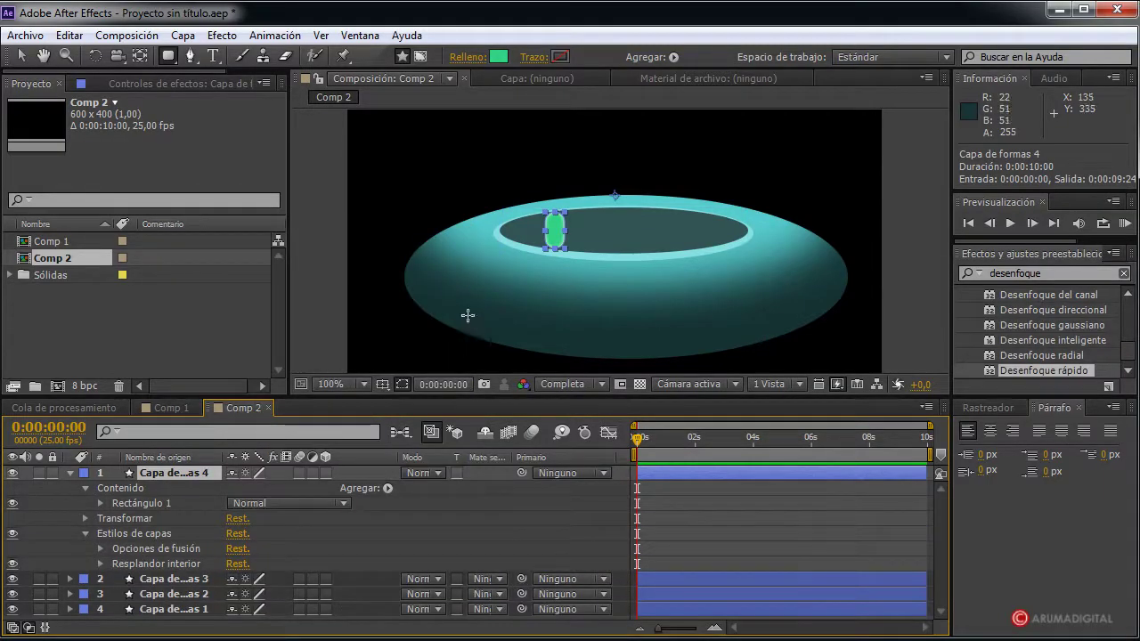
key("period")
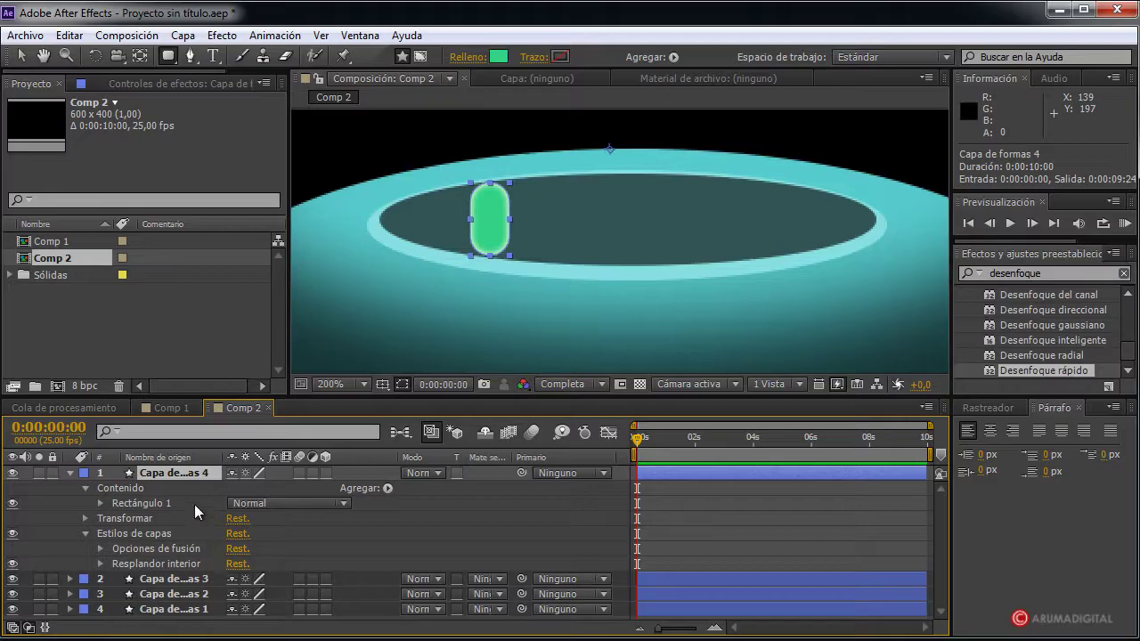
left_click(101, 563)
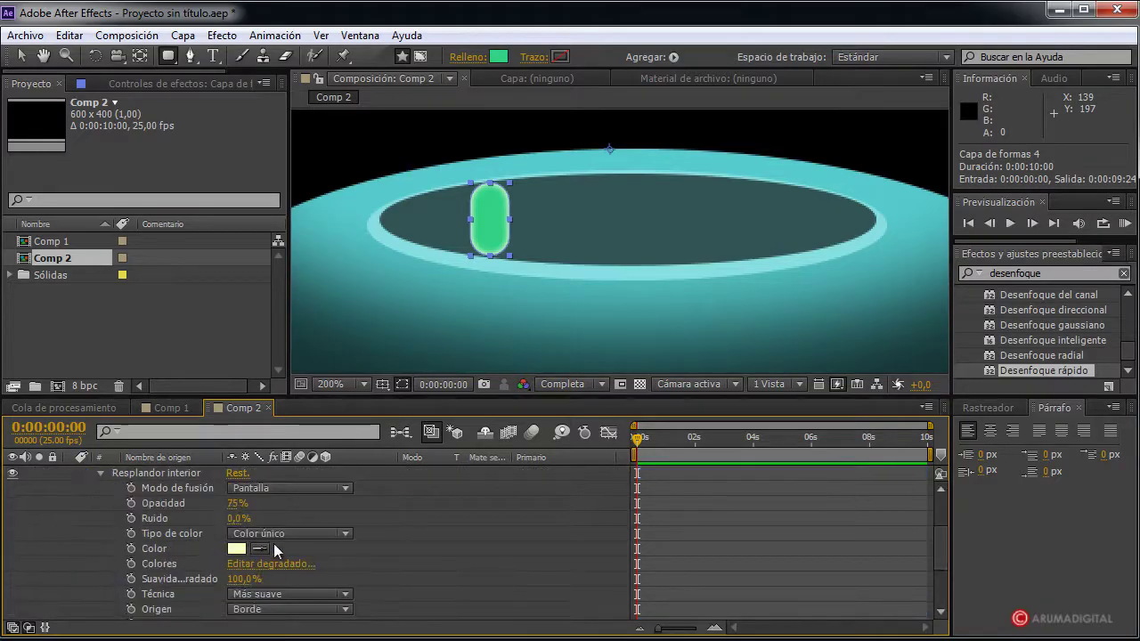
left_click(236, 549)
left_click_drag(330, 532, 239, 634)
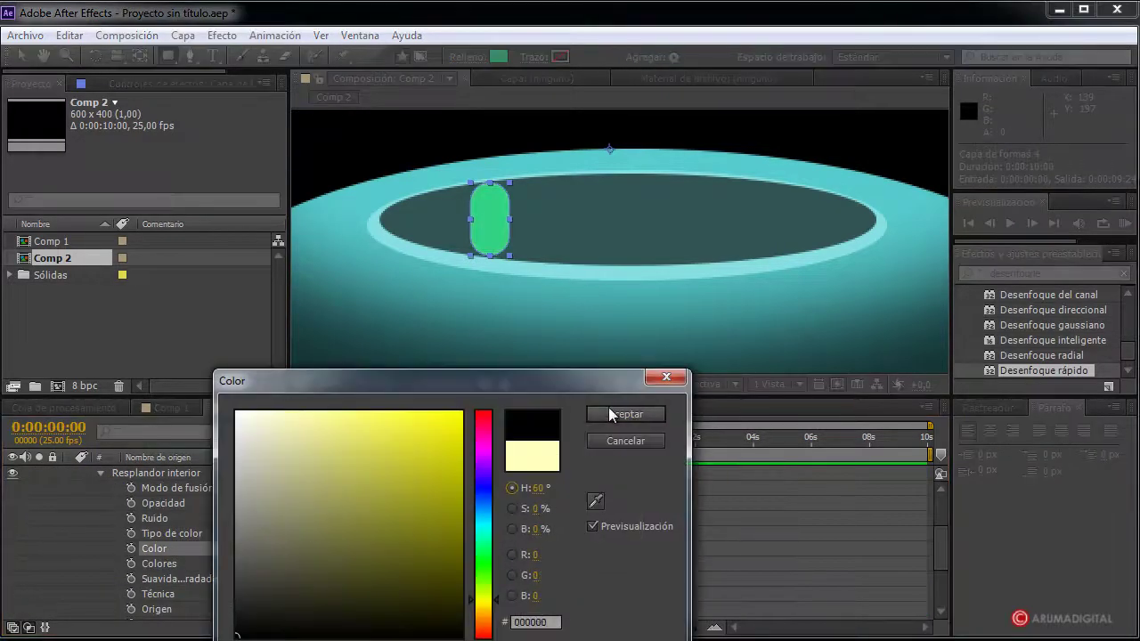
left_click(594, 416)
Give the inner glow Multiply (Multiplicar) blend mode, 45% opacity and size 10, then collapse the layer
left_click(262, 488)
left_click(328, 397)
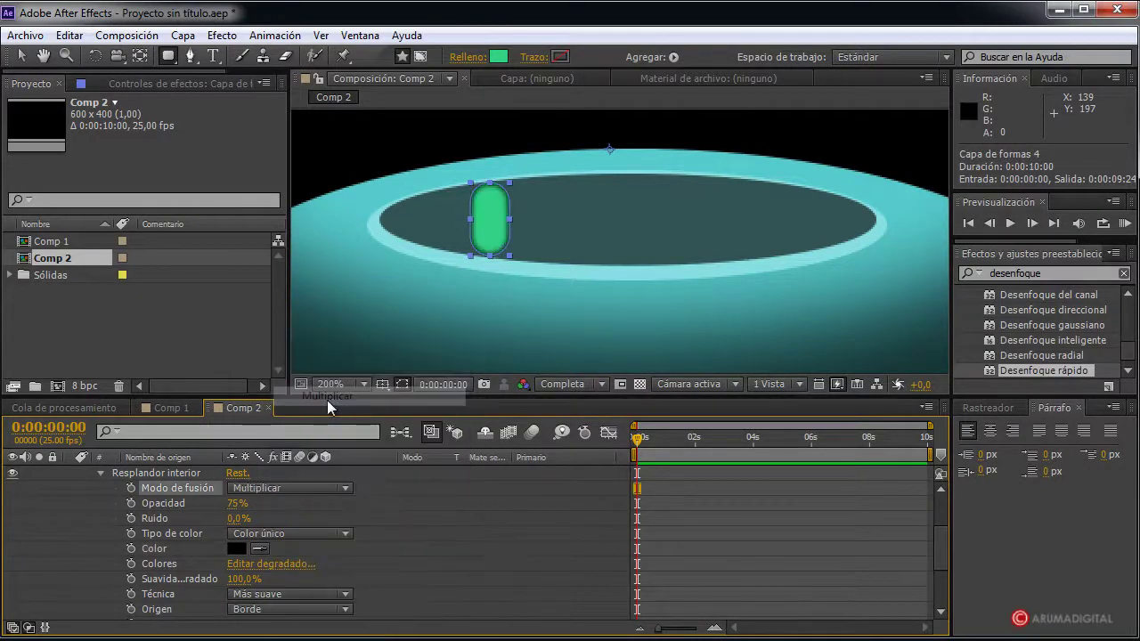
left_click_drag(237, 503, 212, 512)
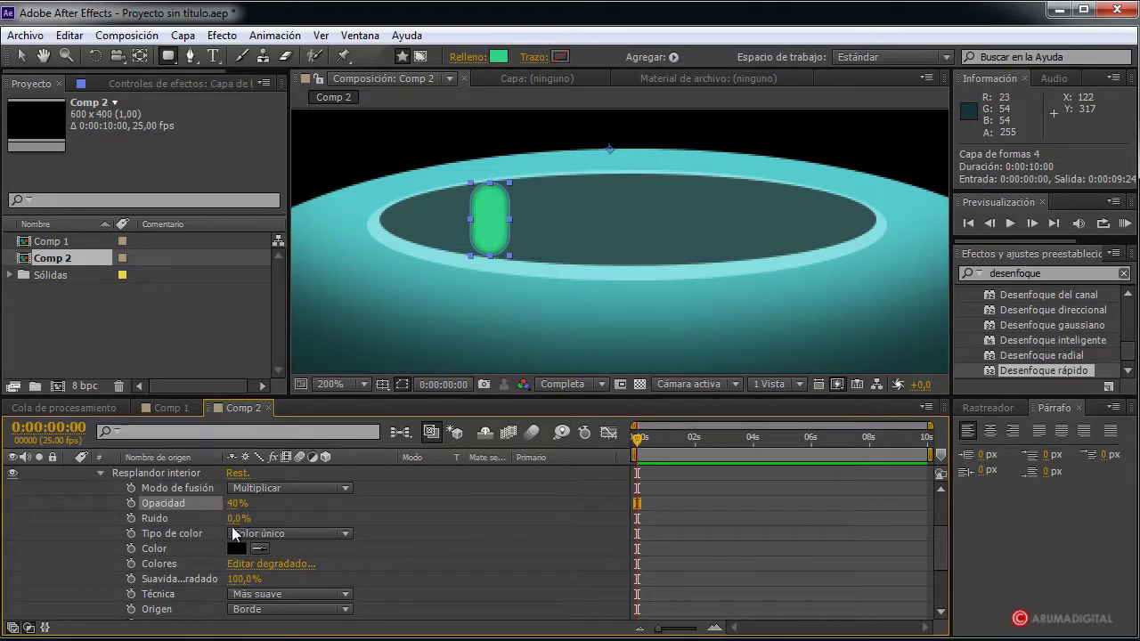
scroll(279, 599, "down", 2)
left_click_drag(237, 593, 255, 579)
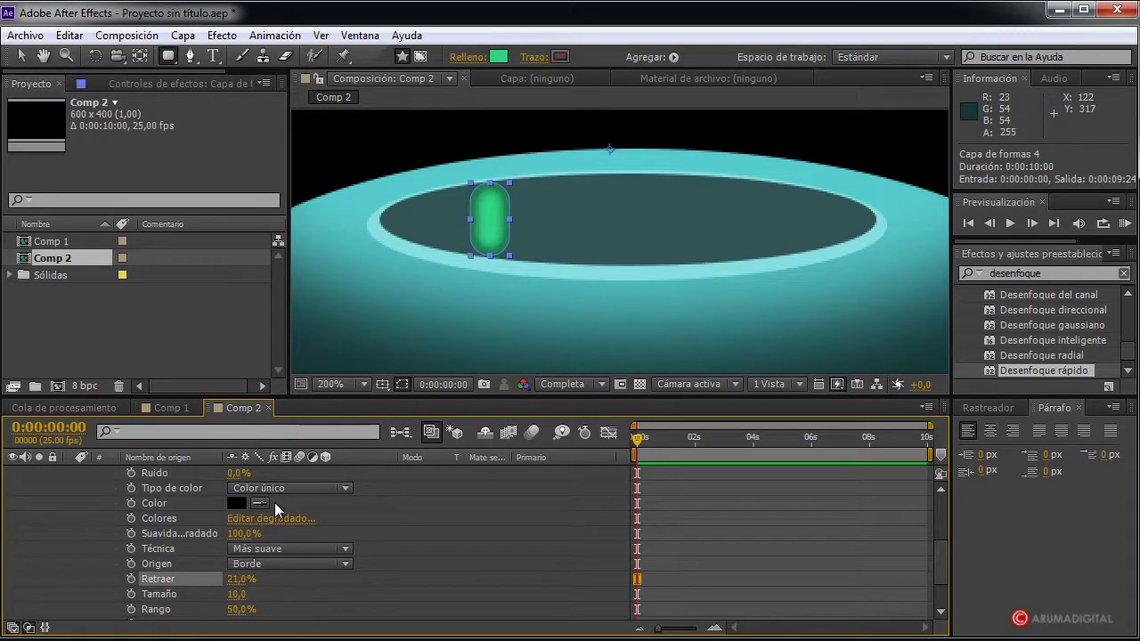
scroll(276, 509, "up", 2)
left_click(230, 503)
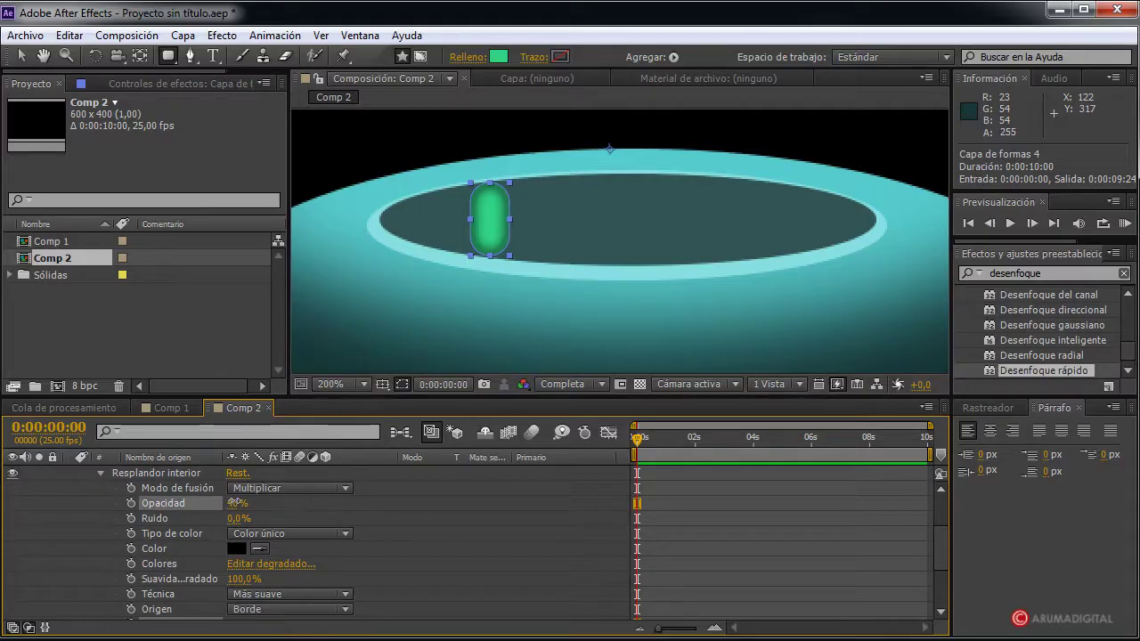
left_click(23, 56)
scroll(145, 480, "up", 3)
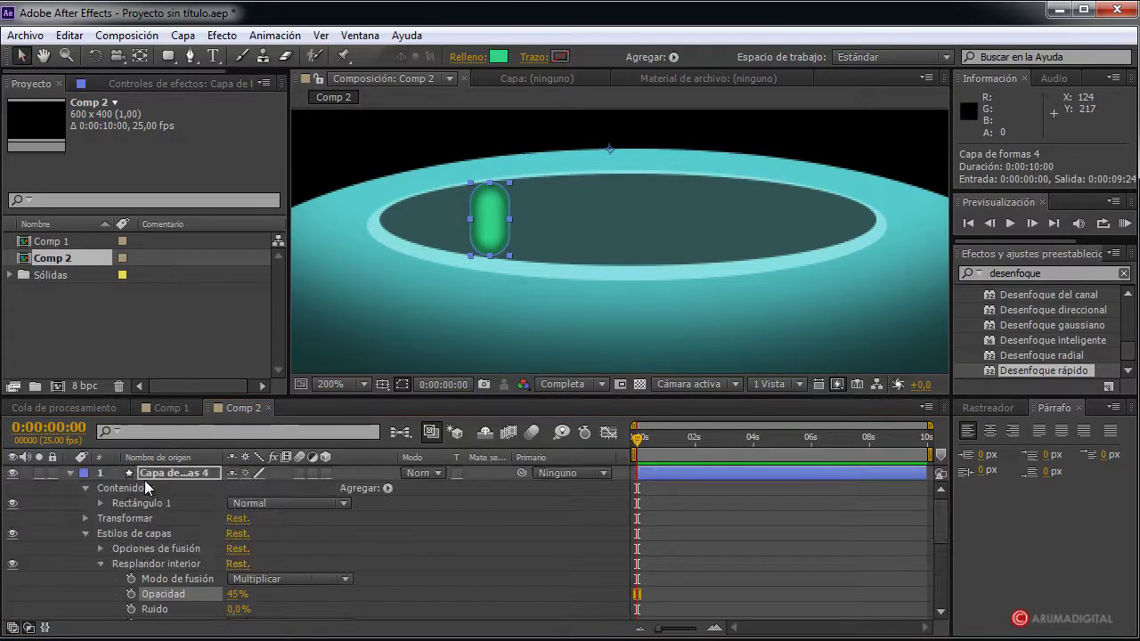
left_click(70, 473)
Duplicate the capsule layer and move the copy to the ring's right side
key("ctrl+d")
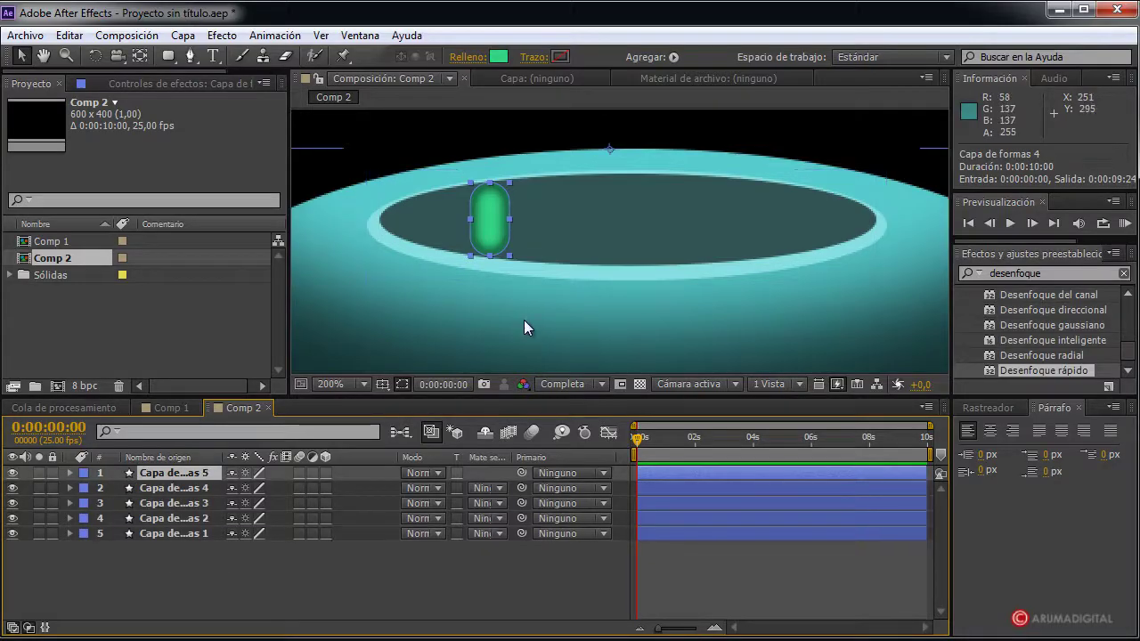
left_click_drag(493, 237, 771, 233)
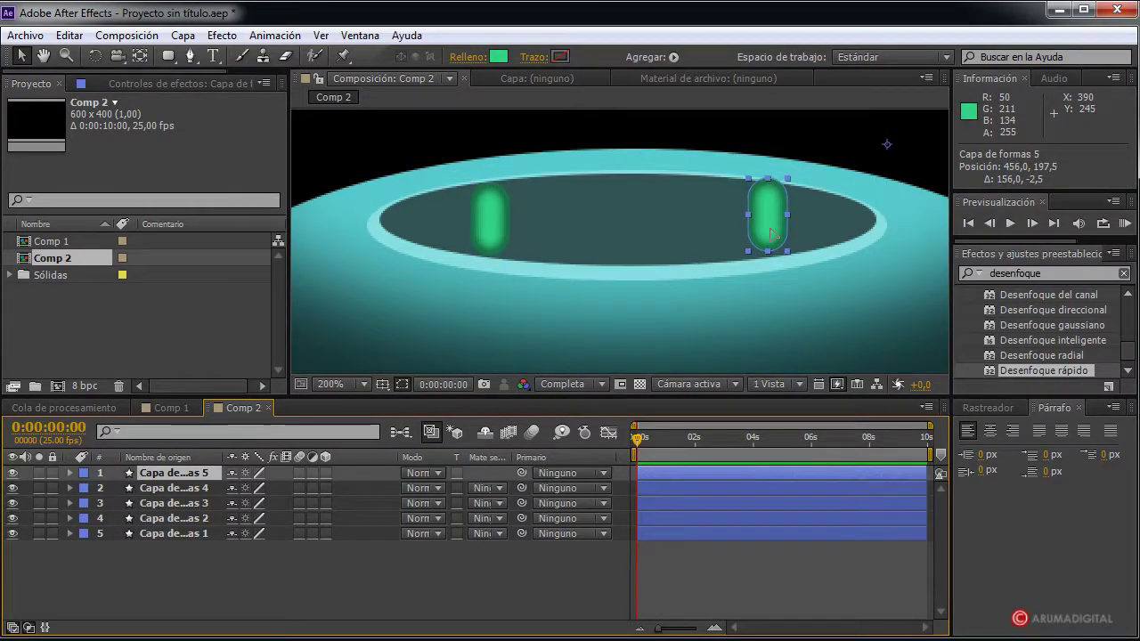
key("comma")
left_click(916, 274)
Nudge both capsules so they sit evenly spaced inside the ring
left_click_drag(701, 235, 684, 237)
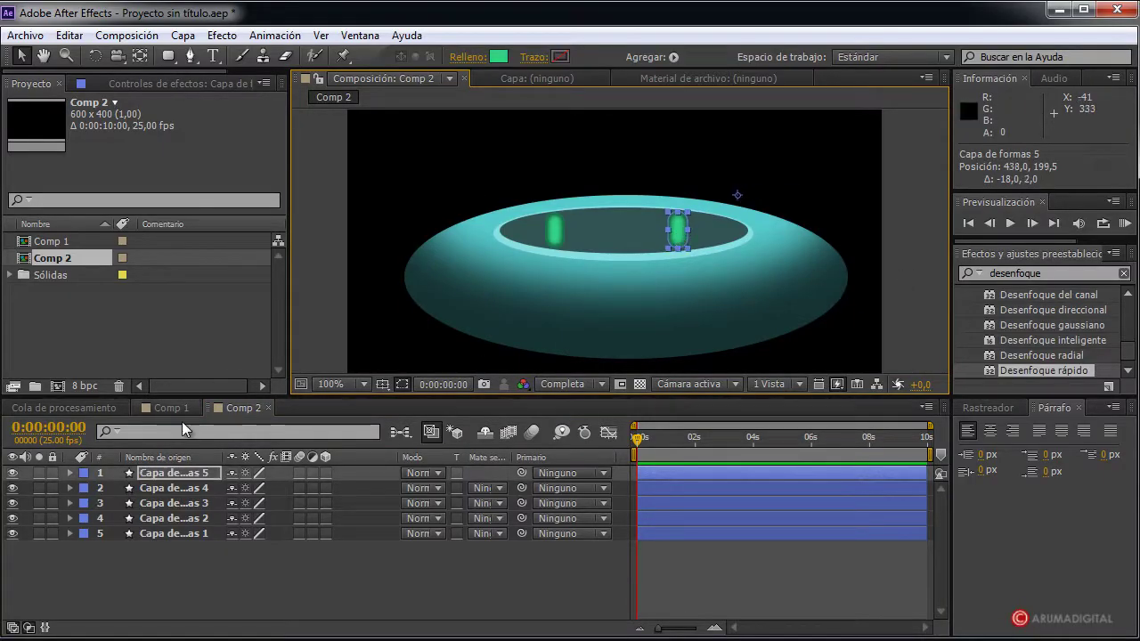
left_click(159, 490)
left_click_drag(557, 237, 571, 239)
left_click(900, 263)
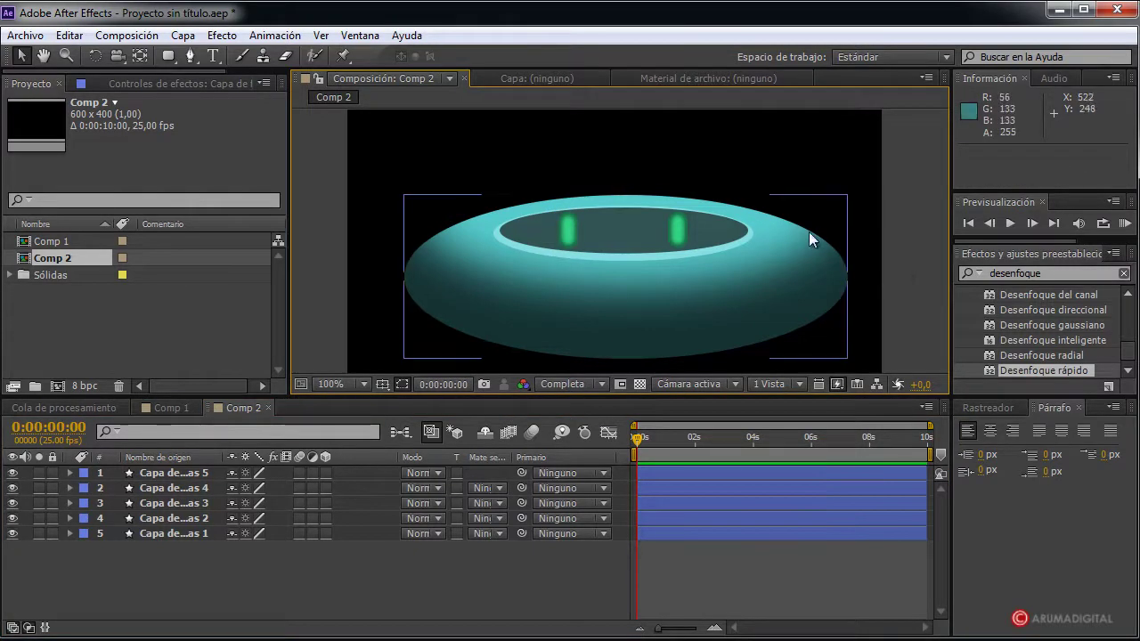
key("period")
key("comma")
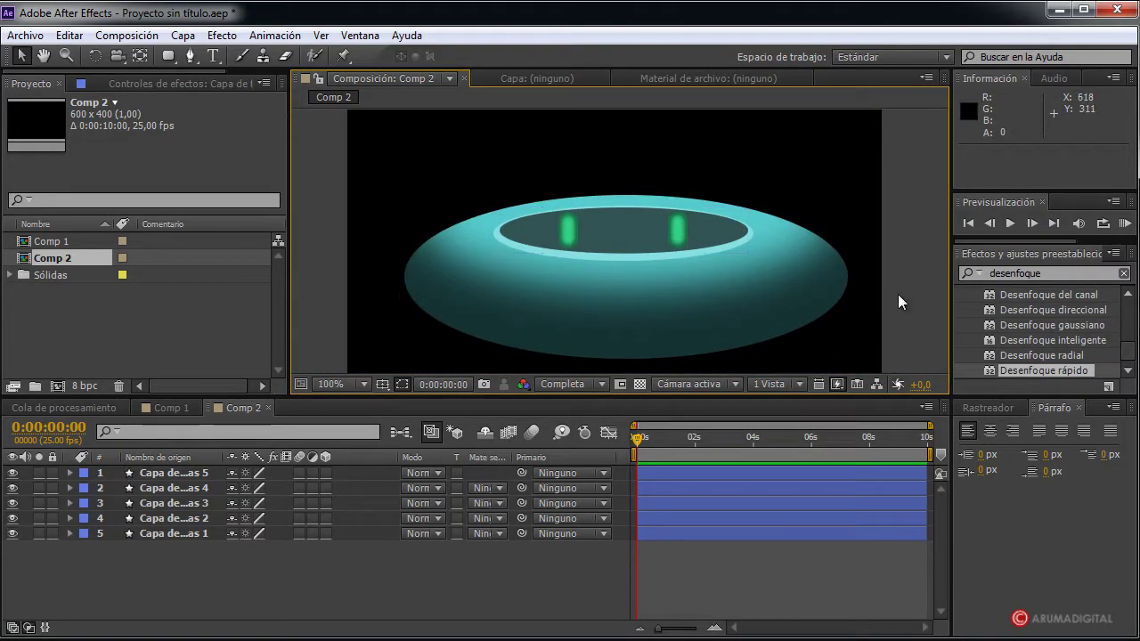
scroll(790, 286, "up", 1)
scroll(792, 295, "down", 1)
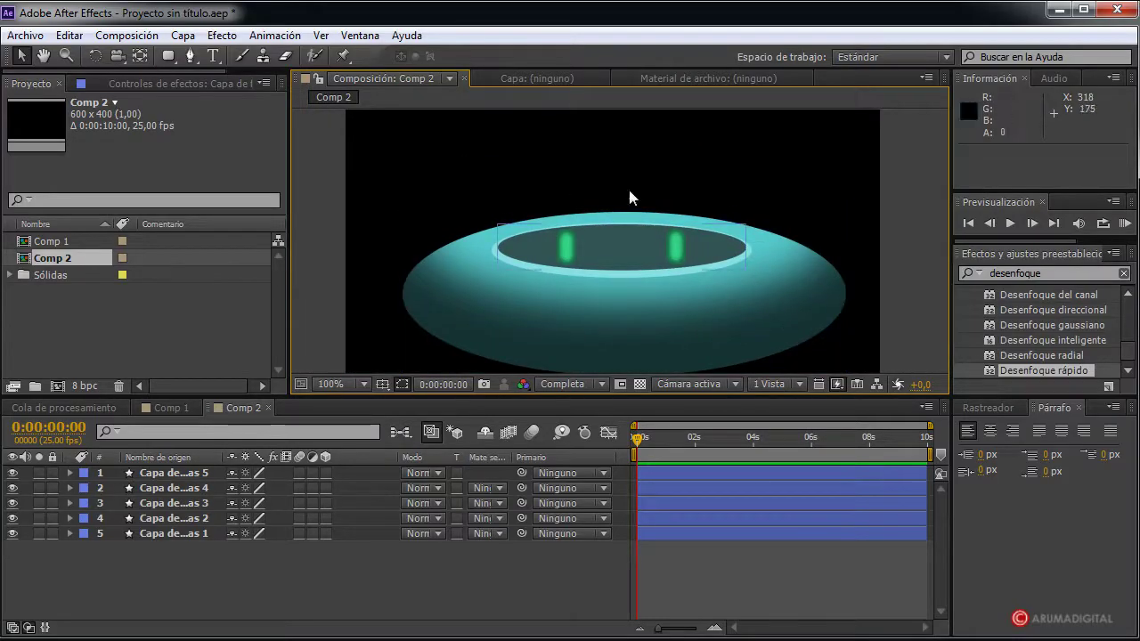
Start a new black 600×400 solid layer via Layer > New > Solid
left_click(172, 472)
left_click(184, 36)
mouse_move(221, 56)
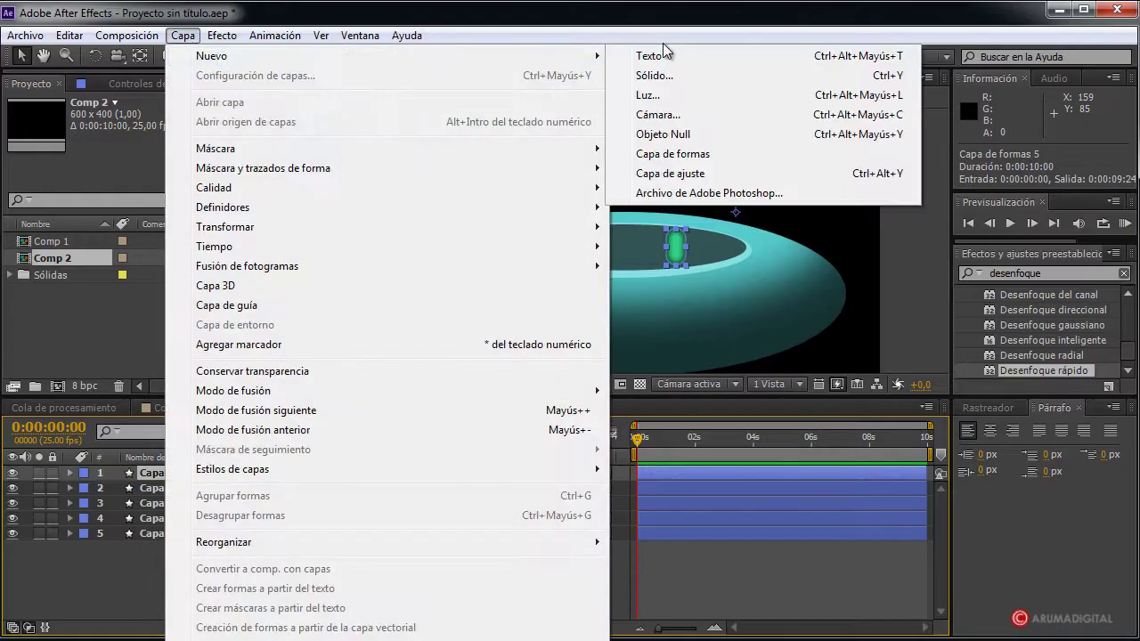
left_click(652, 75)
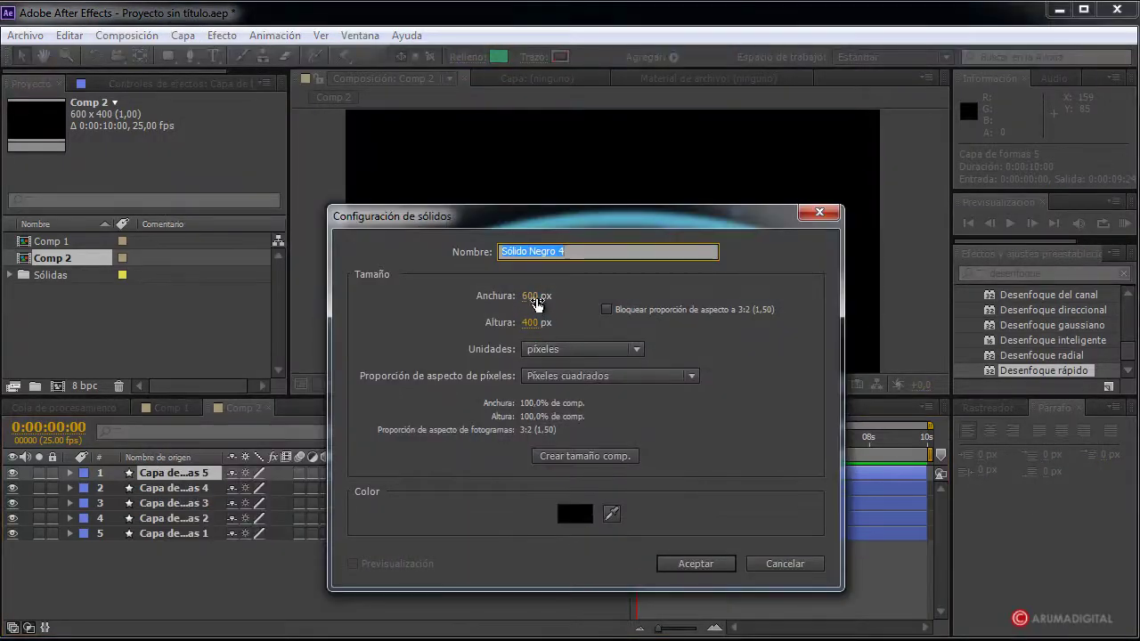
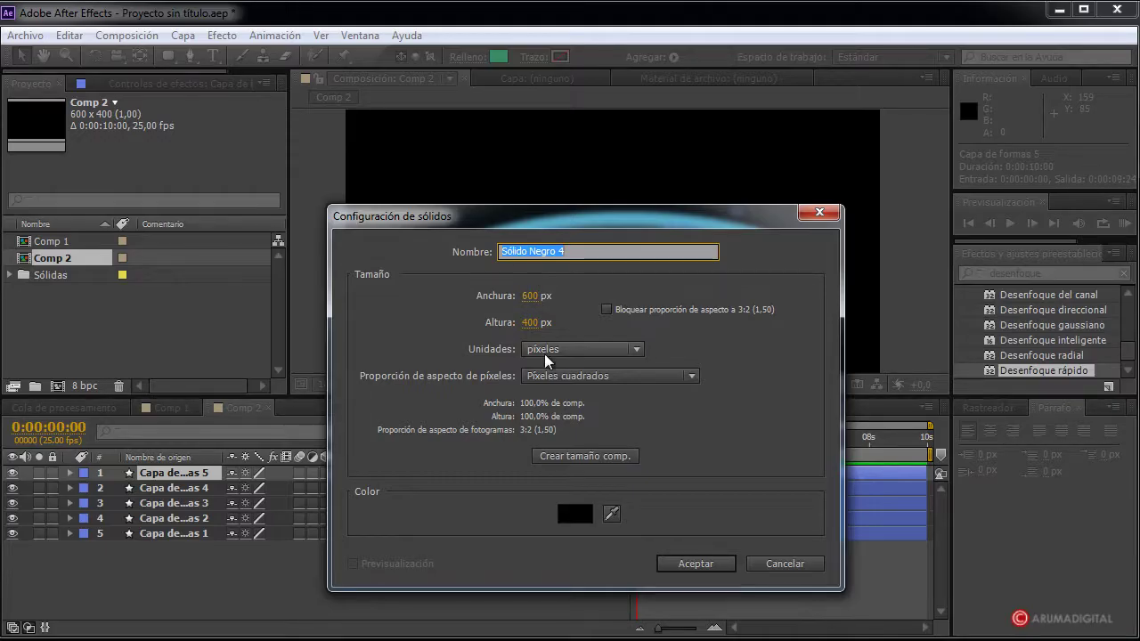
Set the new solid's width and height to 300 px
mouse_move(719, 216)
left_mouse_down()
mouse_move(429, 222)
mouse_move(673, 229)
left_mouse_up()
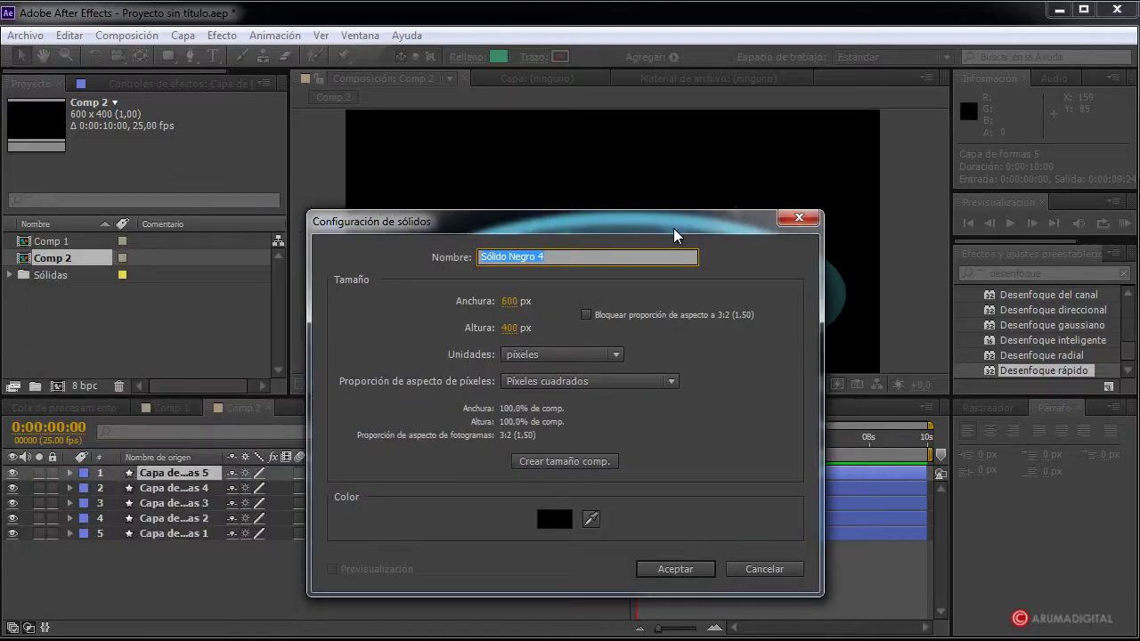
left_click(511, 301)
type("300")
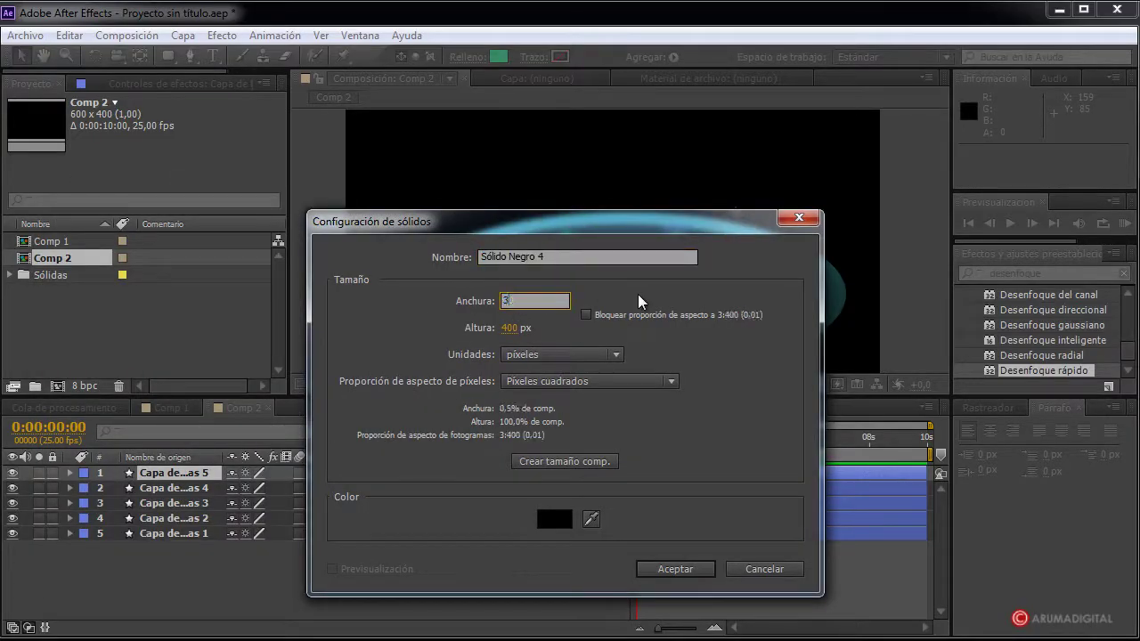
left_click(515, 330)
type("300")
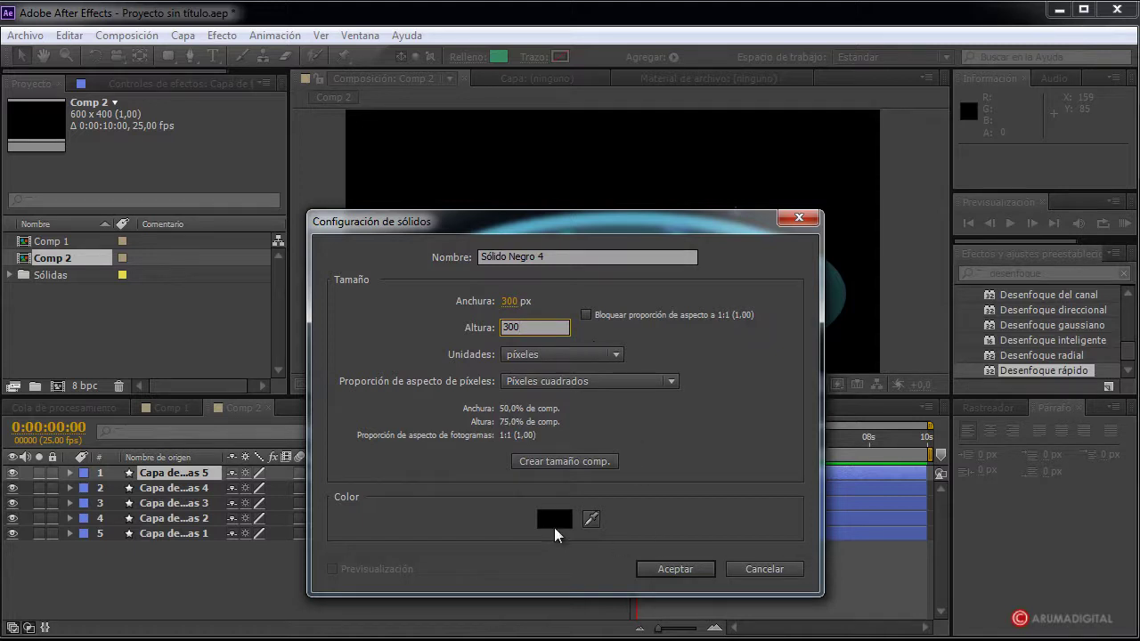
Give the solid the green colour 4BB027 and create it
left_click(553, 519)
left_click(432, 445)
left_click_drag(494, 510, 494, 577)
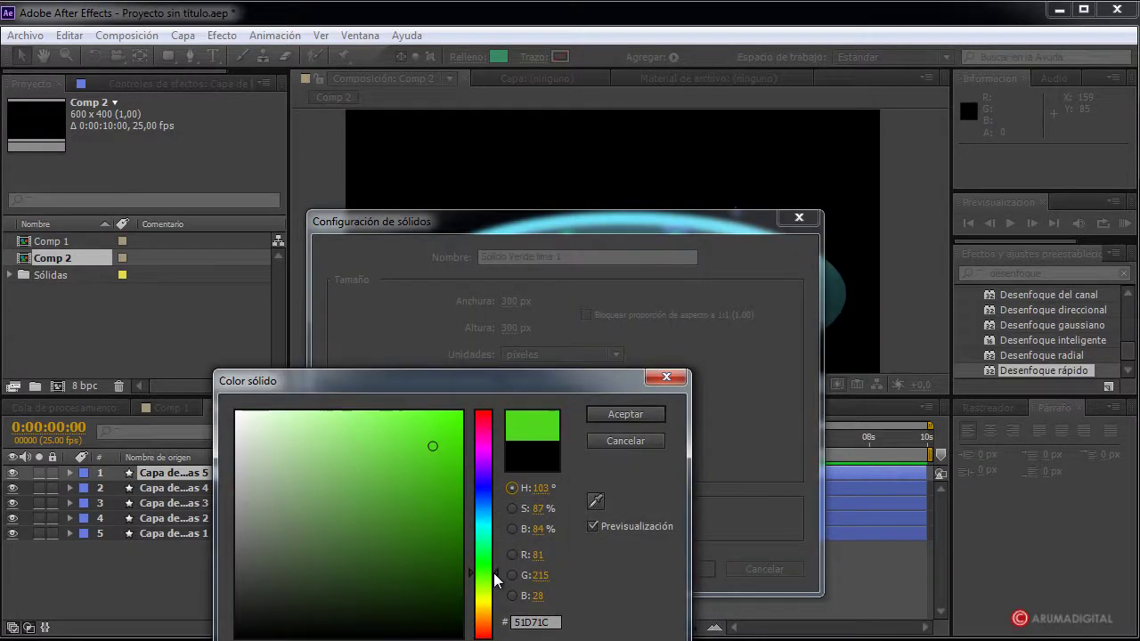
left_click_drag(436, 458, 411, 481)
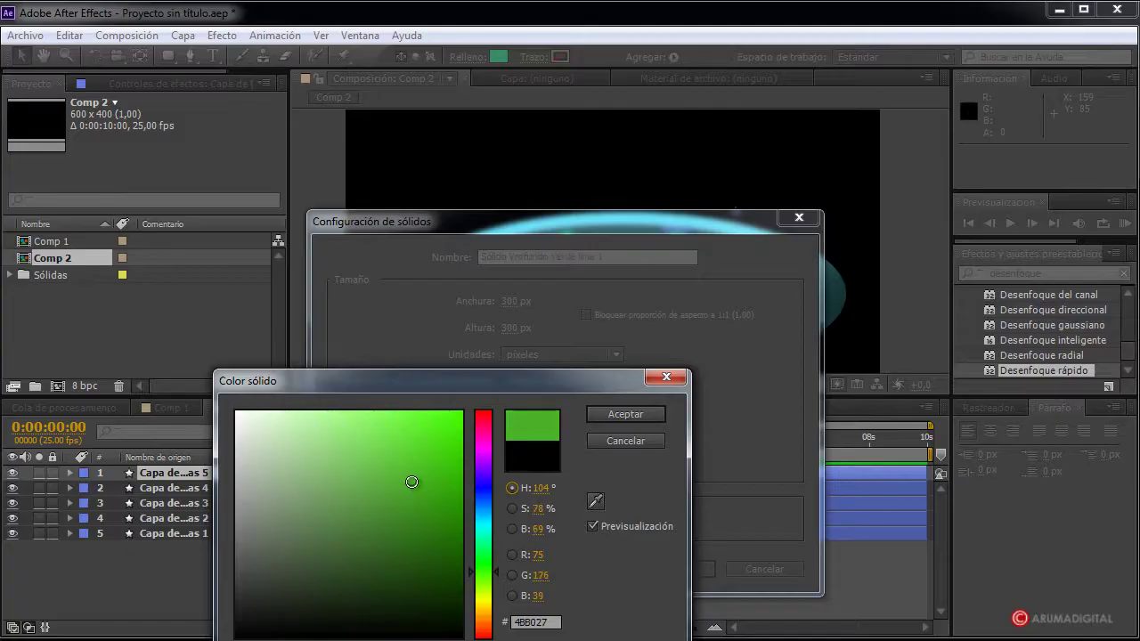
left_click(621, 415)
left_click(669, 569)
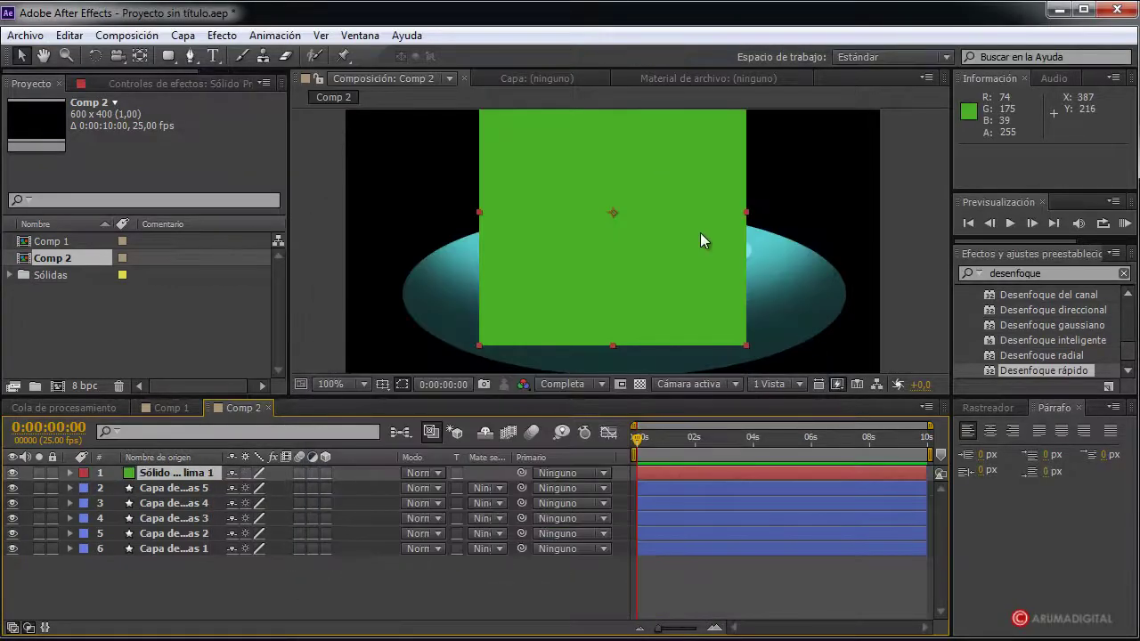
Nudge the green solid down-right, choose the Pen tool and zoom the view to 100%
left_click_drag(685, 246, 689, 255)
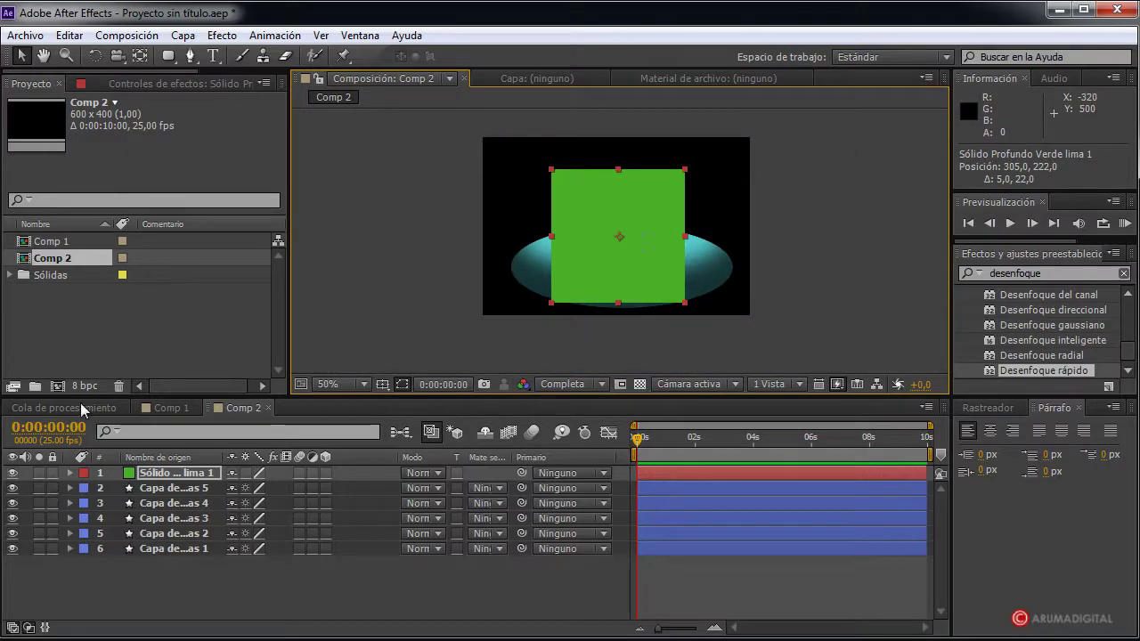
left_click(190, 55)
key("period")
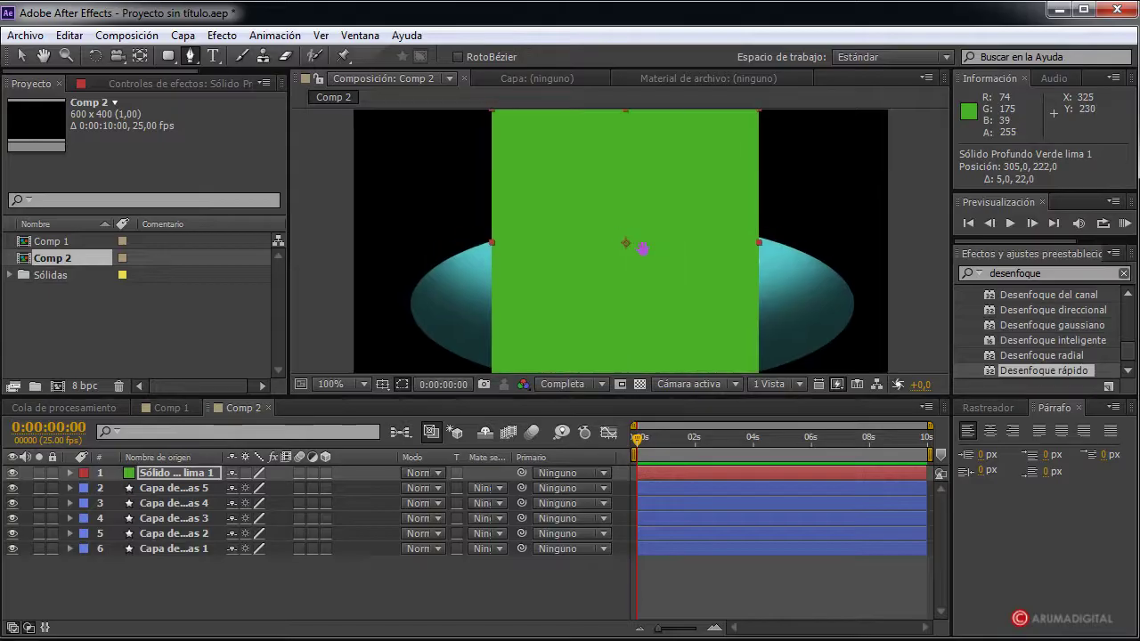
key("comma")
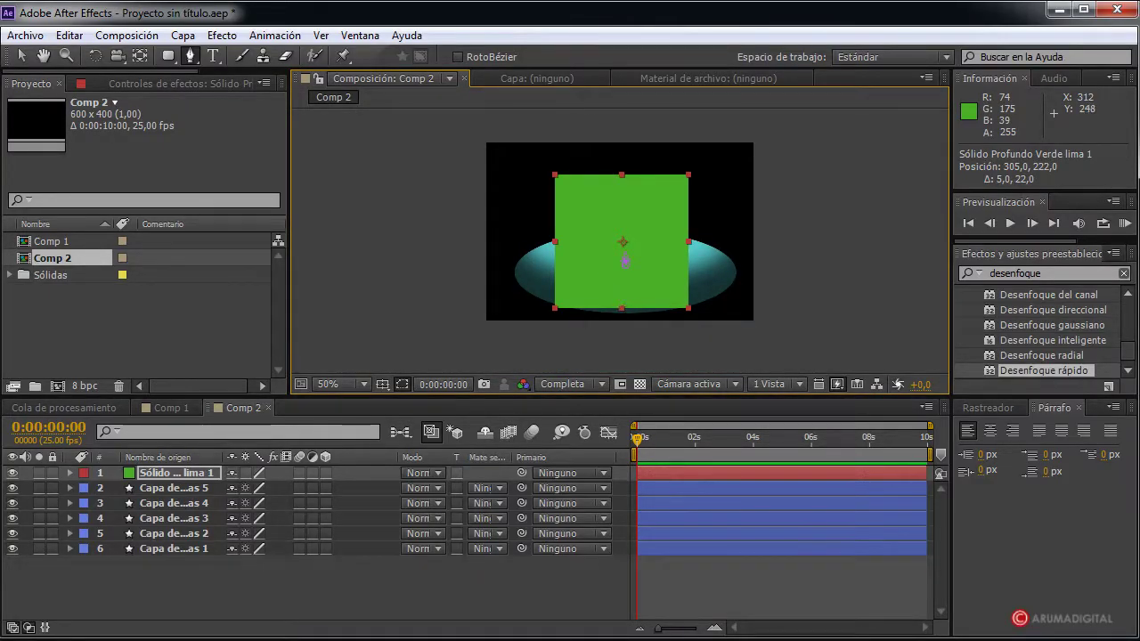
key("period")
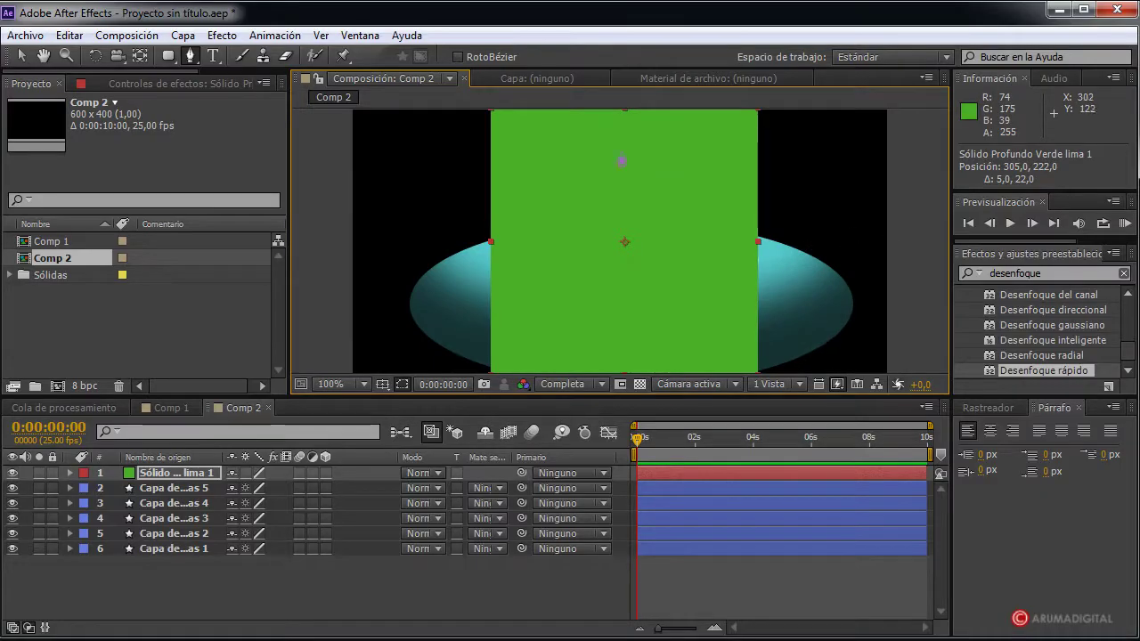
Draw a closed four-point curved mask shaping a head on the green solid
left_click(621, 151)
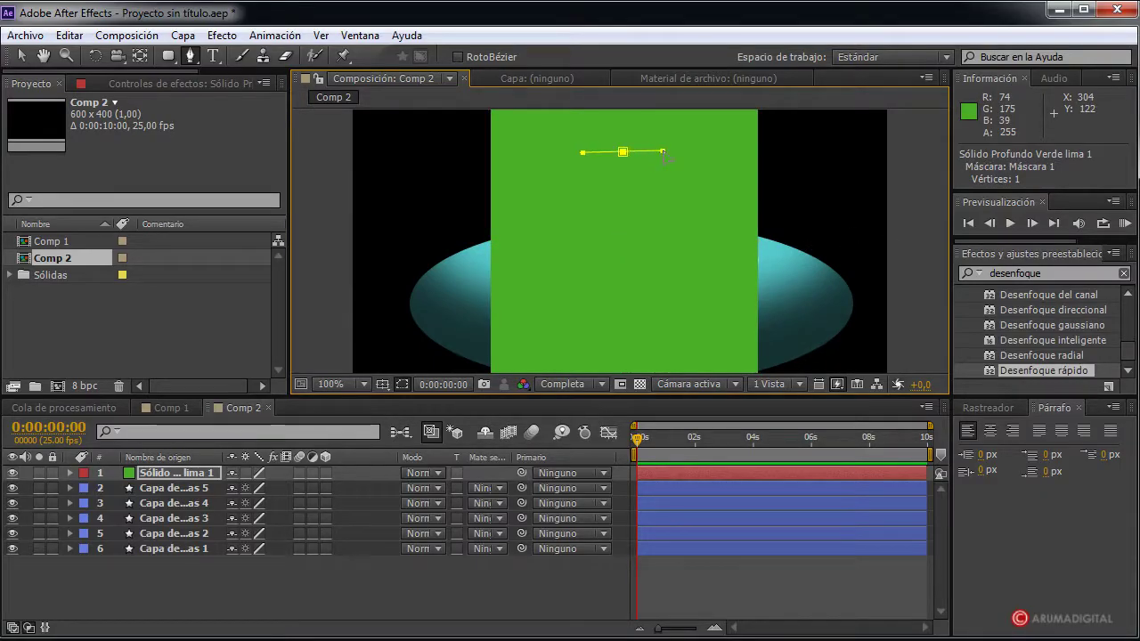
left_click_drag(729, 224, 729, 282)
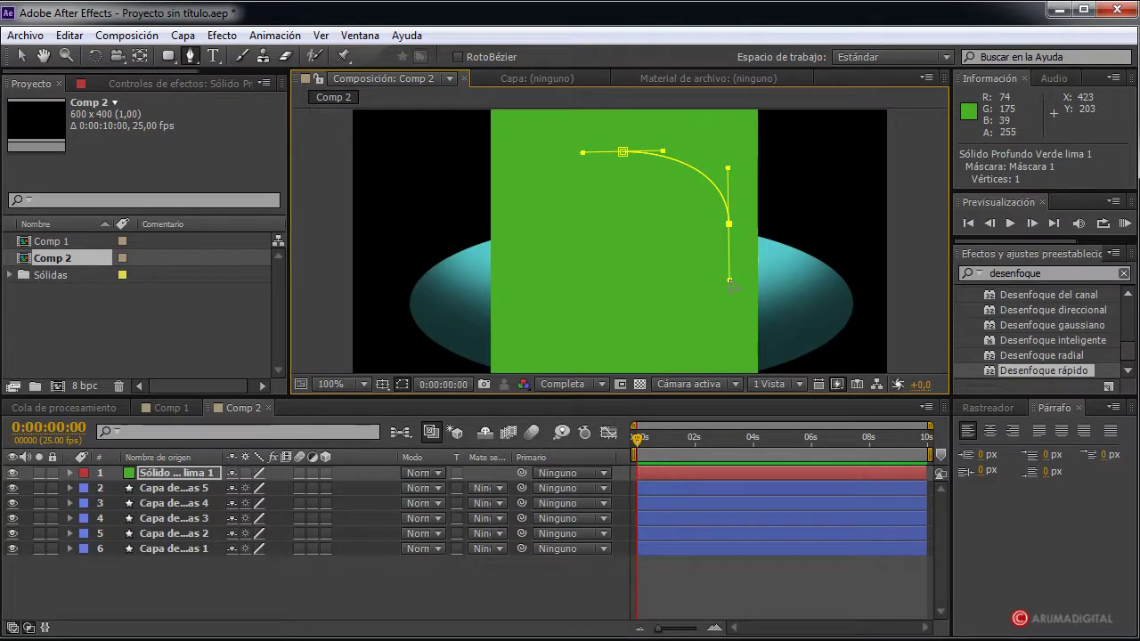
scroll(762, 338, "down", 2)
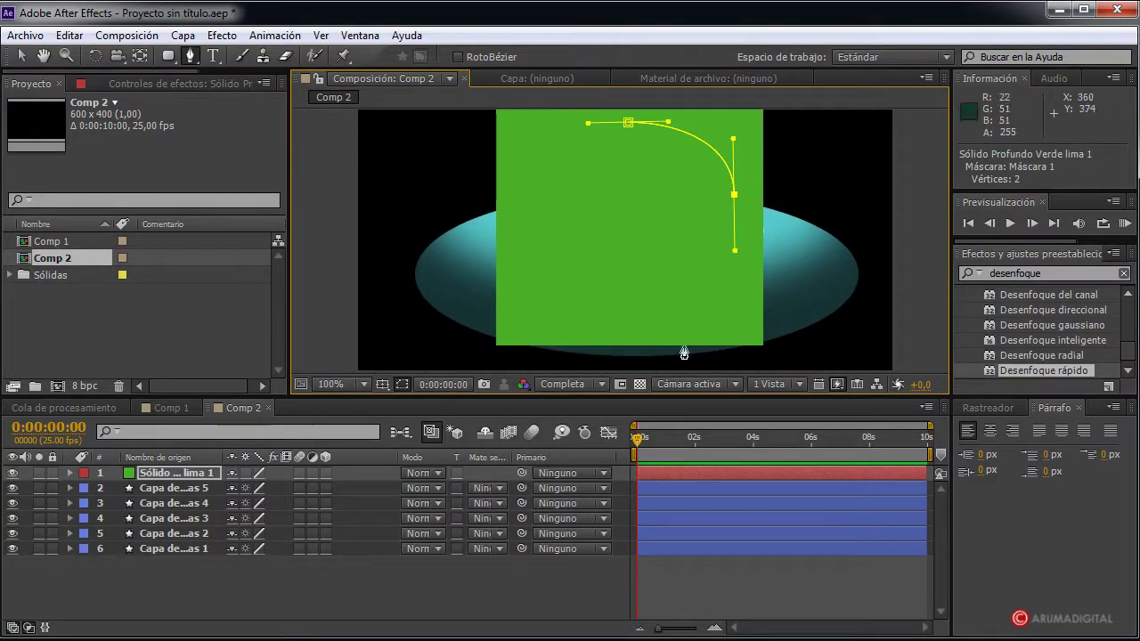
left_click_drag(637, 333, 608, 336)
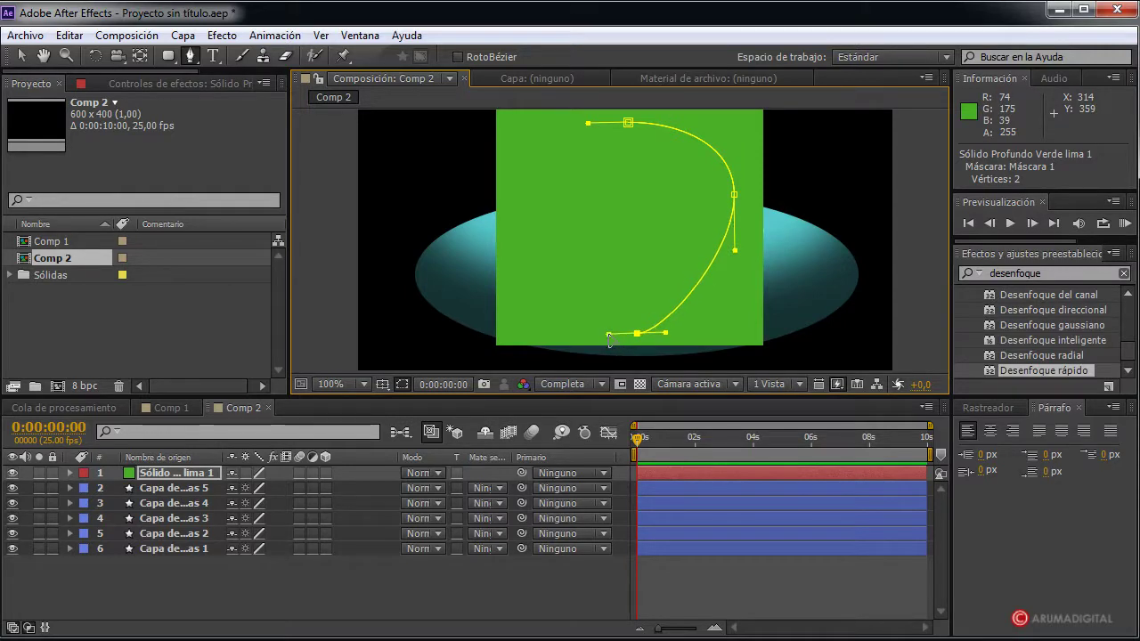
left_click(524, 191)
left_click_drag(524, 192, 523, 116)
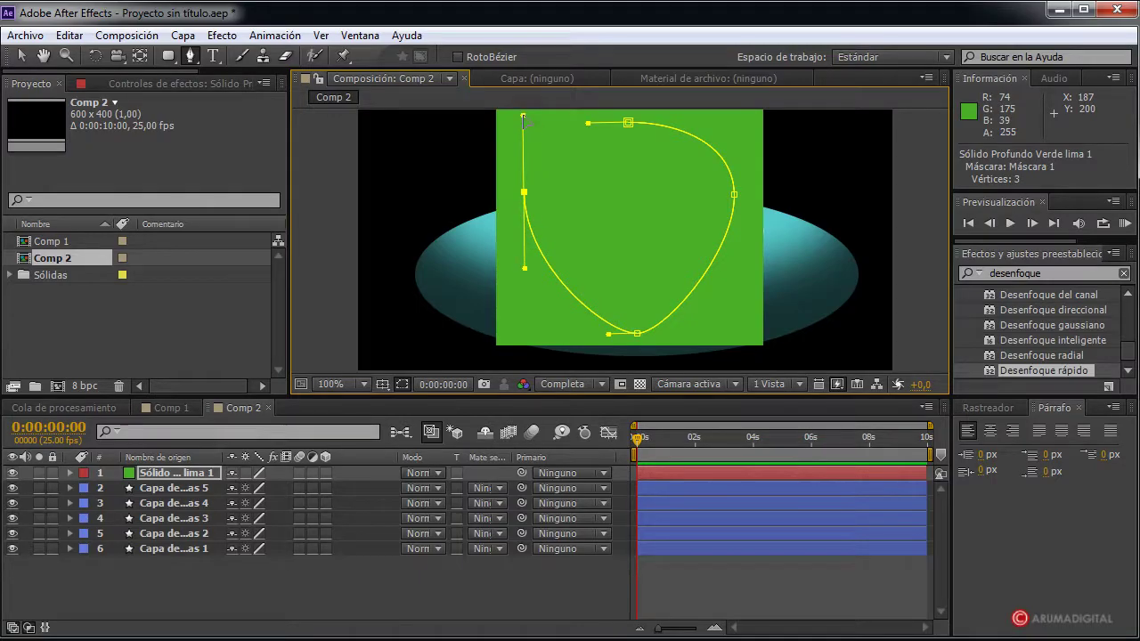
left_click(628, 122)
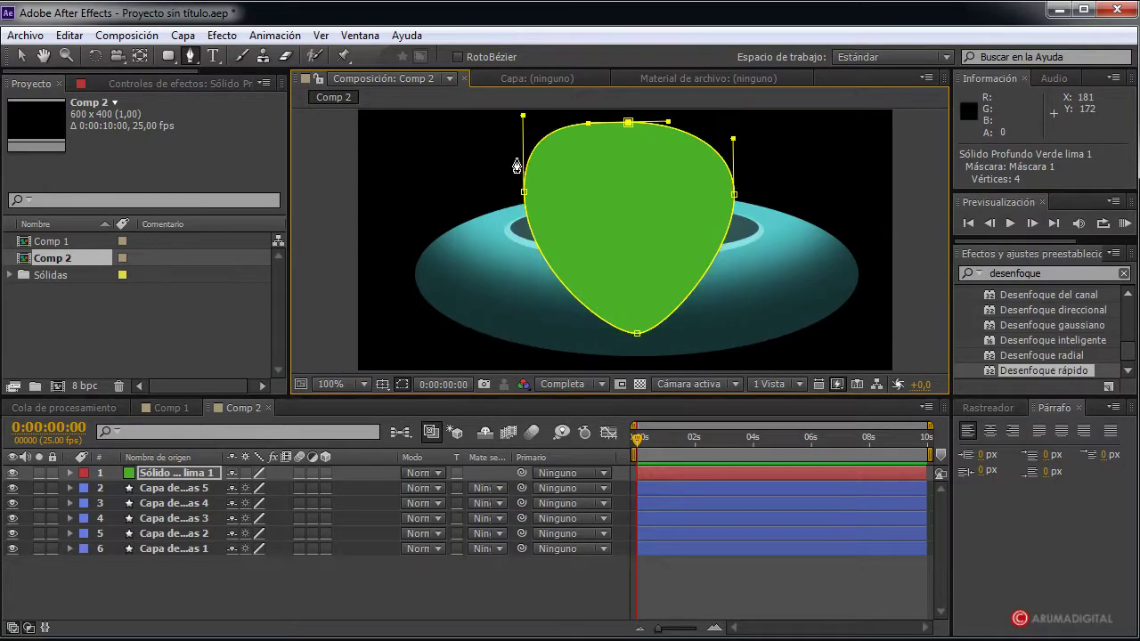
Refine the mask's left side and rounded bottom into a downward-tapering drop
left_click_drag(526, 121, 527, 216)
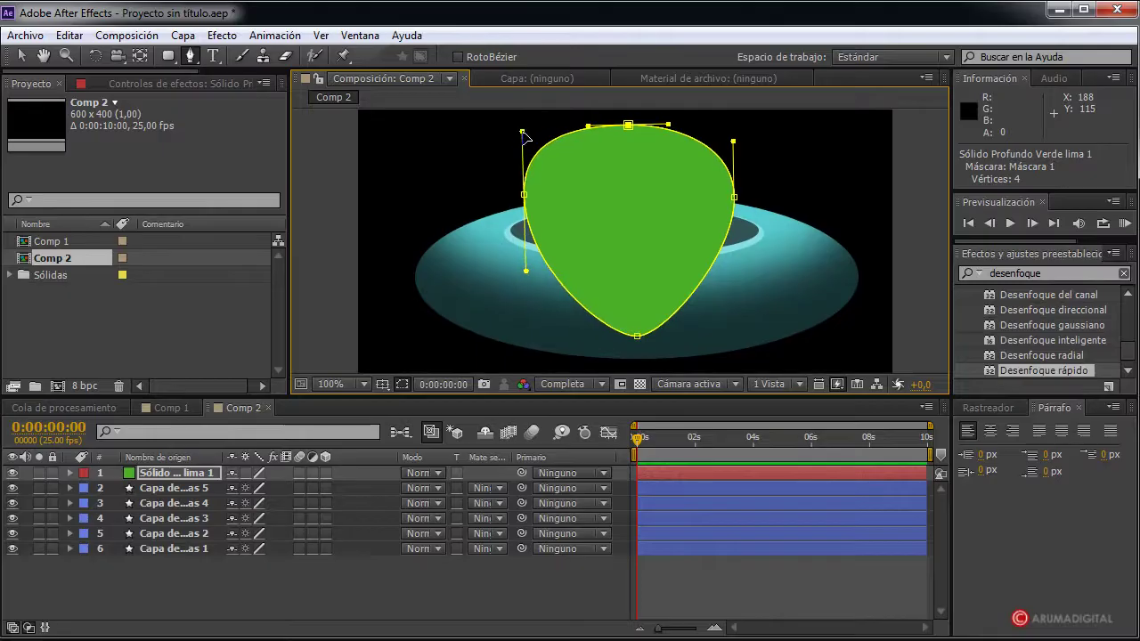
left_click(523, 195)
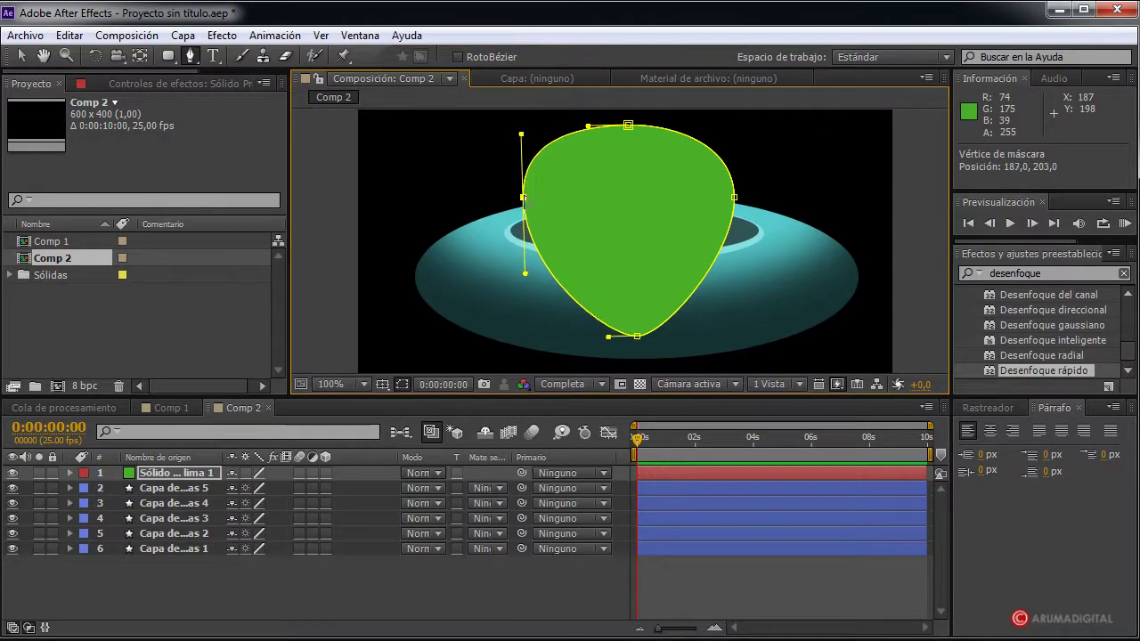
left_click_drag(608, 337, 596, 336)
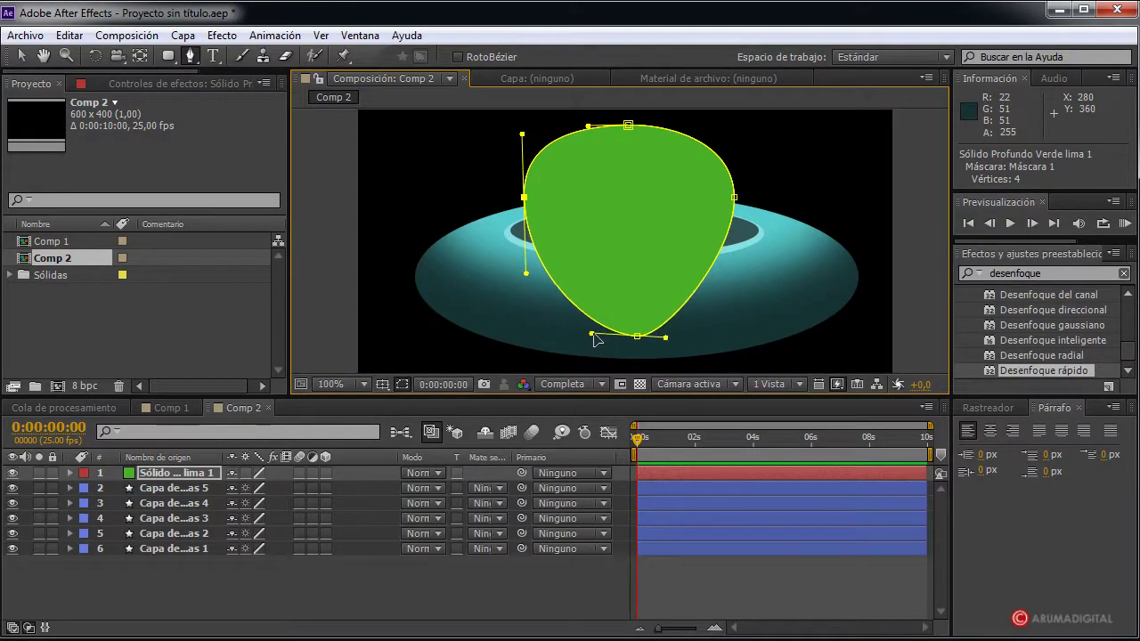
left_click(637, 336)
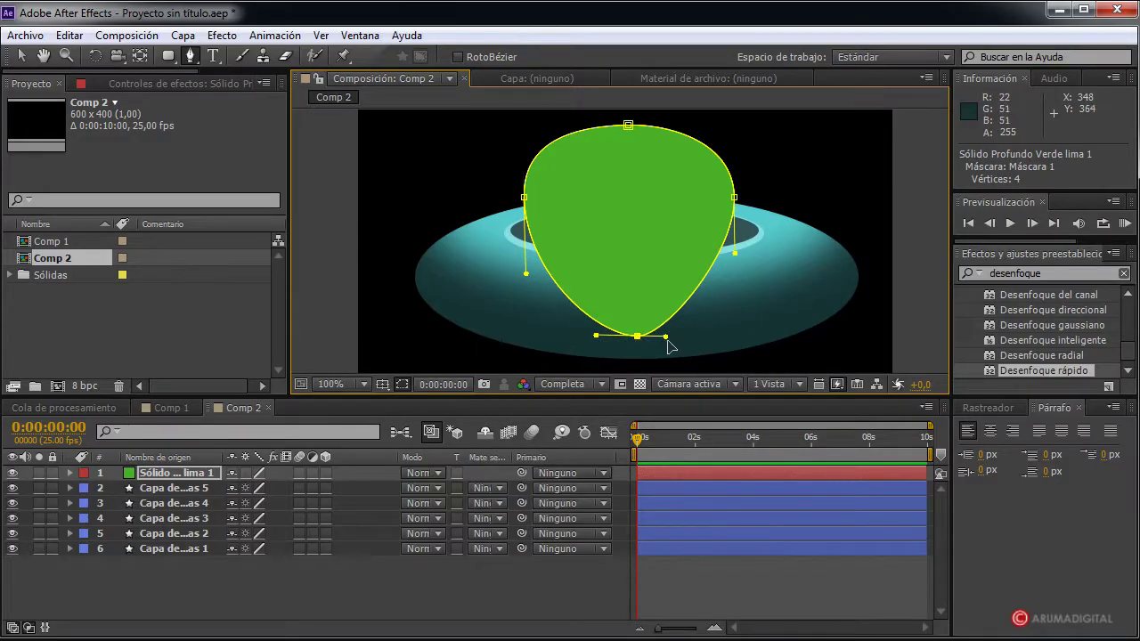
left_click_drag(667, 338, 676, 337)
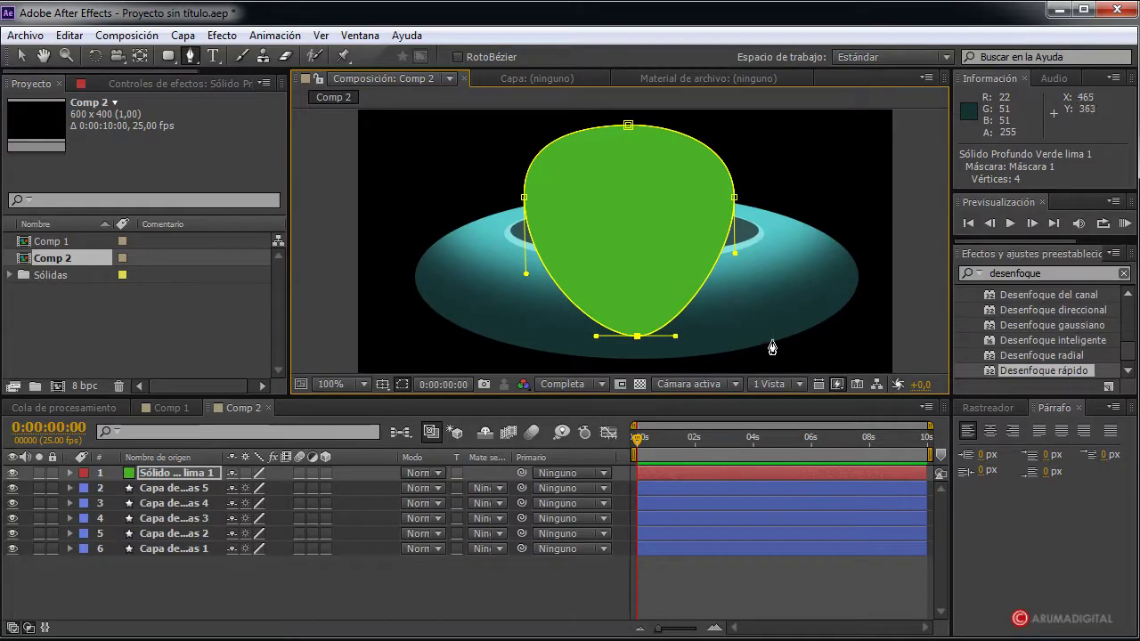
left_click(22, 56)
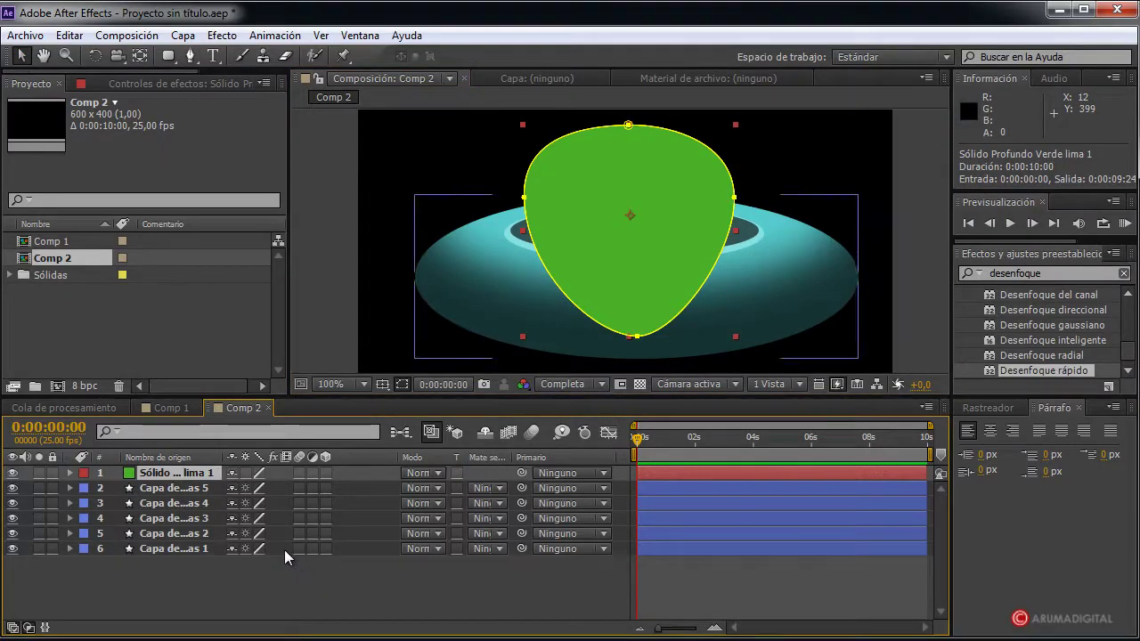
Scale the green head to 50% and move it up toward the saucer opening
key("s")
left_click_drag(262, 497, 210, 488)
mouse_move(629, 239)
left_mouse_down()
mouse_move(642, 199)
mouse_move(633, 198)
left_mouse_up()
left_click(903, 219)
Inspect the head's position over the saucer opening at 200% and 100% zoom
key("period")
left_click_drag(839, 222, 797, 340)
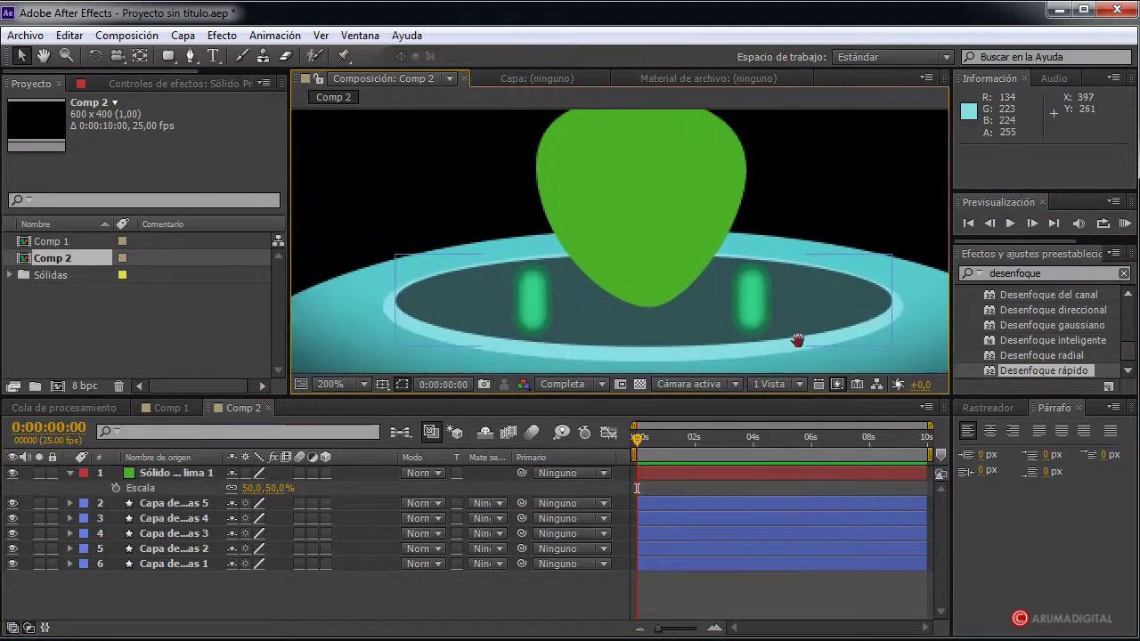
left_click(611, 233)
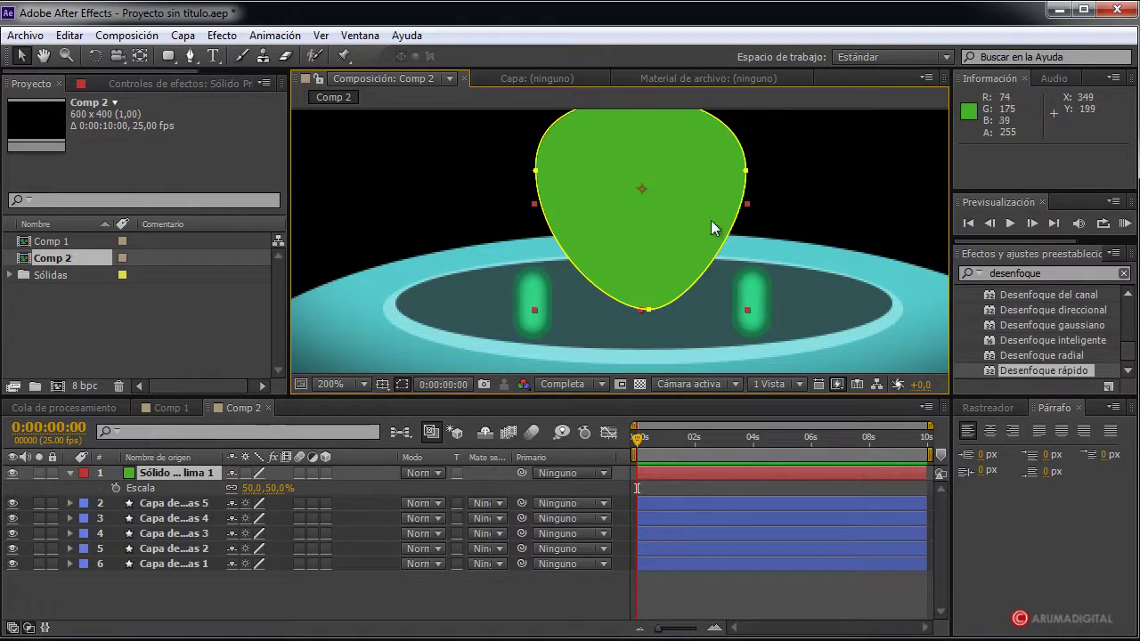
key("comma")
left_click(575, 277)
left_click(630, 241)
left_click(733, 276)
Nudge the head slightly up-left between the two glowing capsules
key("period")
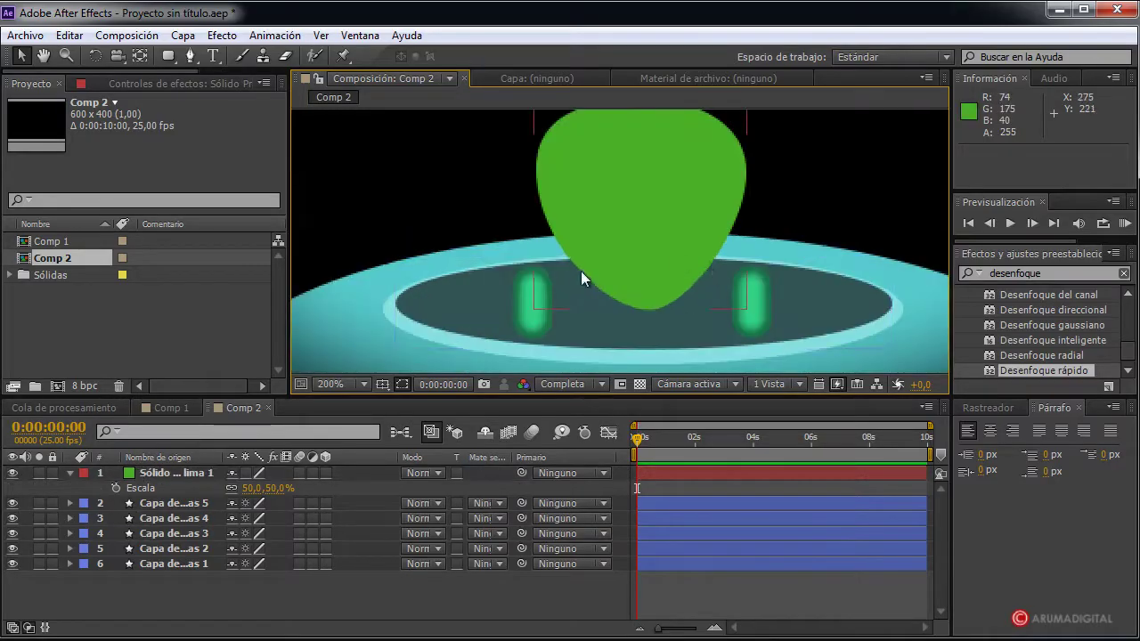
left_click(583, 272)
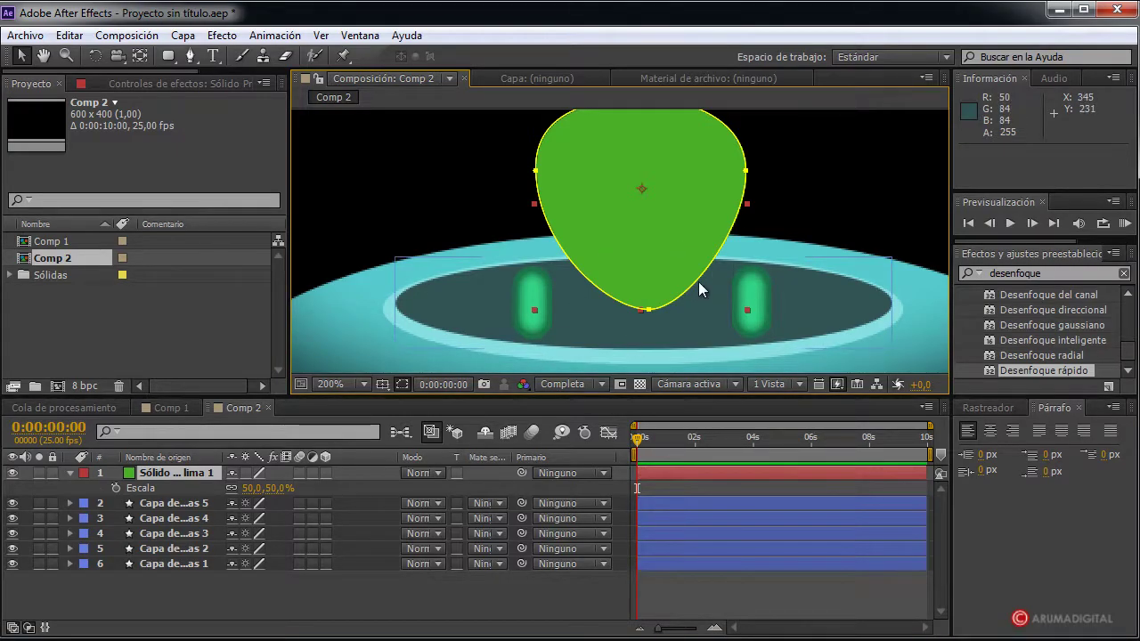
left_click_drag(649, 276, 643, 273)
key("comma")
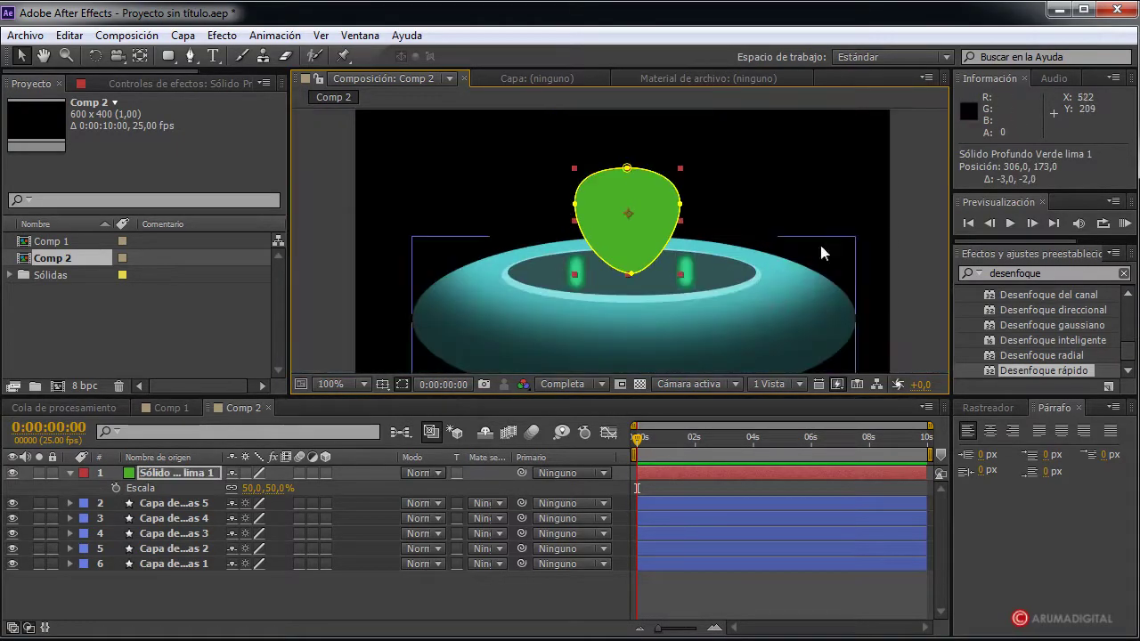
left_click(910, 236)
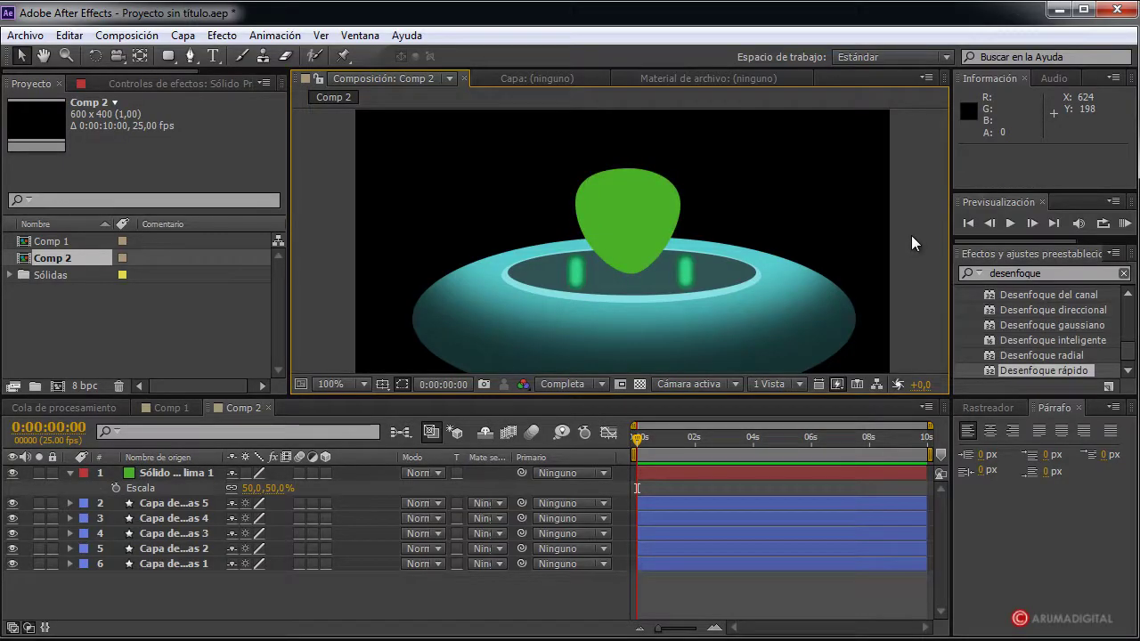
key("period")
Add an Inner Shadow layer style to the green head and expand its settings
left_click(639, 282)
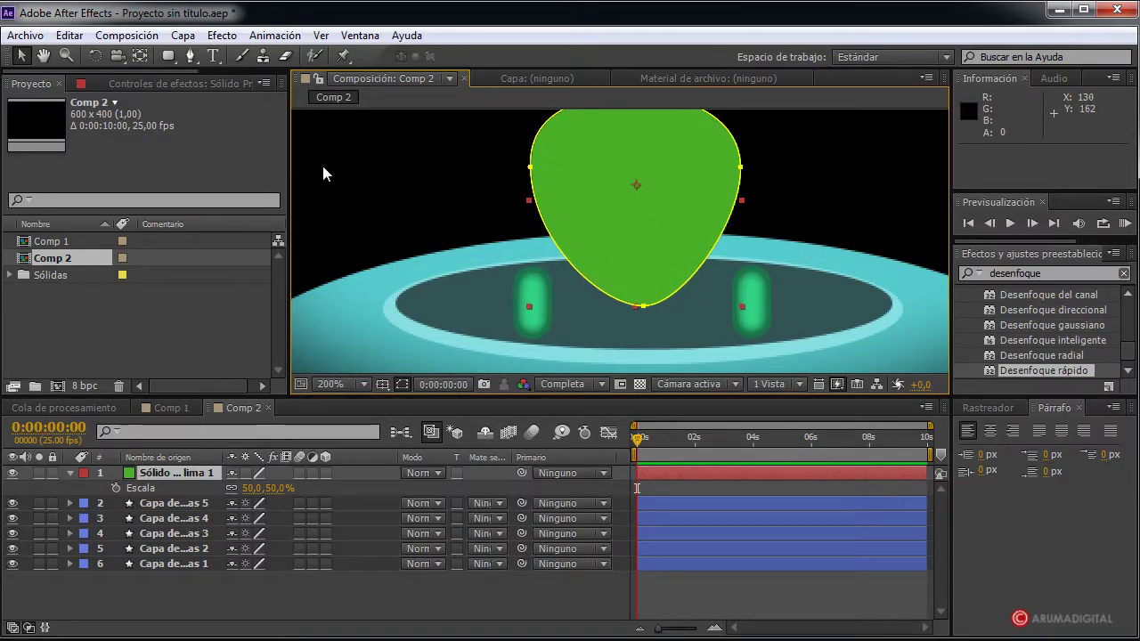
right_click(191, 477)
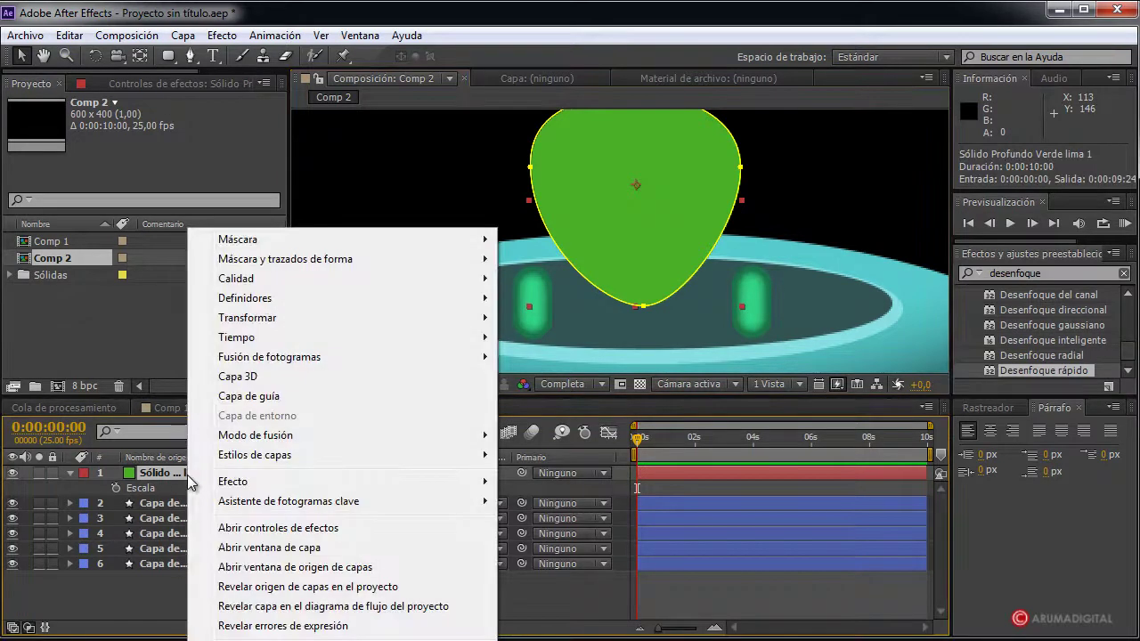
mouse_move(257, 466)
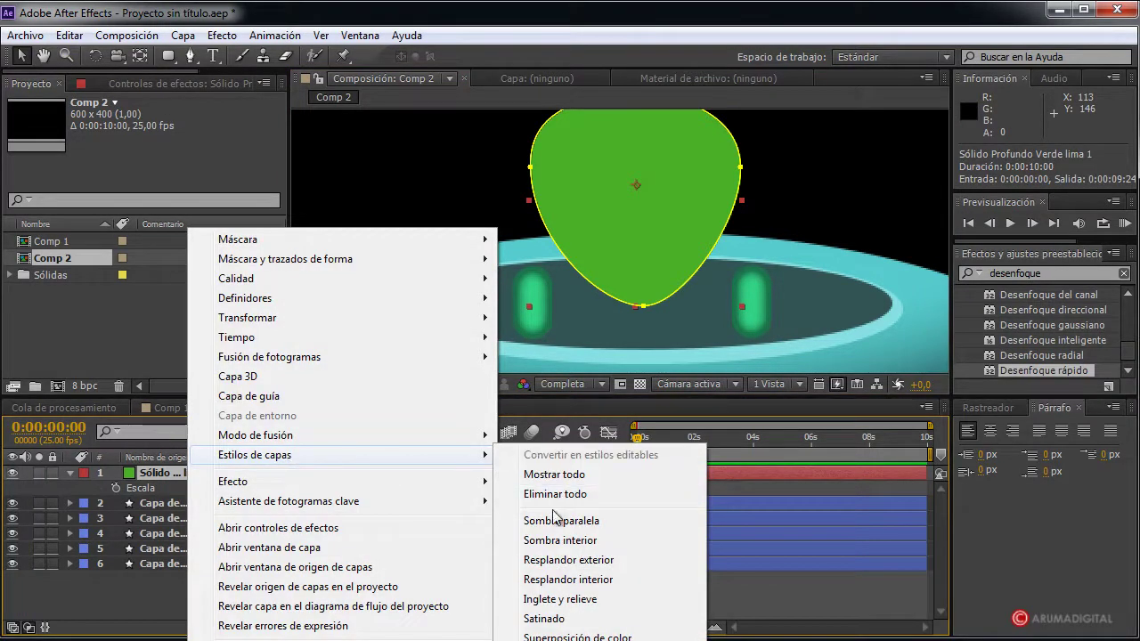
left_click(563, 541)
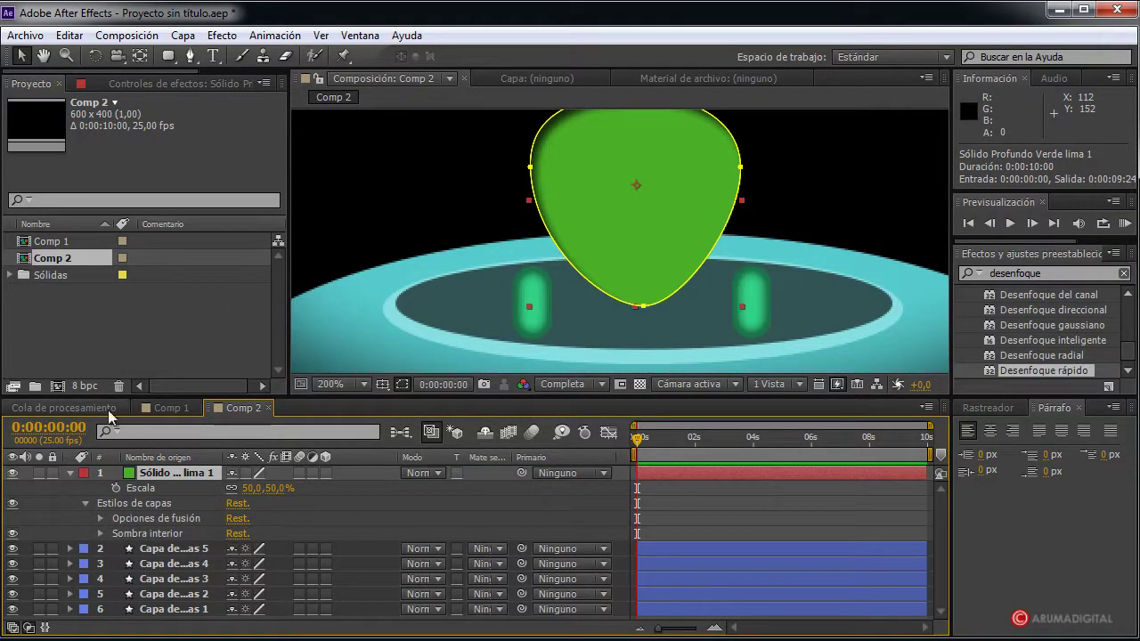
left_click(101, 534)
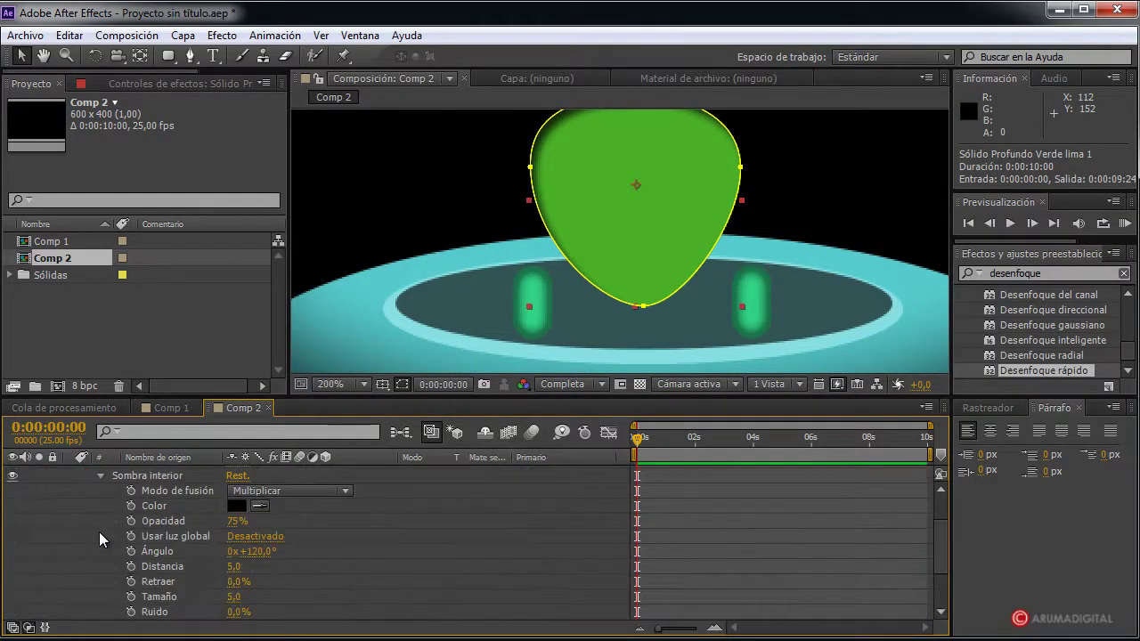
Set the inner shadow Distance to 0, Choke to 20% and Size to 33
scroll(285, 559, "down", 2)
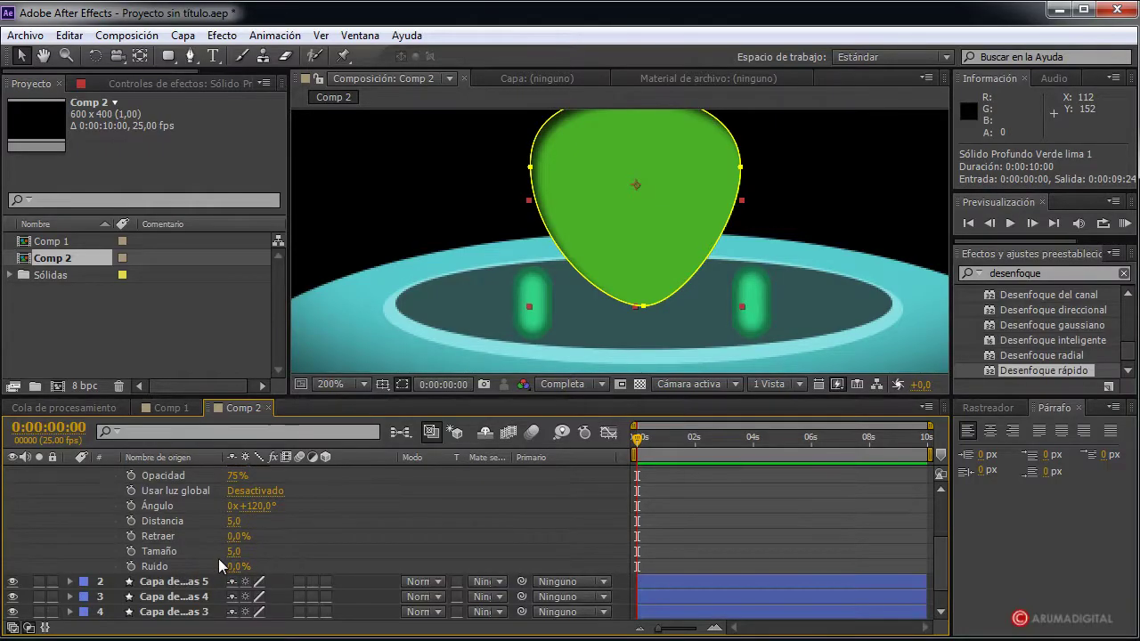
left_click_drag(240, 527, 230, 522)
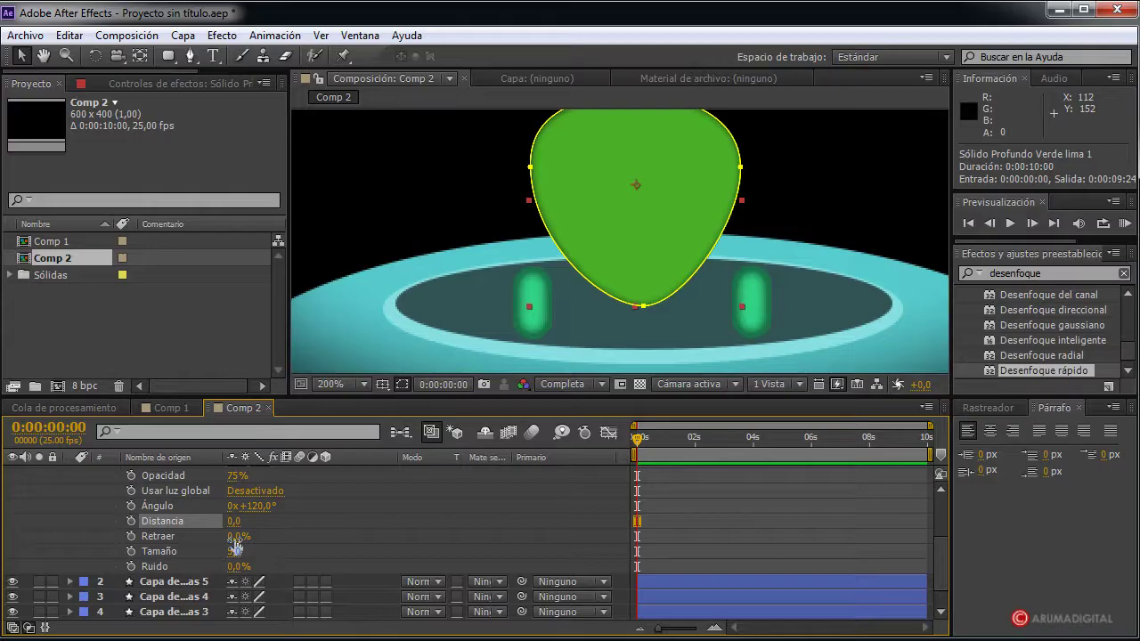
left_click_drag(236, 539, 309, 527)
left_click(267, 537)
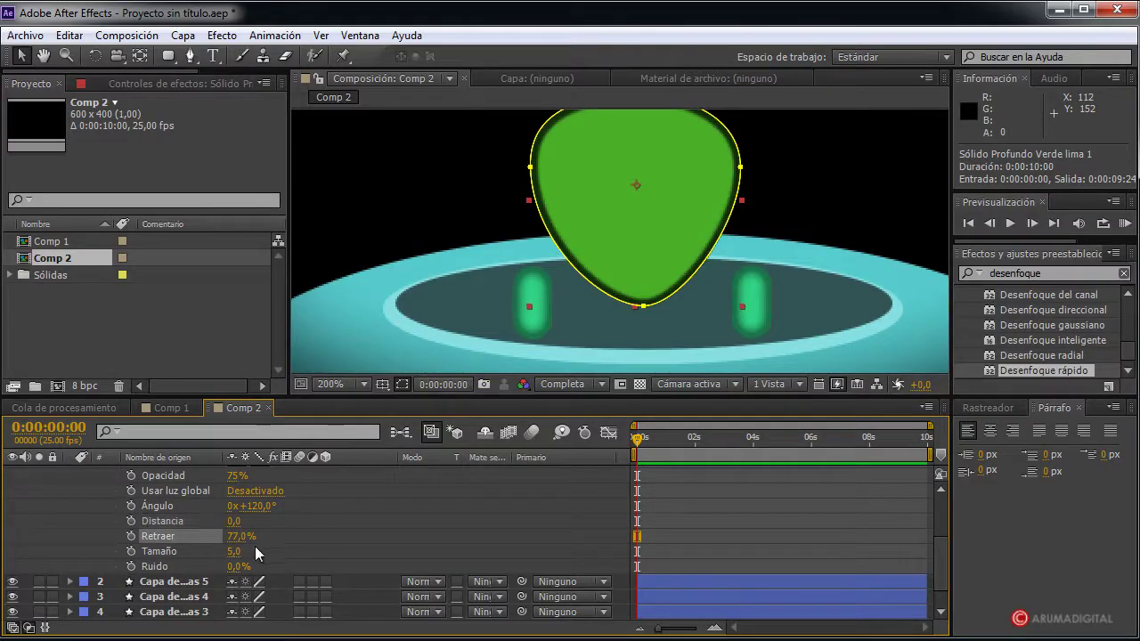
left_click_drag(233, 551, 255, 545)
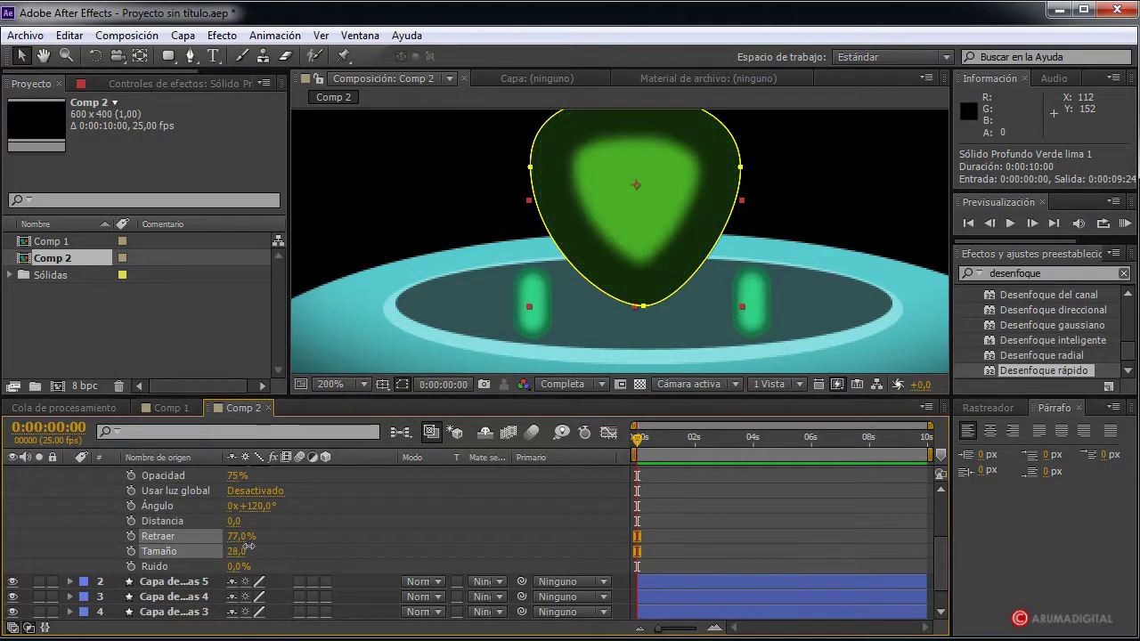
mouse_move(236, 536)
left_mouse_down()
mouse_move(178, 536)
mouse_move(243, 552)
mouse_move(256, 536)
left_mouse_up()
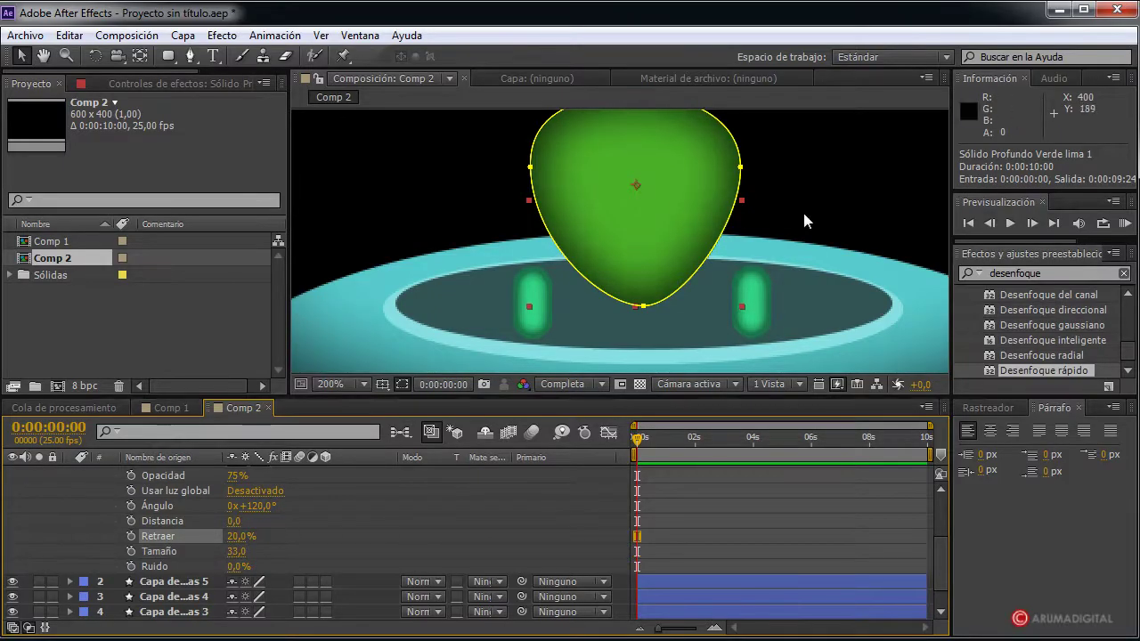
scroll(809, 224, "down", 1)
Review the shaded head, then switch the shape tool to Ellipse
left_click(910, 203)
scroll(910, 201, "up", 1)
scroll(910, 201, "down", 1)
scroll(910, 200, "up", 1)
scroll(749, 191, "up", 2)
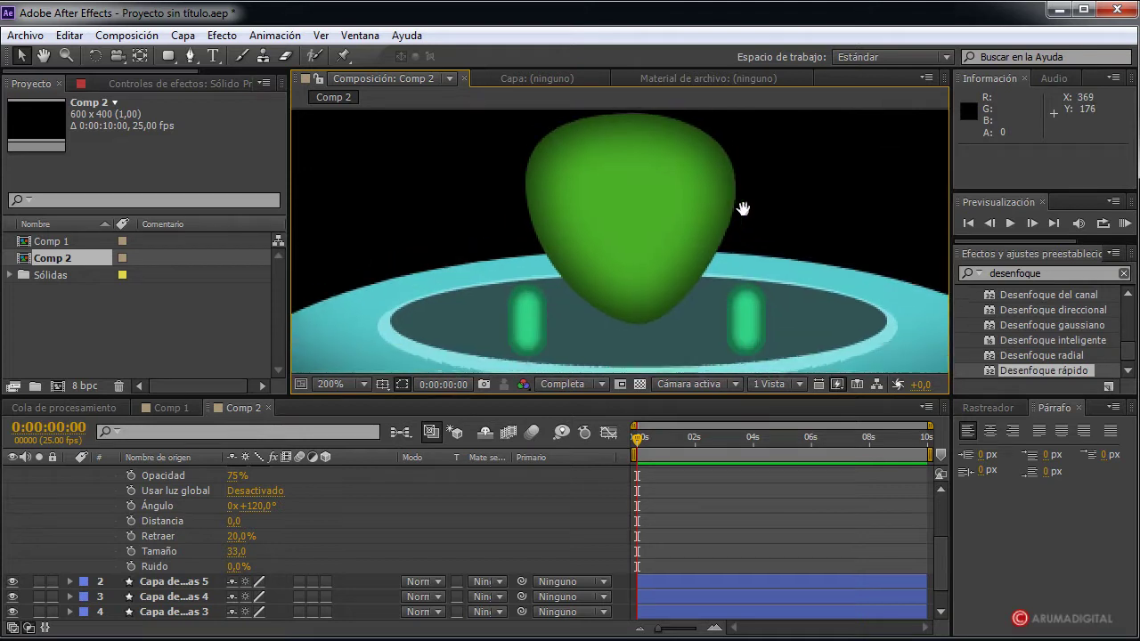
left_click(708, 230)
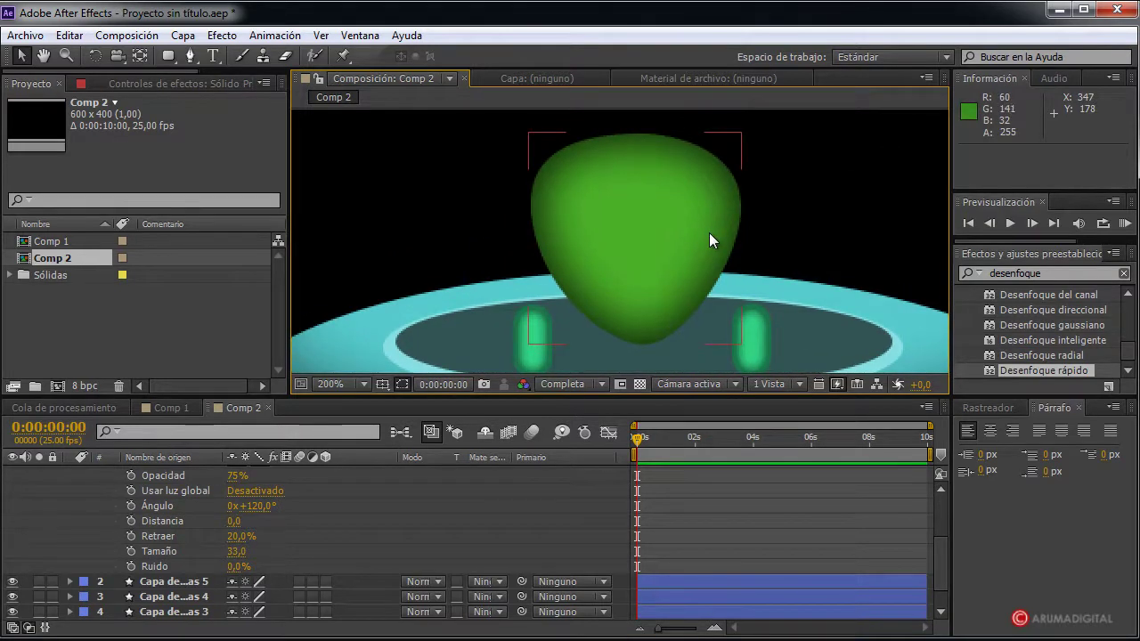
scroll(708, 232, "down", 1)
scroll(708, 229, "up", 1)
left_click(492, 276)
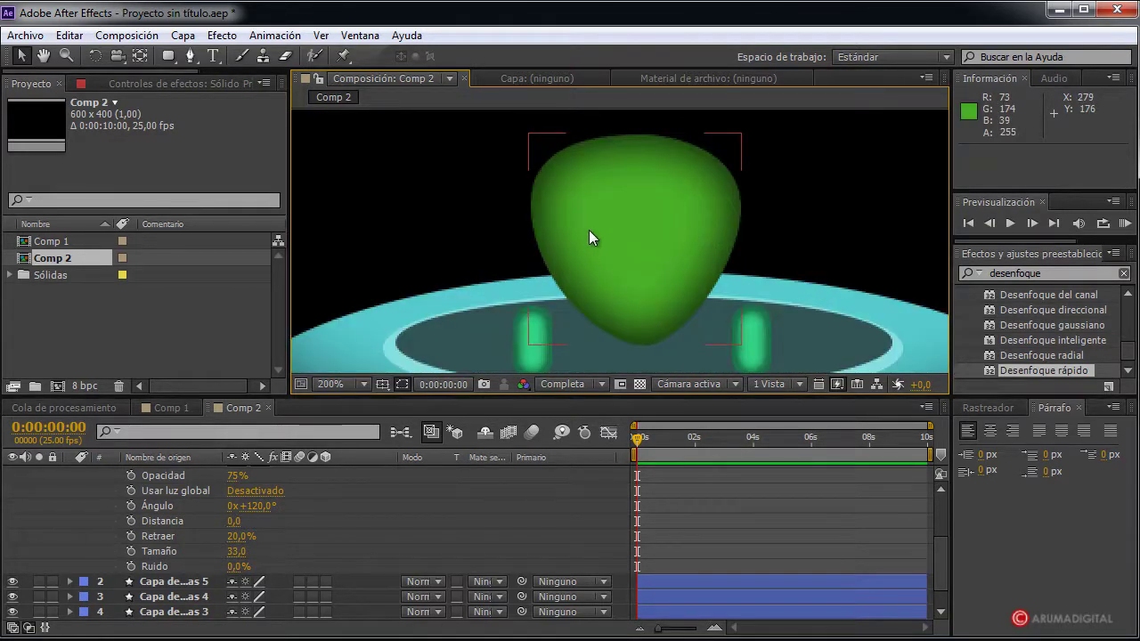
left_click(167, 56)
left_click_drag(167, 59, 227, 91)
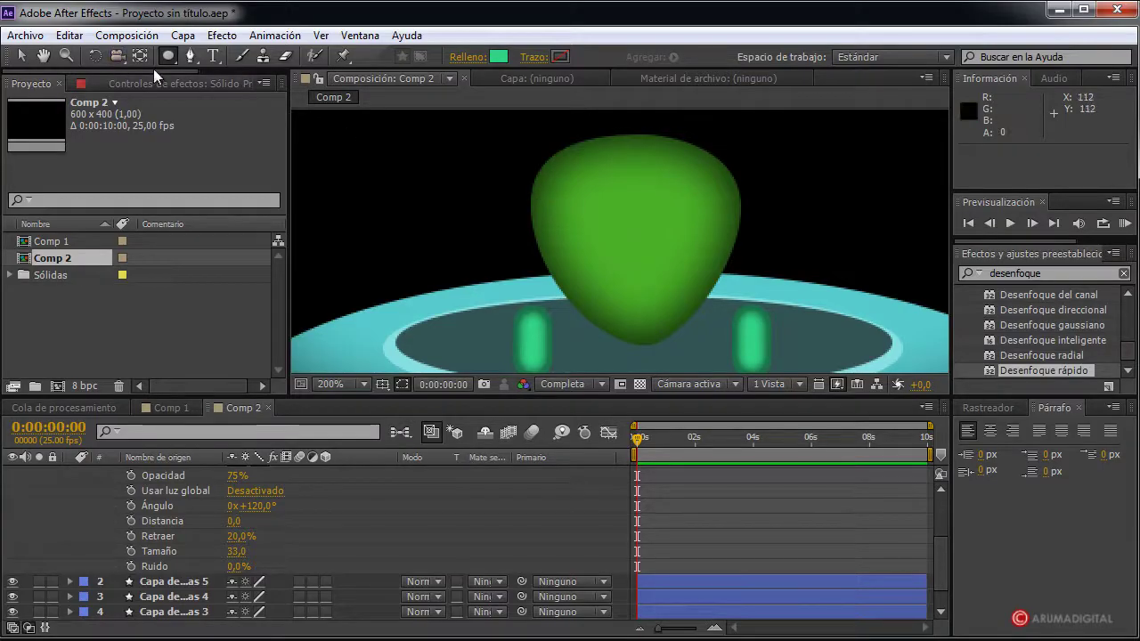
left_click(196, 35)
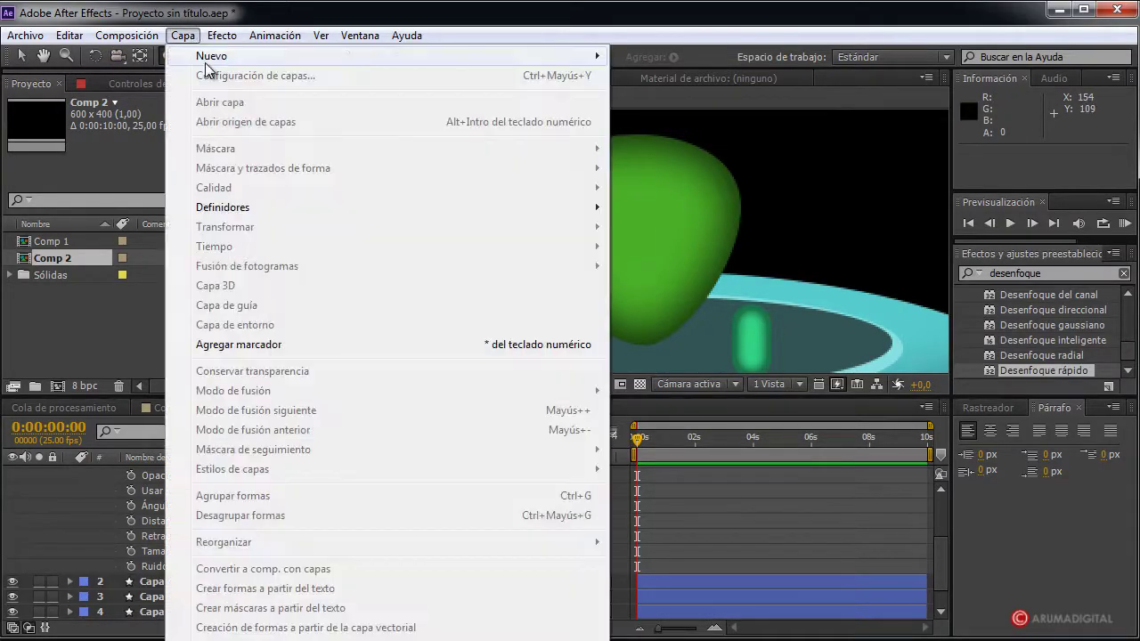
mouse_move(210, 60)
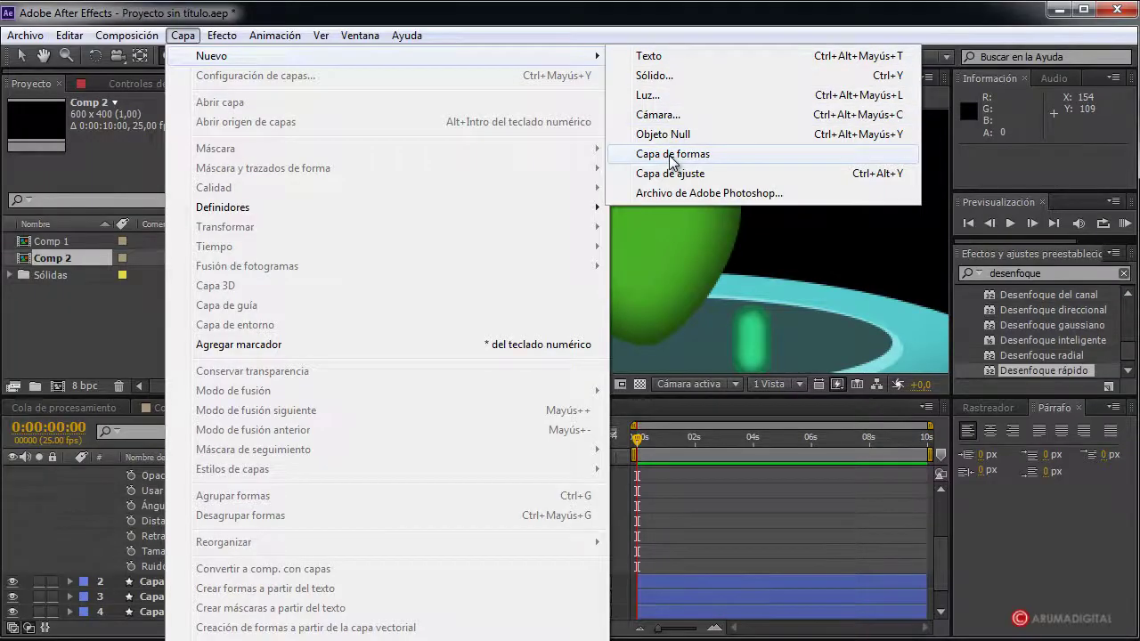
left_click(673, 154)
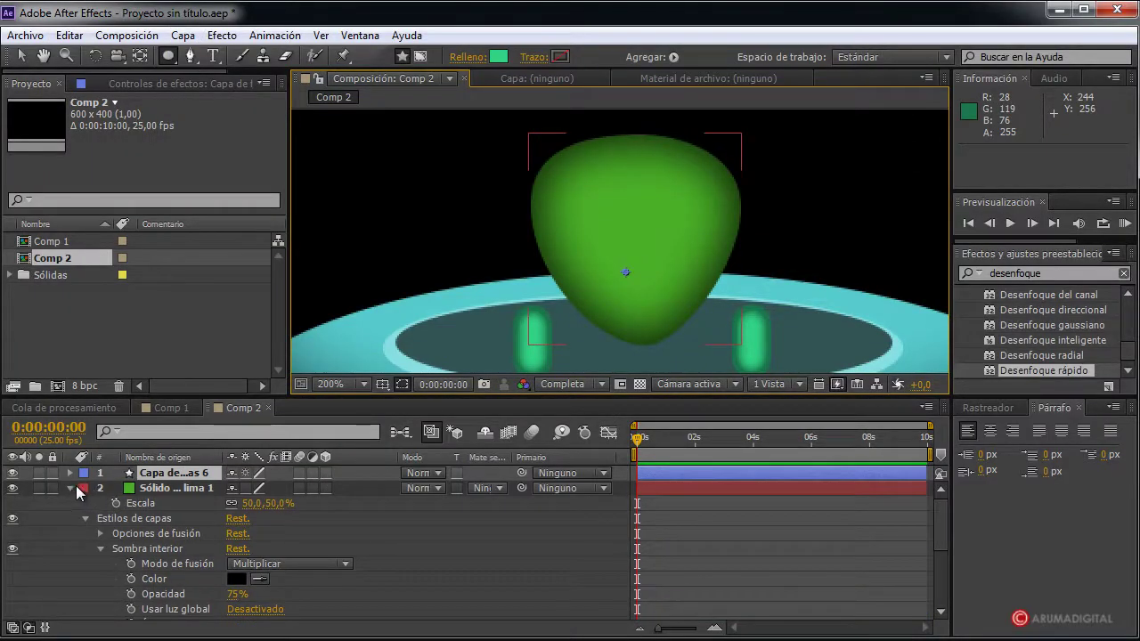
key("Delete")
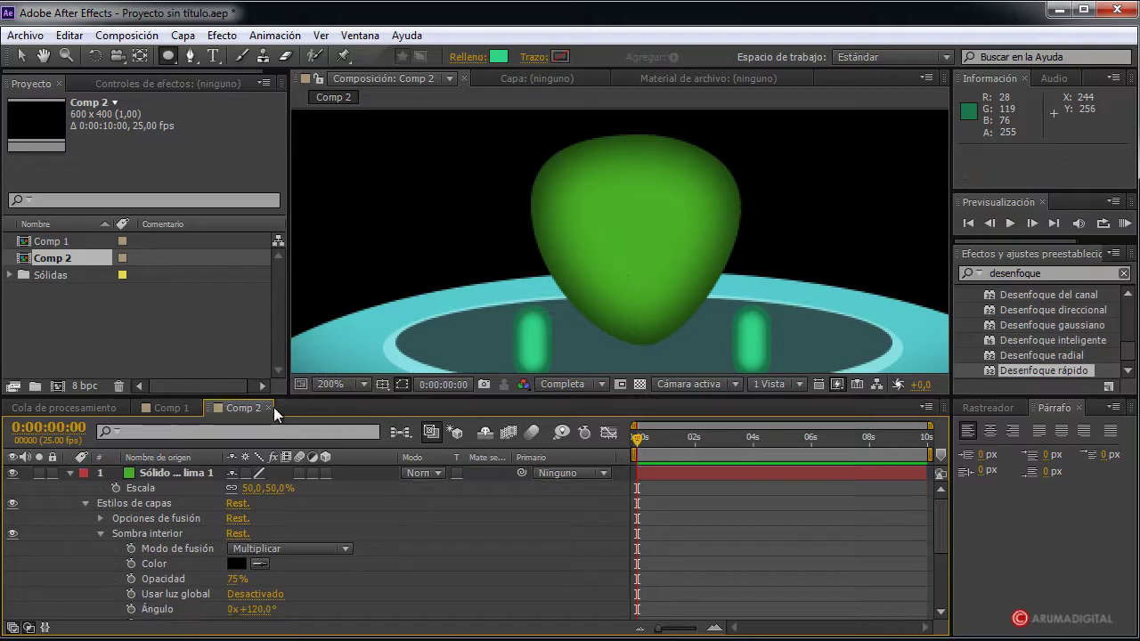
left_click(193, 40)
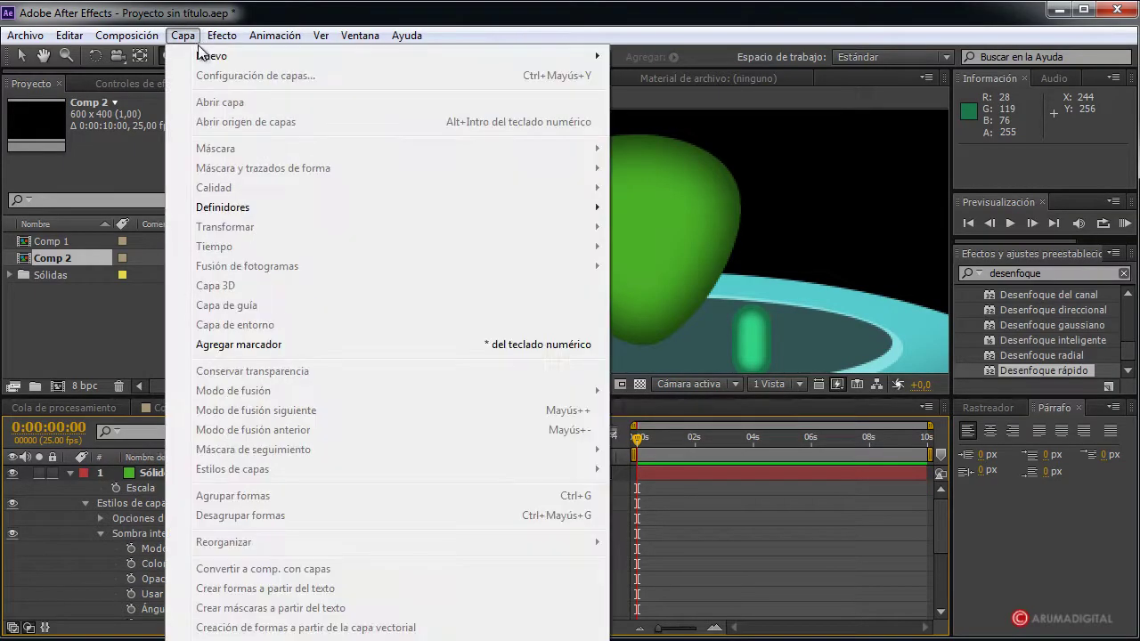
mouse_move(214, 55)
left_click(653, 75)
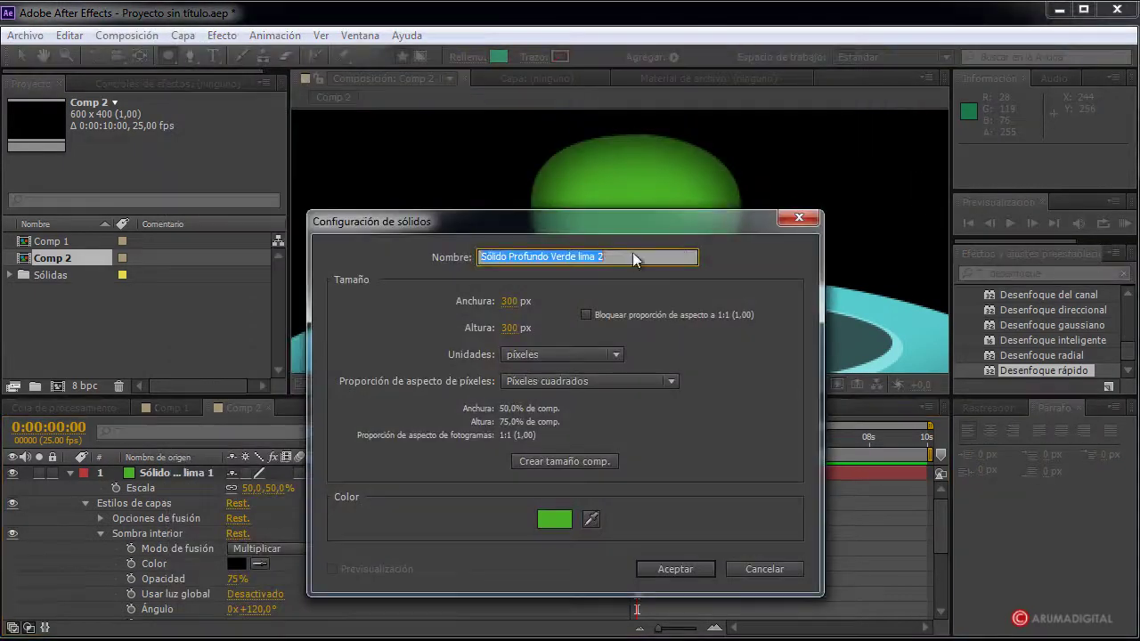
left_click(559, 525)
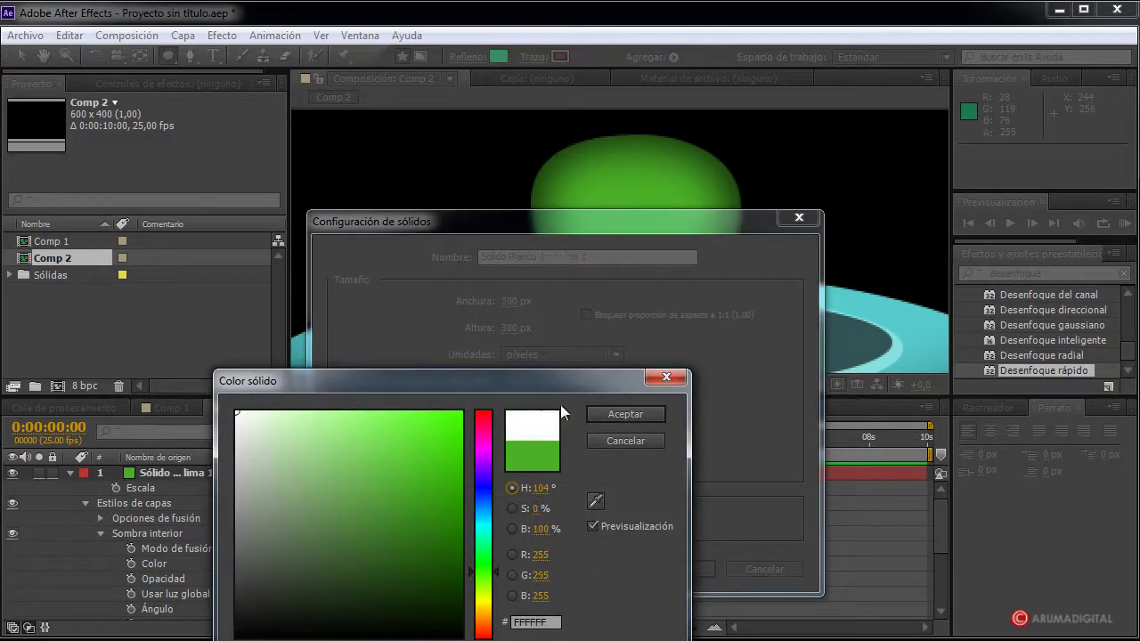
left_click(625, 414)
left_click(687, 566)
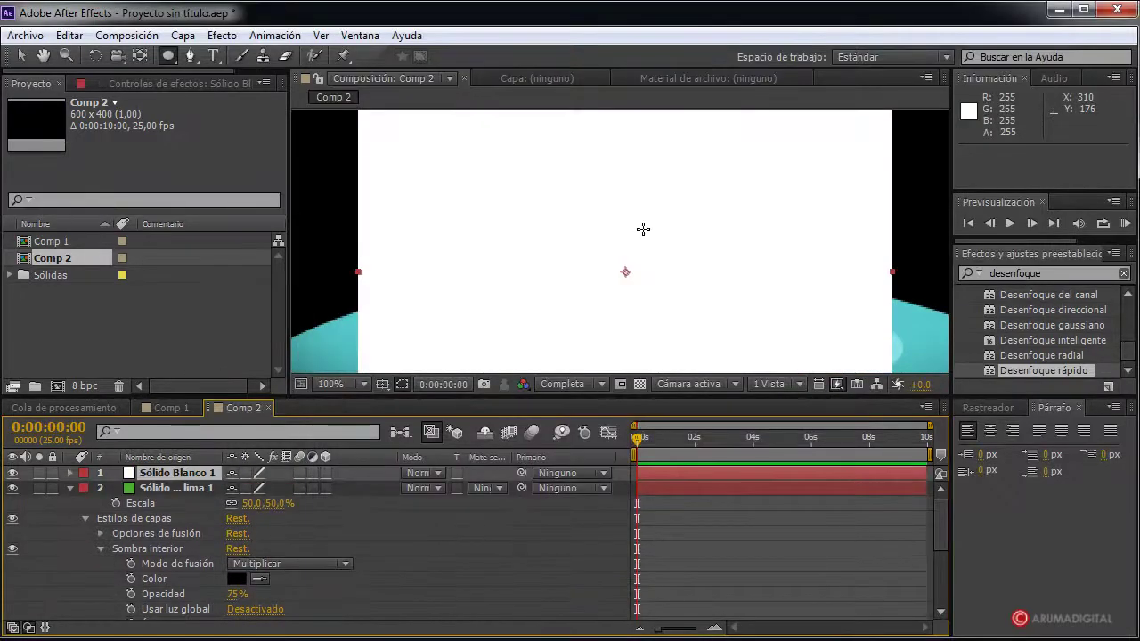
scroll(547, 224, "down", 2)
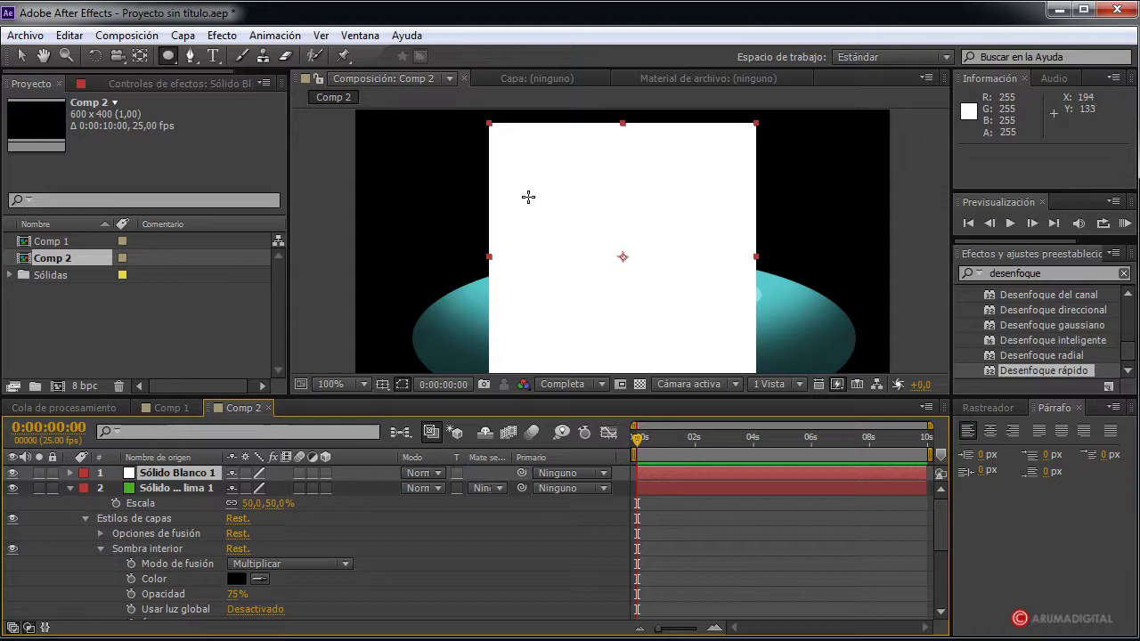
left_click(528, 197)
key("ctrl+z")
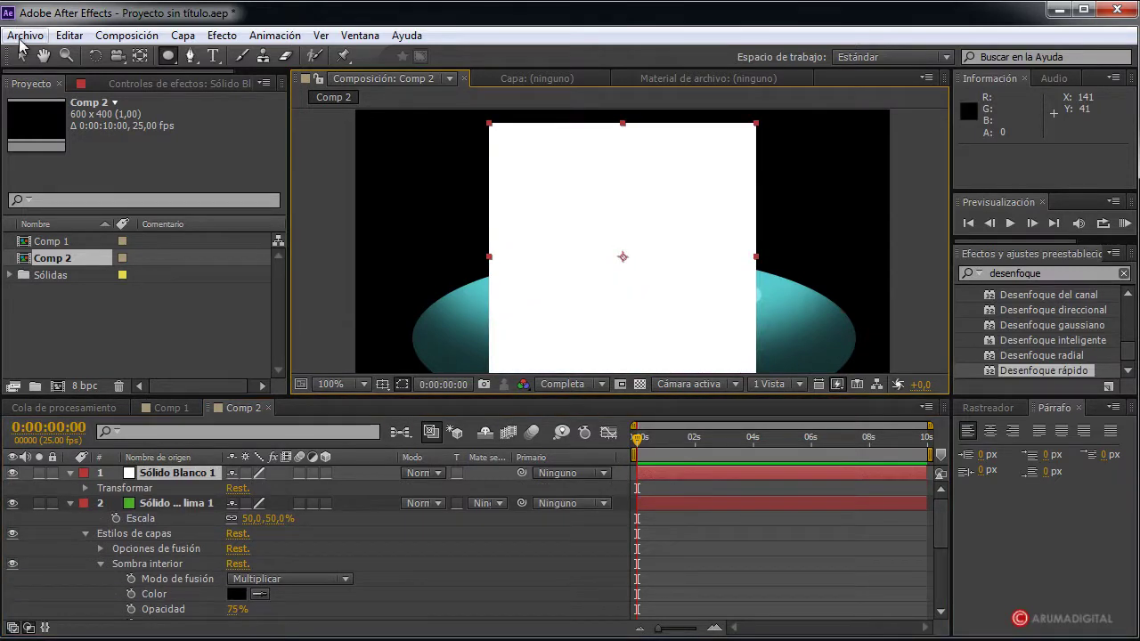
left_click(69, 35)
left_click(89, 73)
left_click(192, 55)
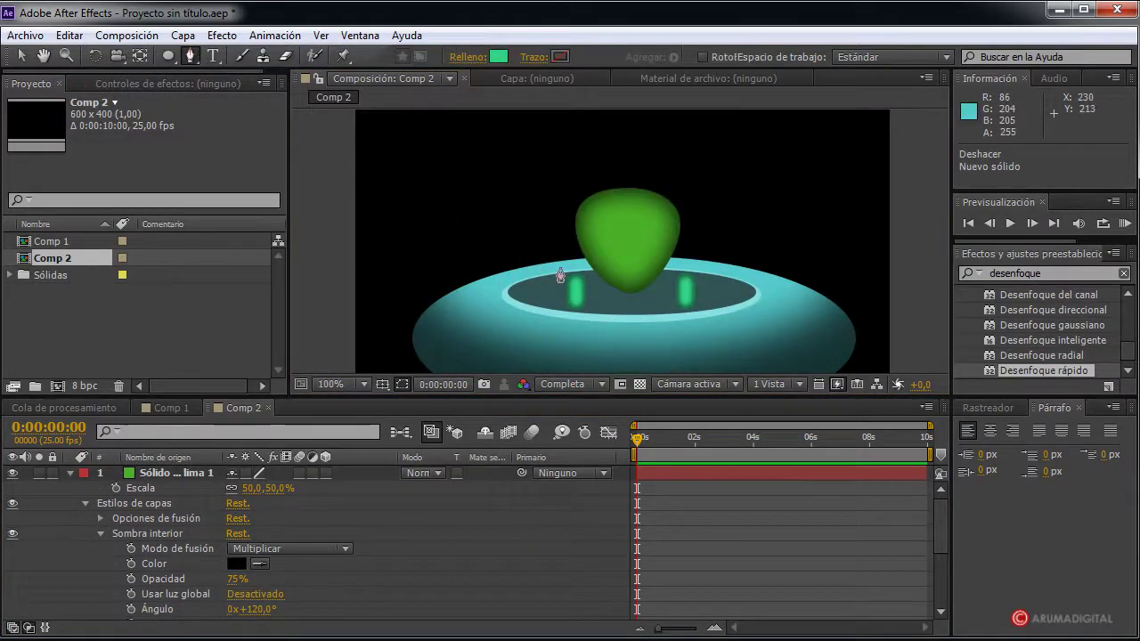
Create a new white 300×300 solid, Sólido Blanco 1, above the green head
left_click(173, 472)
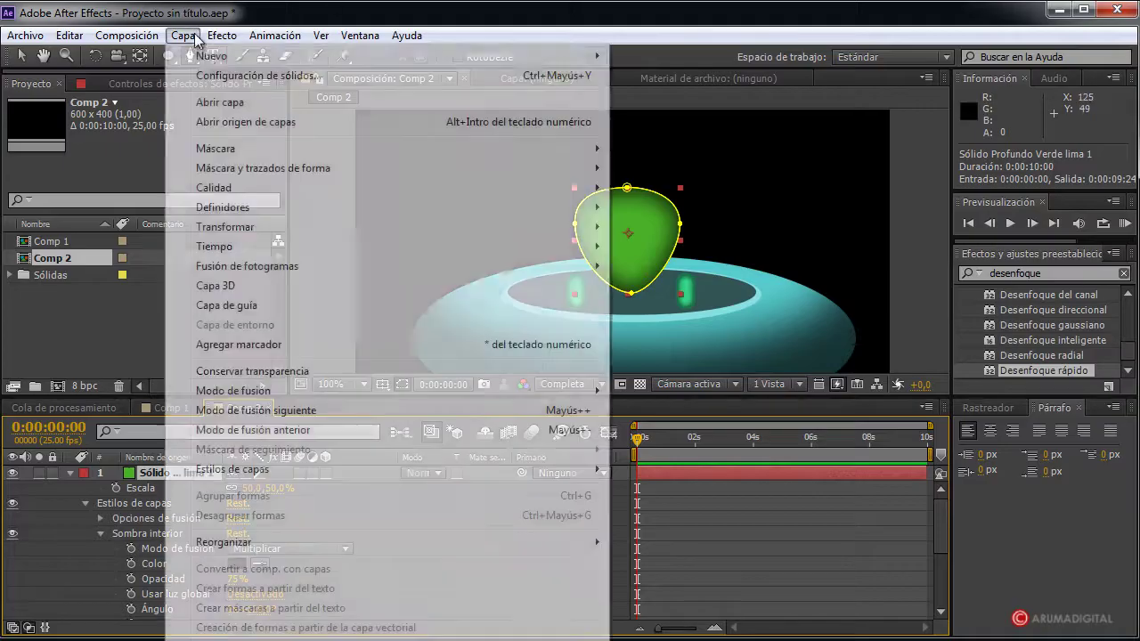
left_click(182, 35)
mouse_move(214, 56)
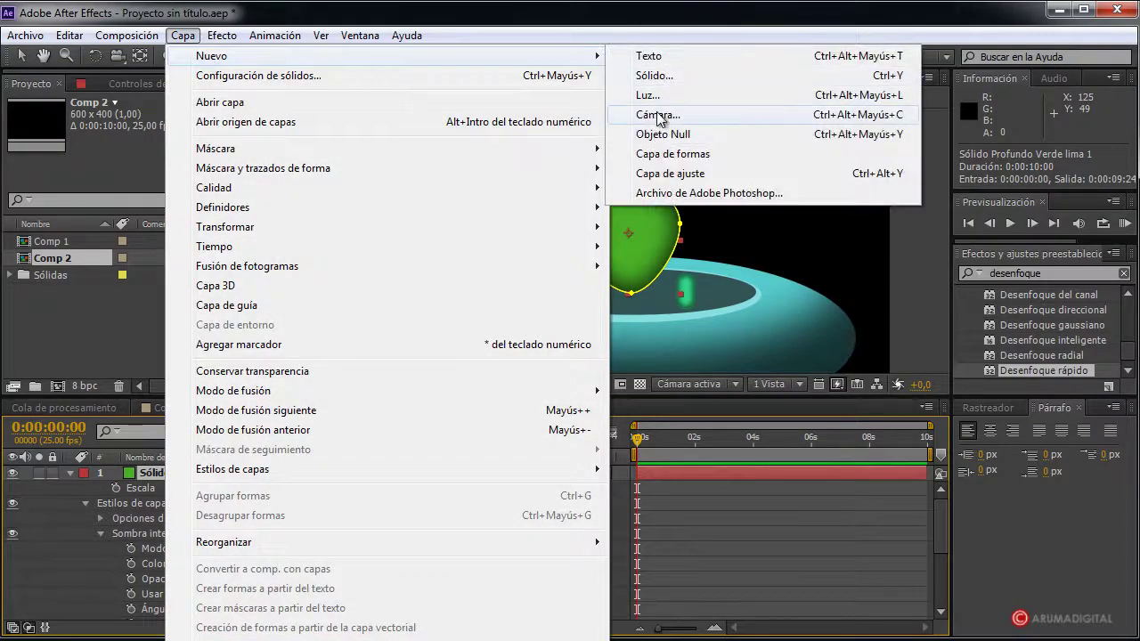
left_click(659, 77)
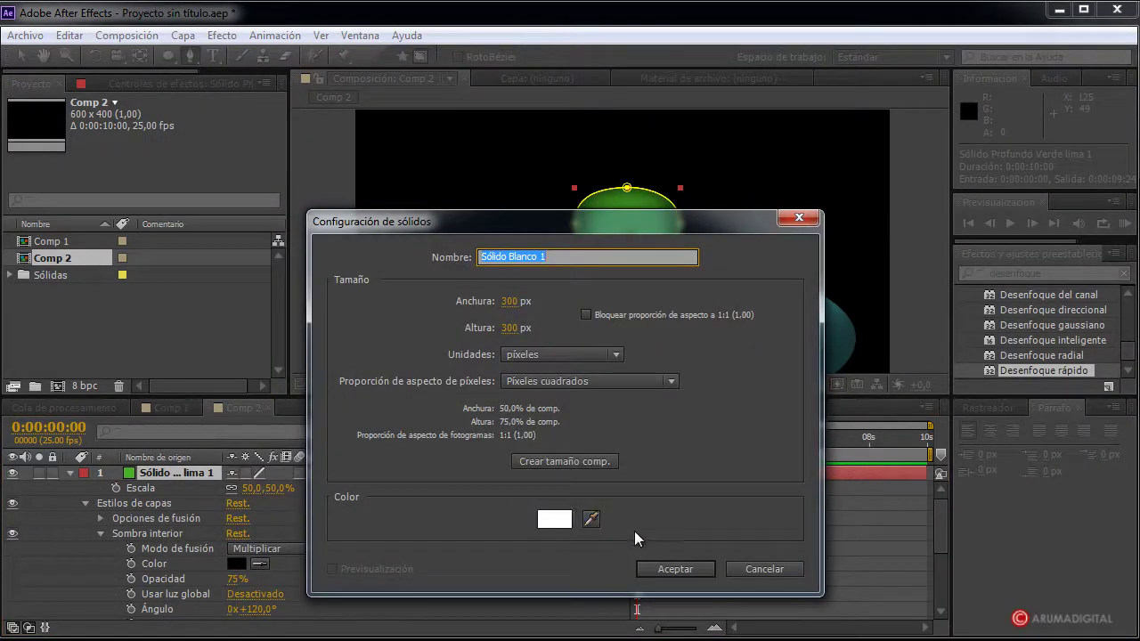
left_click(671, 565)
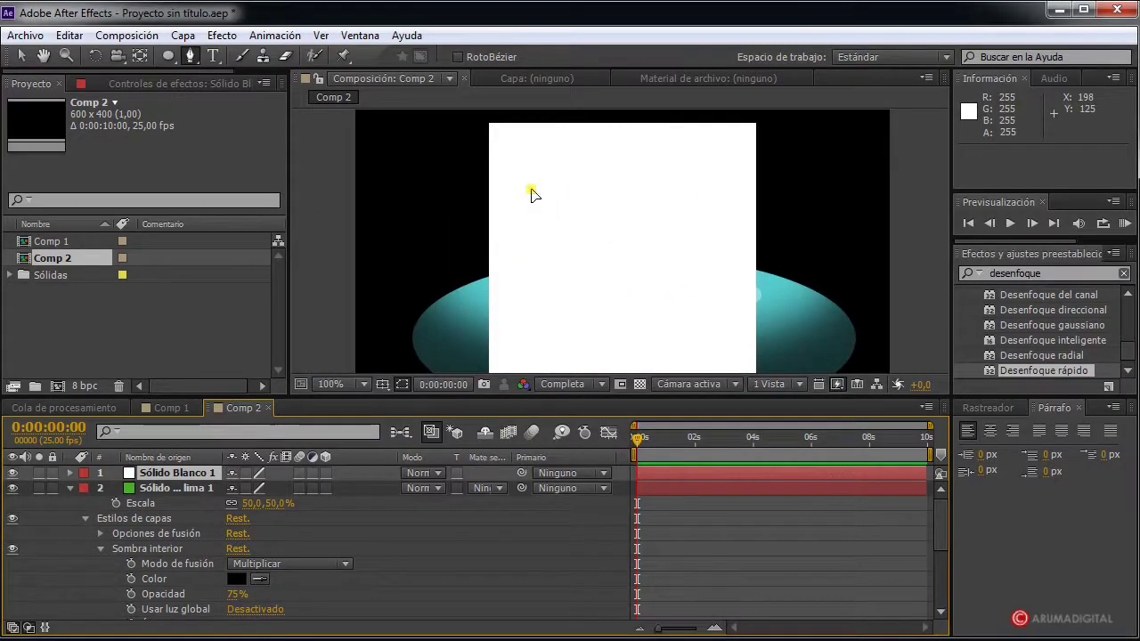
Mask the white solid into a closed three-point curved fang shape
left_click(530, 189)
left_click(724, 271)
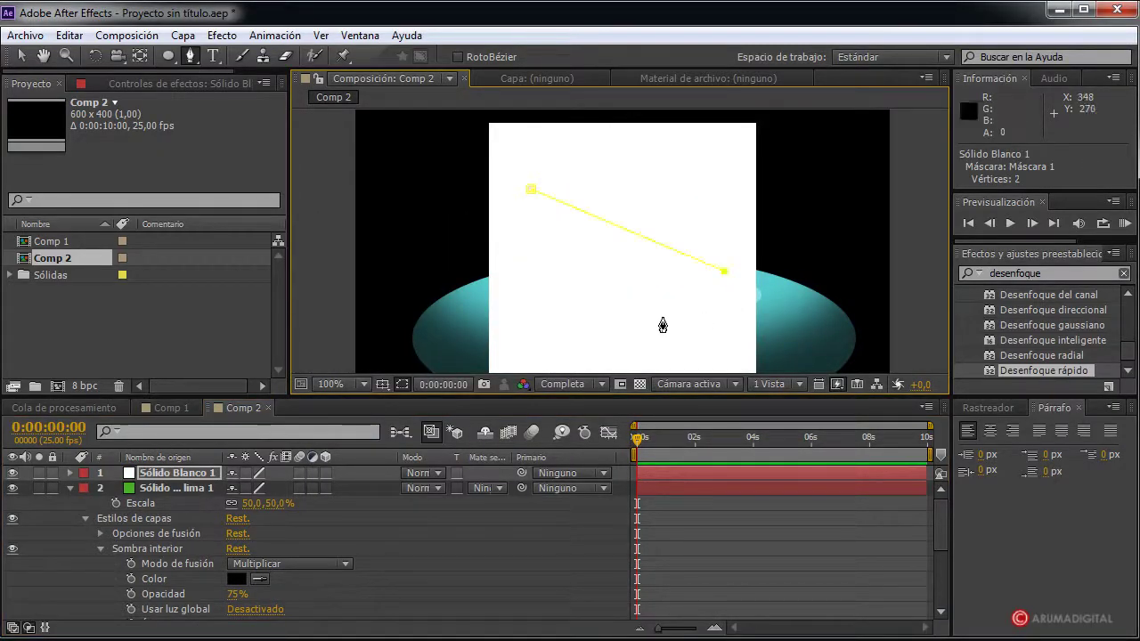
left_click_drag(607, 291, 567, 279)
left_click(531, 191)
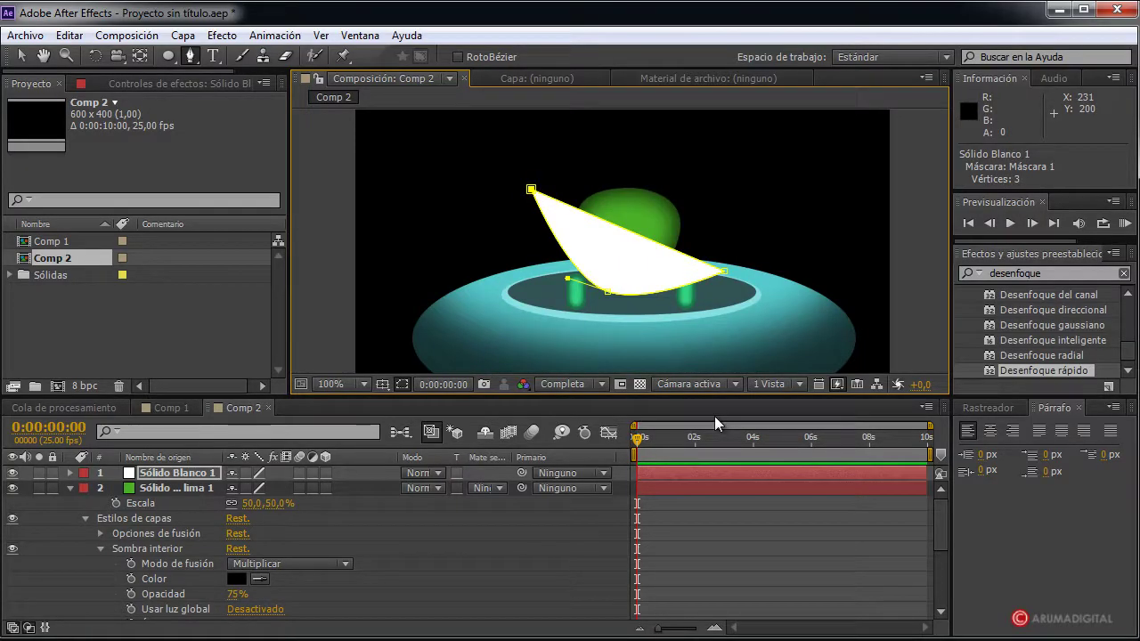
left_click(21, 55)
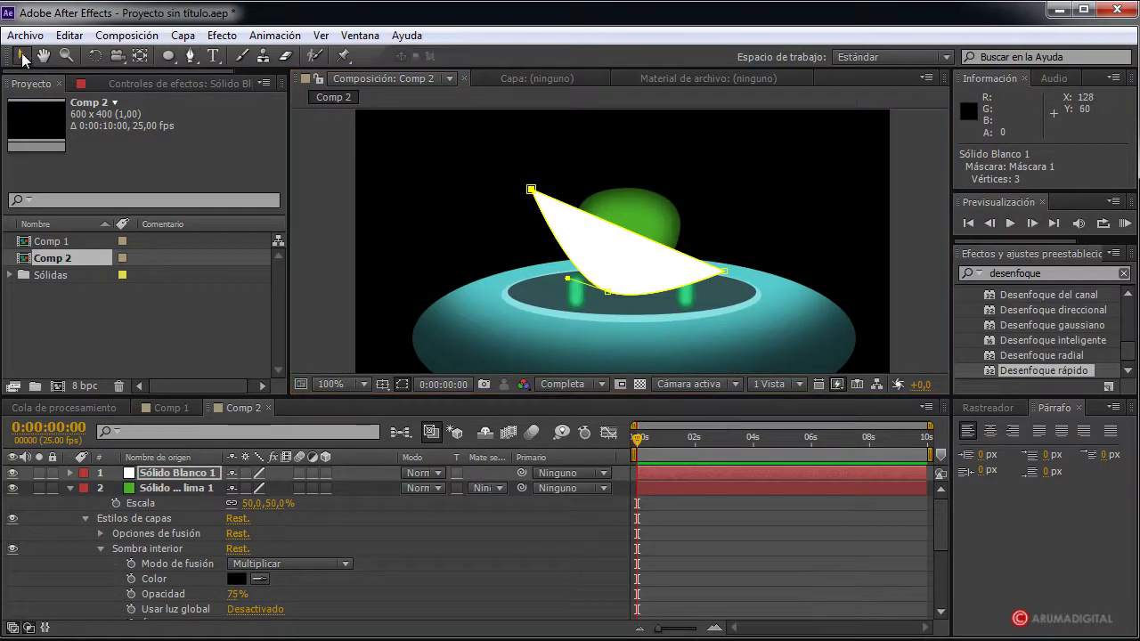
left_click(176, 478)
Scale the white sliver to 20% and move it to the head's upper left
key("s")
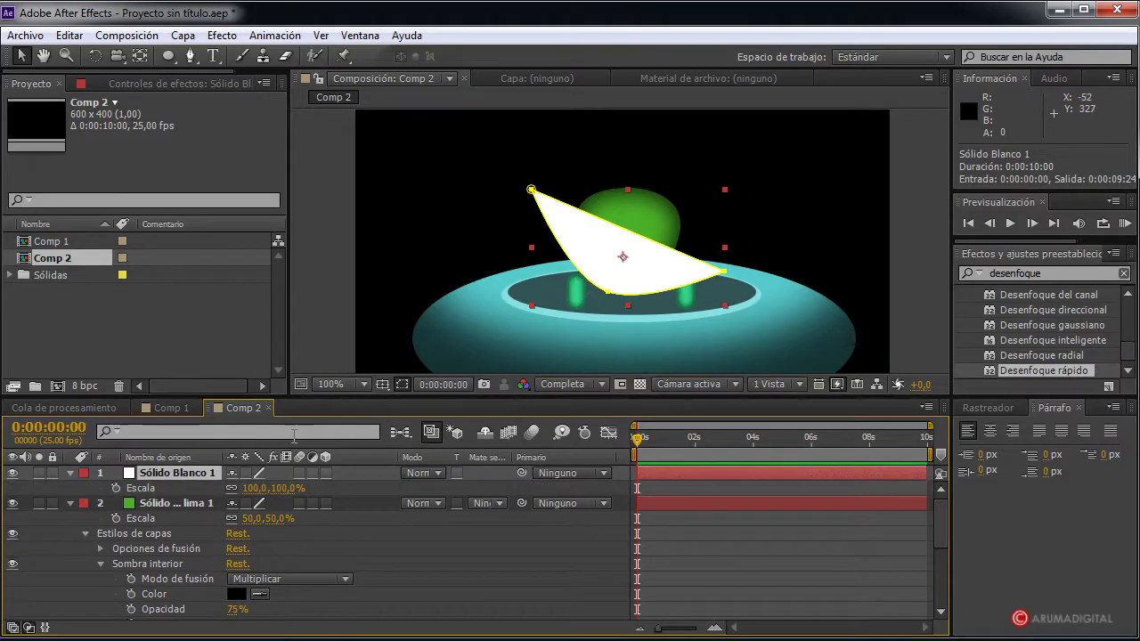
mouse_move(255, 488)
left_mouse_down()
mouse_move(178, 488)
mouse_move(189, 488)
left_mouse_up()
key("period")
key("period")
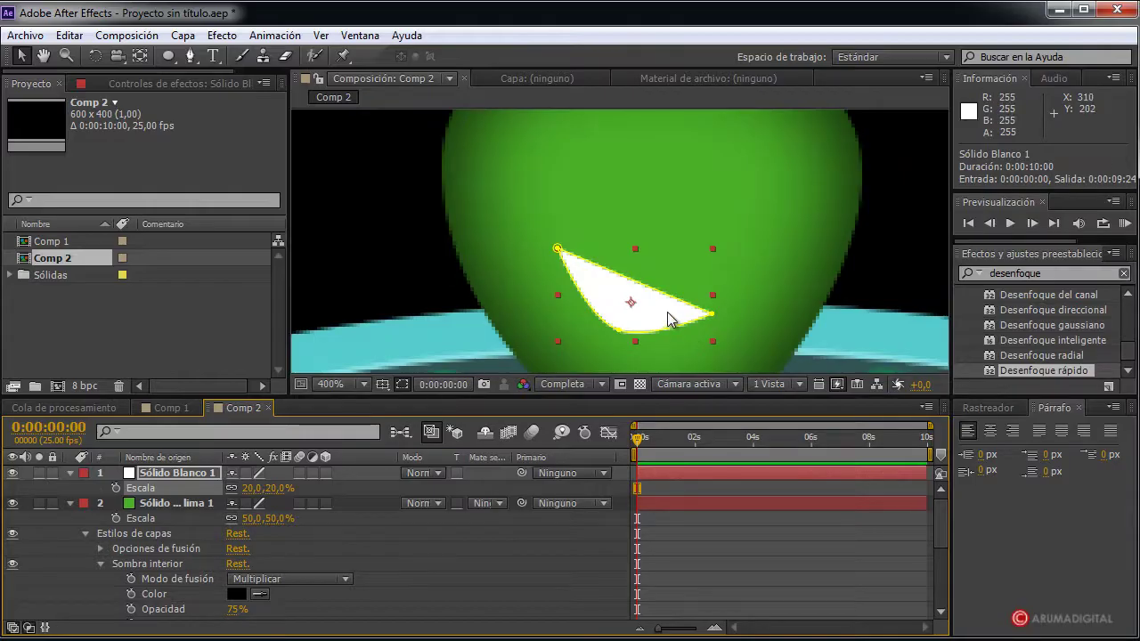
left_click_drag(667, 312, 586, 231)
key("comma")
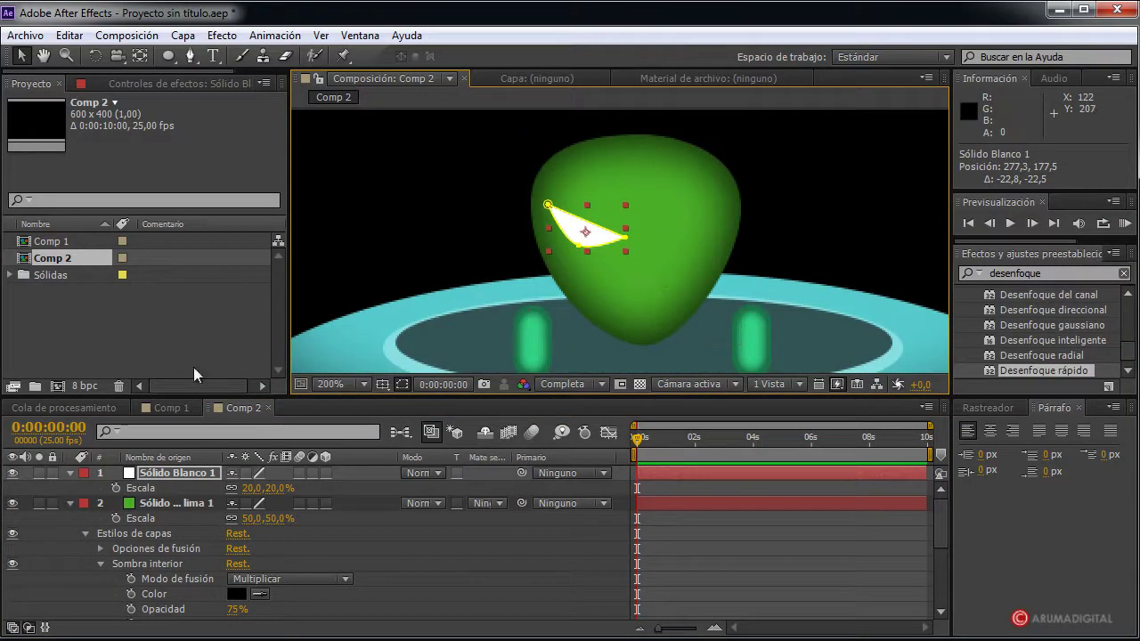
Show layer names and duplicate the Sólido Blanco 1 eye layer
left_click(165, 457)
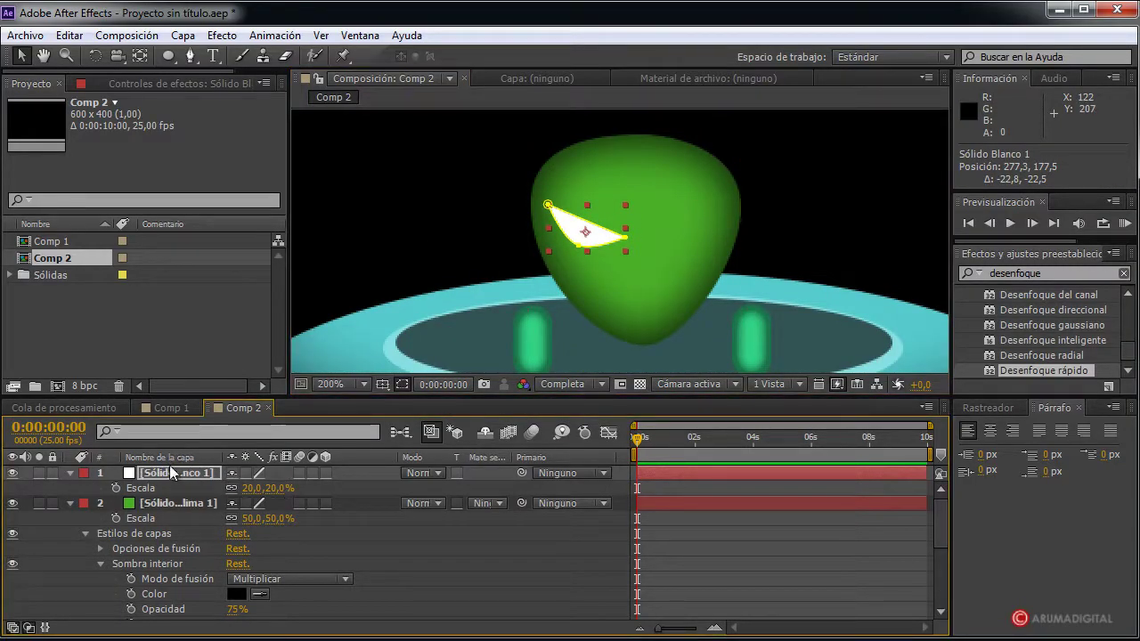
left_click(172, 473)
key("ctrl+d")
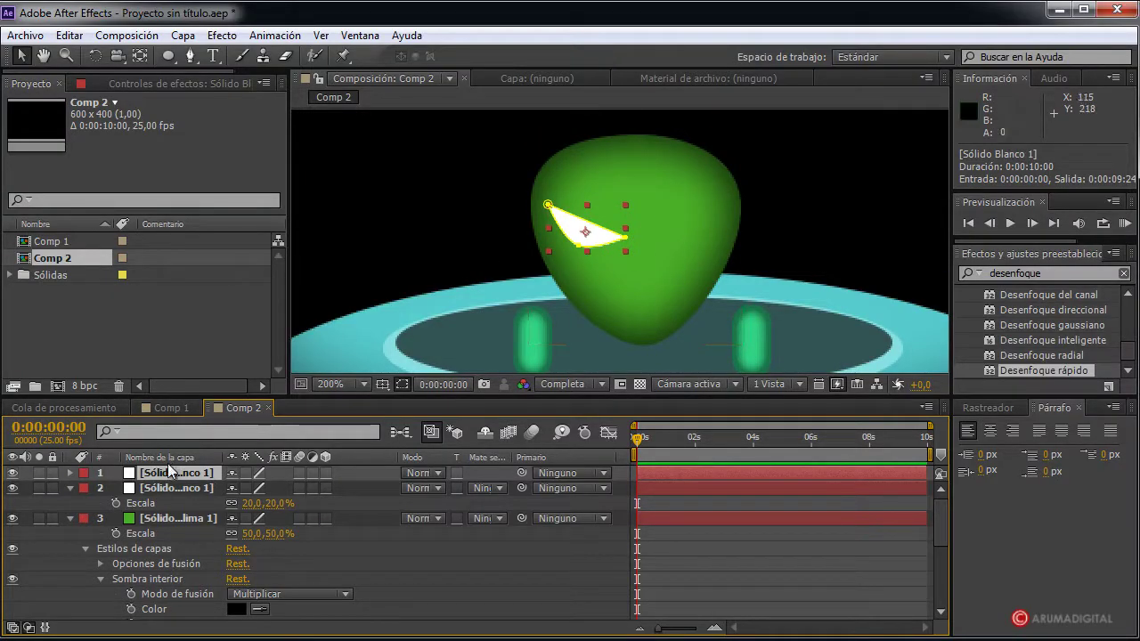
Flip the duplicate eye to -21% X scale and place it on the head's right side
key("s")
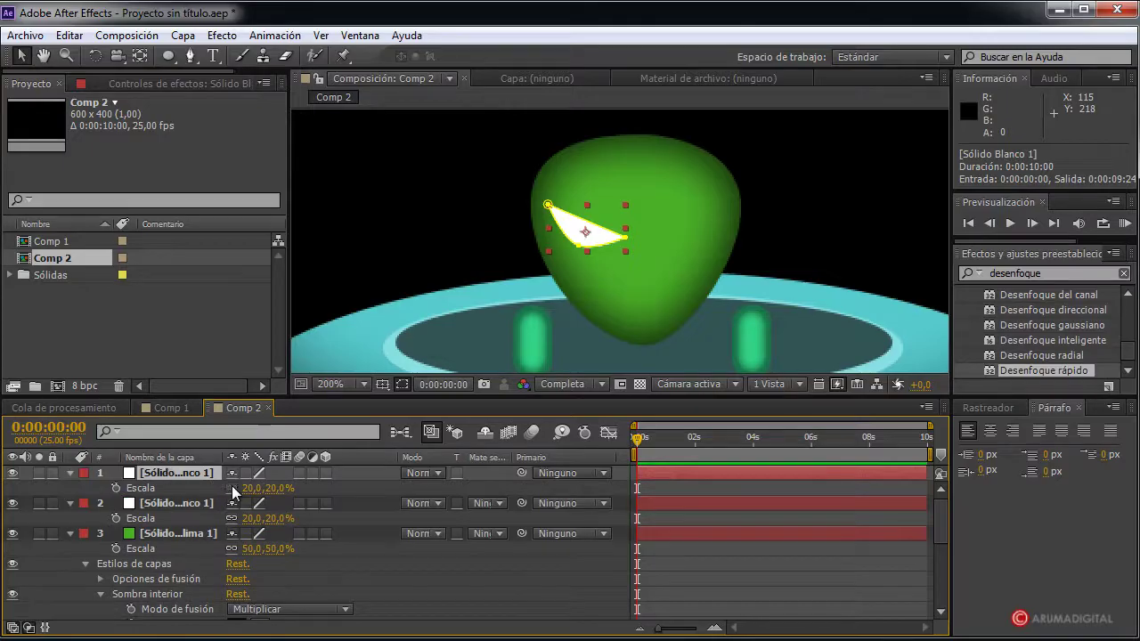
left_click_drag(254, 488, 206, 480)
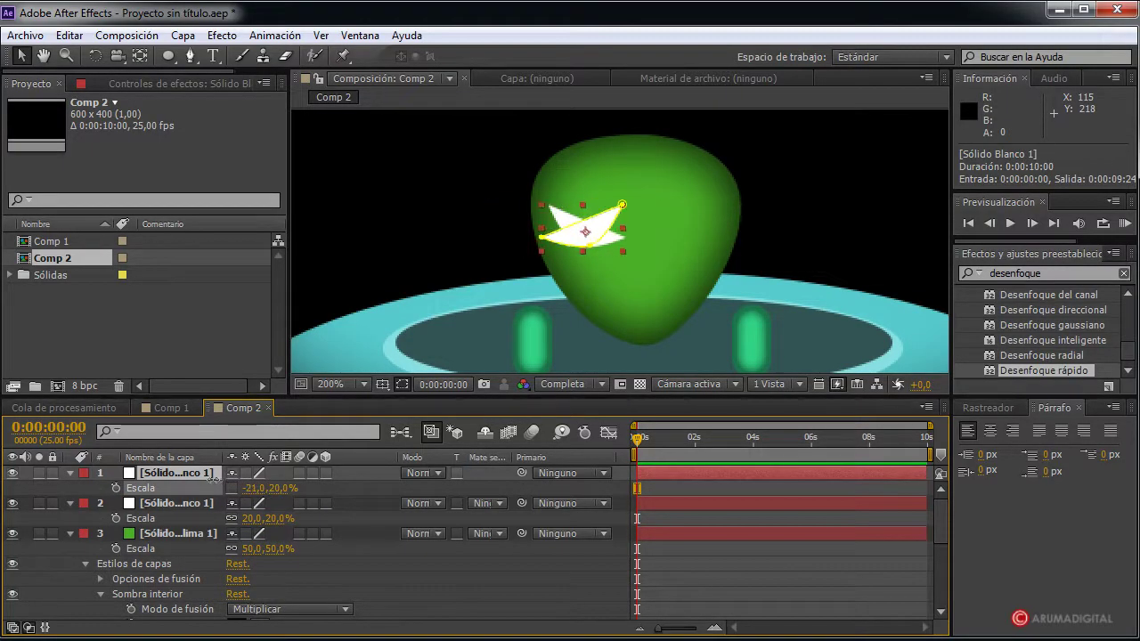
left_click_drag(593, 240, 730, 203)
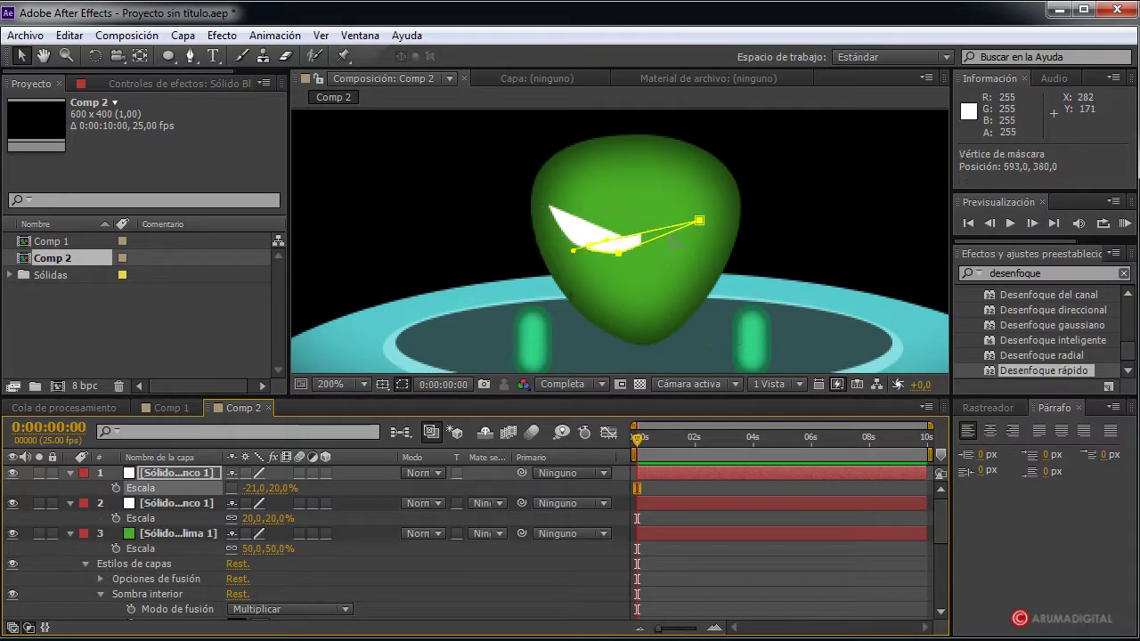
left_click(70, 34)
left_click(133, 55)
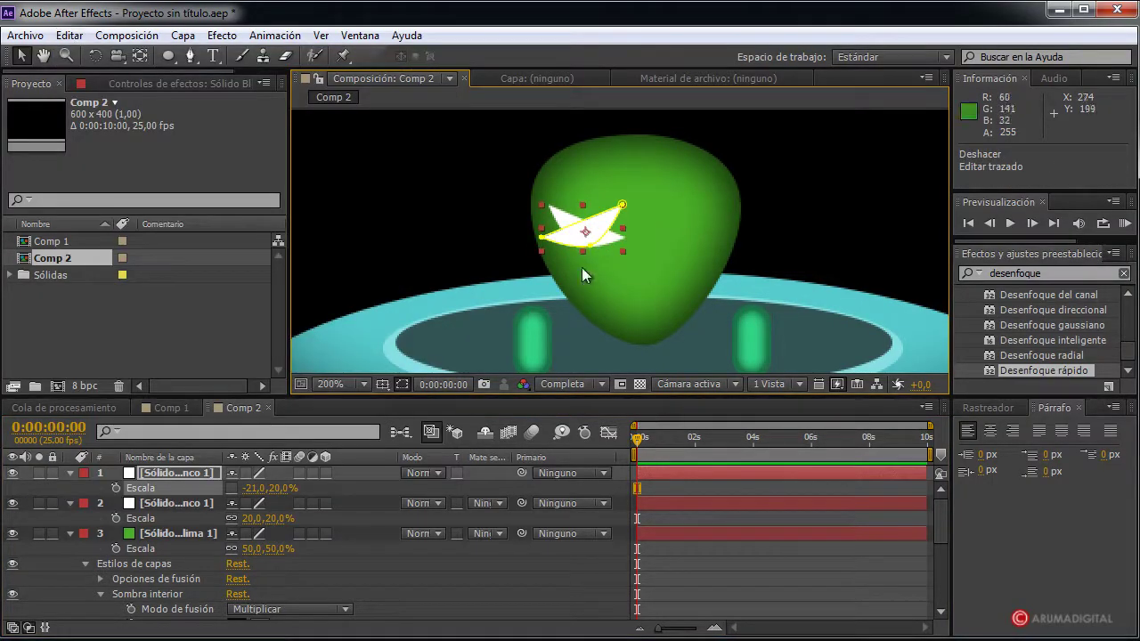
left_click_drag(604, 225, 704, 222)
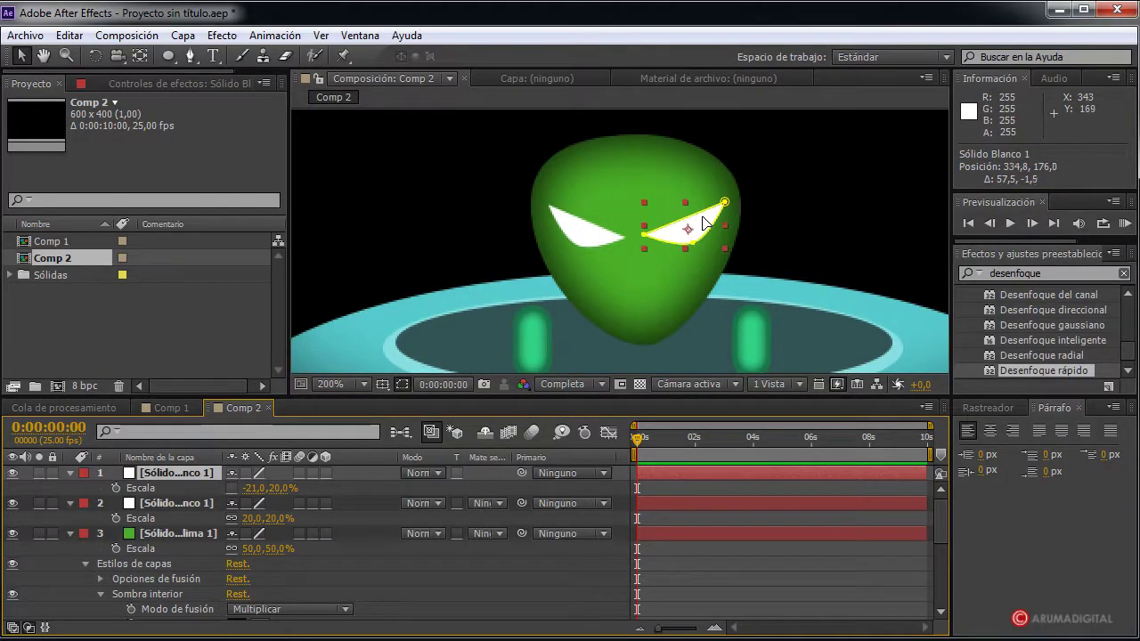
left_click(836, 249)
key("comma")
key("comma")
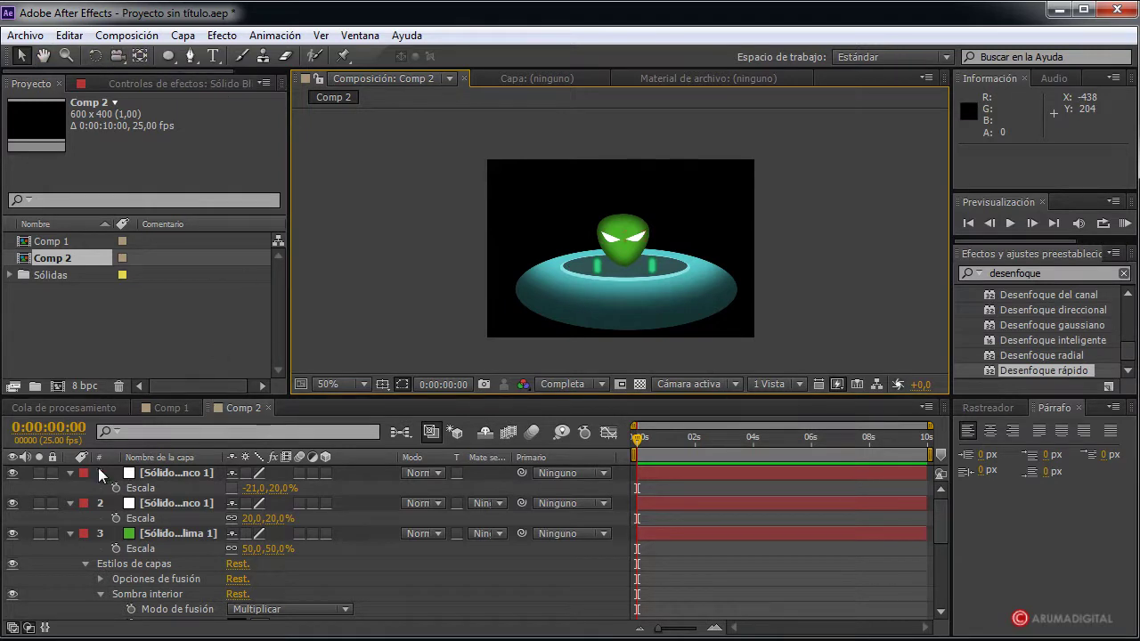
Collapse the layer properties and undo an accidentally added white solid
left_click(70, 473)
left_click(70, 488)
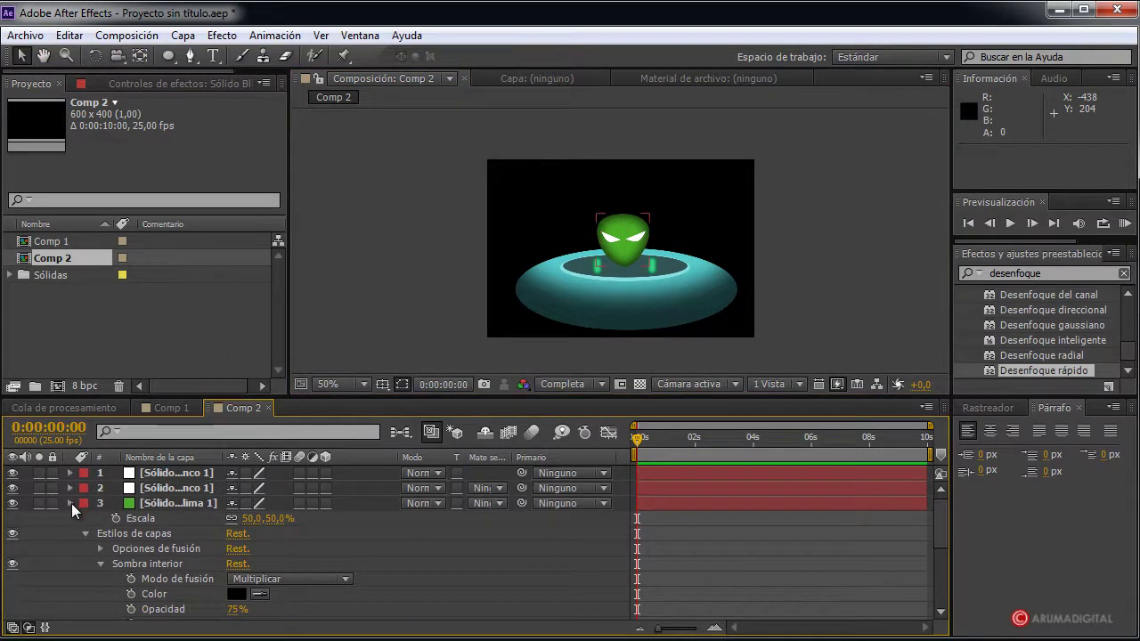
left_click(198, 35)
mouse_move(201, 50)
left_click(663, 78)
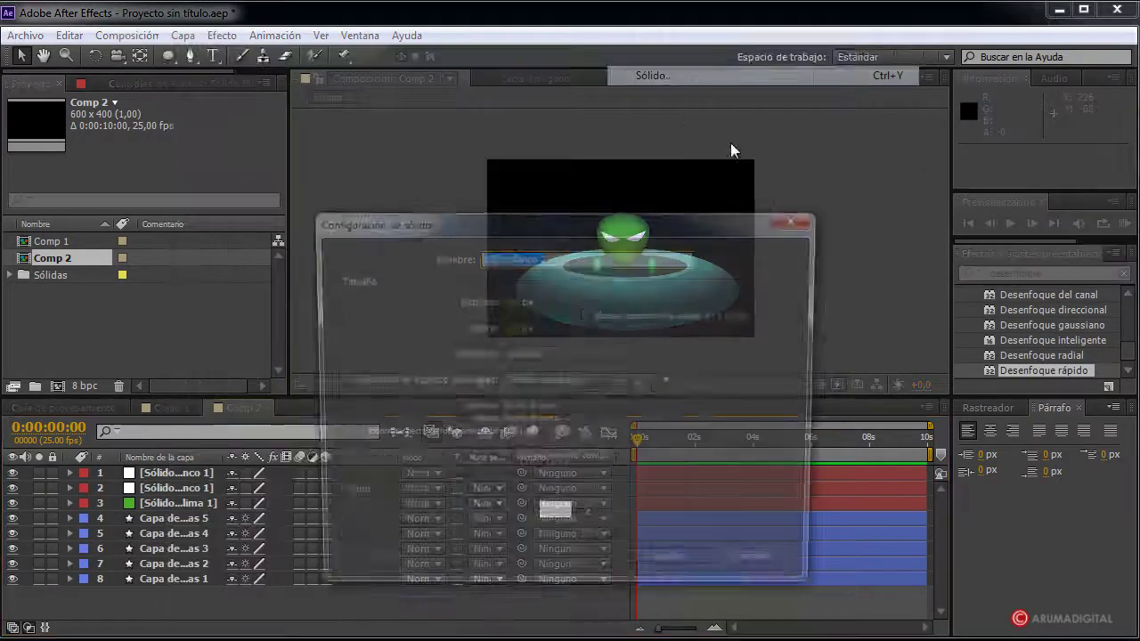
left_click(658, 564)
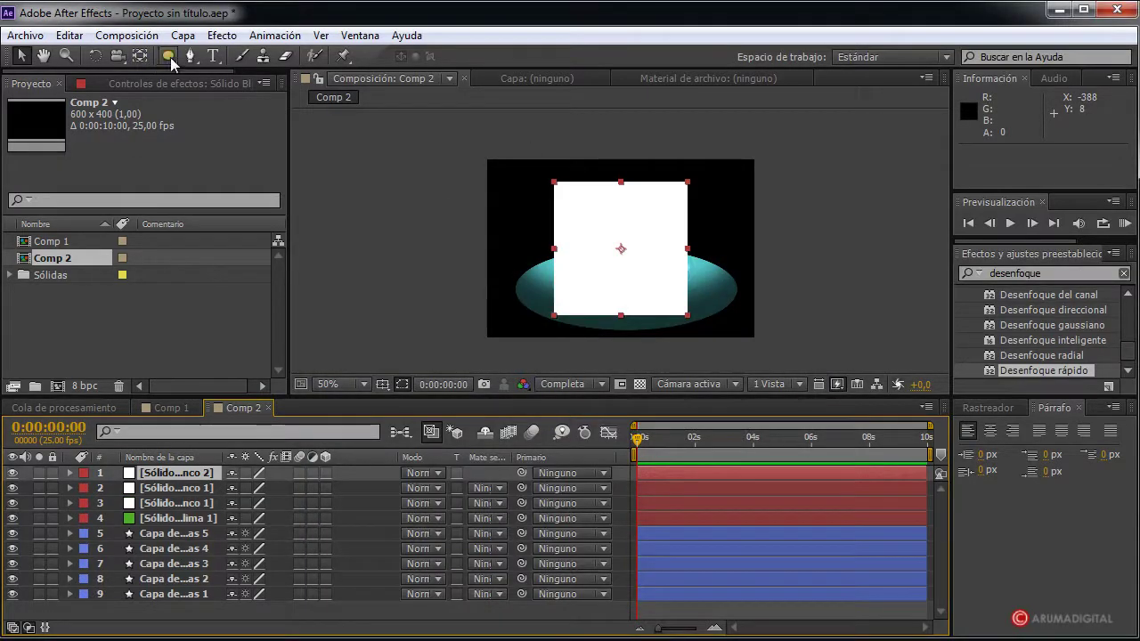
left_click(189, 55)
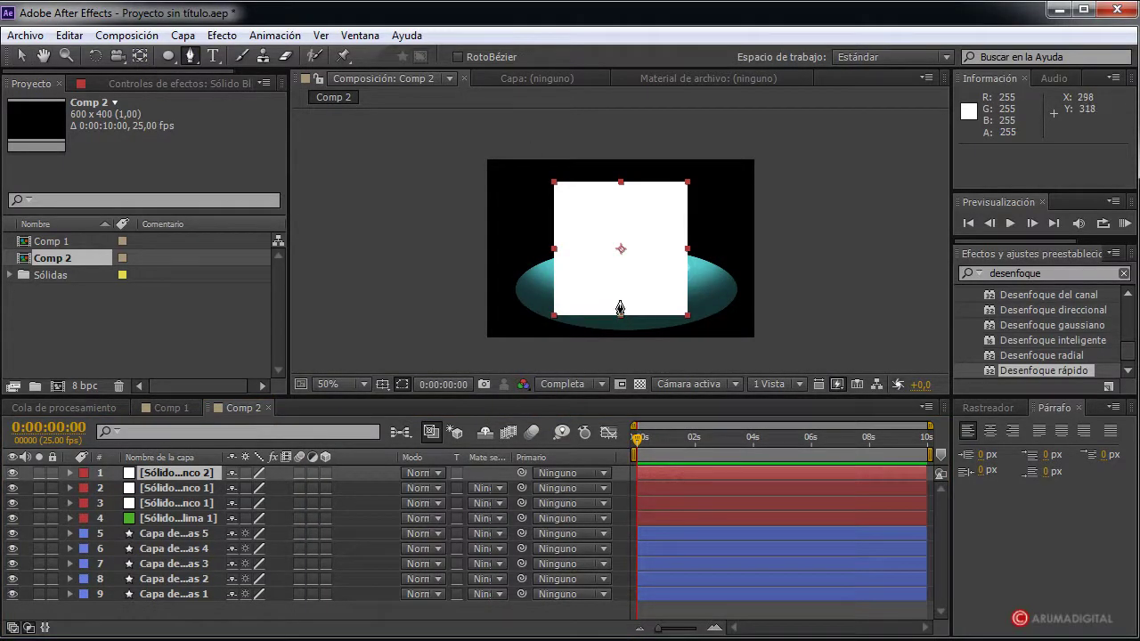
left_click(69, 35)
left_click(100, 57)
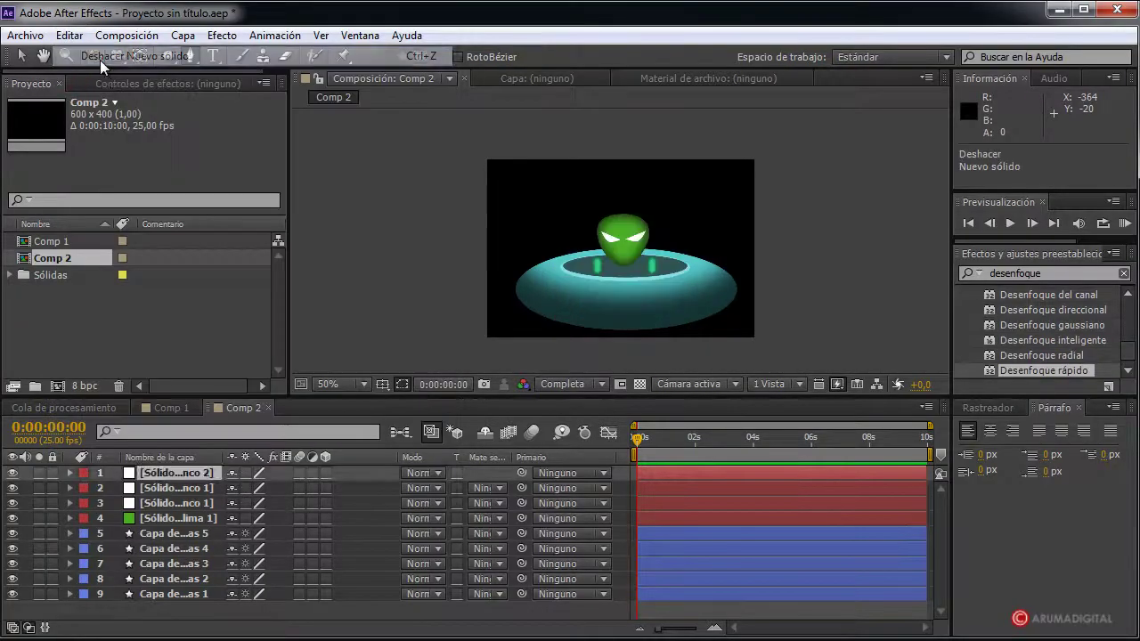
Create a 300×300 light cyan (5DEED8) solid on top of Comp 2
left_click(182, 35)
mouse_move(267, 56)
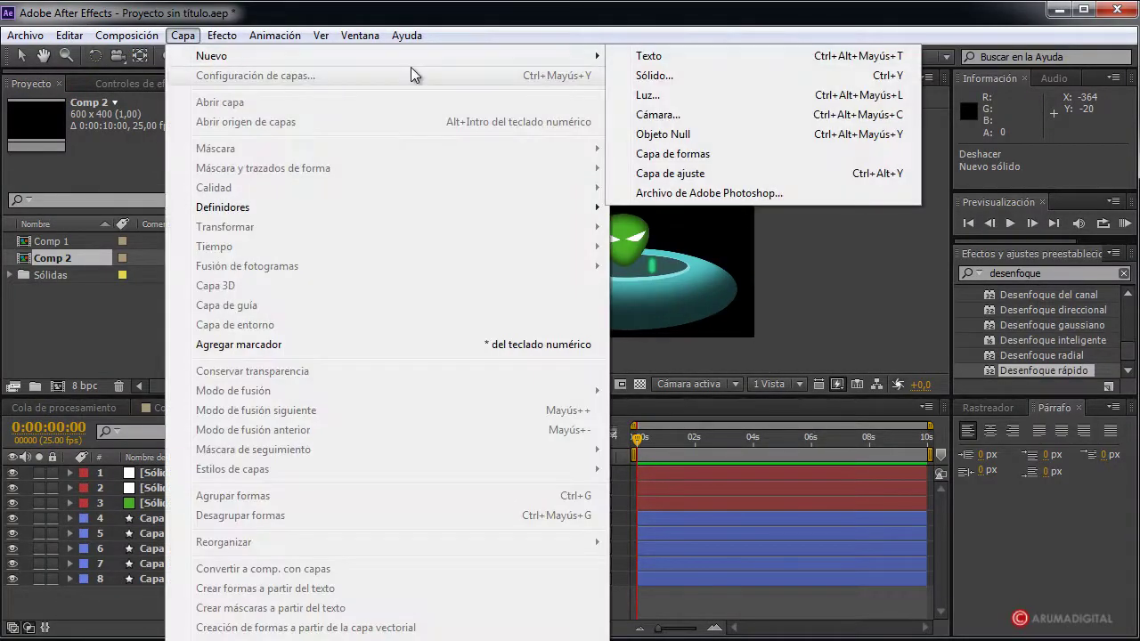
left_click(670, 77)
left_click(561, 520)
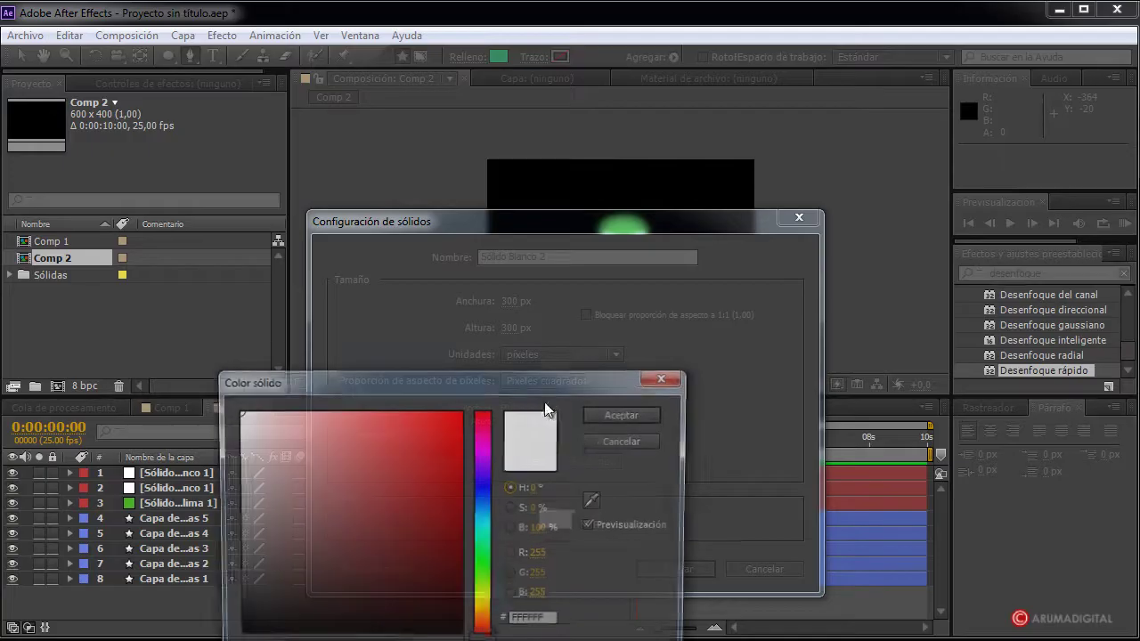
left_click(483, 530)
left_click_drag(390, 455, 373, 426)
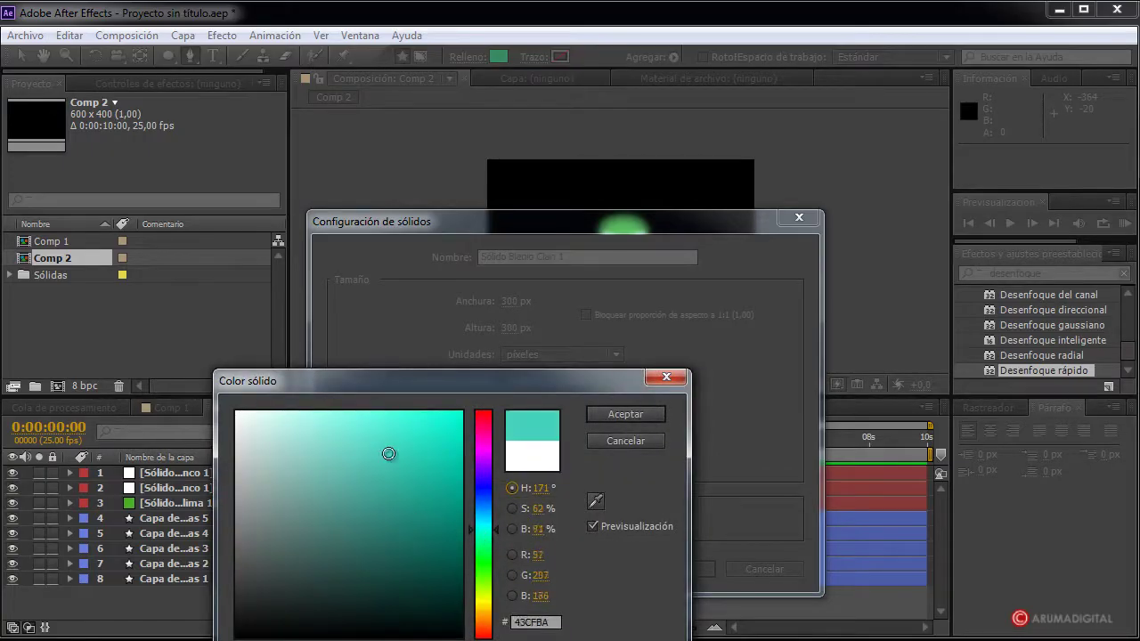
left_click(627, 414)
left_click(681, 571)
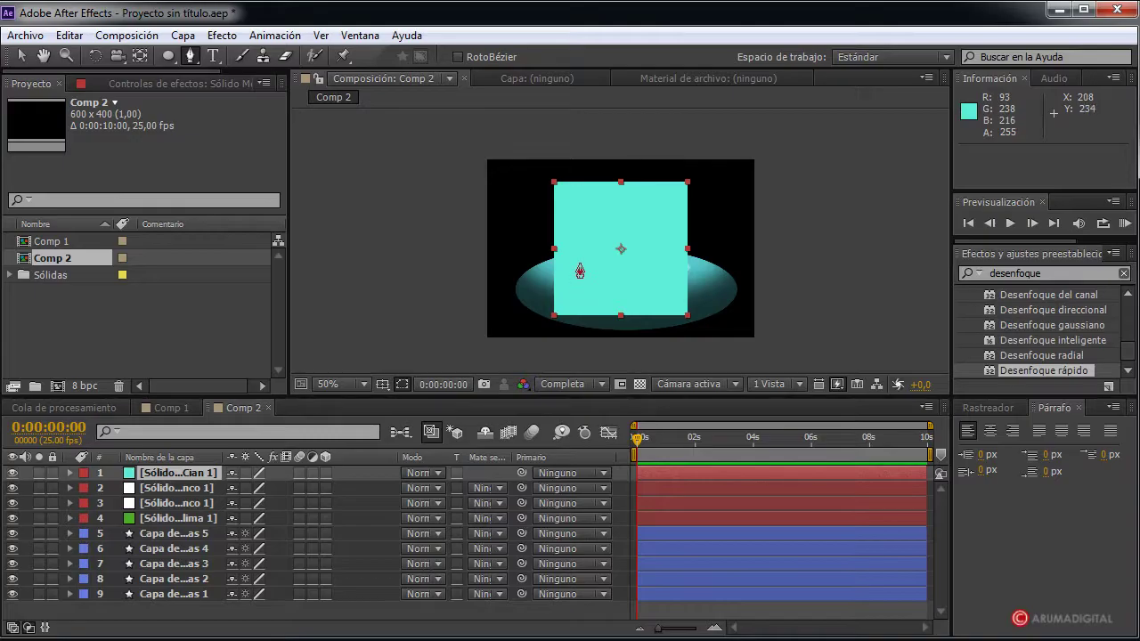
key("slash")
Lower the cyan solid's Opacity to 50%
left_click(70, 473)
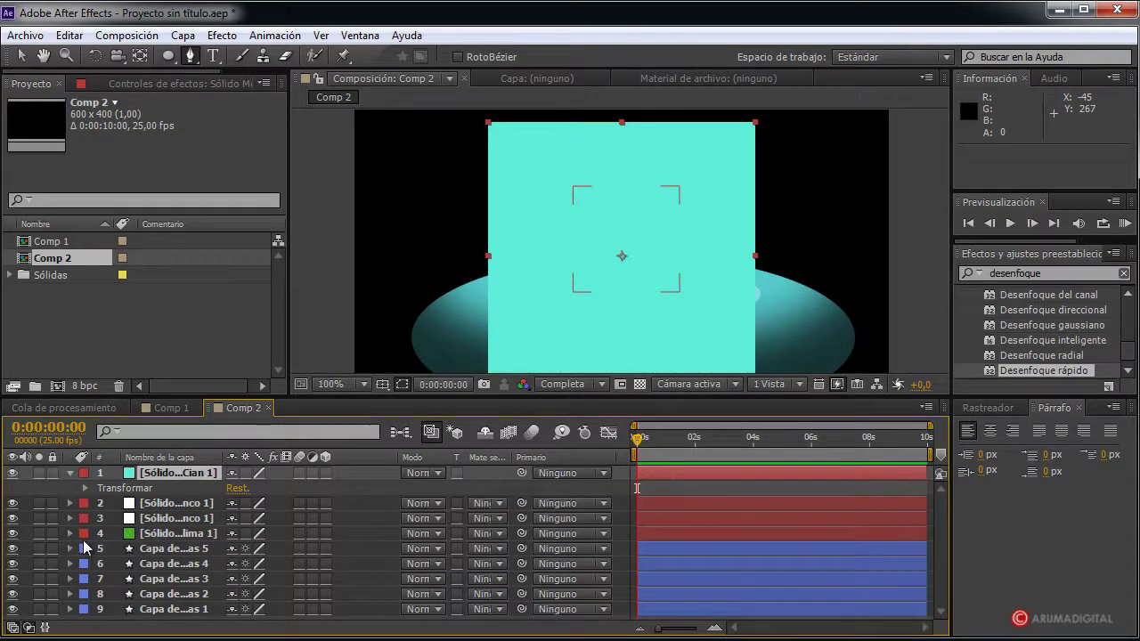
left_click(85, 488)
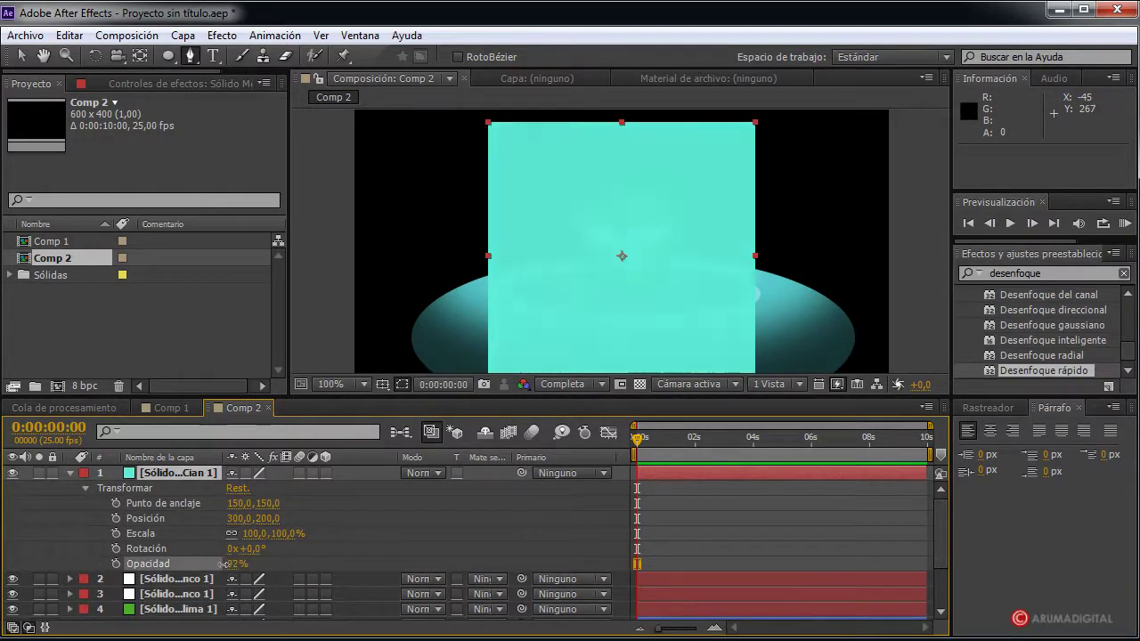
left_click_drag(239, 564, 194, 564)
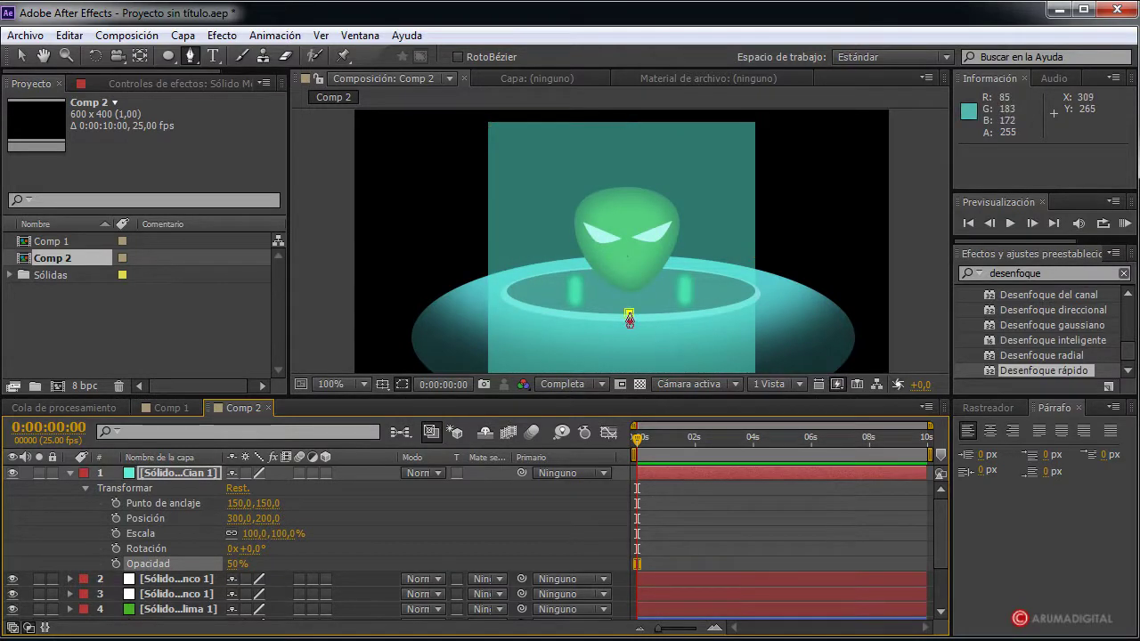
Draw a closed curved dome mask on the cyan solid over the alien and saucer rim
left_click_drag(628, 312, 744, 304)
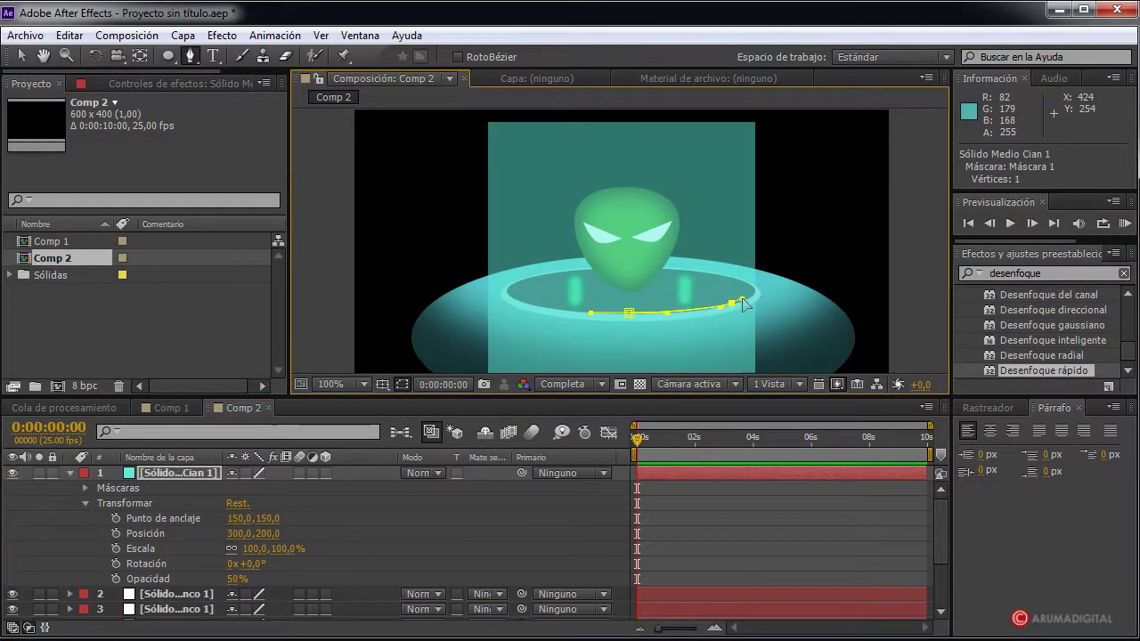
left_click(750, 299)
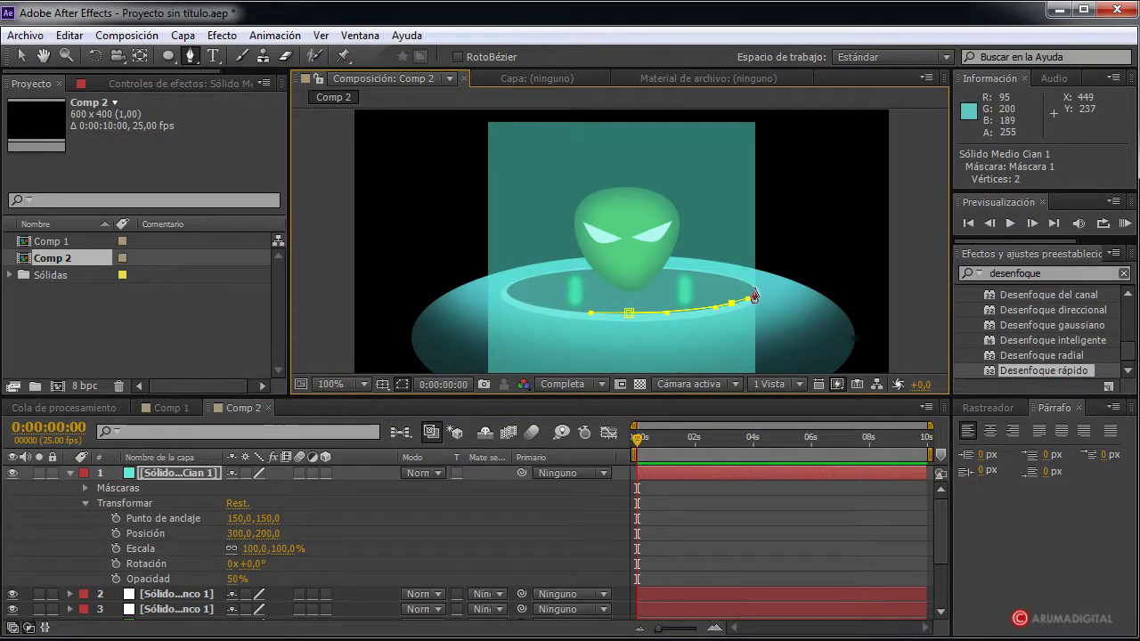
left_click(754, 275)
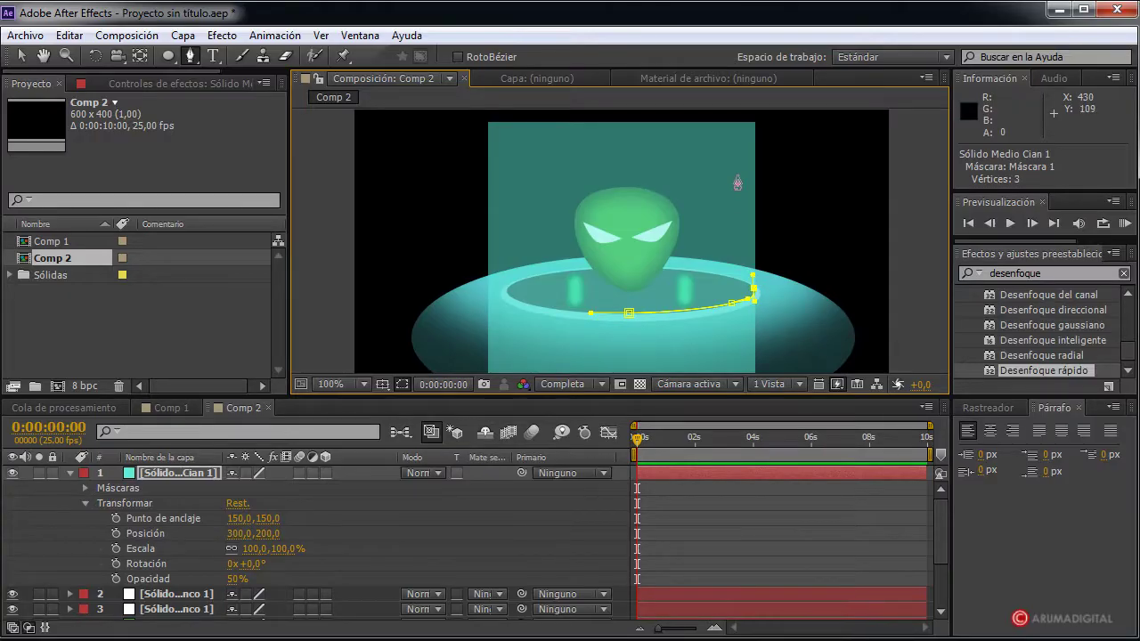
scroll(757, 178, "up", 5)
scroll(760, 183, "down", 4)
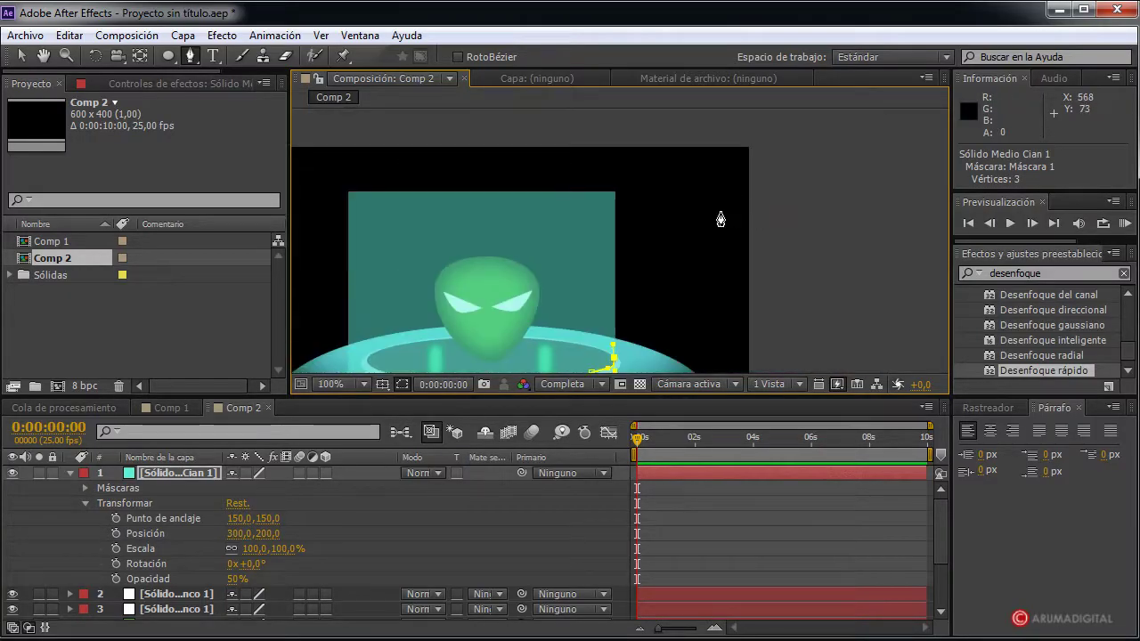
left_click_drag(720, 219, 792, 178)
left_click_drag(669, 183, 665, 176)
left_click_drag(526, 164, 463, 168)
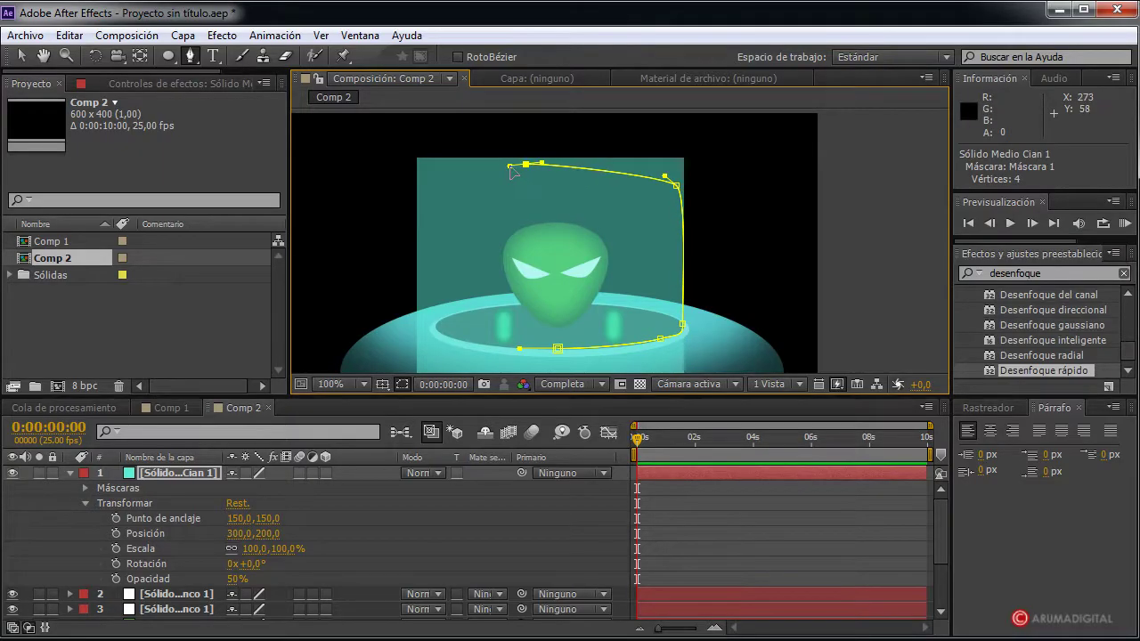
left_click_drag(422, 209, 421, 232)
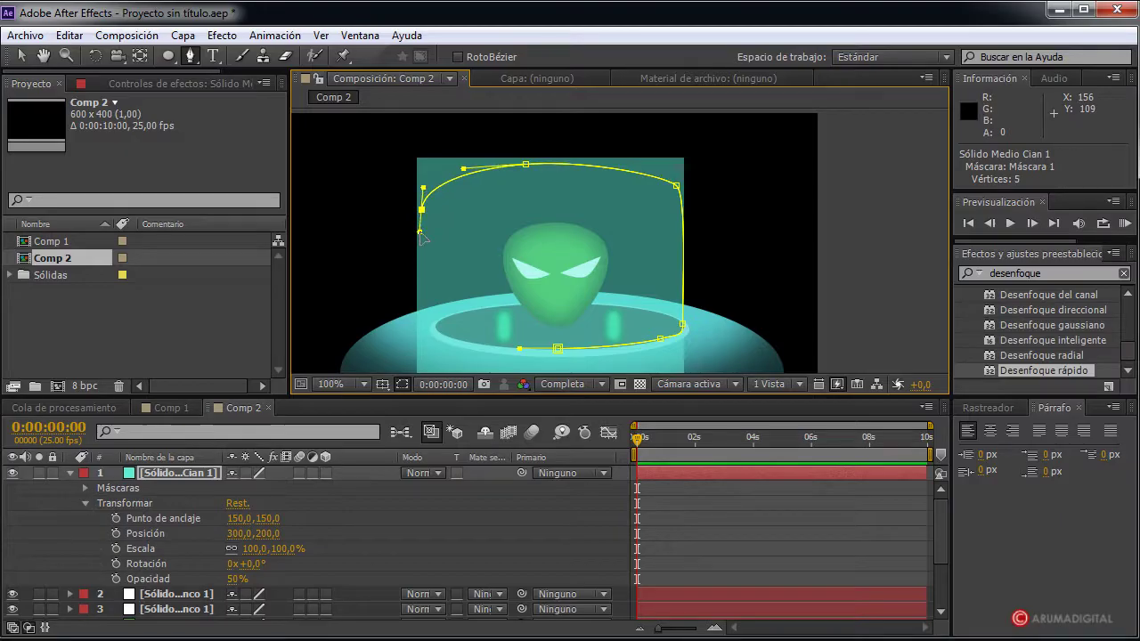
left_click_drag(437, 326, 441, 336)
left_click(518, 348)
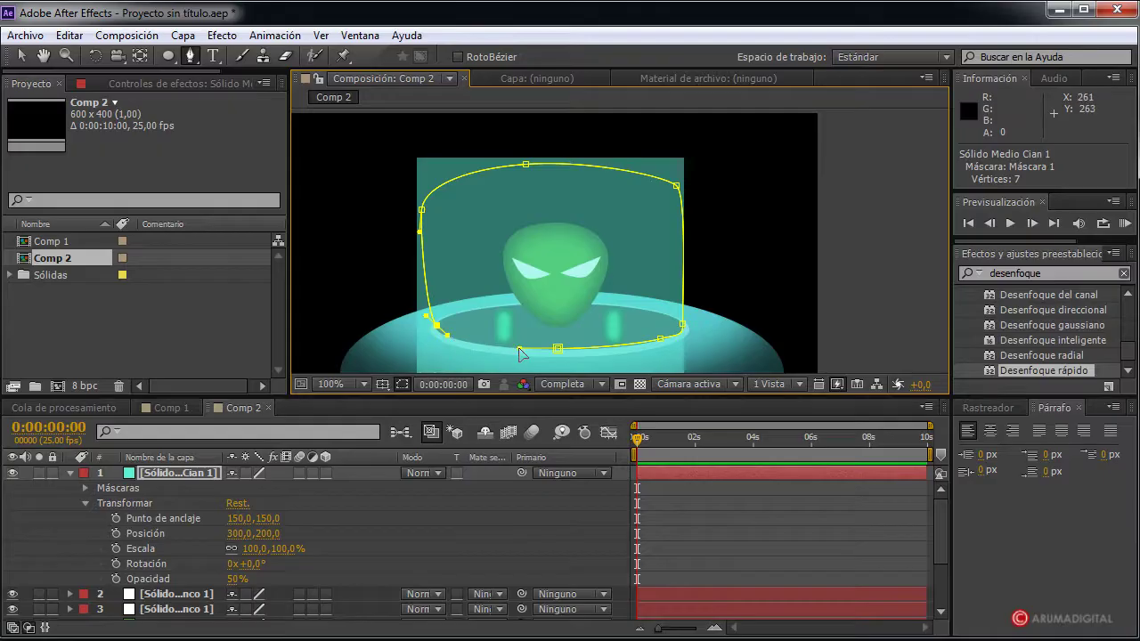
left_click_drag(557, 349, 606, 349)
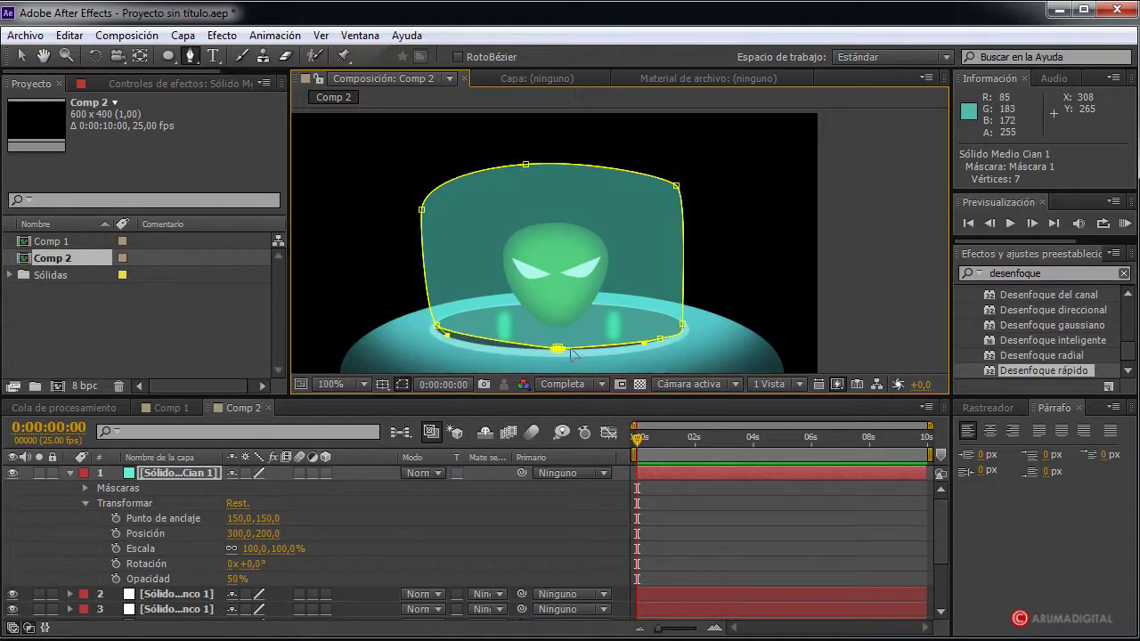
Refine the dome's bottom, left edge and top curve into a rounded glass dome
left_click_drag(605, 349, 643, 340)
left_click_drag(561, 353, 557, 352)
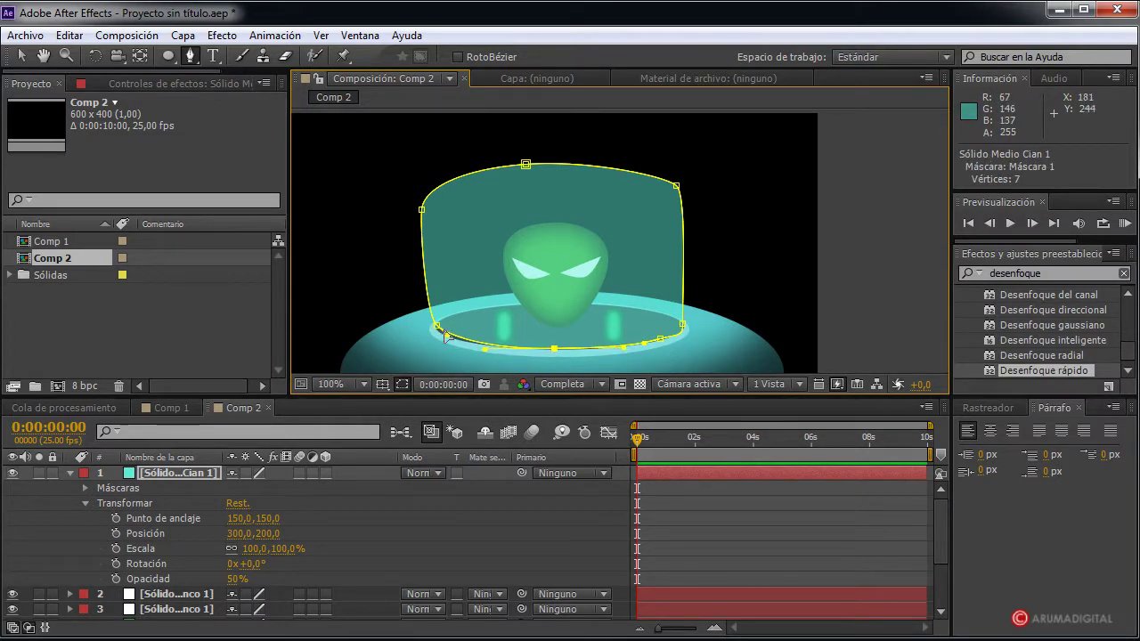
left_click_drag(437, 327, 450, 348)
left_click(421, 210)
left_click_drag(422, 212, 431, 208)
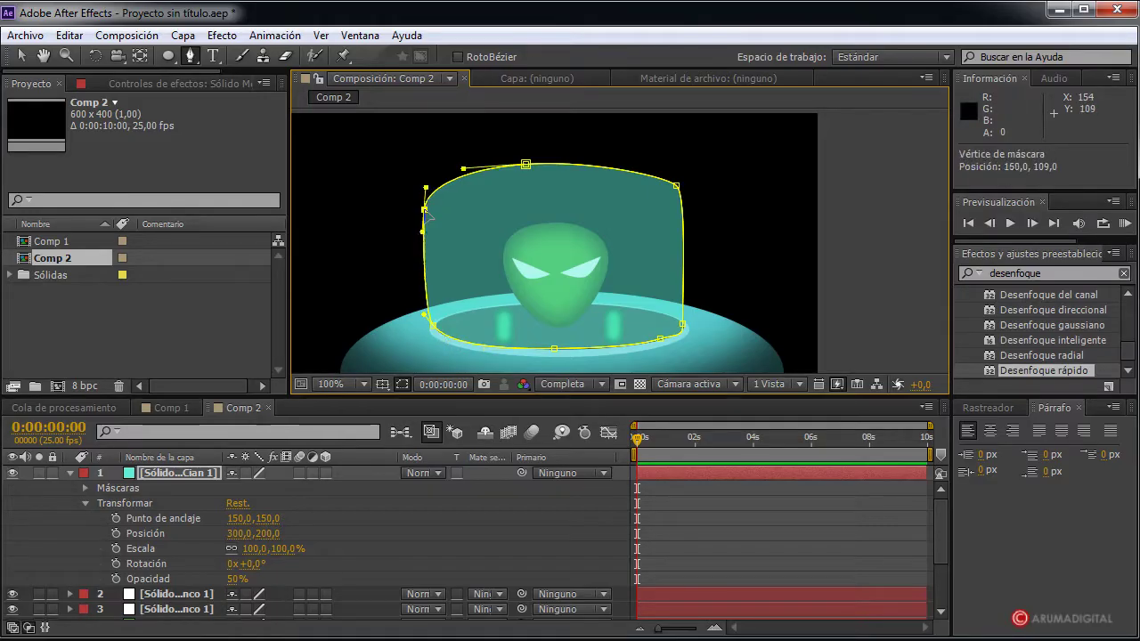
left_click_drag(526, 165, 541, 160)
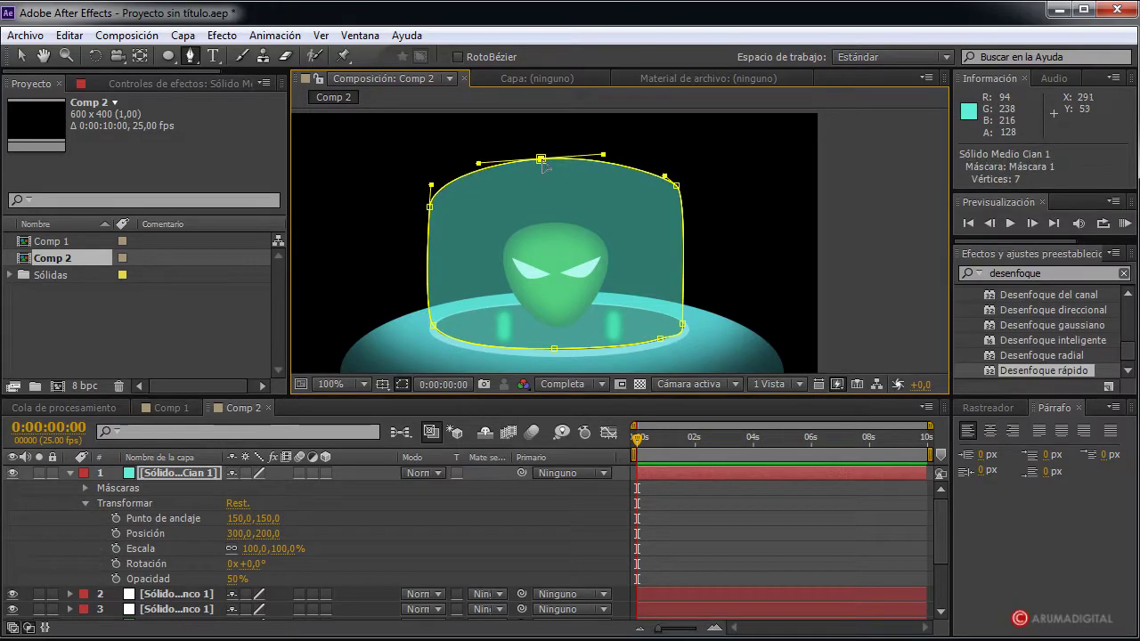
mouse_move(676, 187)
left_mouse_down()
mouse_move(675, 210)
mouse_move(668, 186)
left_mouse_up()
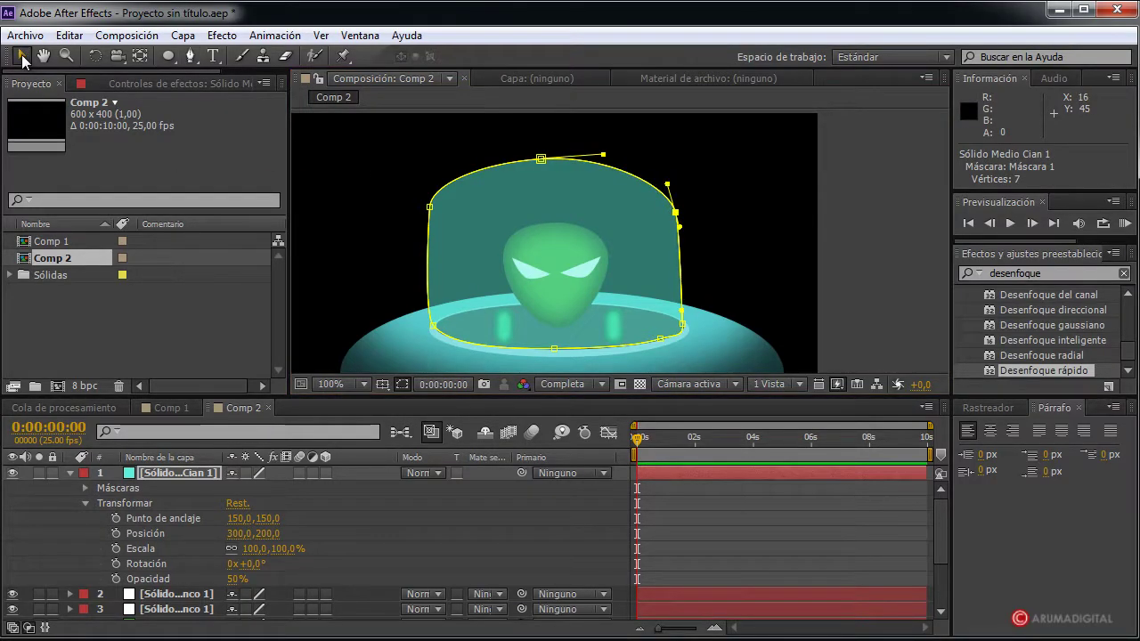
left_click(881, 279)
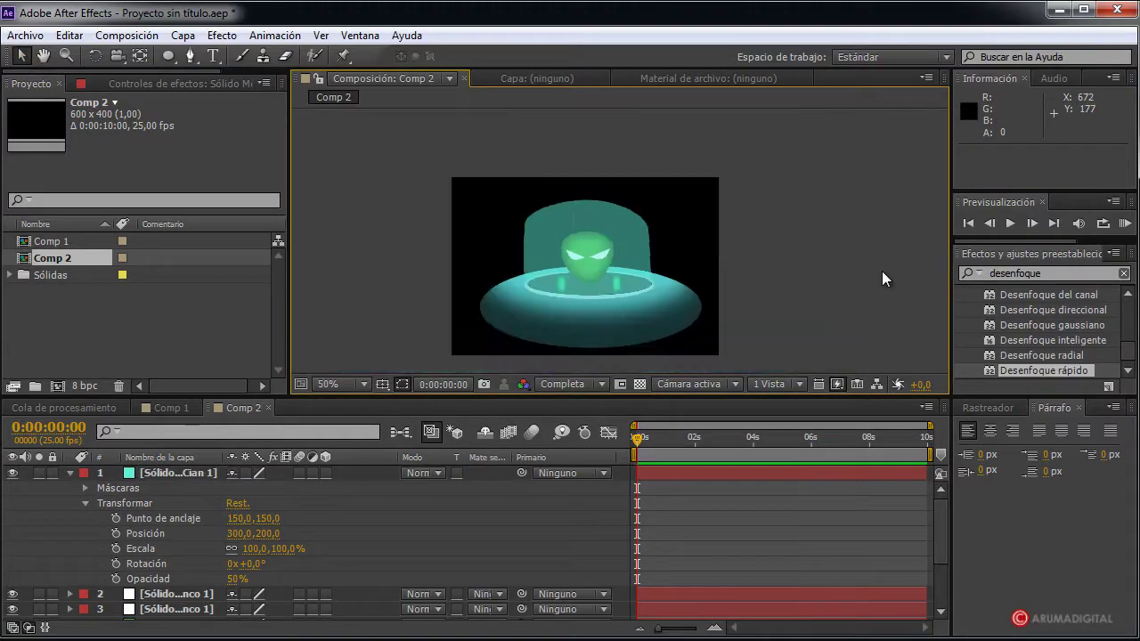
left_click(602, 223)
left_click(816, 244)
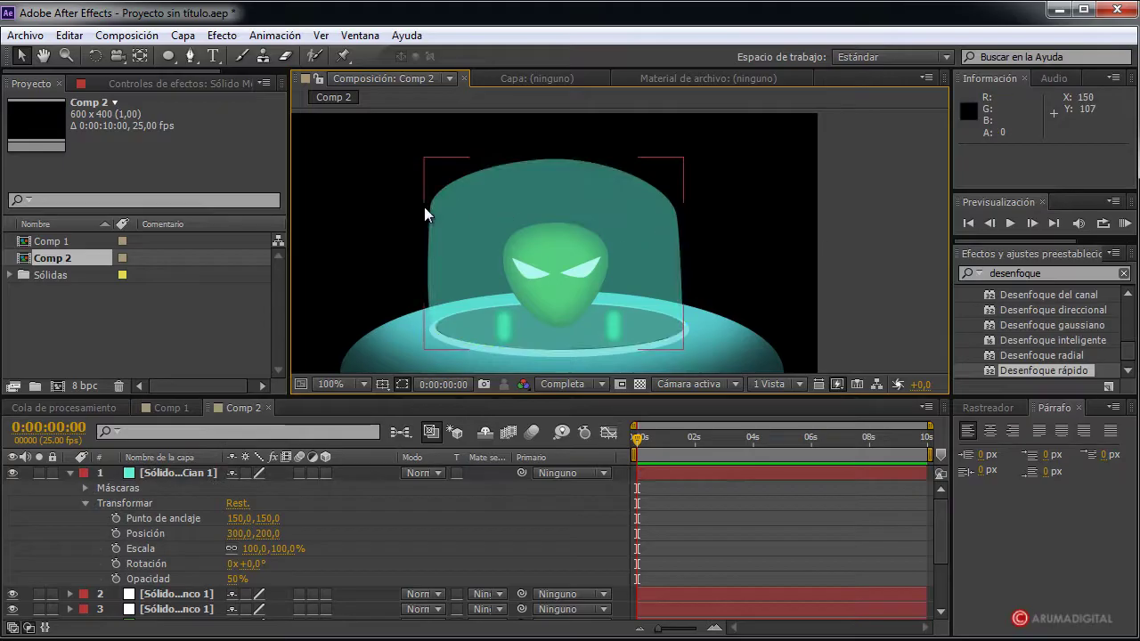
Draw an ellipse with the Ellipse tool and position it across the top of the dome
left_click(86, 503)
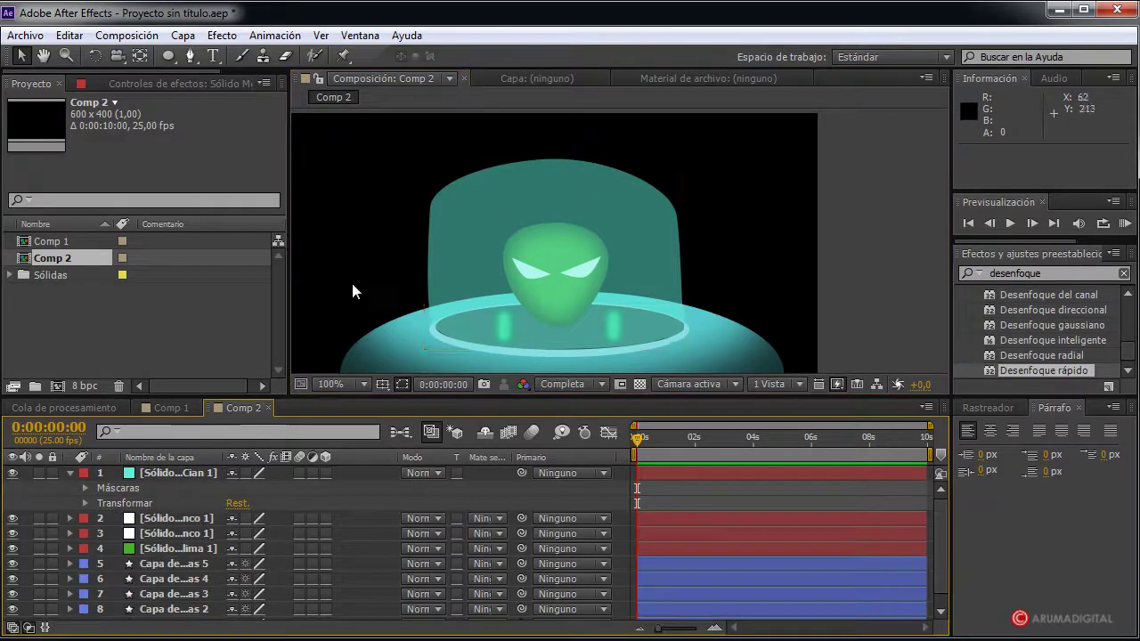
left_click_drag(167, 55, 242, 105)
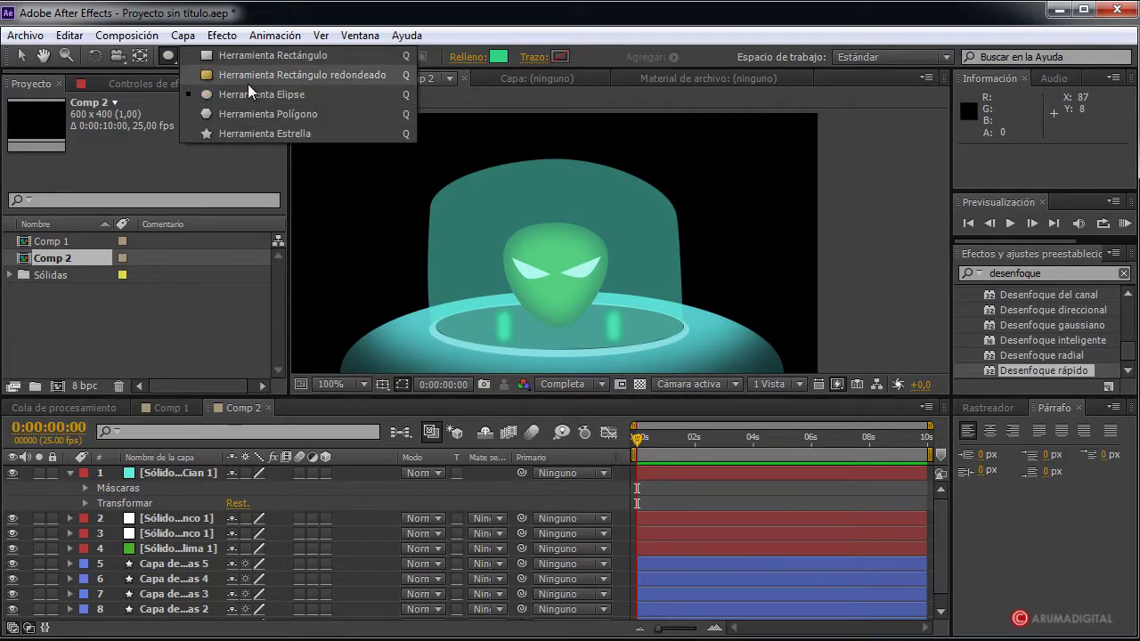
left_click_drag(242, 106, 251, 95)
mouse_move(449, 203)
left_mouse_down()
mouse_move(507, 269)
mouse_move(550, 240)
left_mouse_up()
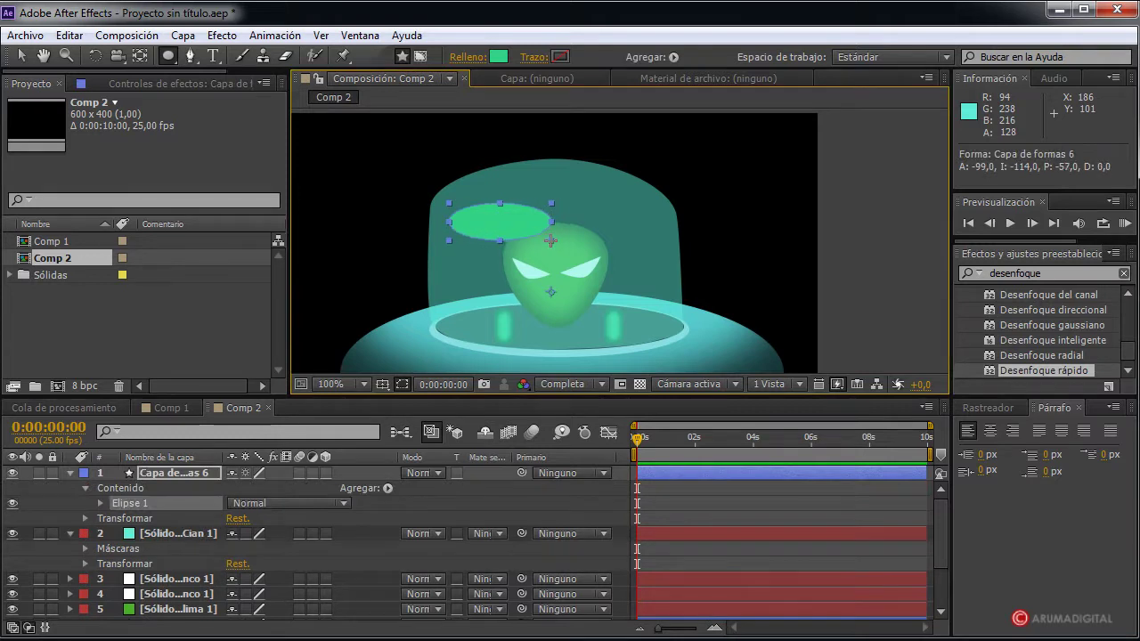
mouse_move(520, 231)
left_mouse_down()
mouse_move(575, 195)
mouse_move(629, 186)
left_mouse_up()
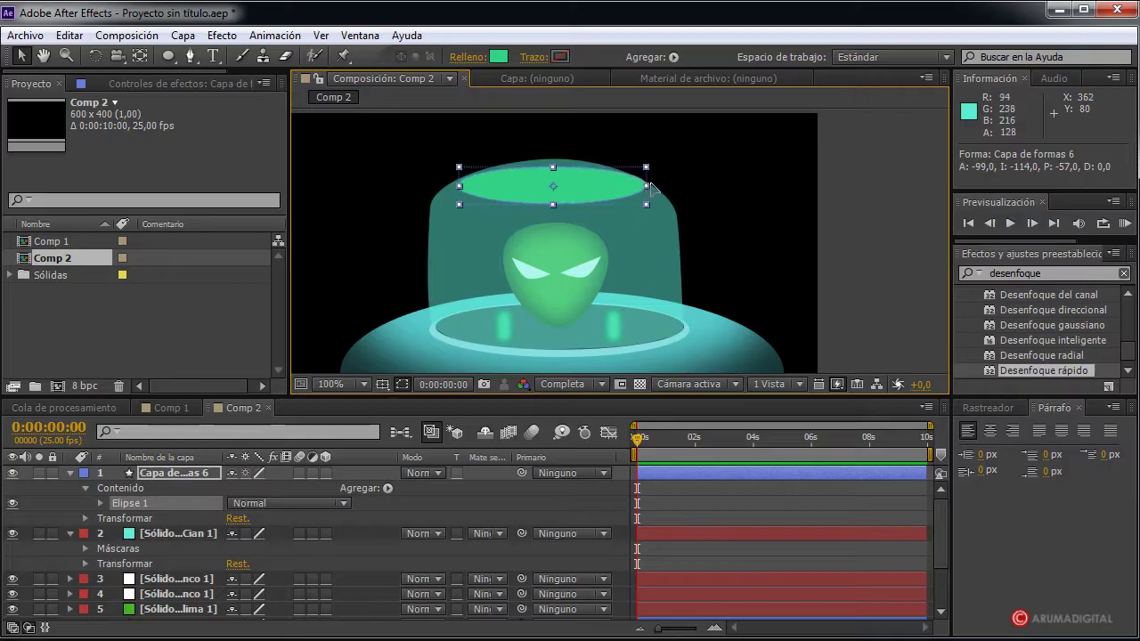
Fill the ellipse near-white (F6FFFB) and lower its opacity to 23%
left_click(502, 56)
left_click_drag(395, 457, 243, 399)
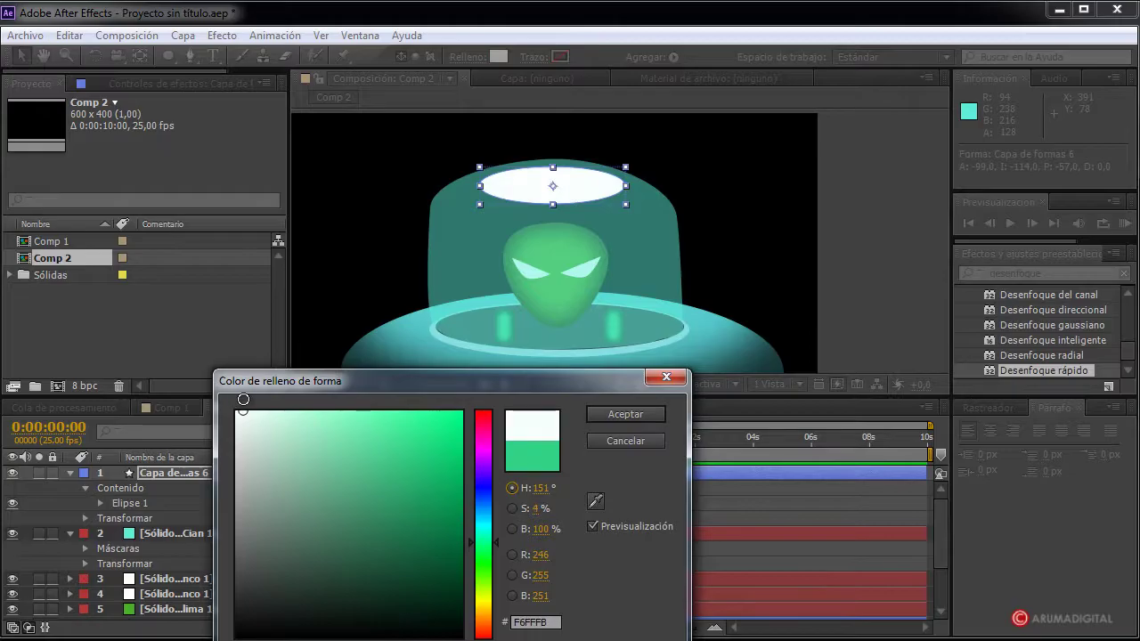
left_click(604, 414)
scroll(161, 505, "down", 1)
scroll(145, 511, "up", 1)
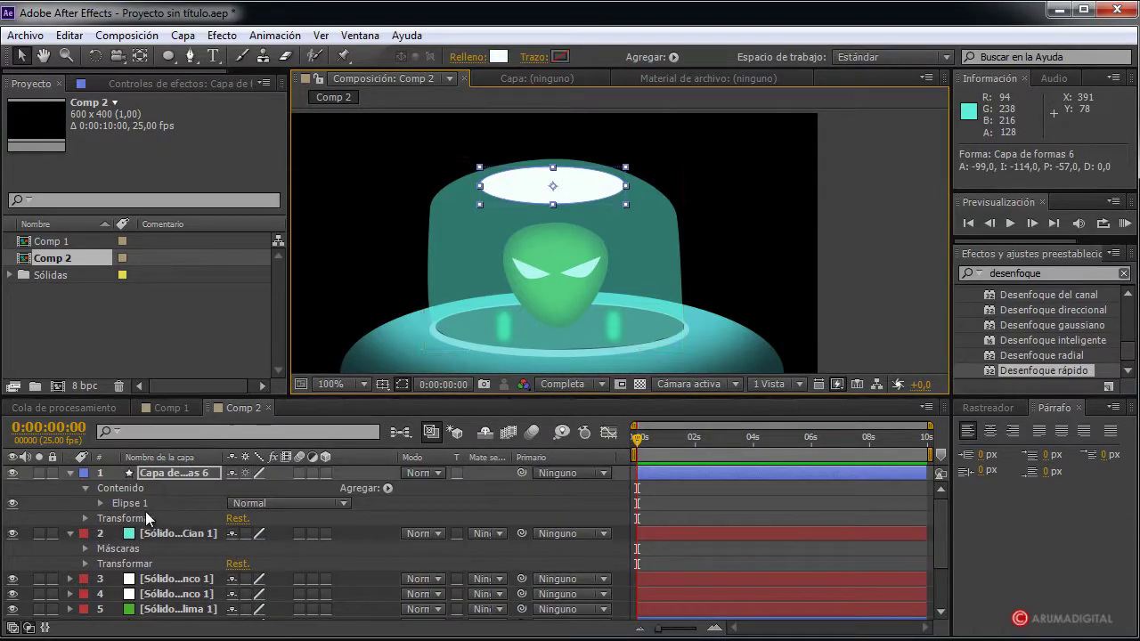
left_click(86, 518)
left_click_drag(249, 594, 167, 594)
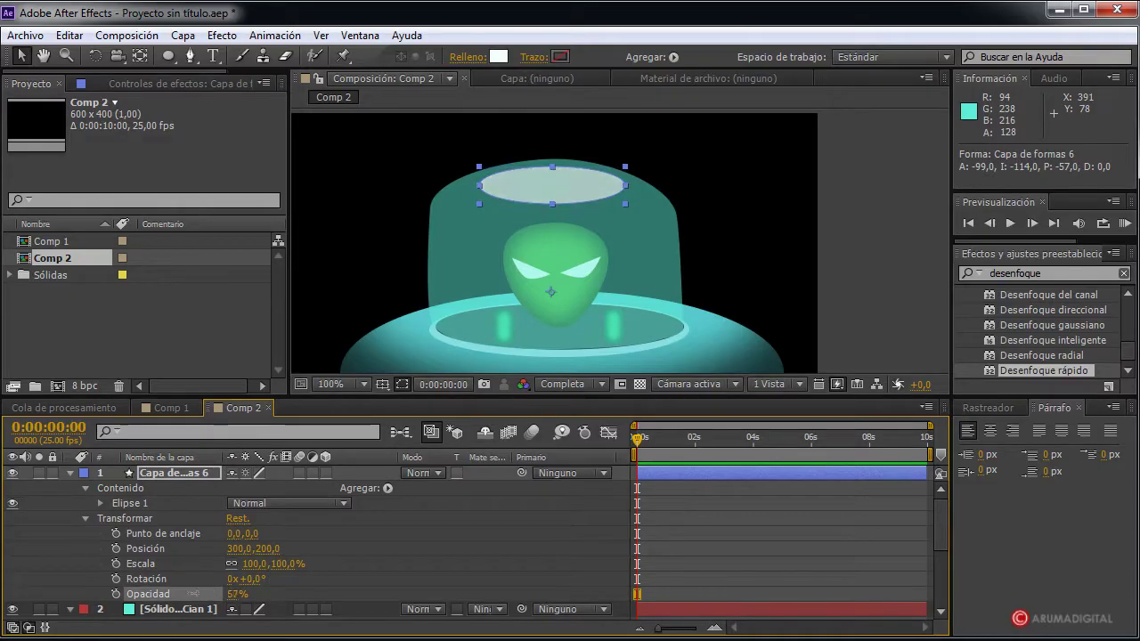
left_click(882, 212)
key("comma")
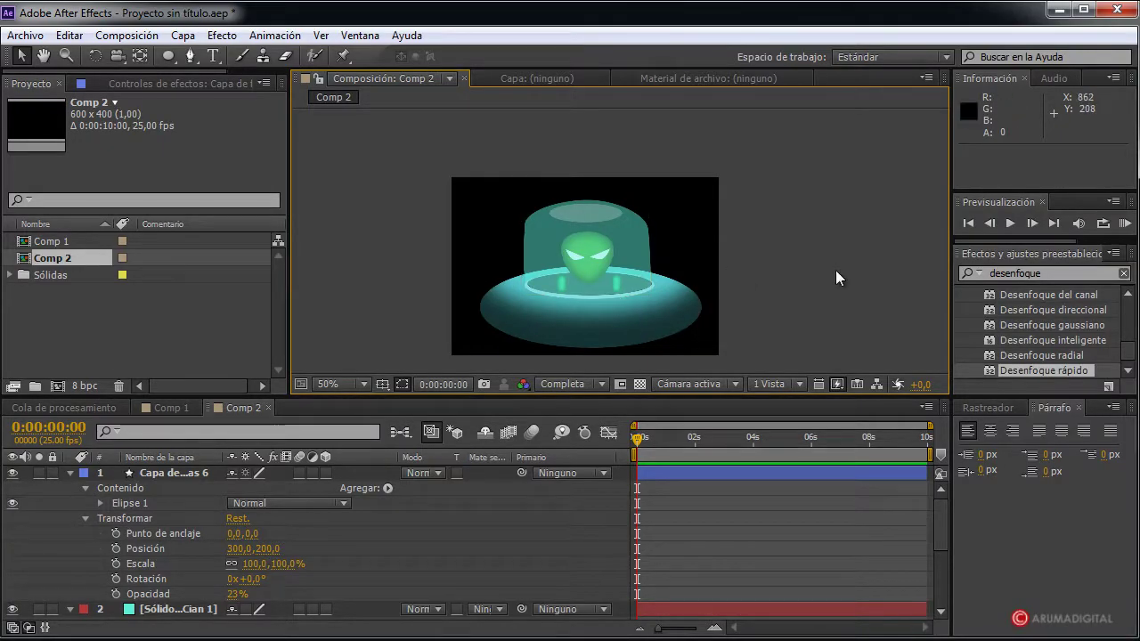
Draw a new ellipse across the base of the saucer
left_click(168, 55)
left_click(70, 473)
left_click(69, 488)
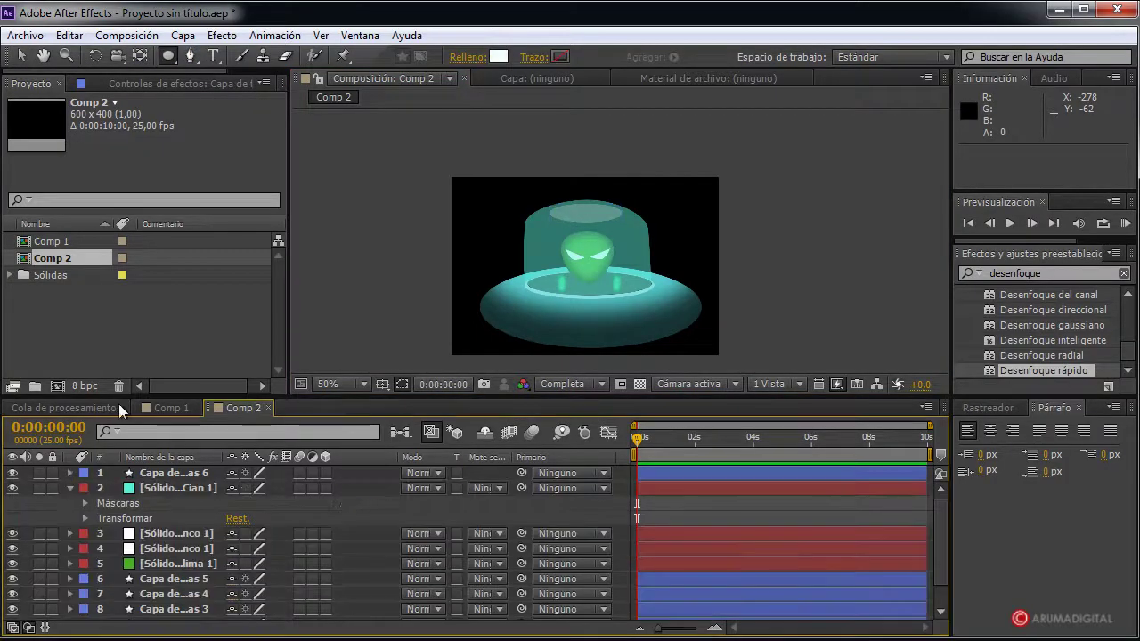
left_click(71, 489)
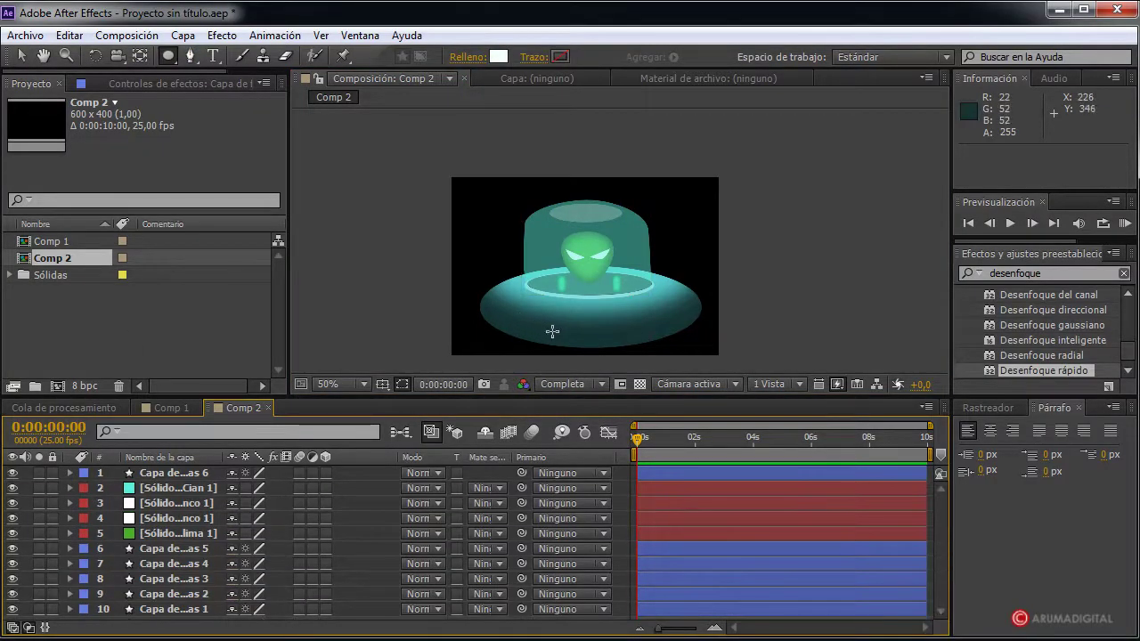
left_click_drag(552, 331, 641, 354)
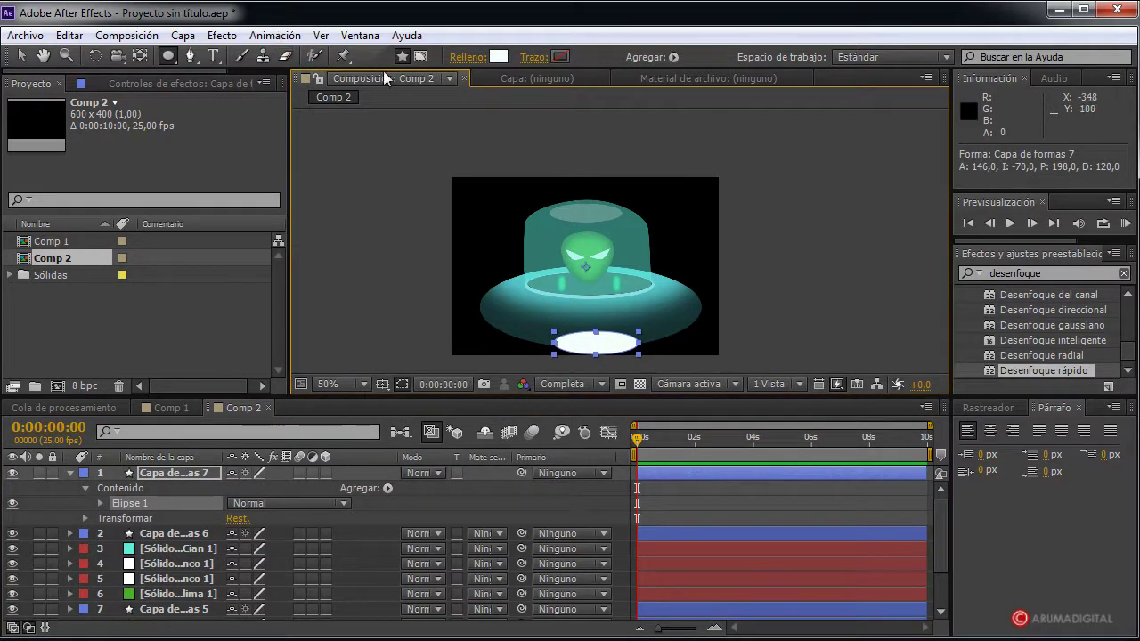
Give the new ellipse a desaturated grey fill
left_click(502, 59)
left_click(357, 476)
left_click(305, 437)
left_click(480, 527)
left_click_drag(246, 420, 236, 516)
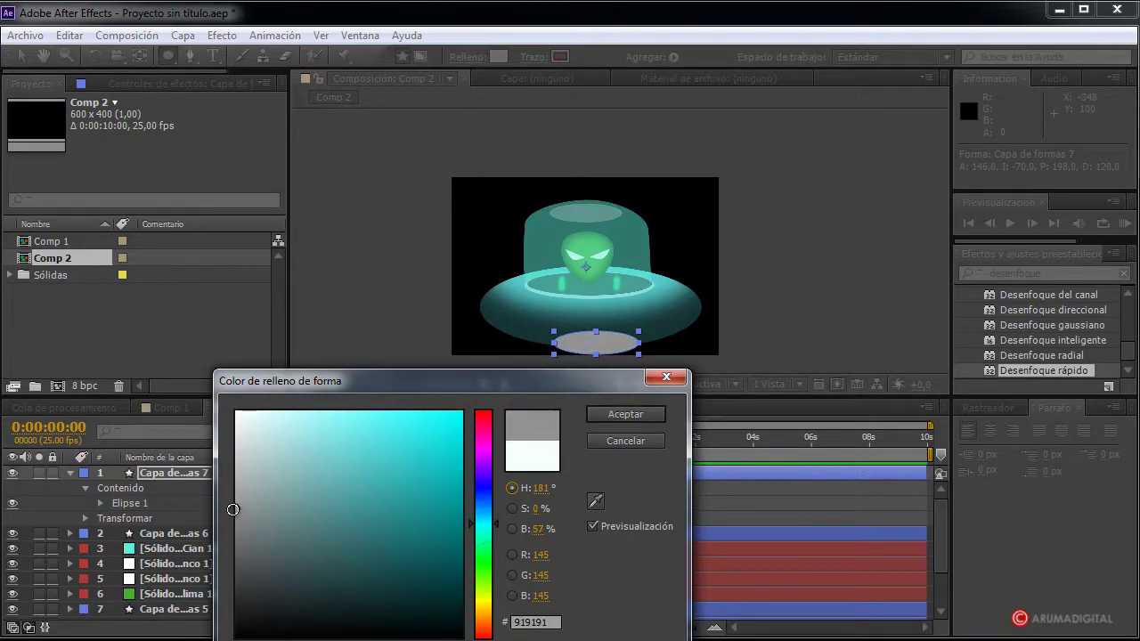
left_click(653, 415)
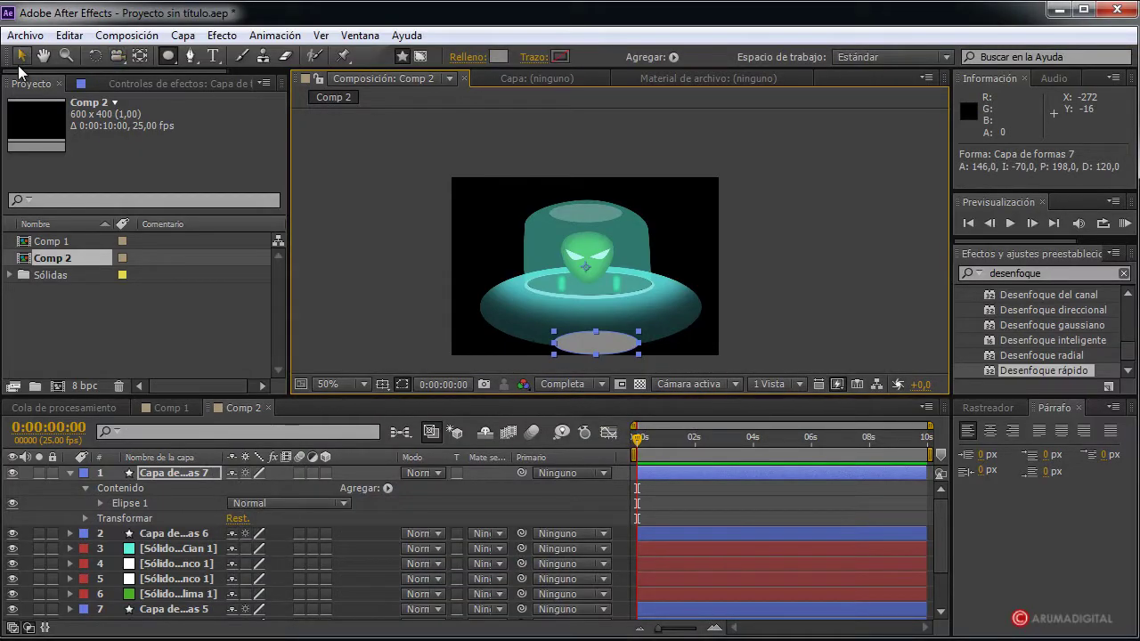
Move the grey ellipse layer, Capa de formas 7, to the bottom of the layer stack
left_click(71, 473)
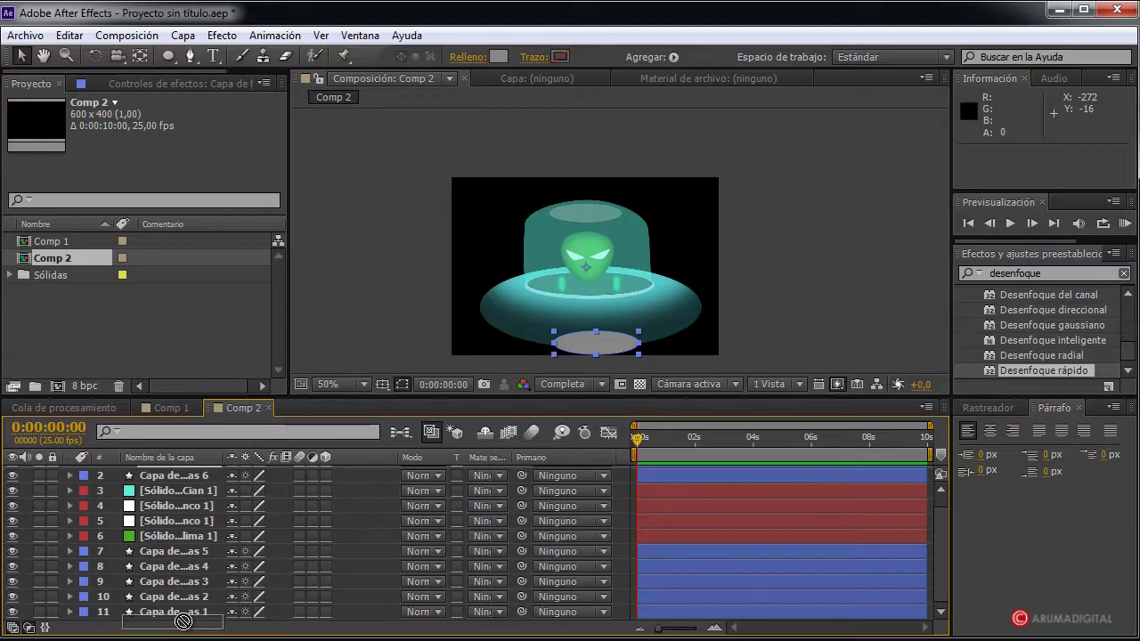
left_click_drag(182, 621, 194, 626)
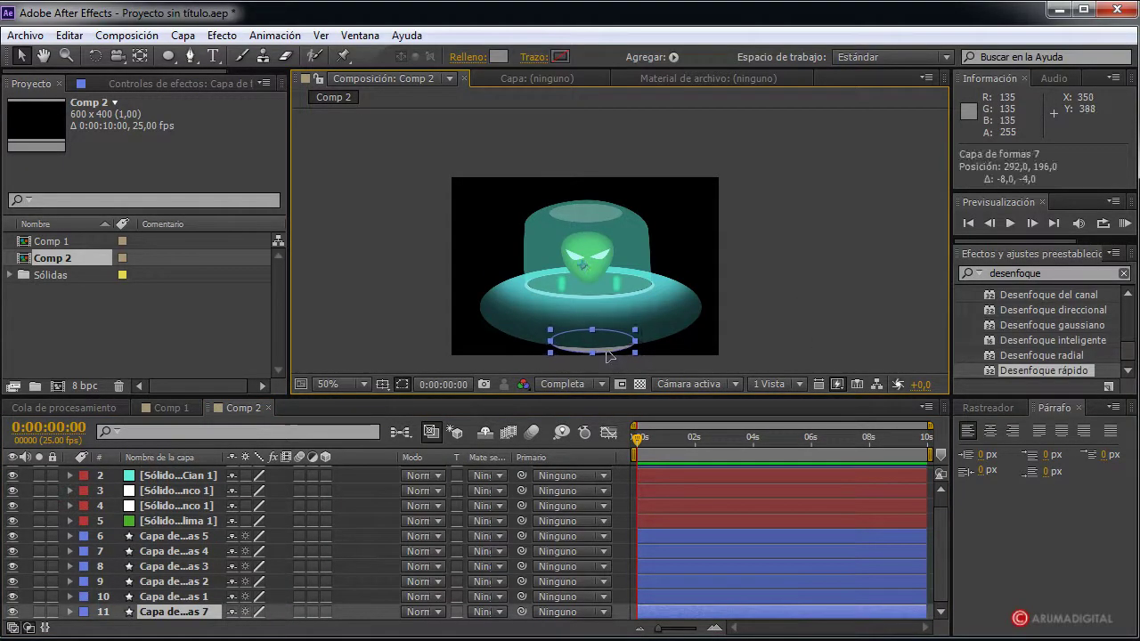
left_click(855, 294)
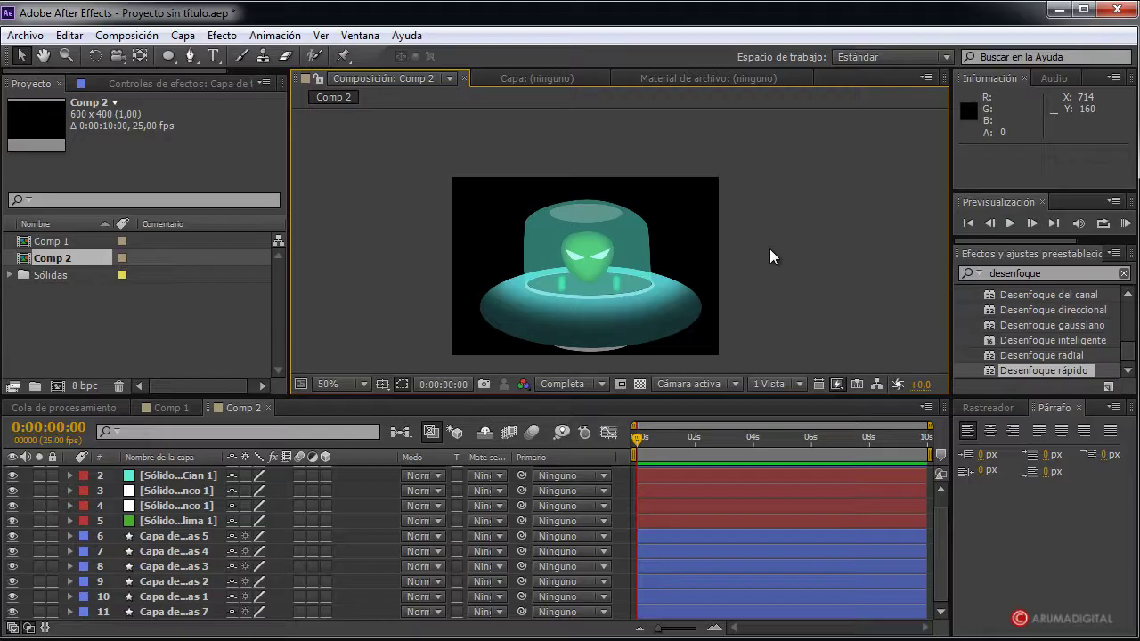
key("period")
key("comma")
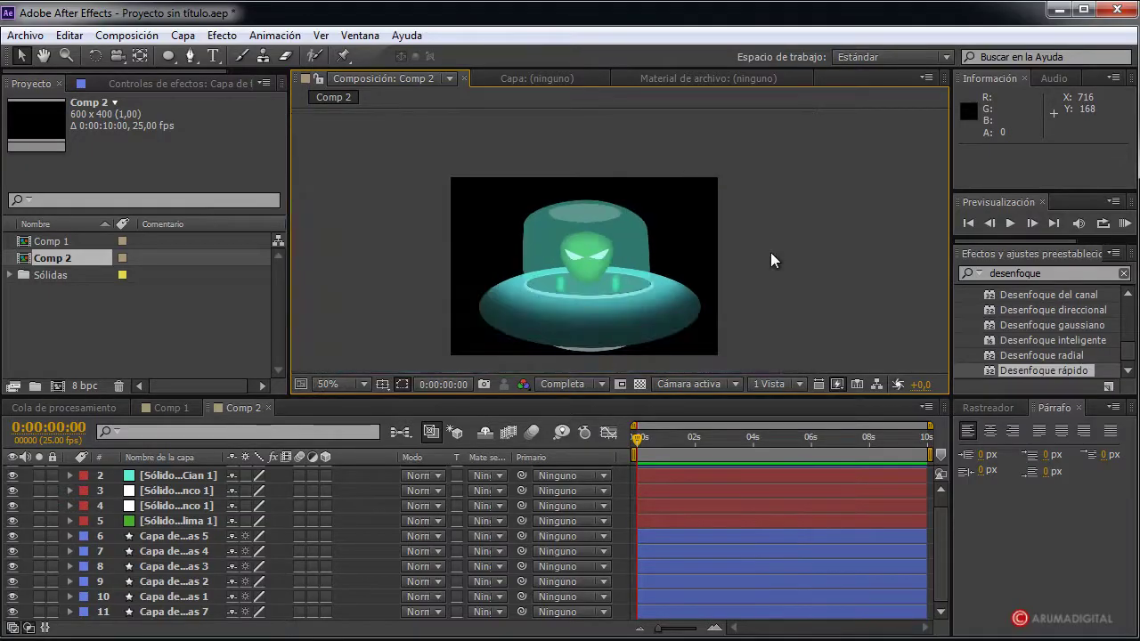
key("period")
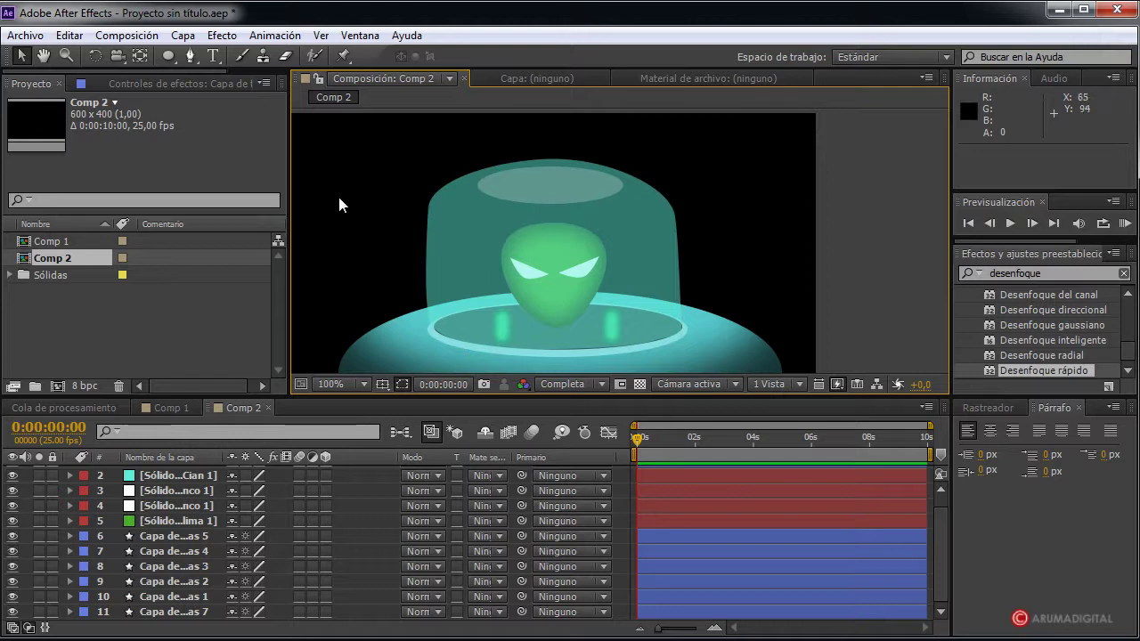
Return to the Project panel and select Comp 2
left_click(110, 82)
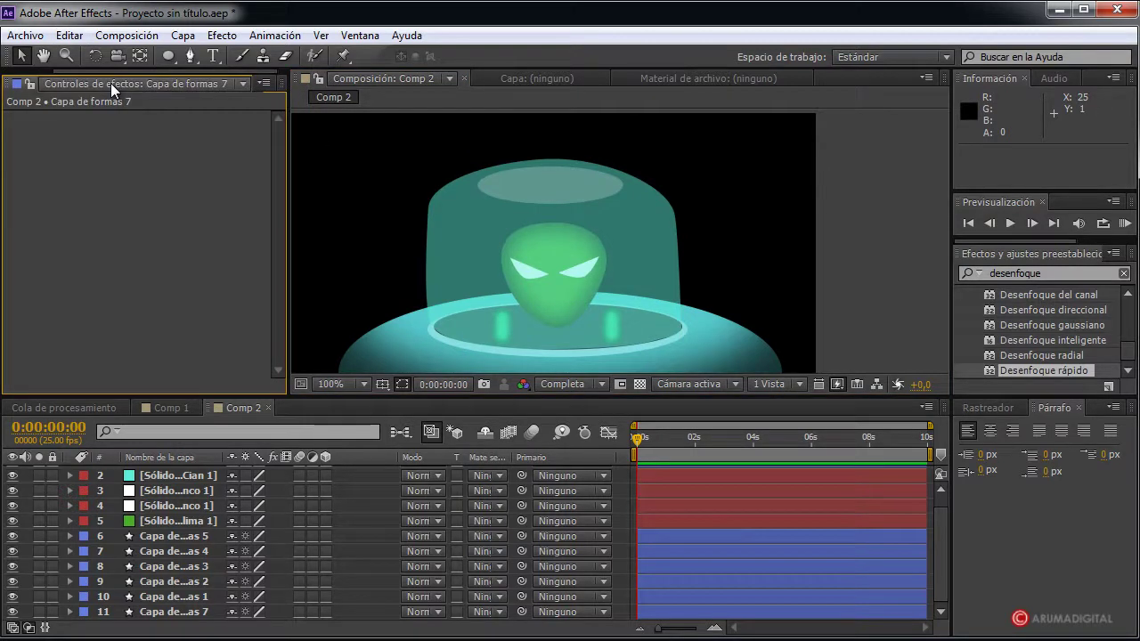
left_click(25, 82)
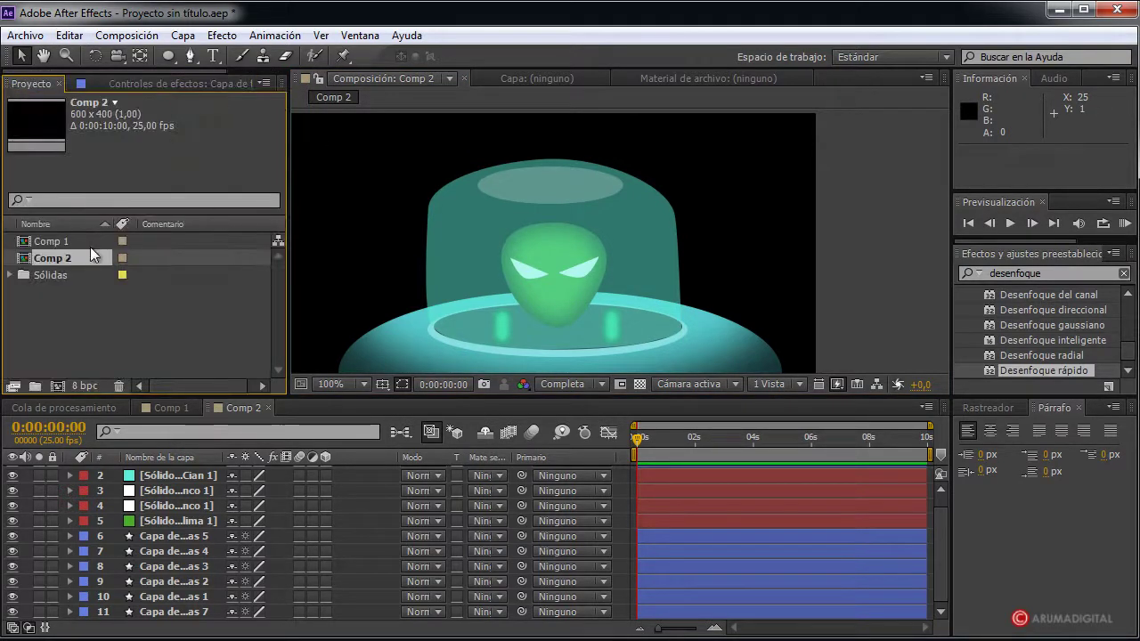
left_click(61, 246)
left_click(60, 255)
left_click(59, 241)
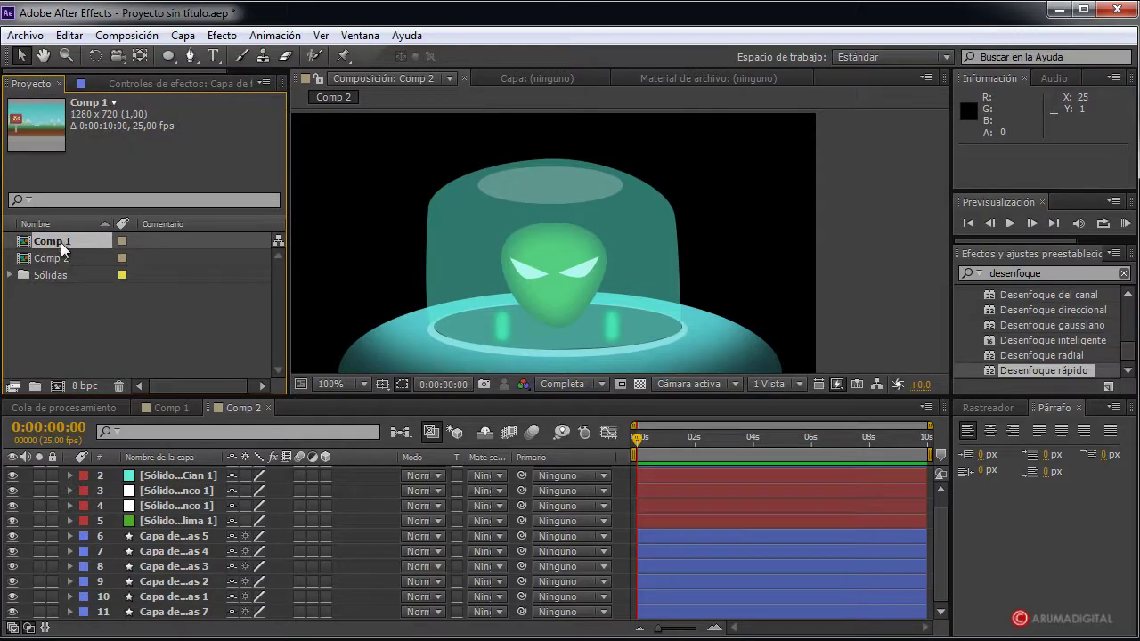
left_click(61, 255)
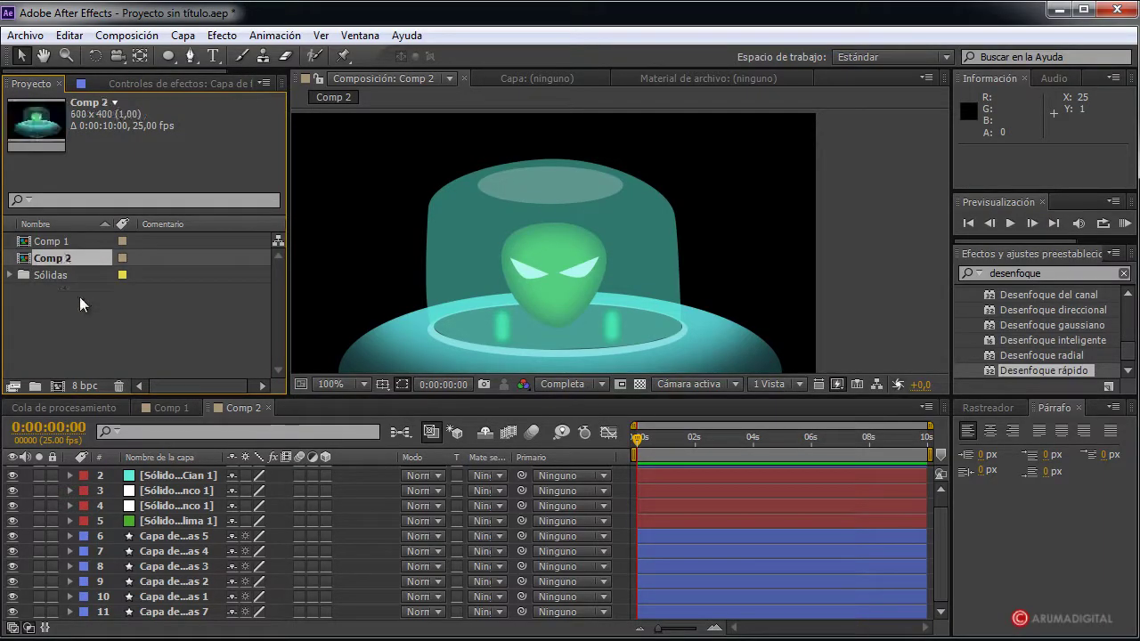
Create a new 1280×720 composition, Comp 3, via Composición > Nueva composición
left_click(156, 35)
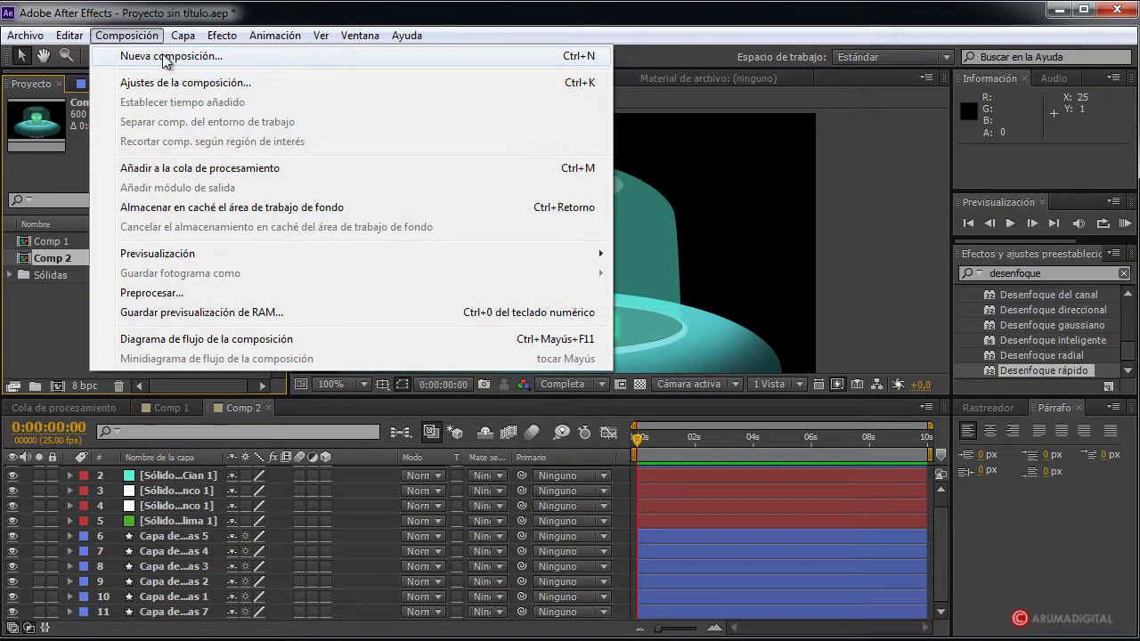
left_click(162, 53)
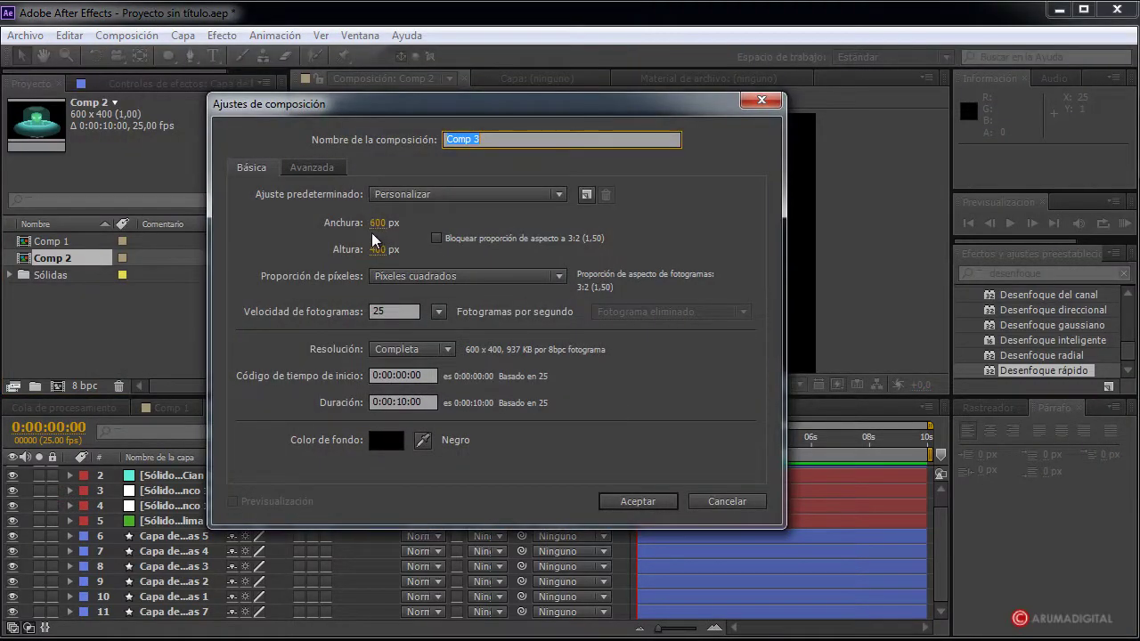
left_click(378, 223)
type("1280")
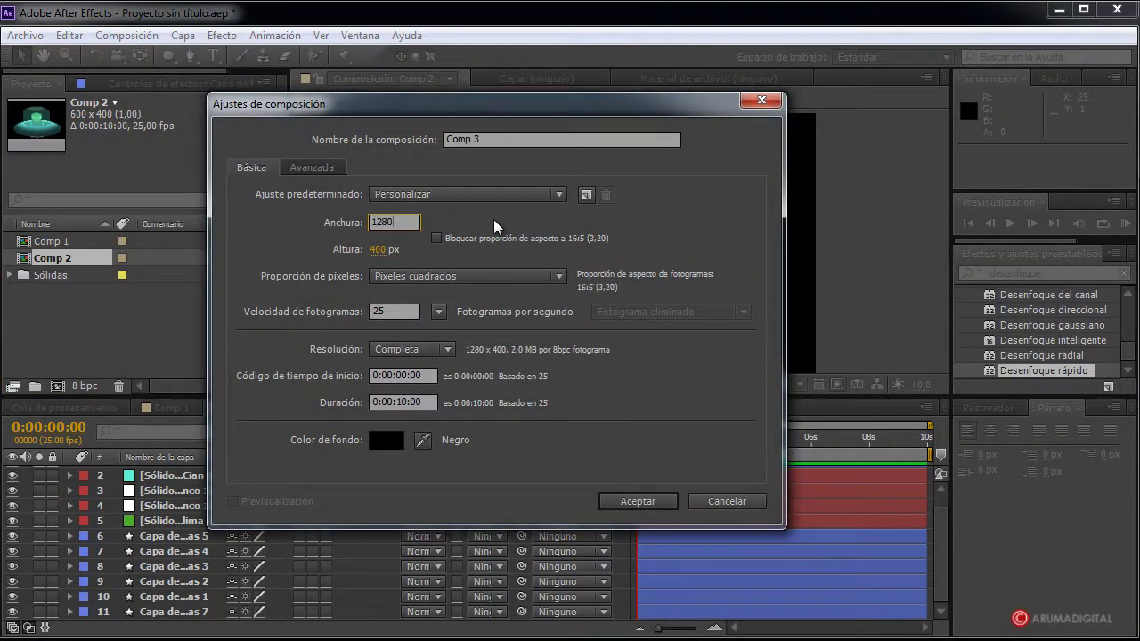
left_click(388, 250)
type("720")
left_click(449, 240)
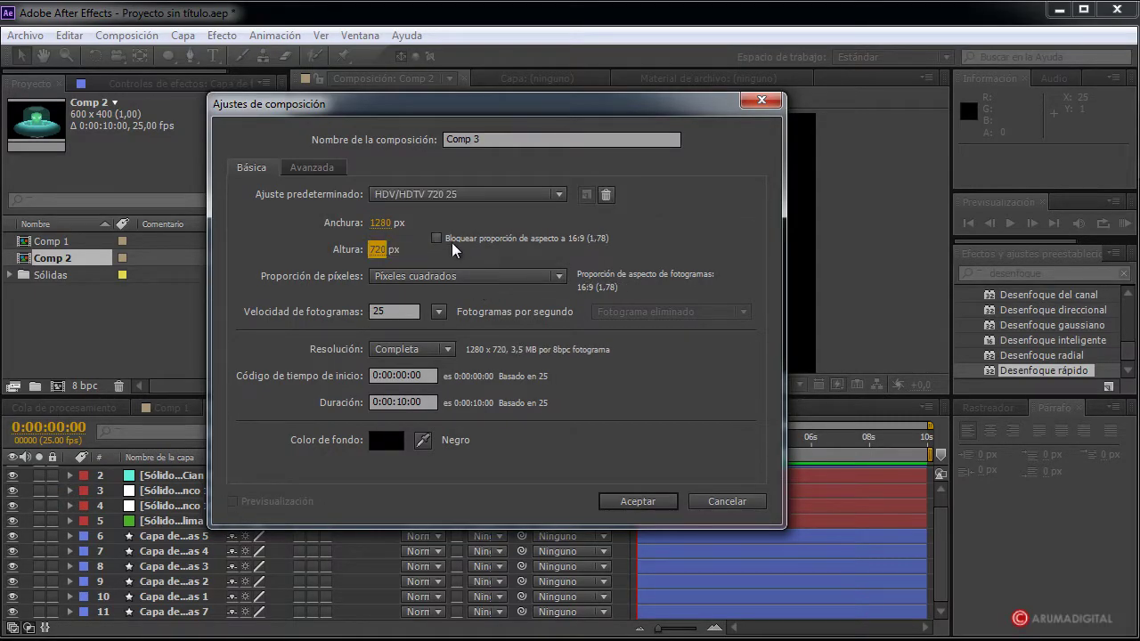
left_click(644, 502)
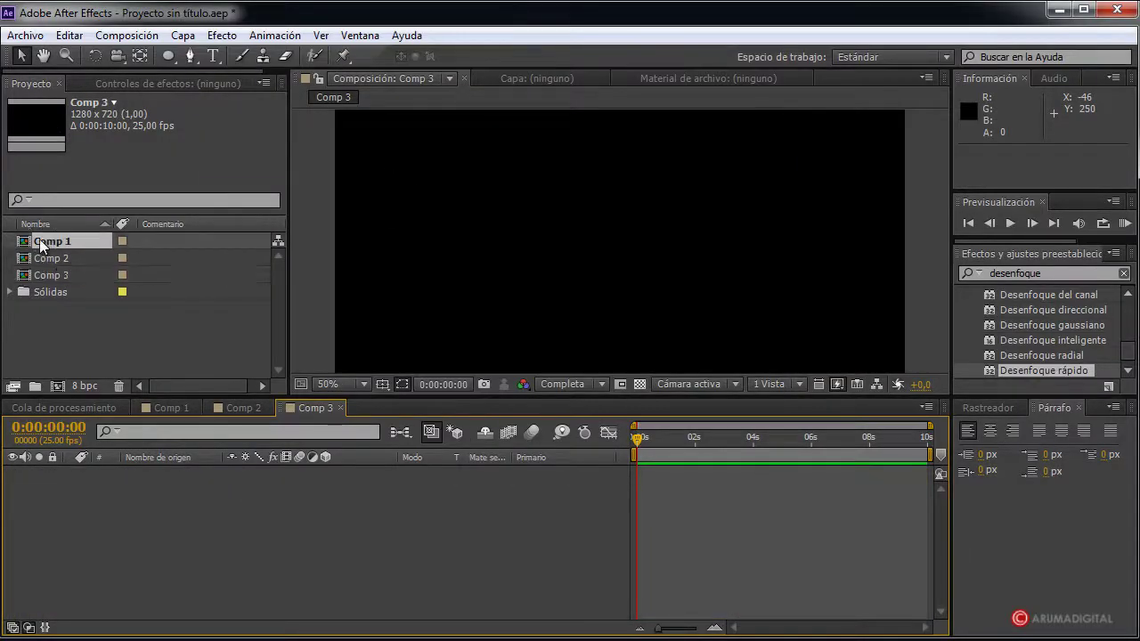
Place Comp 1 under Comp 2 in Comp 3, scale the saucer to about 81% and move it upper left
mouse_move(40, 238)
left_mouse_down()
mouse_move(50, 277)
mouse_move(65, 278)
left_mouse_up()
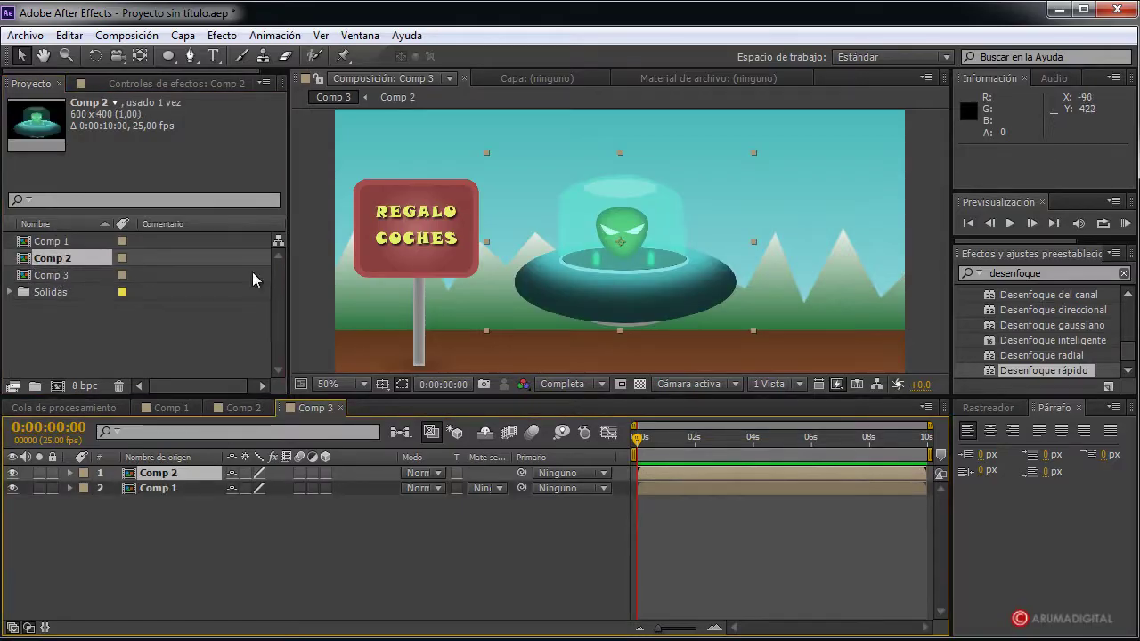
scroll(580, 246, "down", 3)
scroll(580, 246, "up", 3)
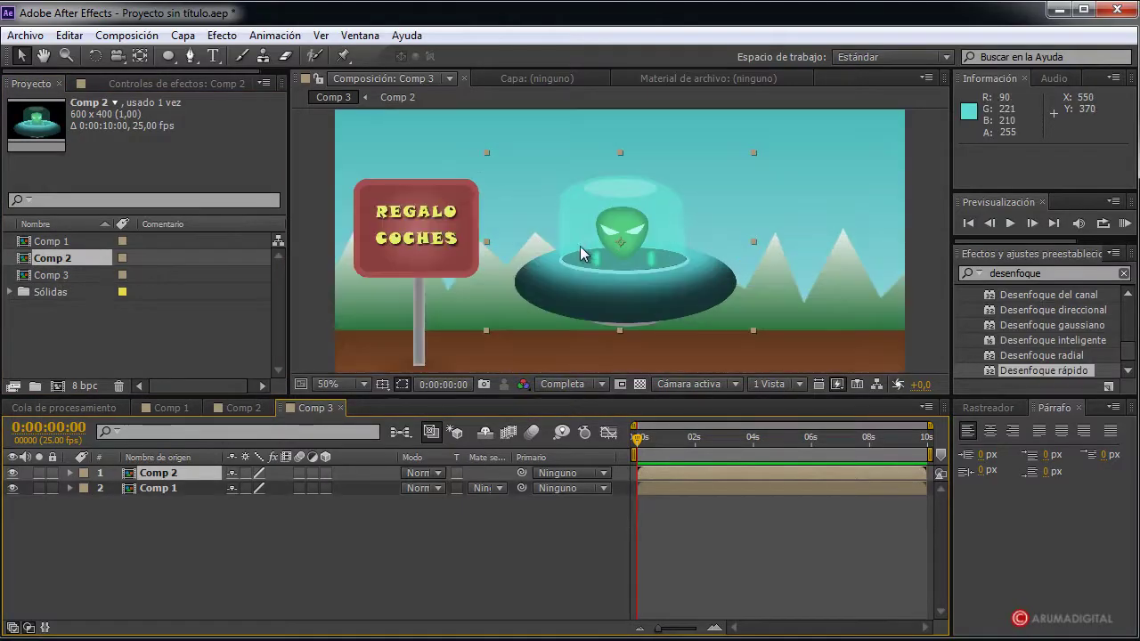
left_click(147, 474)
key("s")
left_click_drag(254, 488, 236, 488)
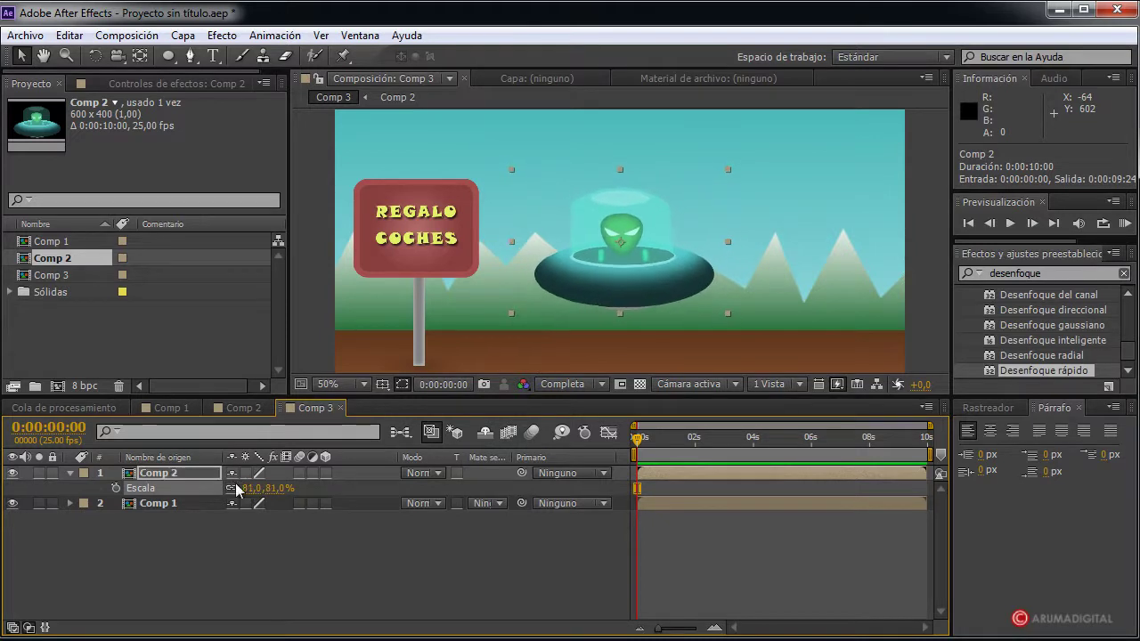
scroll(586, 311, "down", 2)
left_click_drag(629, 267, 426, 150)
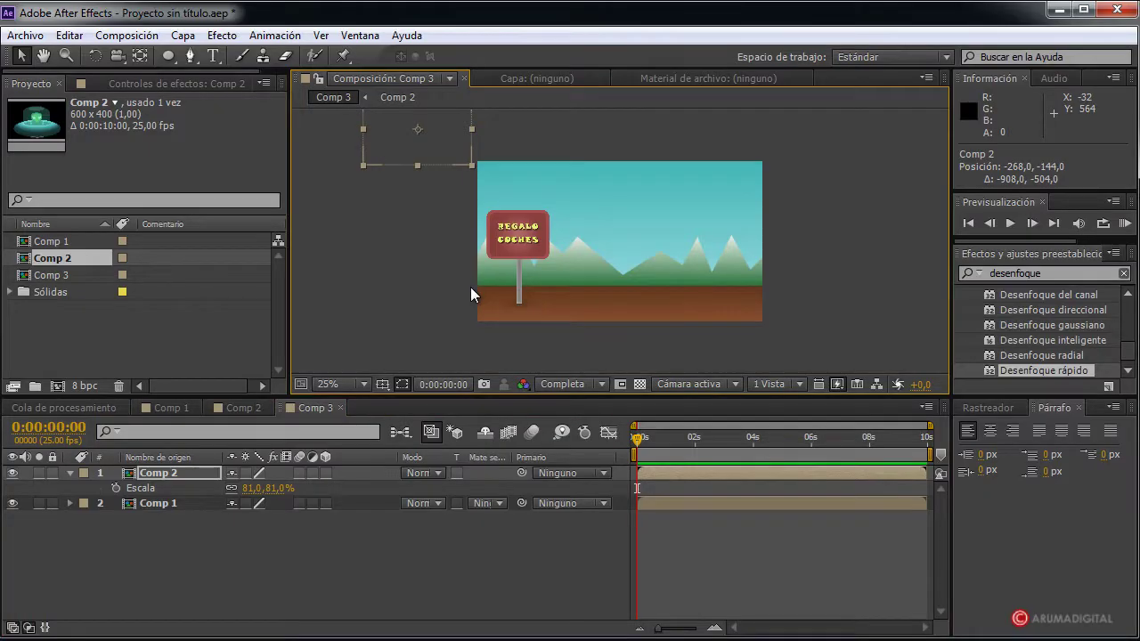
Import CONEJITO VAMPIRO.ai from drive D: with Importar > Archivo
right_click(104, 319)
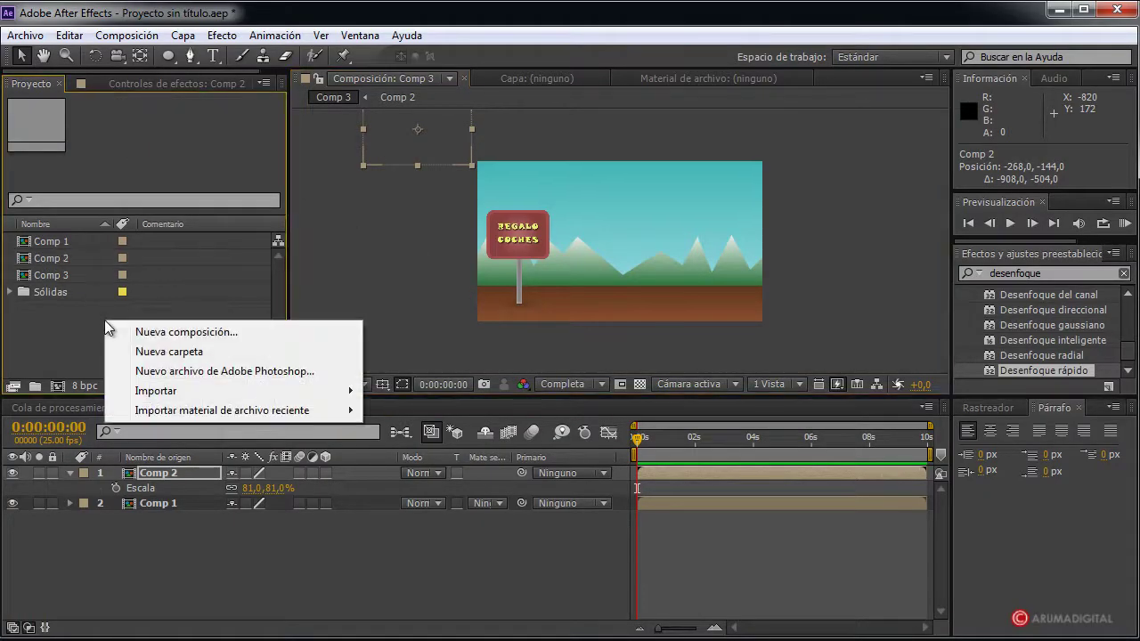
mouse_move(185, 394)
left_click(403, 393)
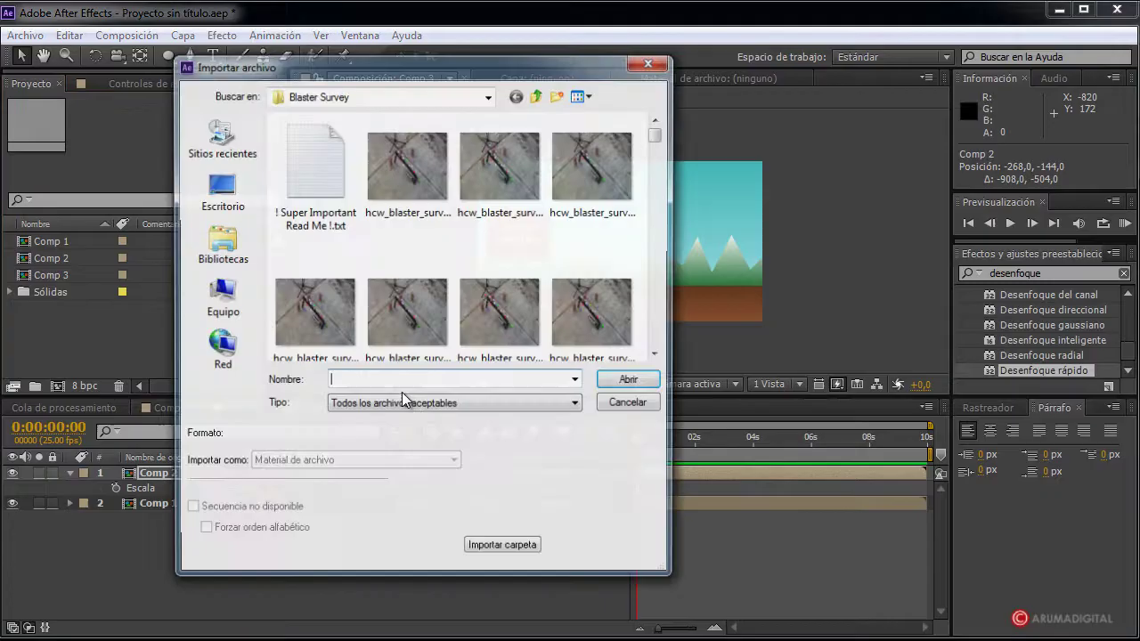
left_click(416, 96)
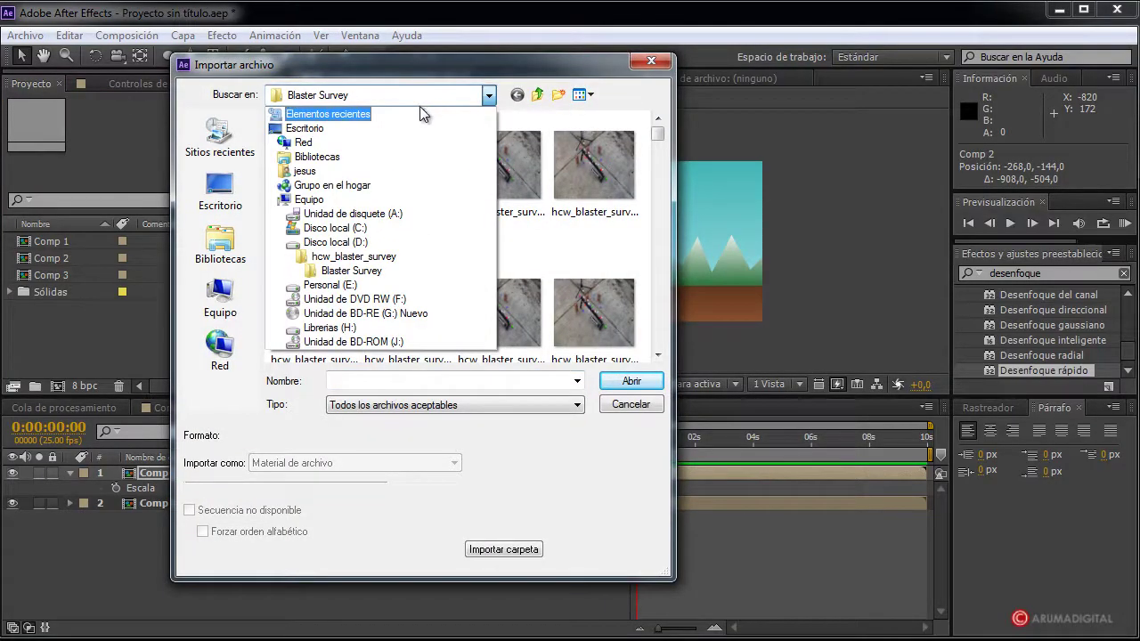
left_click(349, 243)
double_click(418, 302)
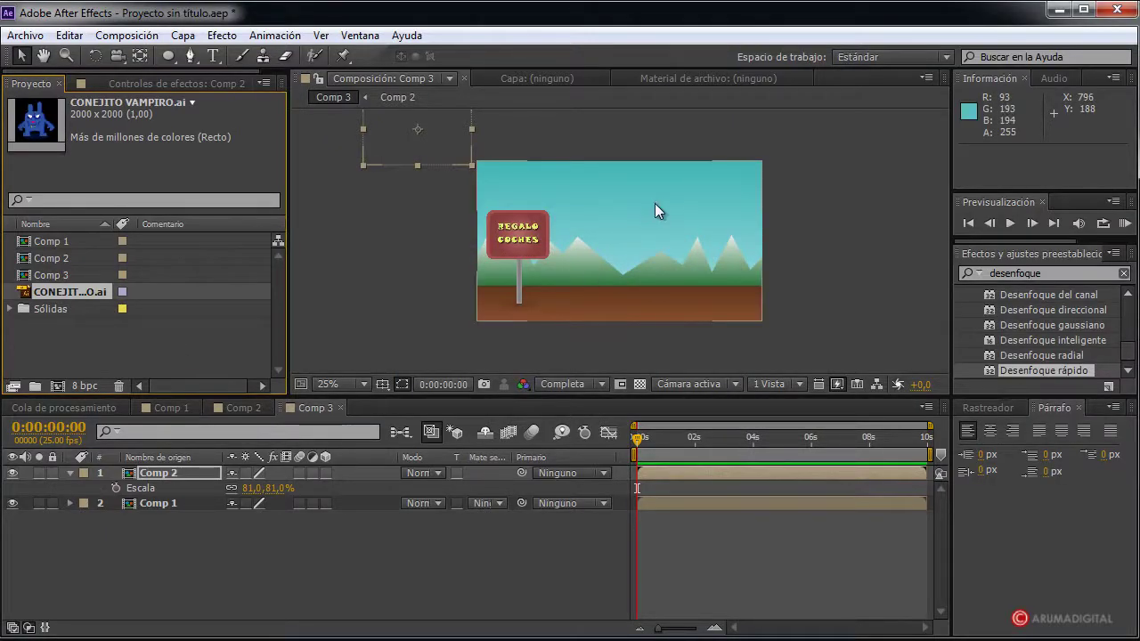
Add the CONEJITO VAMPIRO.ai bunny to Comp 3 and roughly scale and place it on the ground
left_click_drag(72, 290, 616, 279)
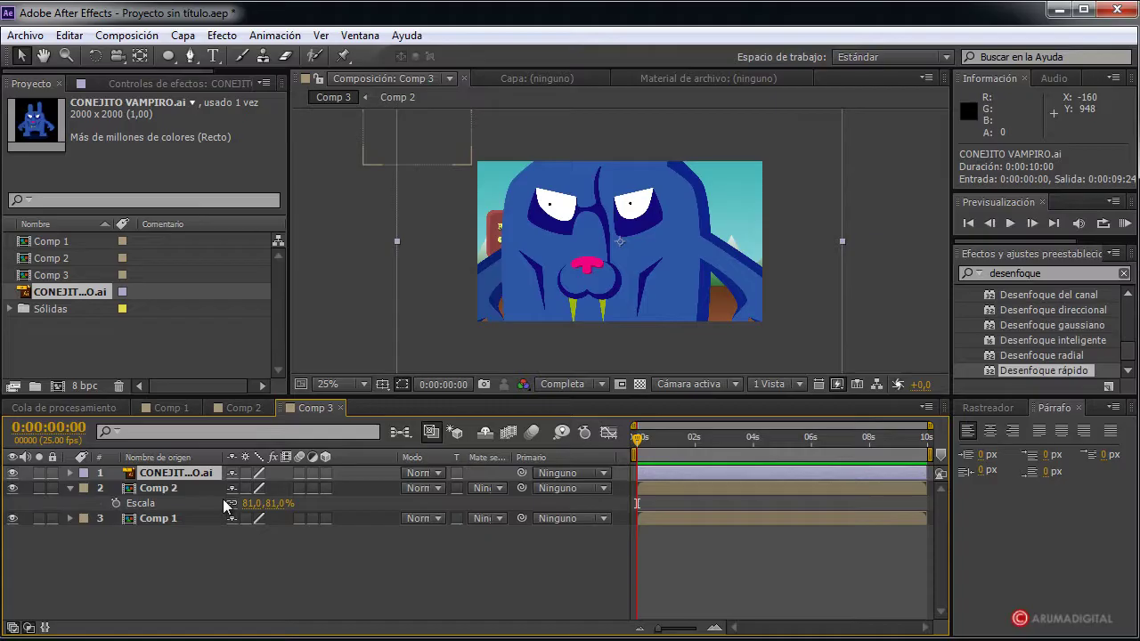
key("s")
left_click(265, 488)
type("24")
key("Return")
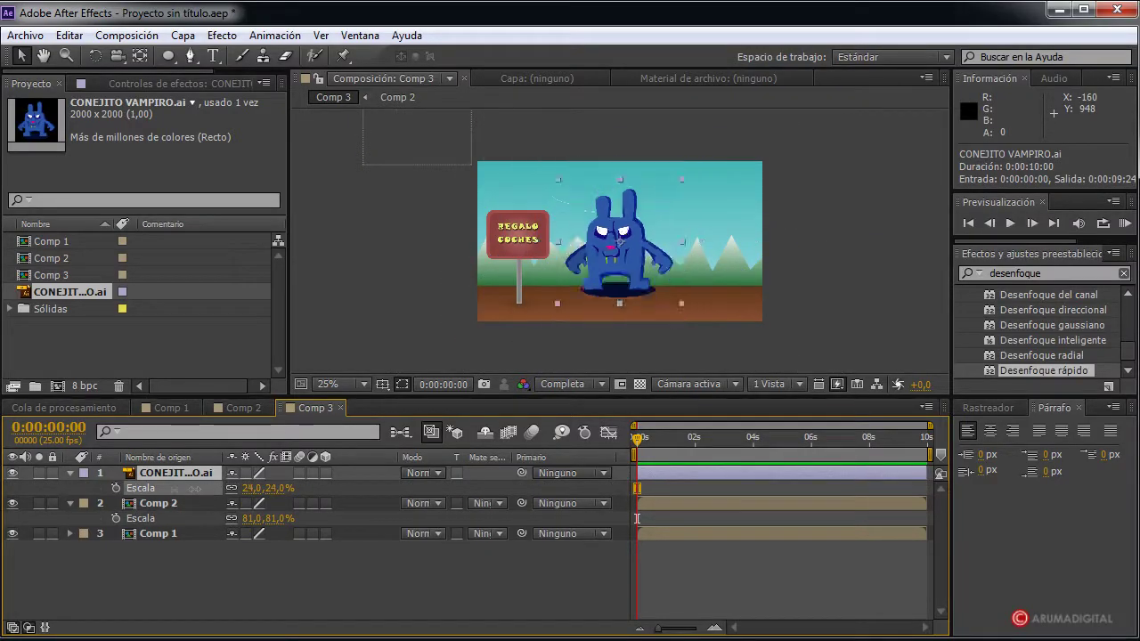
left_click_drag(252, 488, 178, 491)
key("period")
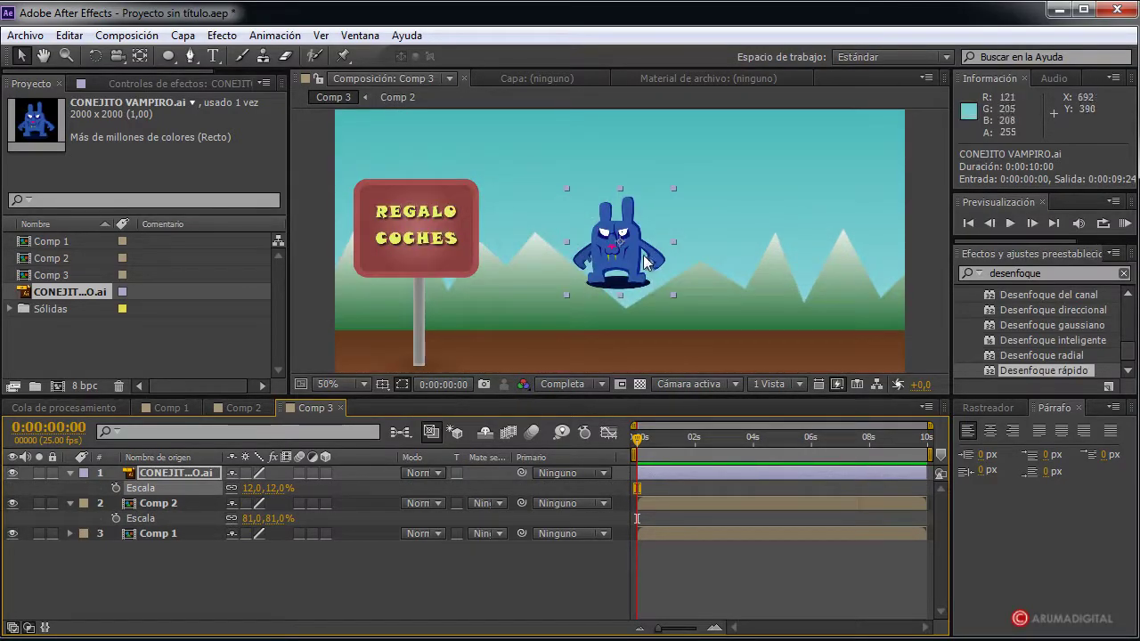
left_click_drag(647, 261, 713, 331)
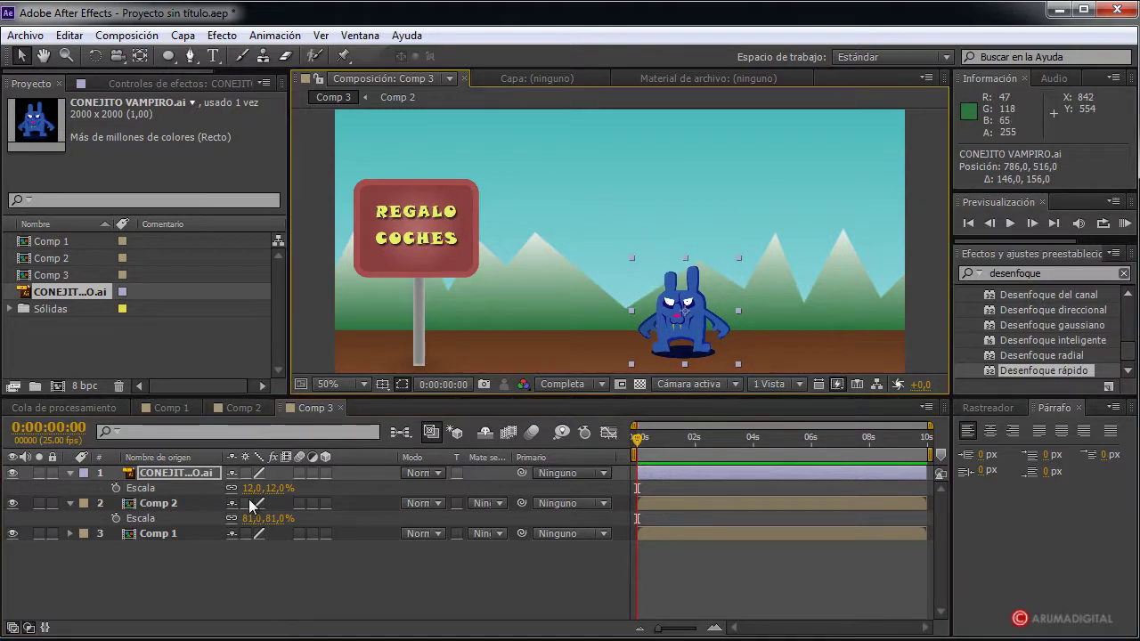
left_click_drag(252, 488, 321, 488)
left_click_drag(698, 351, 698, 323)
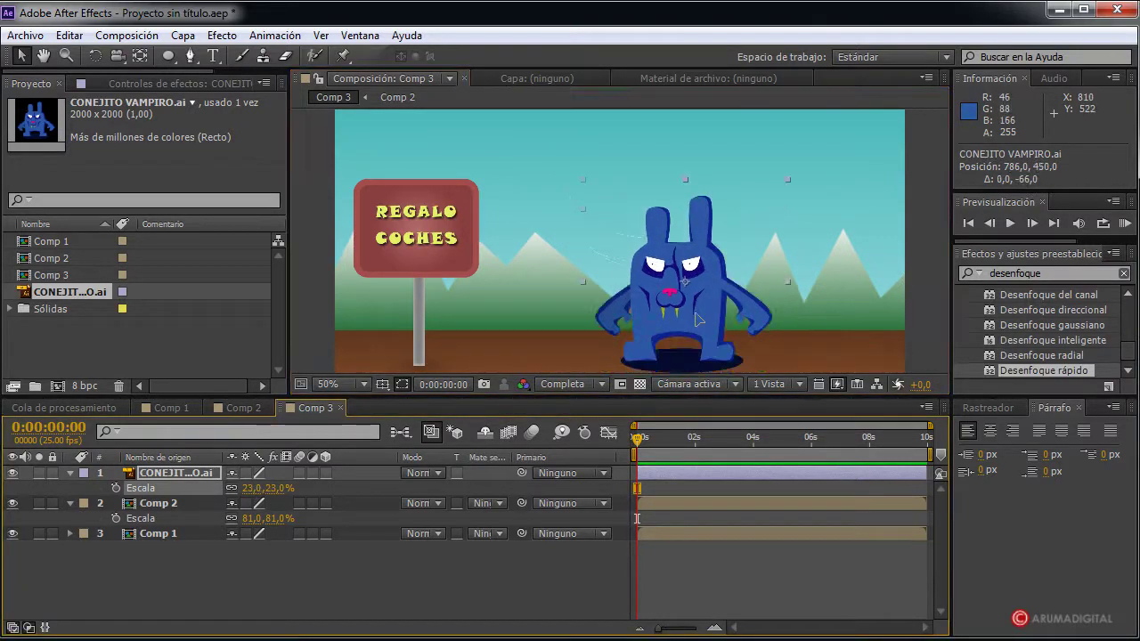
Reduce the bunny's scale to 19% and nudge its position
left_click(926, 293)
key("comma")
key("period")
left_click(676, 358)
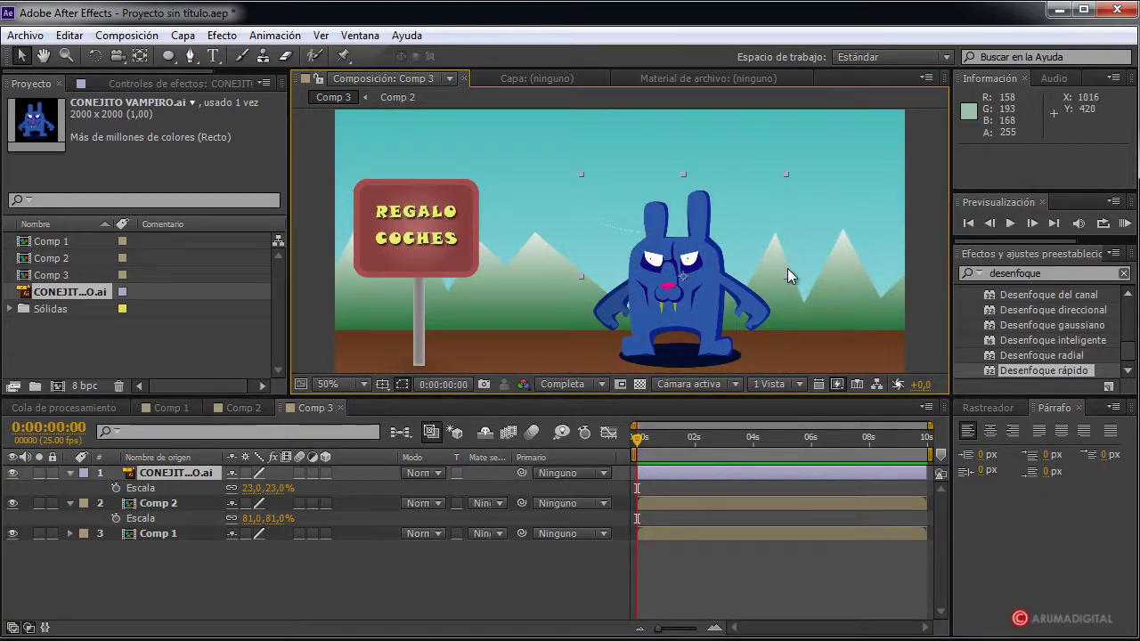
key("comma")
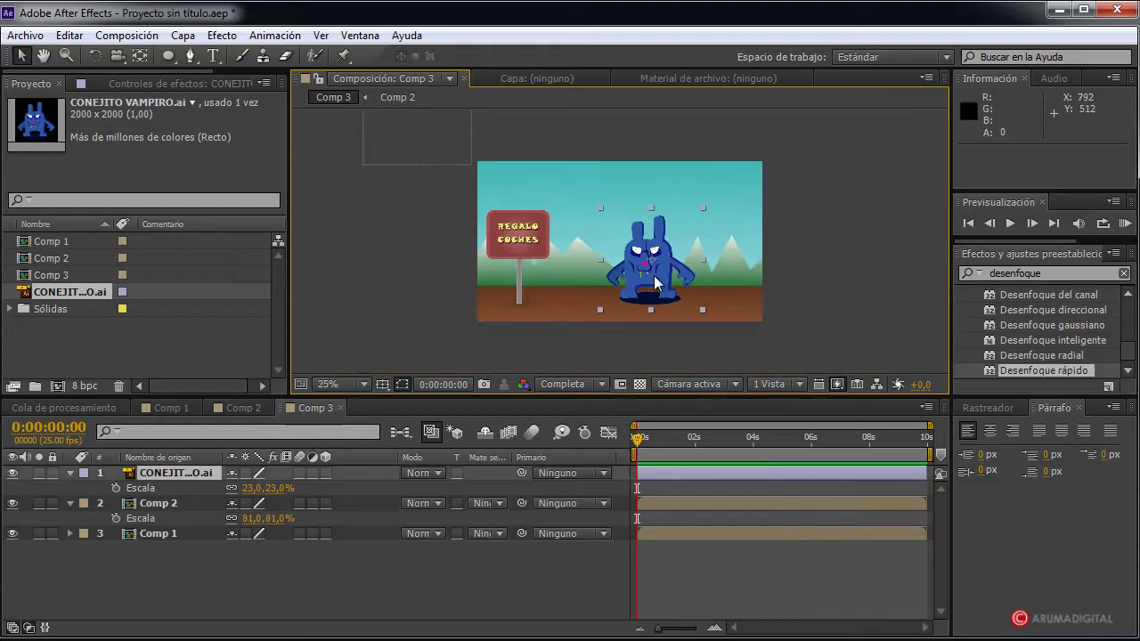
left_click_drag(249, 488, 242, 488)
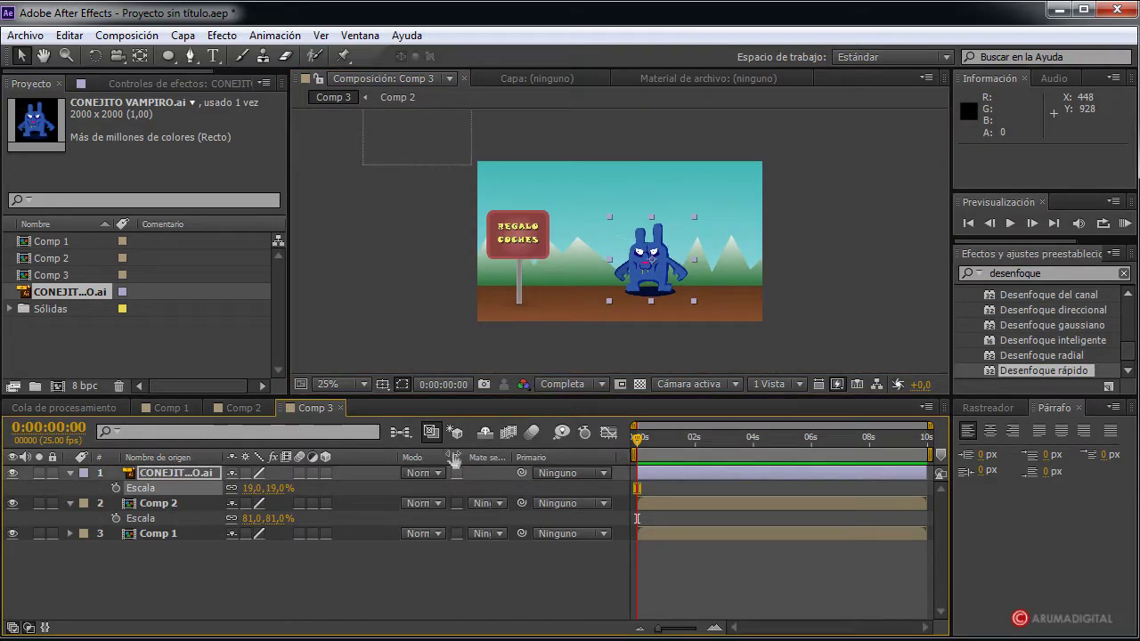
left_click_drag(645, 274, 648, 279)
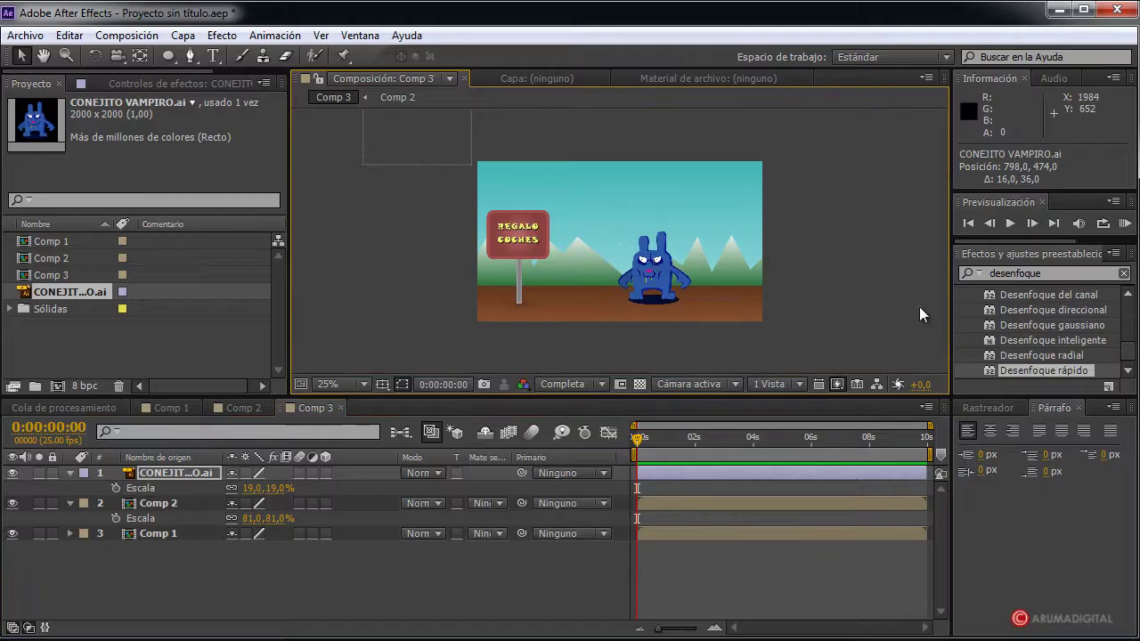
Shrink the bunny to 15% and nudge it down-right onto the ground
left_click(919, 306)
key("period")
key("comma")
left_click(701, 301)
left_click_drag(256, 488, 253, 488)
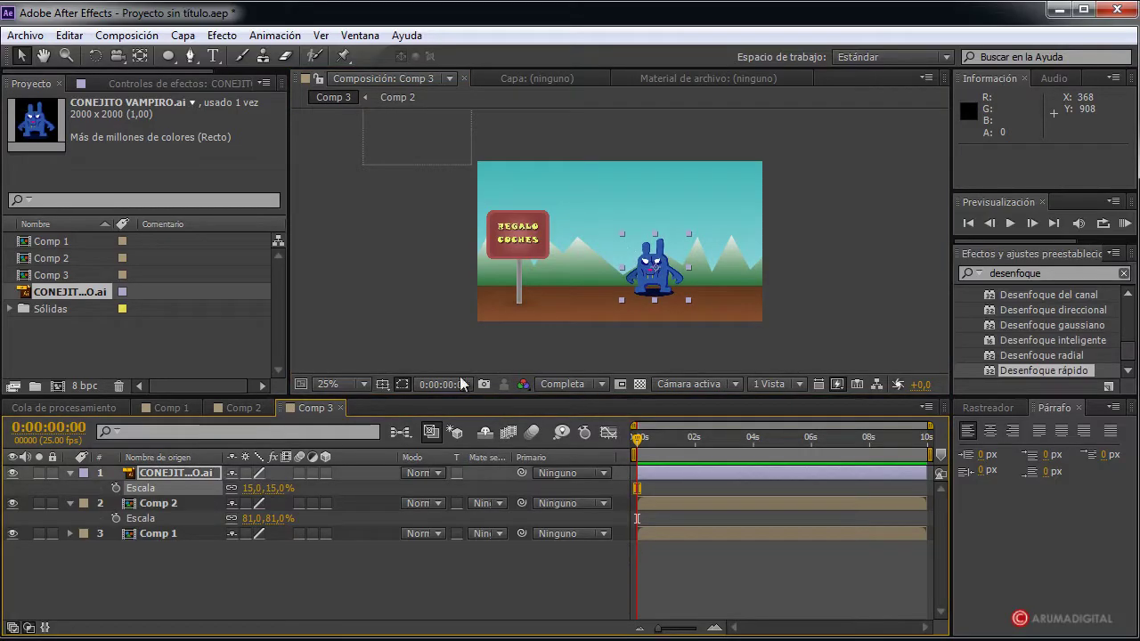
left_click_drag(663, 285, 666, 292)
left_click(821, 293)
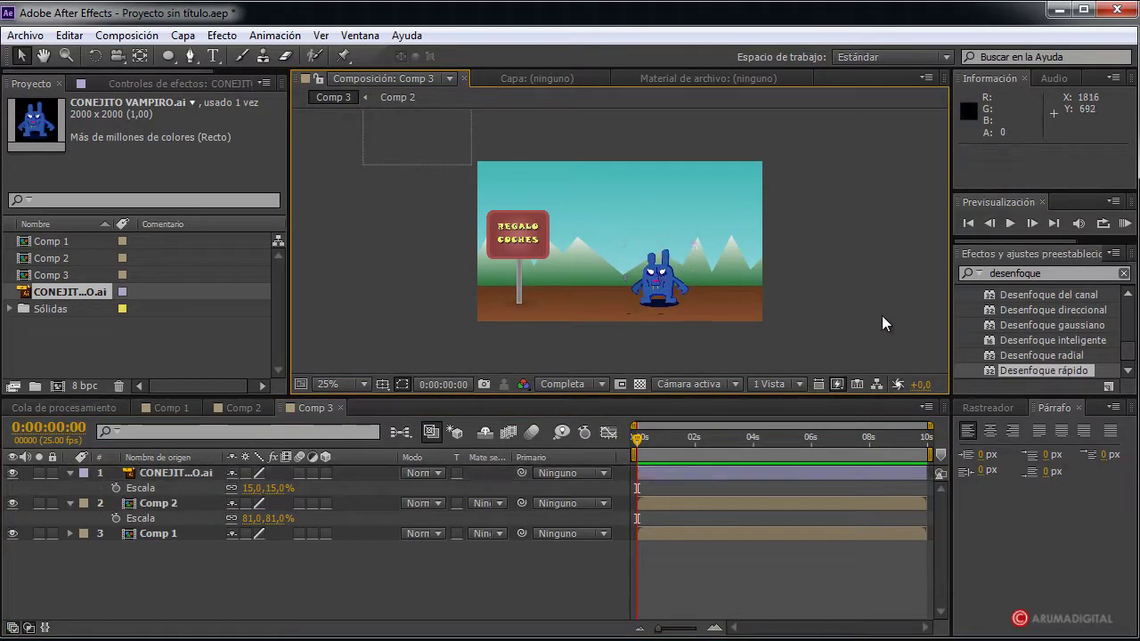
key("period")
key("comma")
Select the Comp 2 layer and expand its Transformar properties to show position -268,-144 and scale 81%
left_click(431, 130)
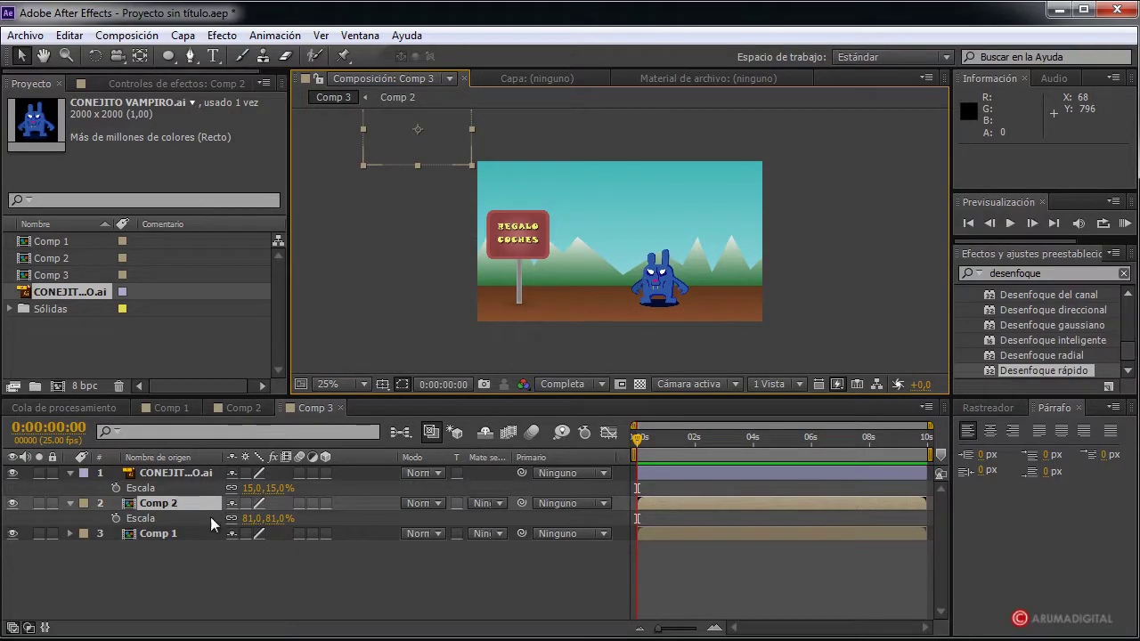
left_click(70, 503)
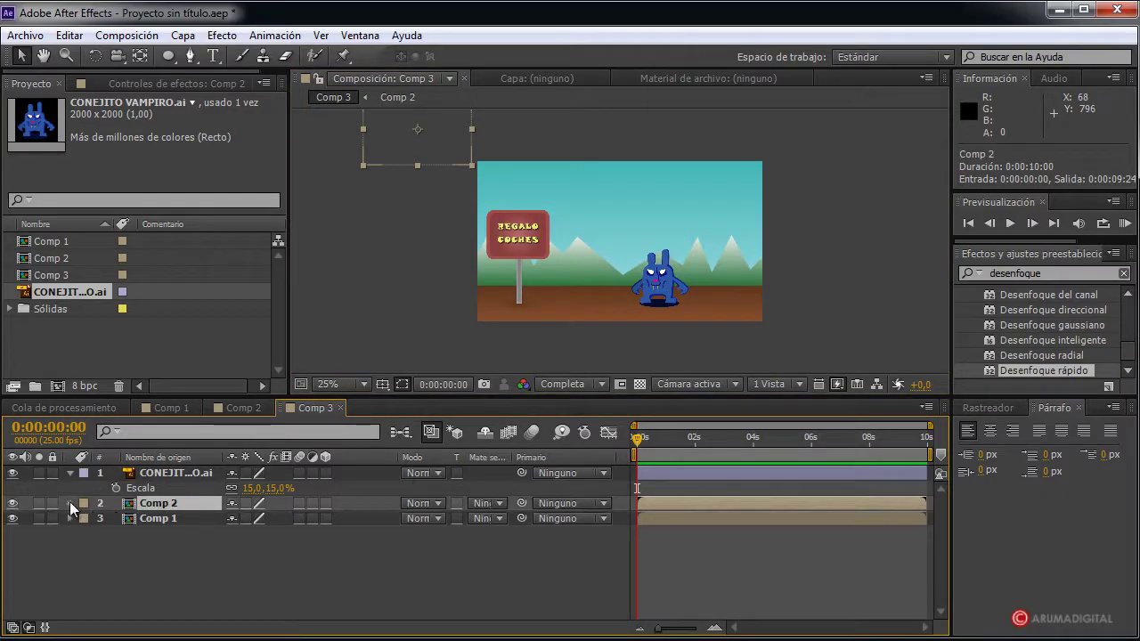
left_click(70, 503)
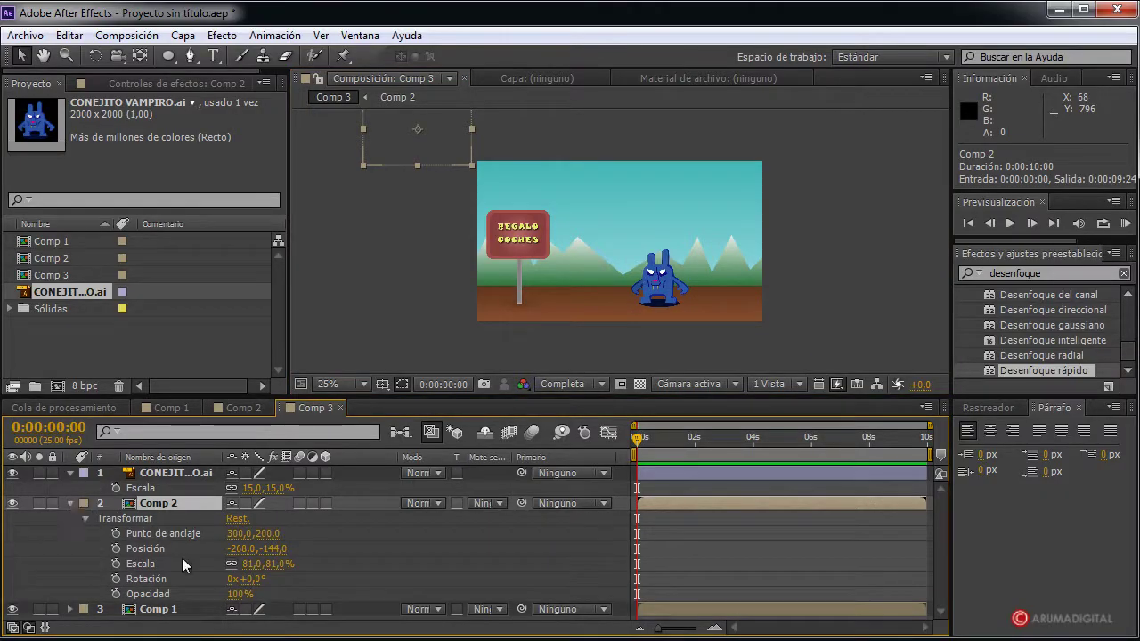
Keyframe the UFO's position so it enters from upper left, hovers over the bunny, and exits upper right
left_click(117, 548)
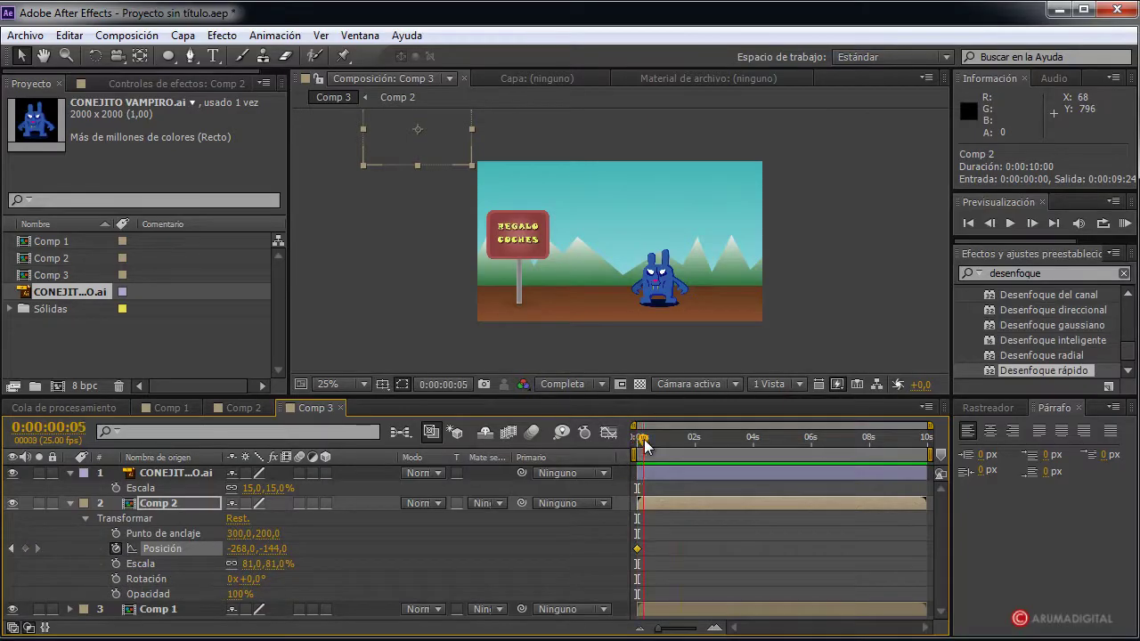
left_click_drag(691, 443, 706, 442)
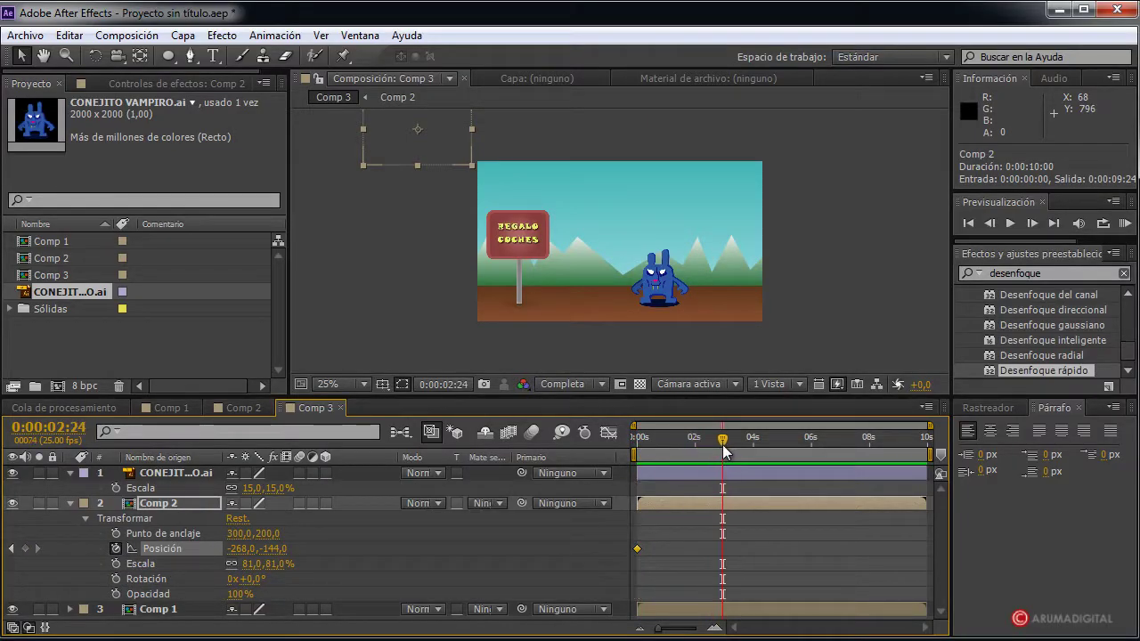
left_click_drag(446, 139, 684, 225)
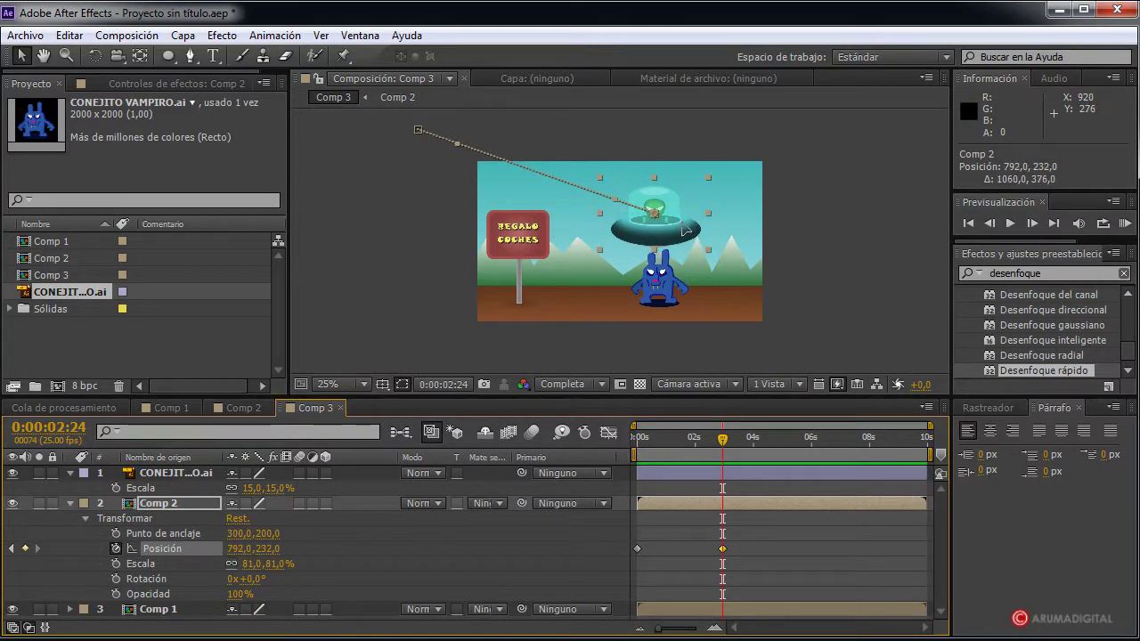
left_click_drag(724, 439, 754, 438)
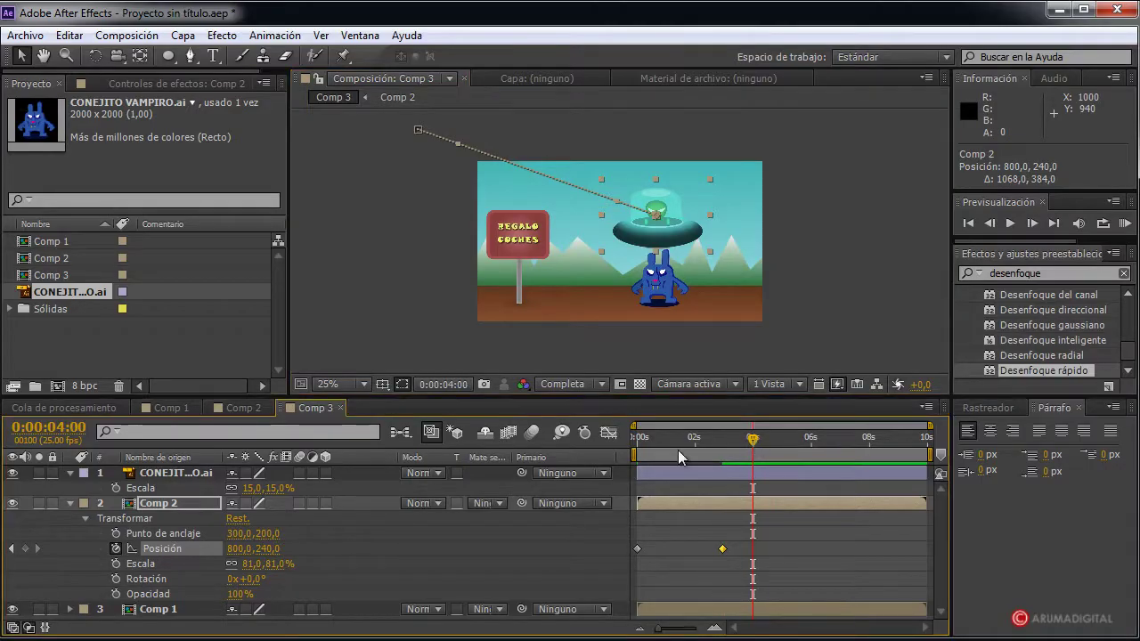
left_click_drag(237, 549, 243, 548)
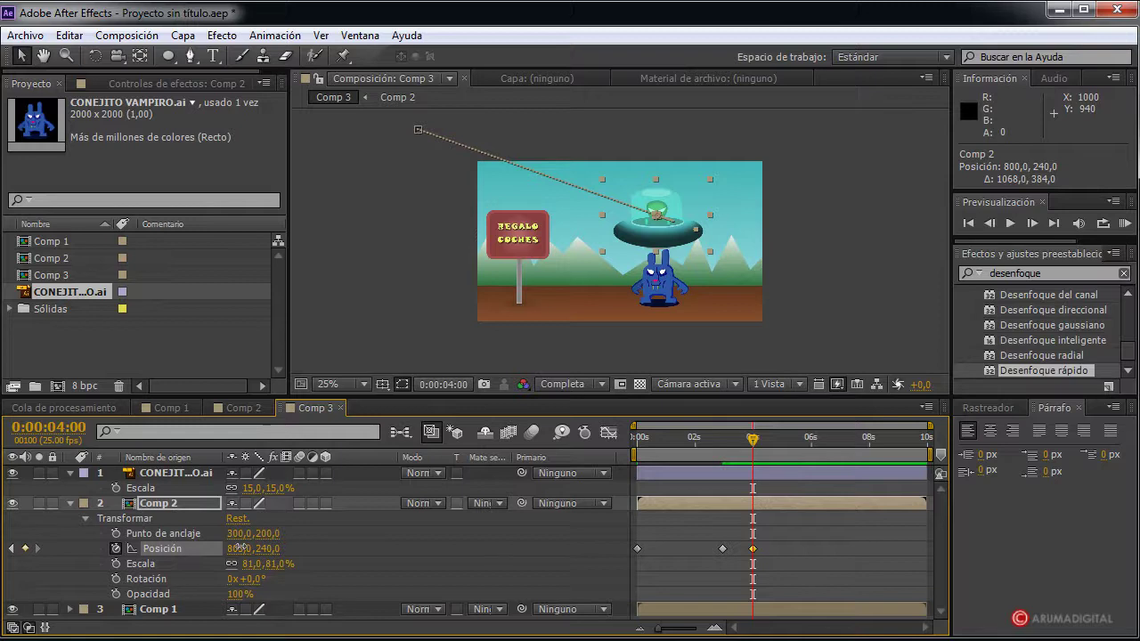
mouse_move(752, 438)
left_mouse_down()
mouse_move(809, 455)
mouse_move(917, 453)
mouse_move(862, 455)
left_mouse_up()
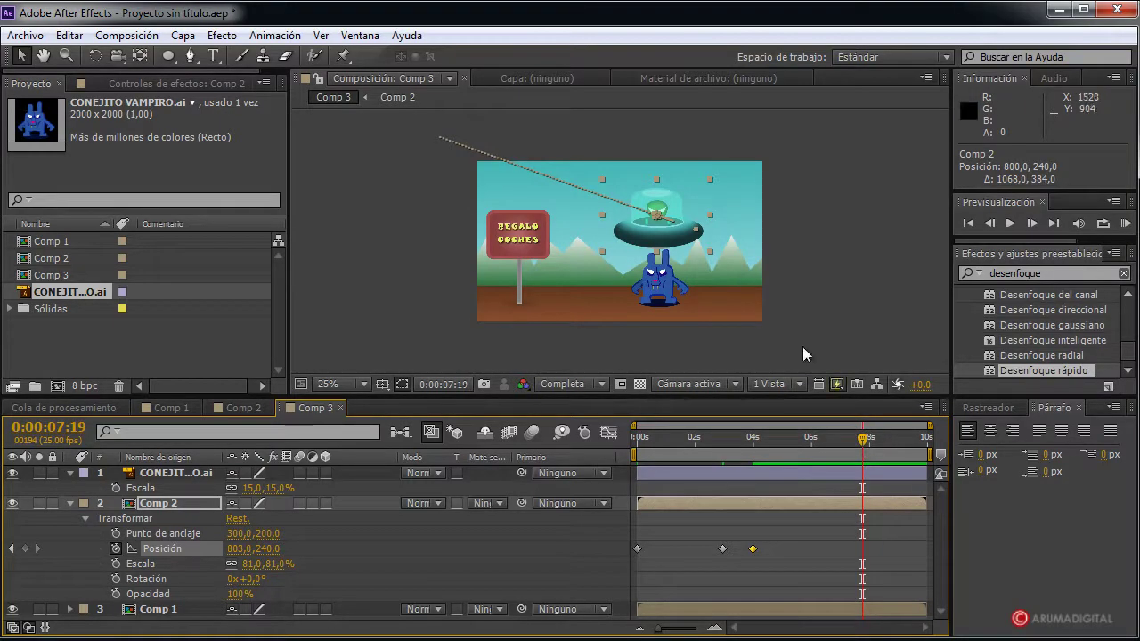
mouse_move(668, 238)
left_mouse_down()
mouse_move(866, 180)
mouse_move(854, 184)
left_mouse_up()
left_click_drag(862, 440, 672, 440)
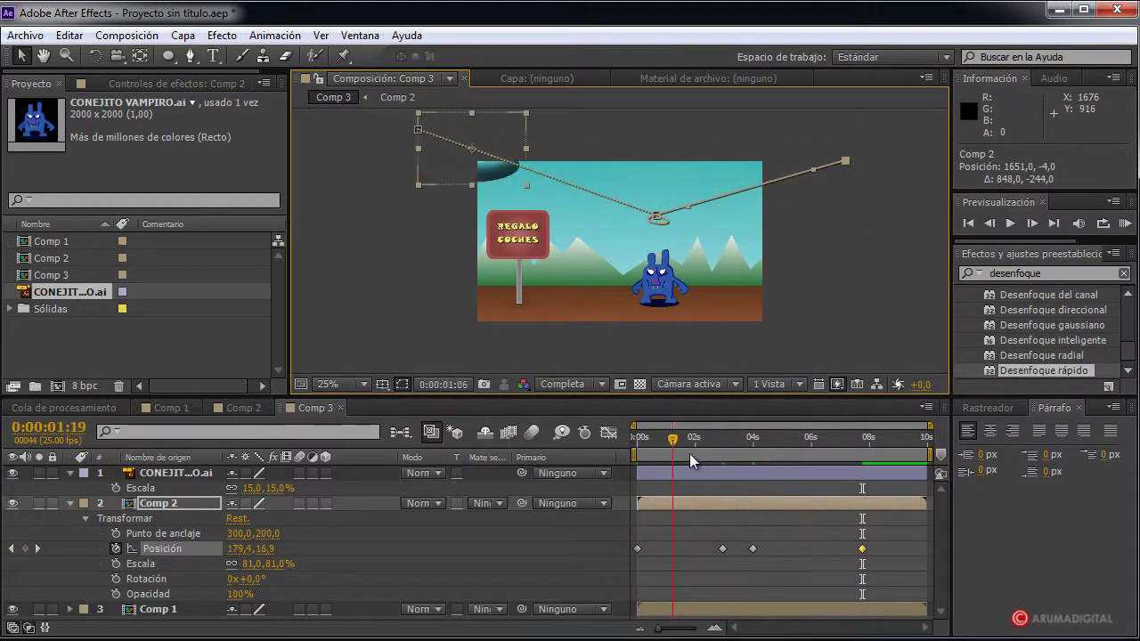
Lower the UFO at 3:11 and pull a motion-path keyframe left to smooth the curve
left_click_drag(689, 453, 736, 452)
scroll(687, 269, "up", 4)
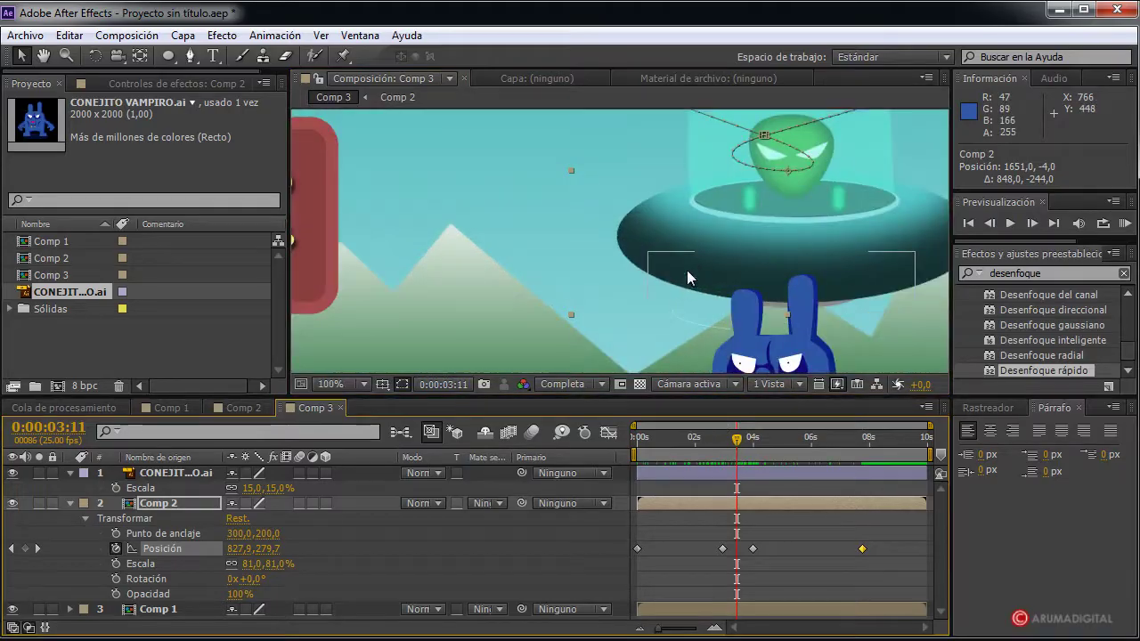
scroll(686, 270, "up", 3)
mouse_move(688, 222)
left_mouse_down()
mouse_move(754, 249)
mouse_move(828, 252)
left_mouse_up()
left_click_drag(690, 236, 574, 236)
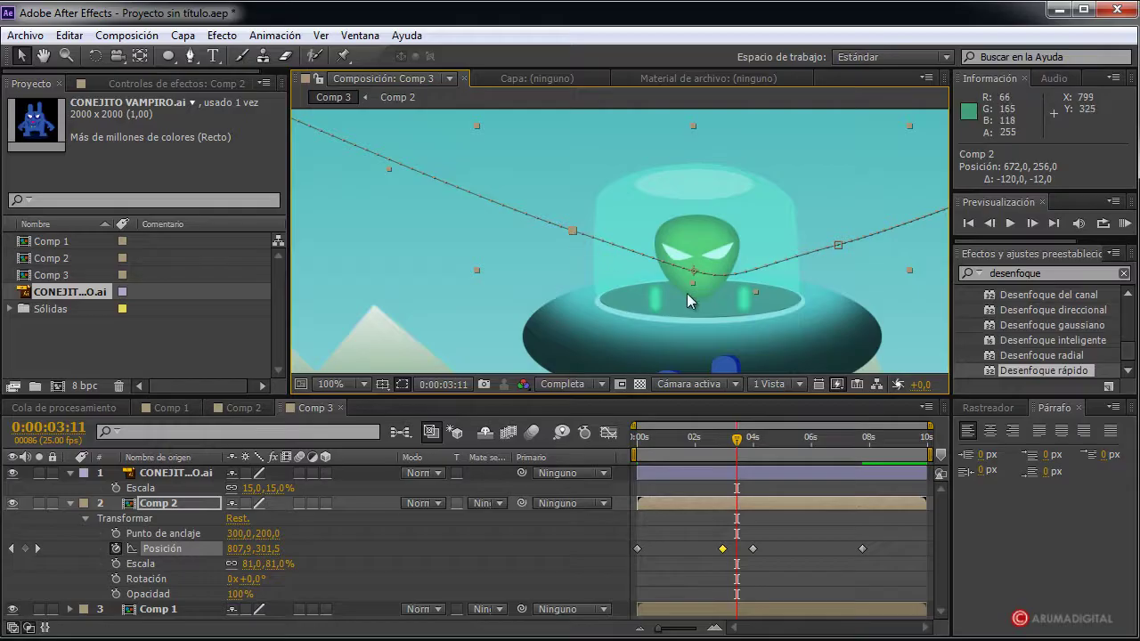
key("comma")
key("comma")
key("comma")
Adjust the hover keyframe near 2:14 along the path and scrub the flight to check it
mouse_move(738, 438)
left_mouse_down()
mouse_move(718, 445)
mouse_move(729, 445)
left_mouse_up()
left_click_drag(675, 242, 628, 259)
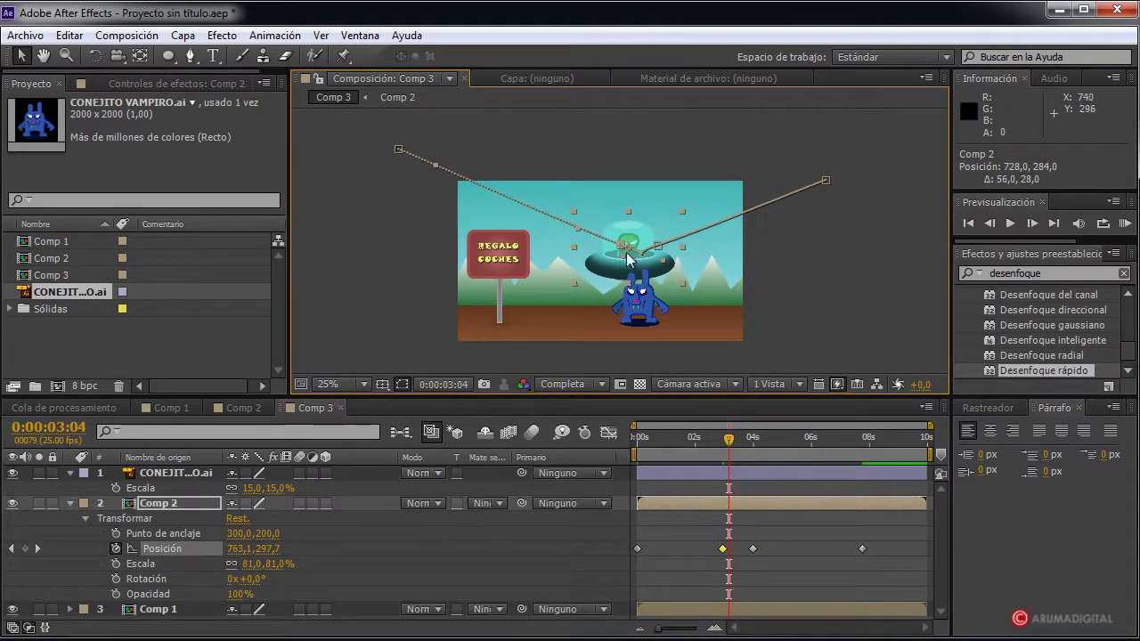
mouse_move(628, 258)
left_mouse_down()
mouse_move(616, 226)
mouse_move(664, 240)
left_mouse_up()
key("period")
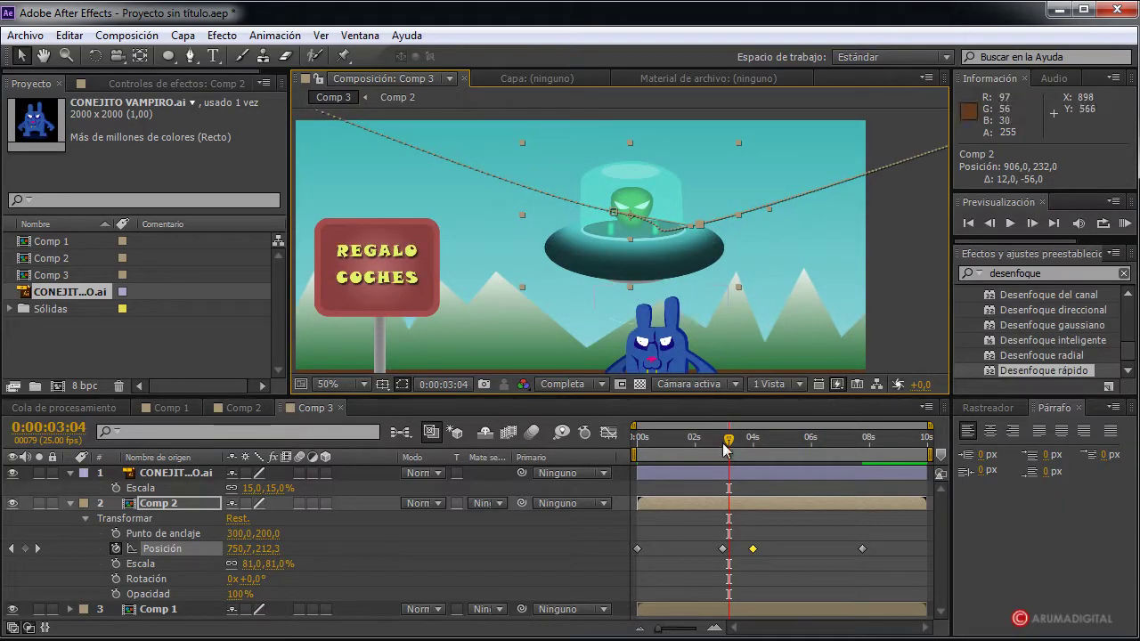
left_click_drag(723, 450, 737, 452)
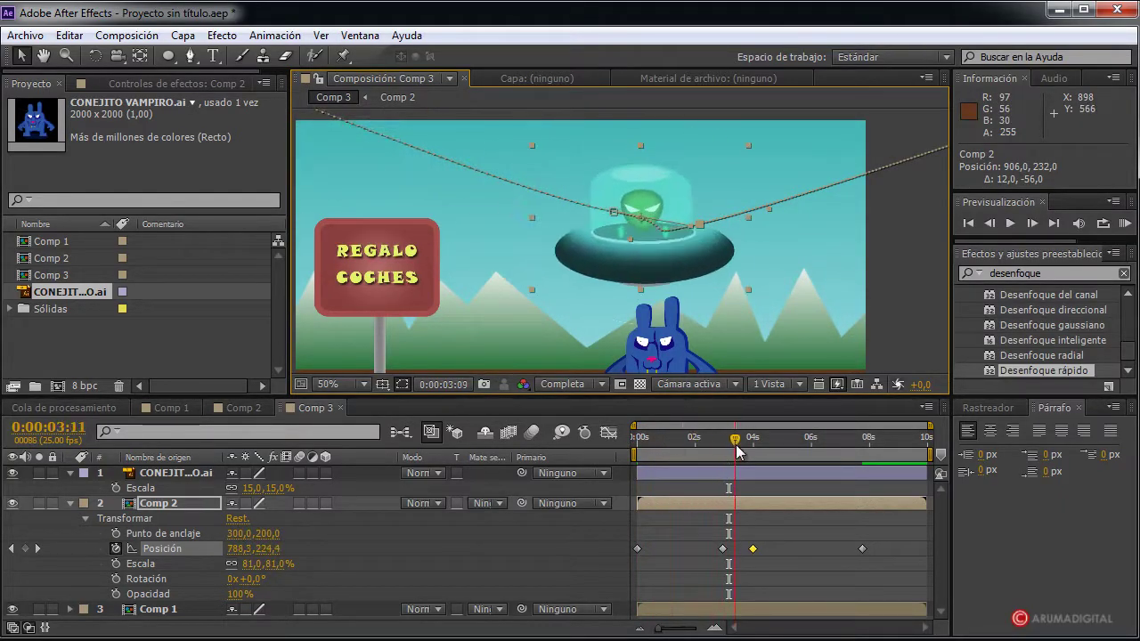
key("Home")
key("comma")
key("comma")
key("comma")
key("period")
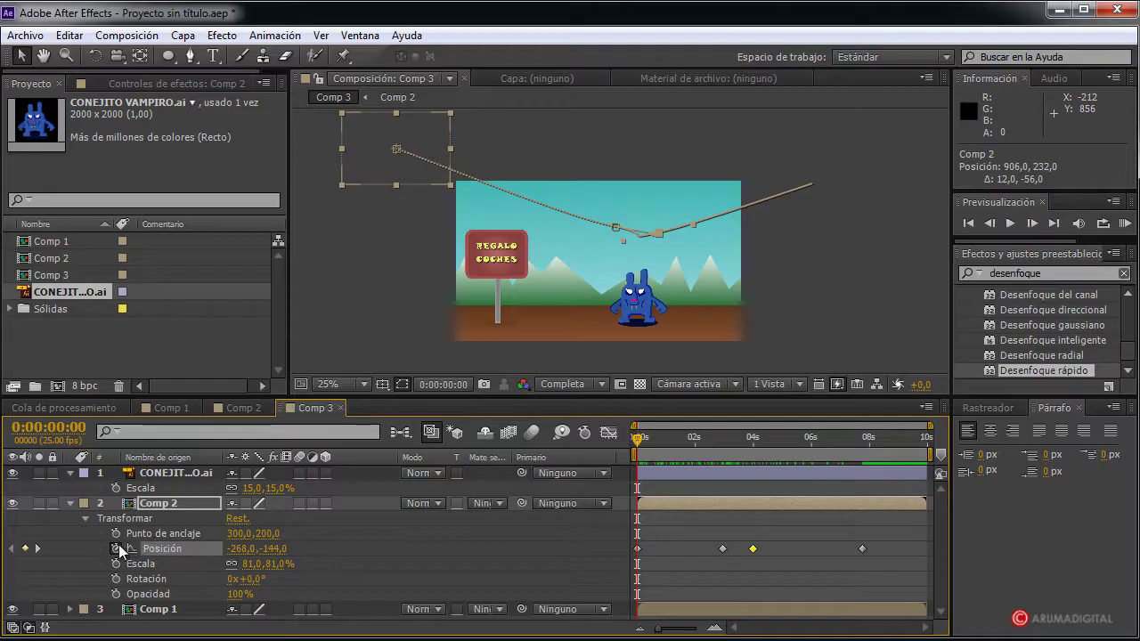
Add a wiggle(3,10) expression to Comp 2's anchor point and RAM-preview Comp 3
left_click(117, 533, "alt")
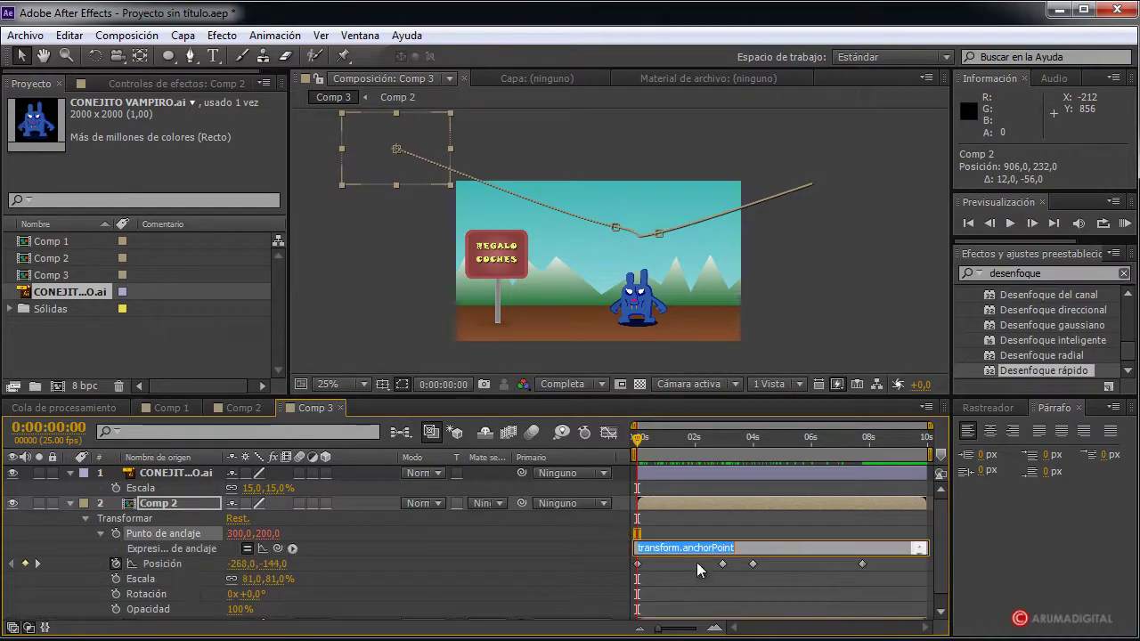
type("wiggle(")
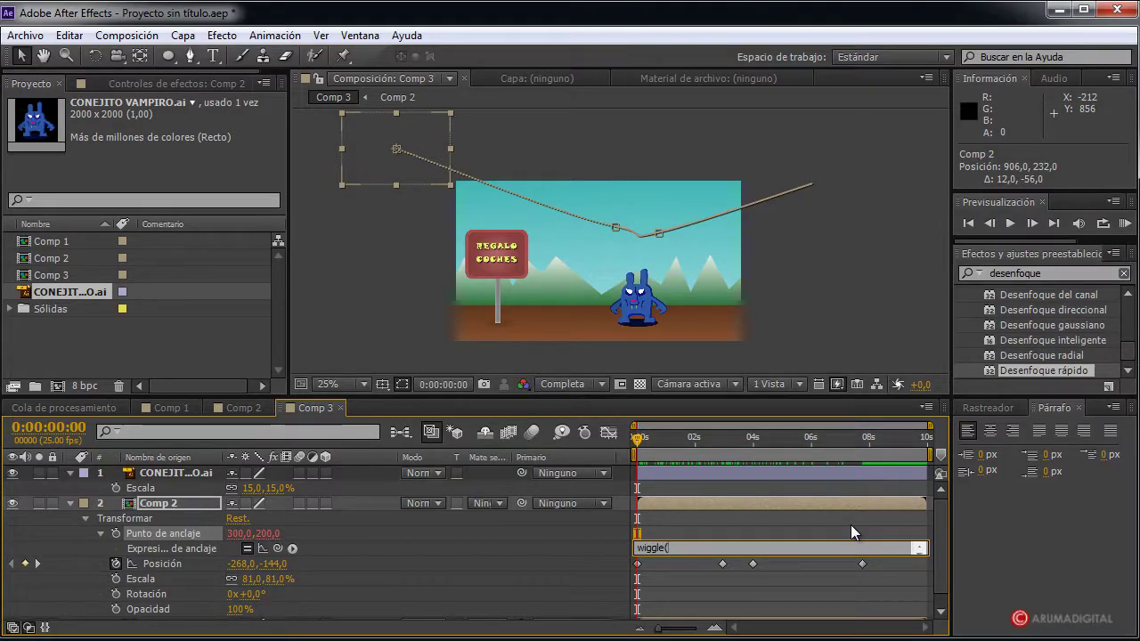
type("3,10)")
left_click(842, 523)
left_click_drag(643, 456, 771, 457)
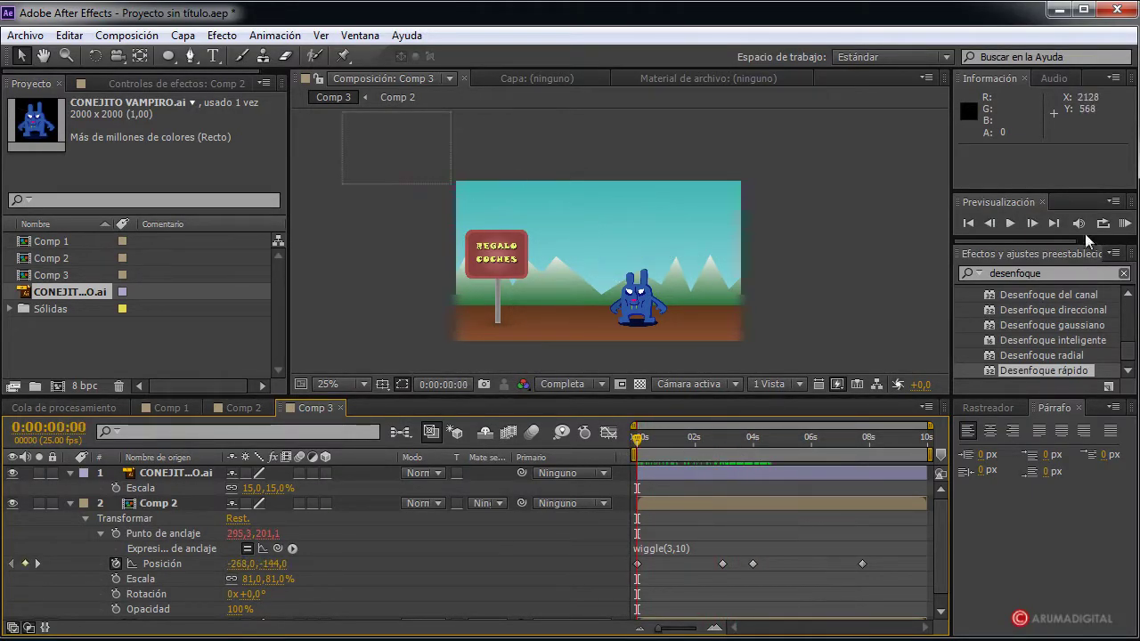
left_click(1125, 224)
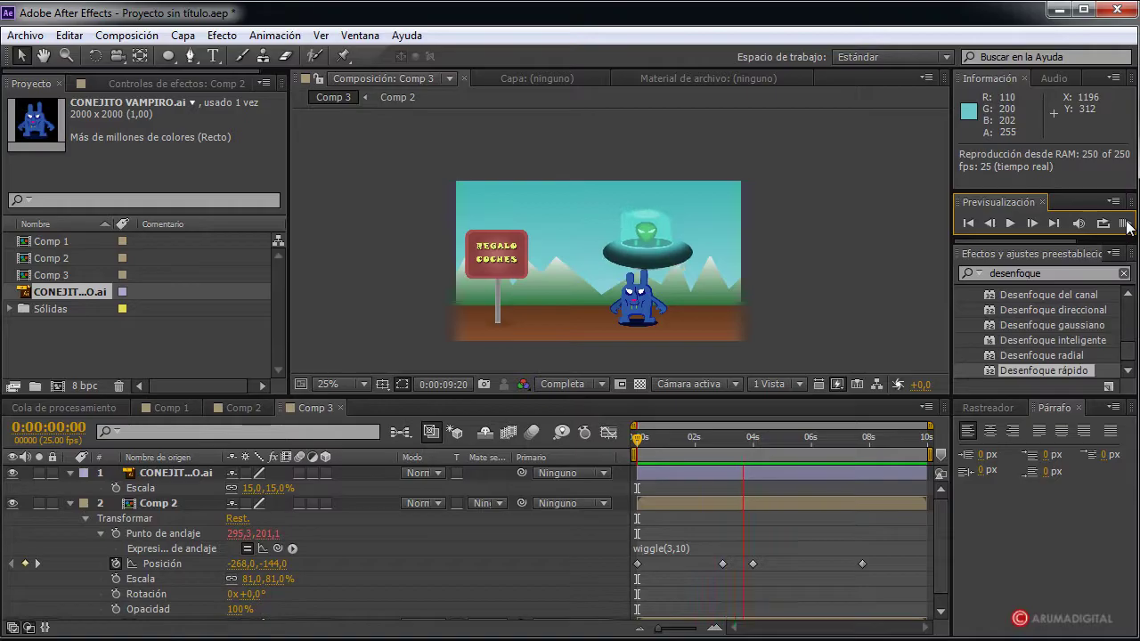
Move the saucer's second Position keyframe toward 4 s and RAM-preview the new timing
left_click(772, 489)
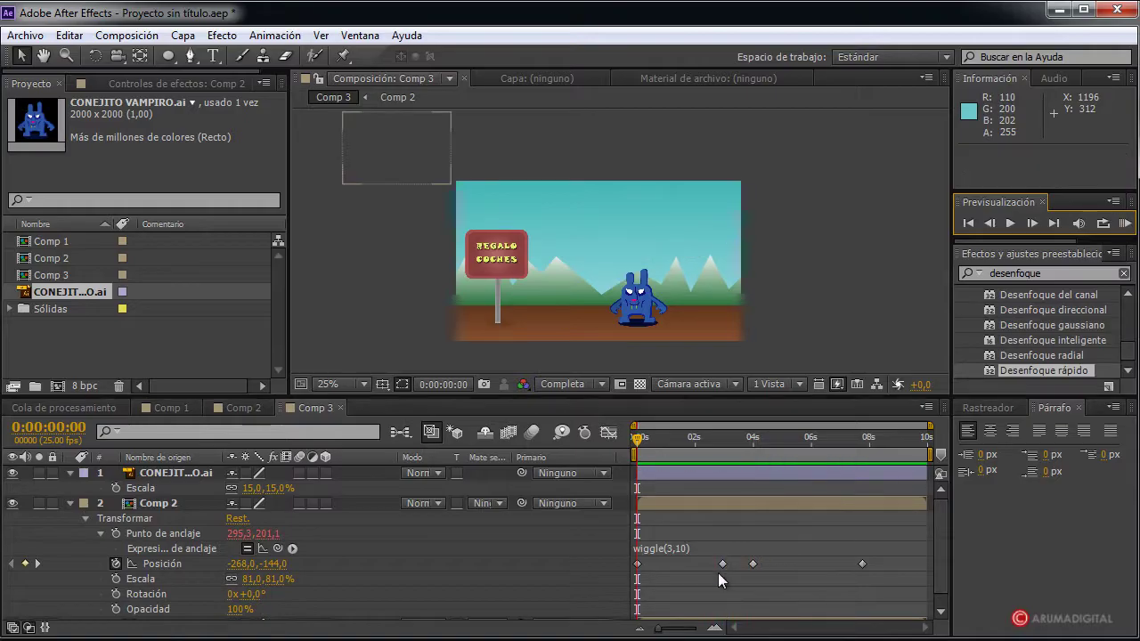
left_click_drag(722, 563, 743, 563)
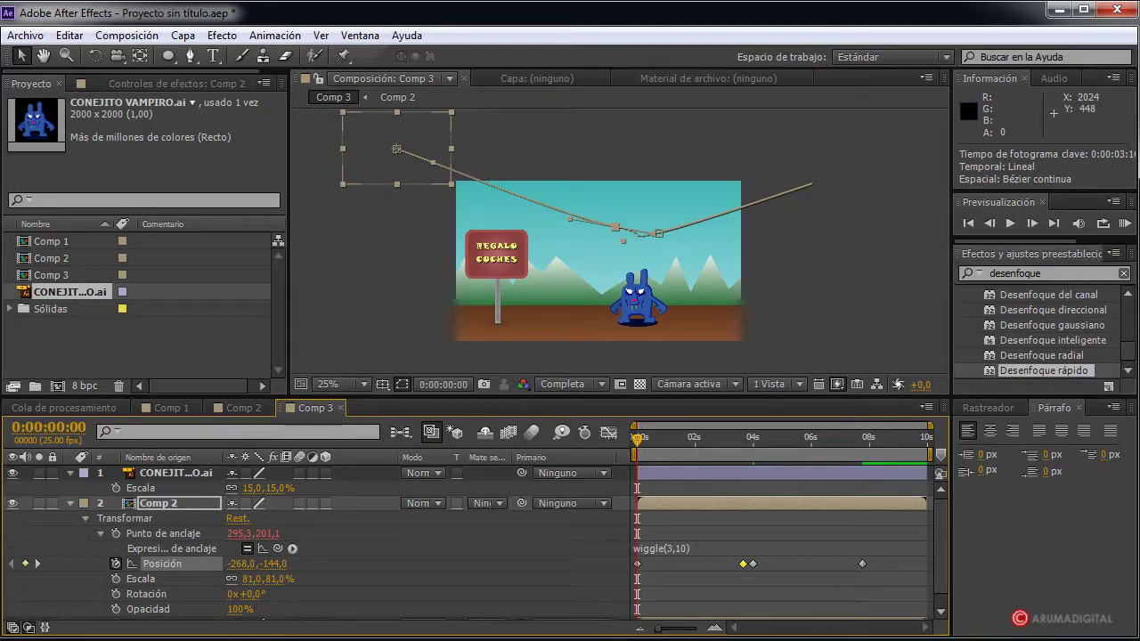
left_click(1124, 224)
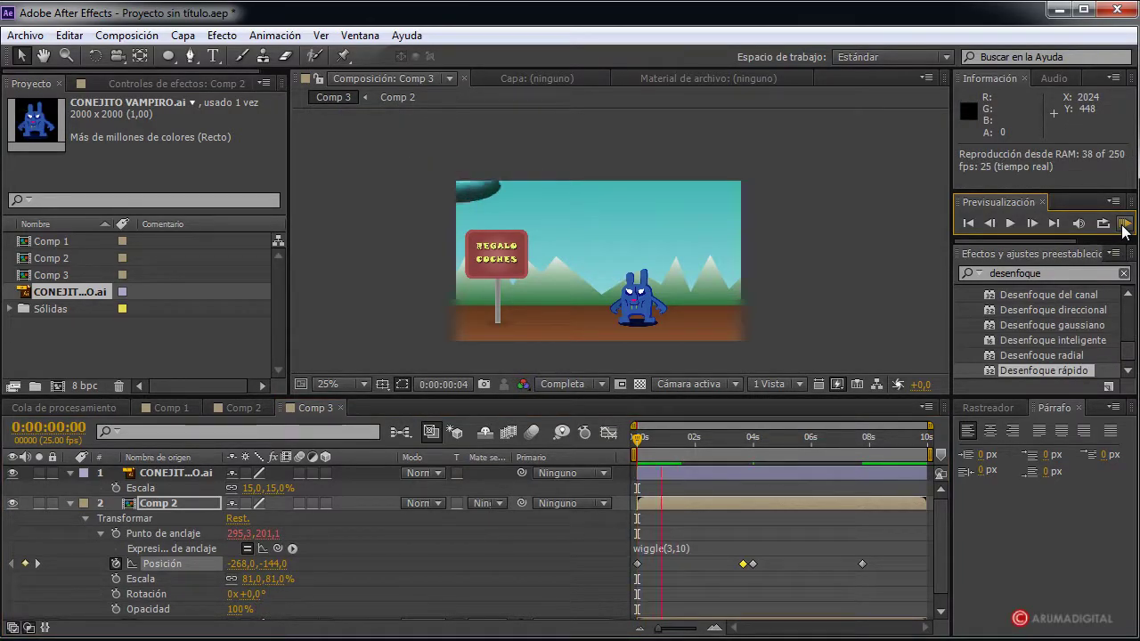
left_click(1124, 225)
left_click(1123, 224)
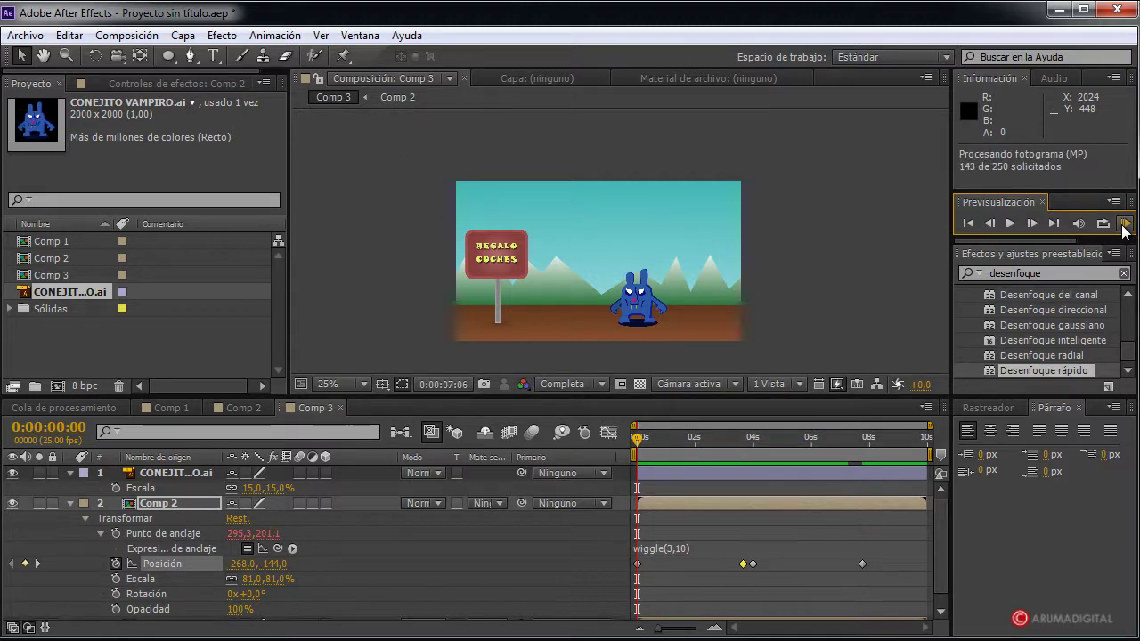
left_click(1124, 224)
left_click(1124, 226)
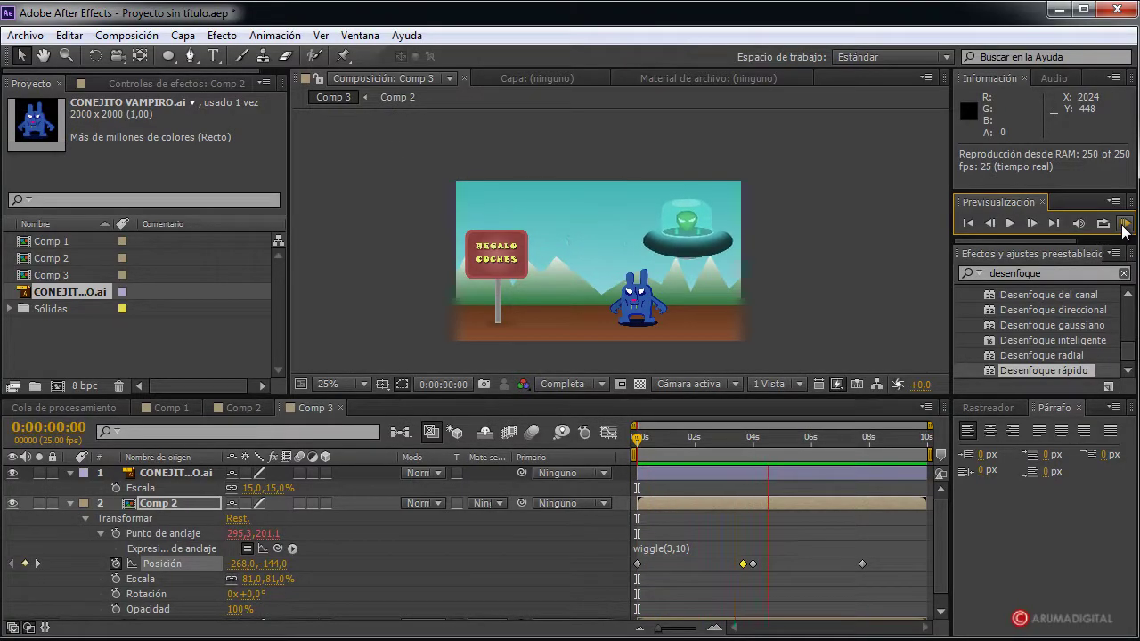
left_click(1124, 225)
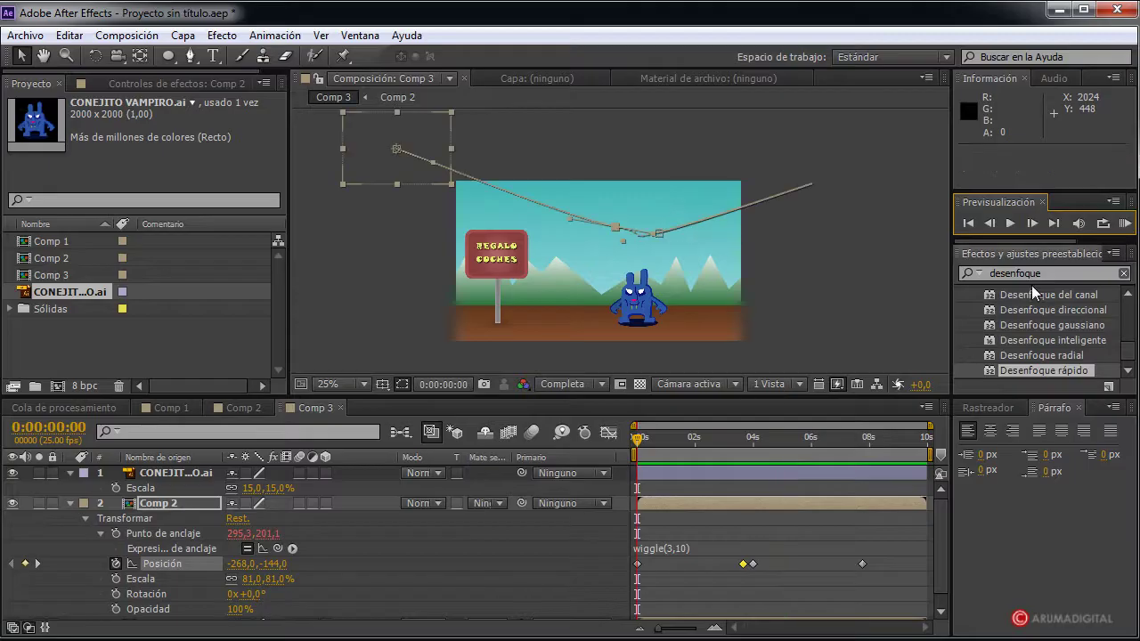
Shift the second Position keyframe earlier, preview again, and collapse the layers' properties
left_click_drag(743, 563, 714, 565)
left_click(754, 564)
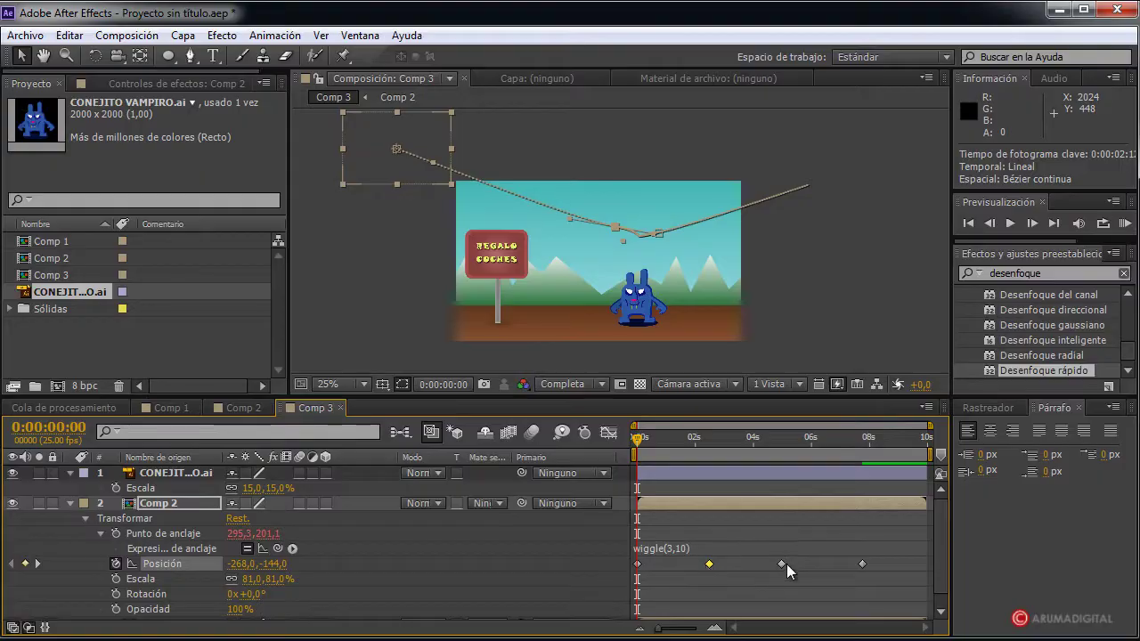
left_click_drag(708, 564, 701, 564)
left_click(1123, 225)
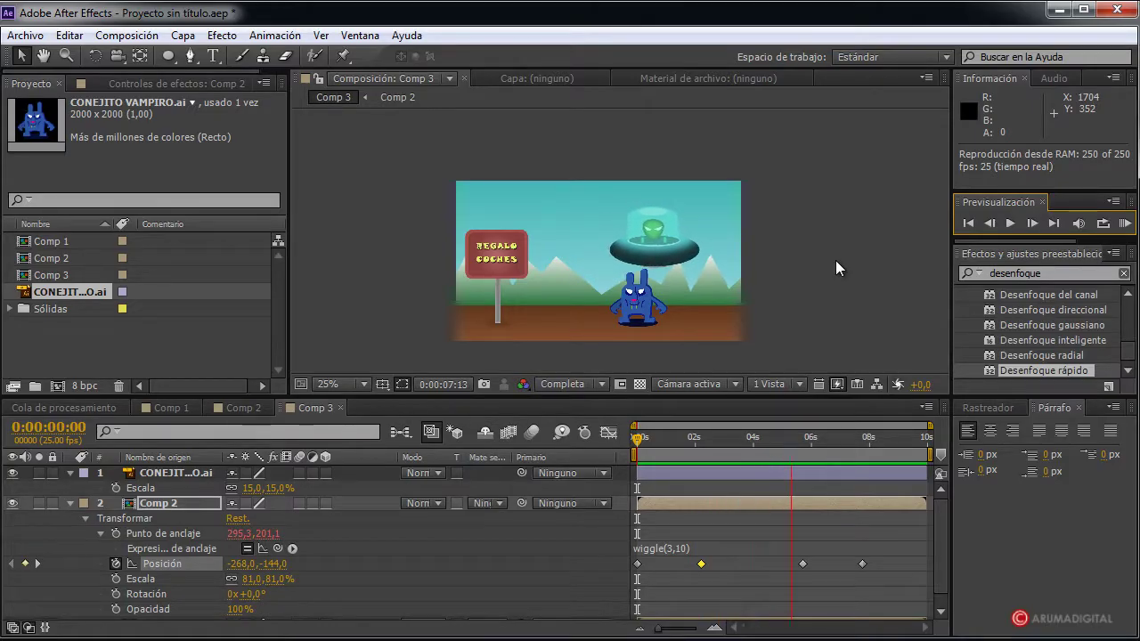
left_click(1124, 224)
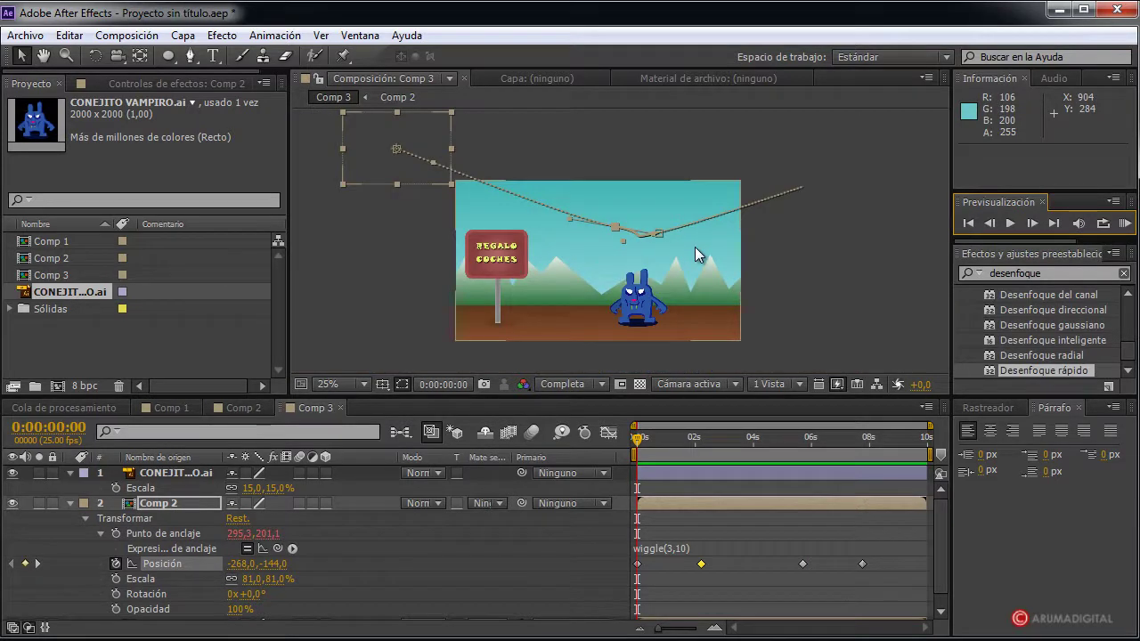
left_click(71, 503)
left_click(70, 473)
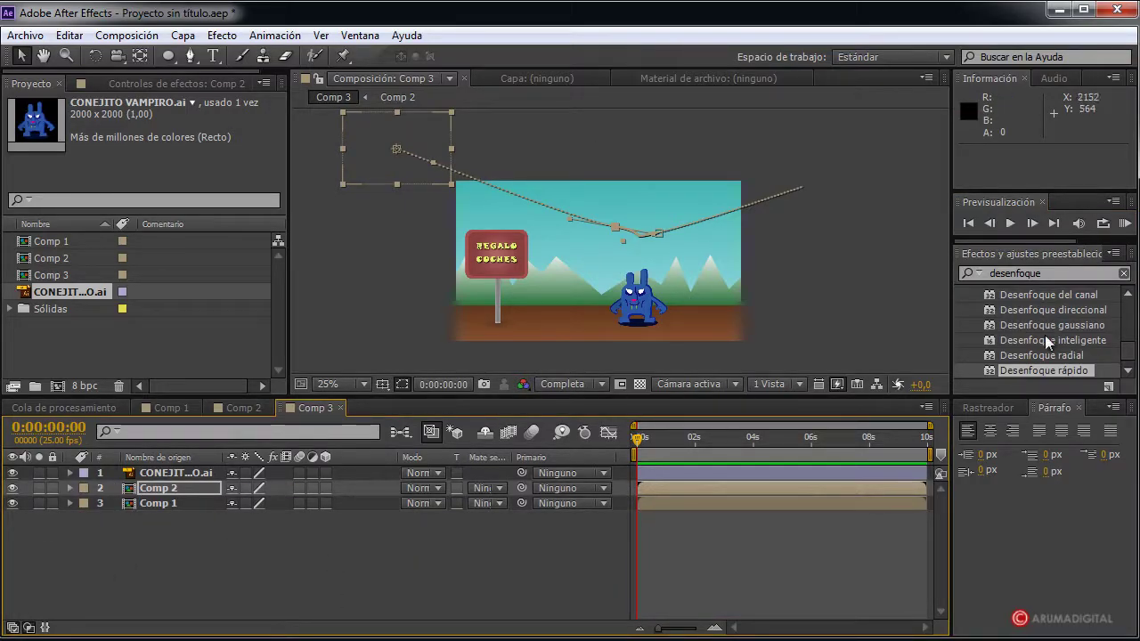
Clear the effects search and expand the Distorsionar category to reveal CC Flo Motion
left_click(989, 272)
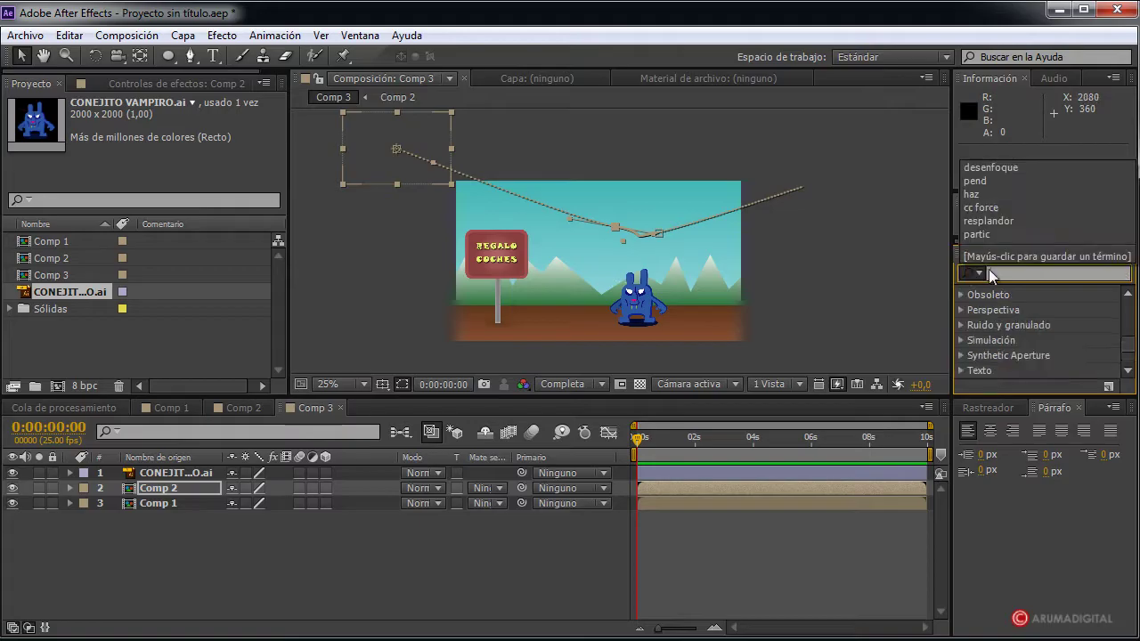
left_click_drag(1129, 348, 1092, 327)
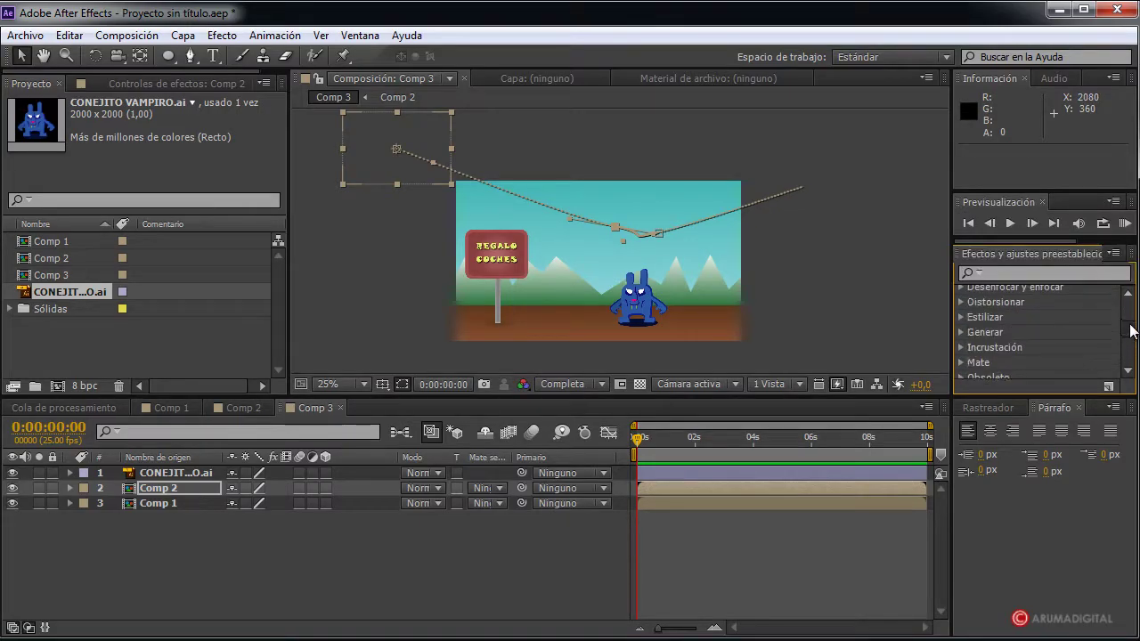
left_click(961, 331)
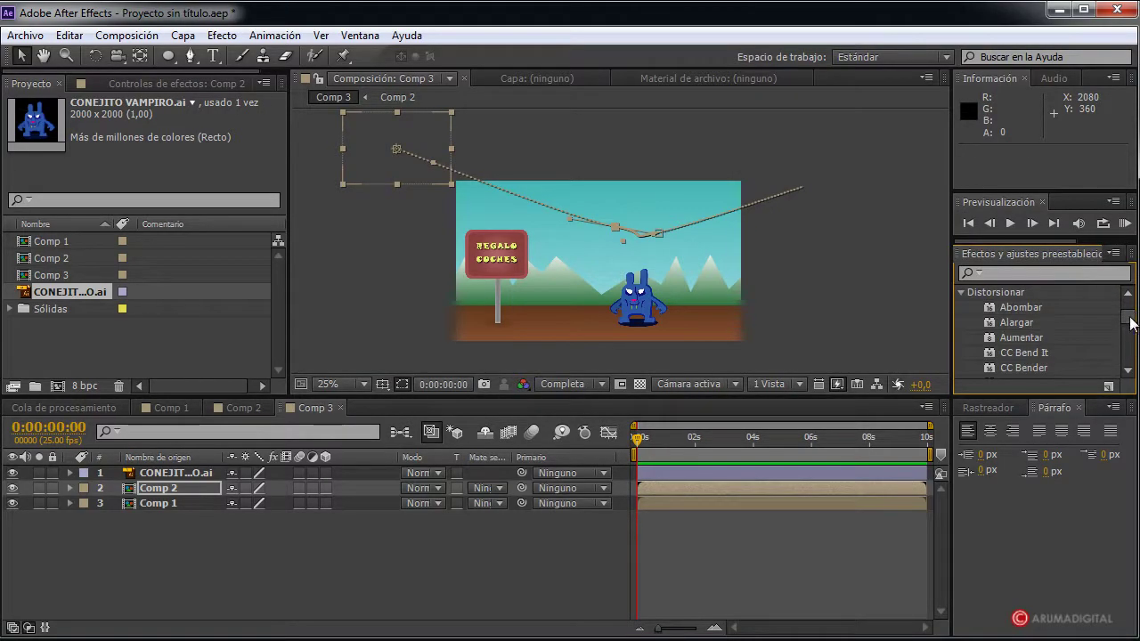
scroll(1129, 325, "down", 3)
left_click_drag(1134, 328, 1135, 321)
scroll(1135, 322, "down", 1)
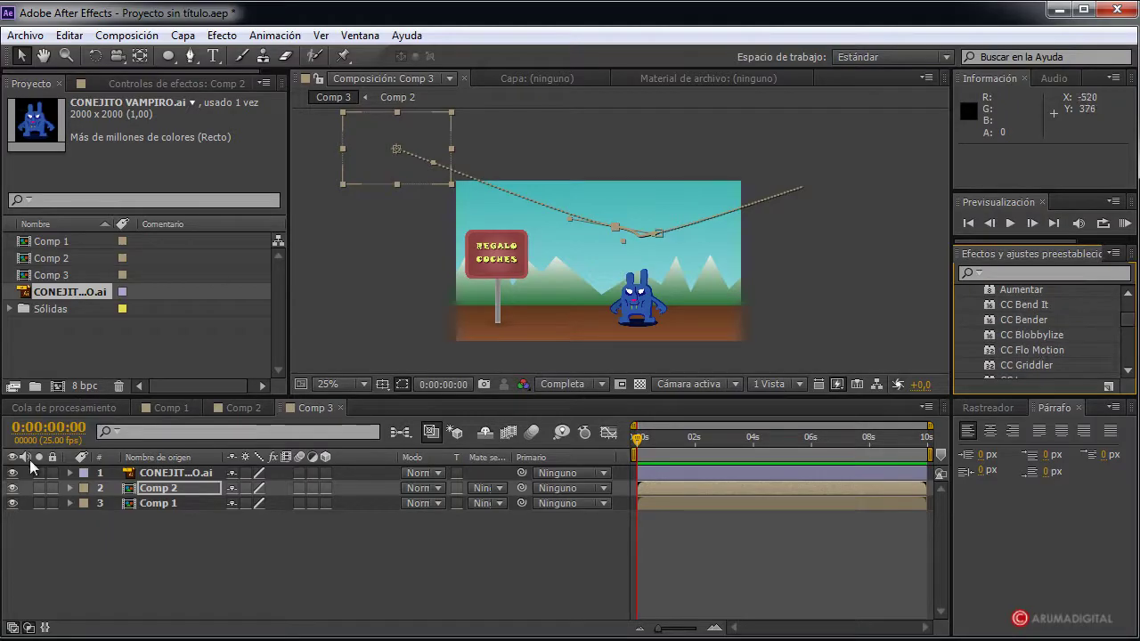
scroll(484, 340, "up", 2)
scroll(593, 294, "down", 2)
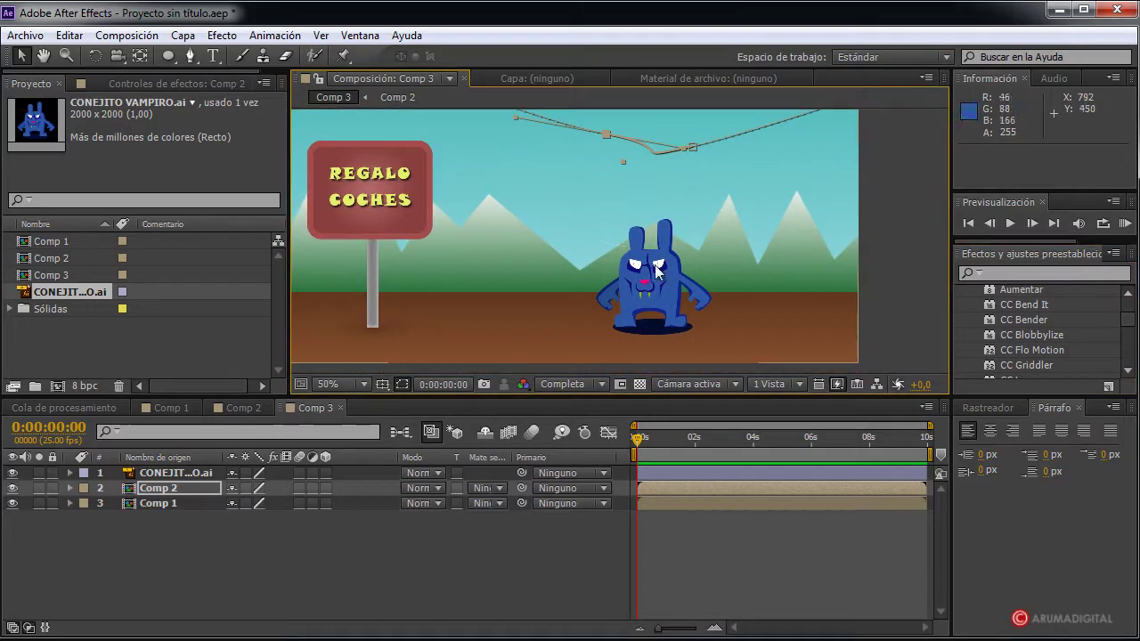
Select the CONEJITO layer, fit the viewer, and move the time to 0:00:03:15
left_click(169, 474)
key("comma")
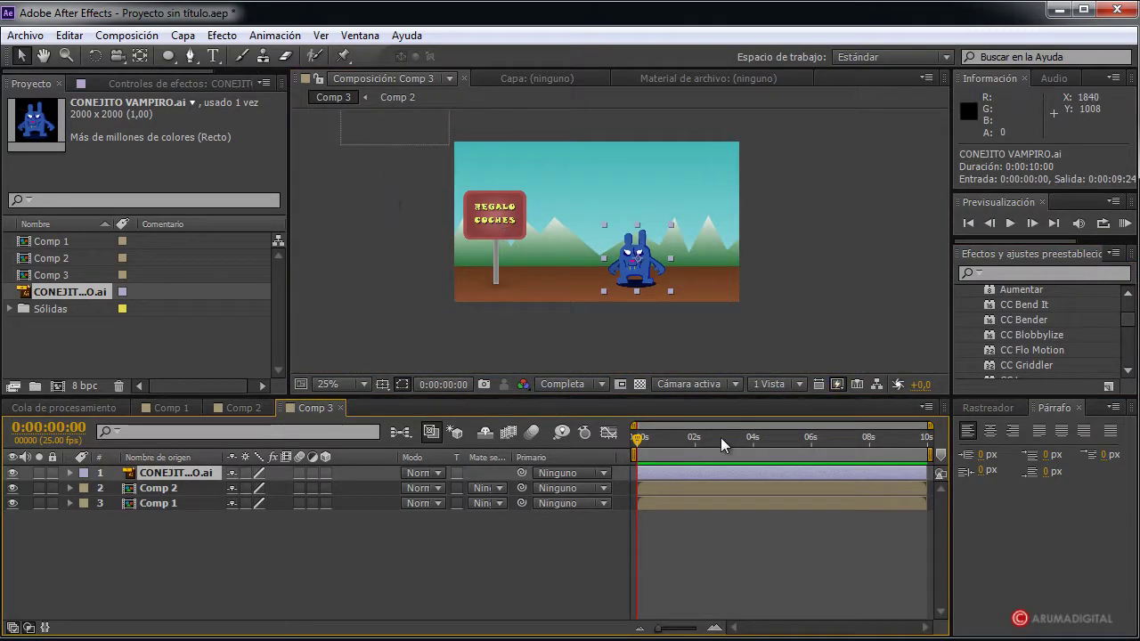
left_click_drag(637, 439, 740, 442)
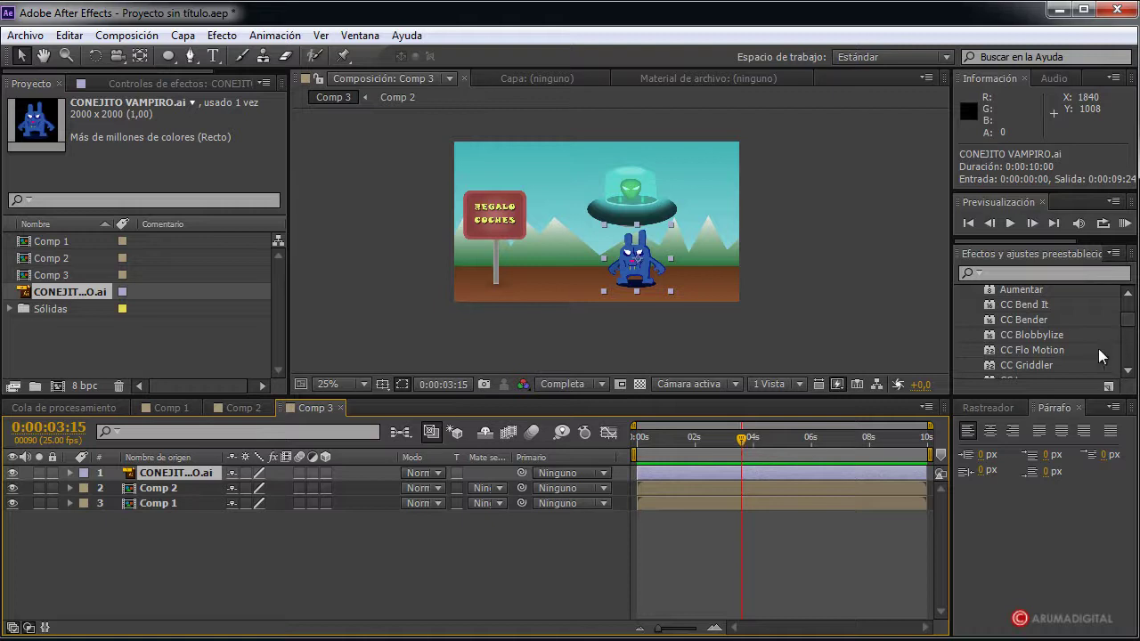
Apply CC Flo Motion to the bunny with both flow knots placed under the saucer
left_click_drag(1057, 352, 199, 471)
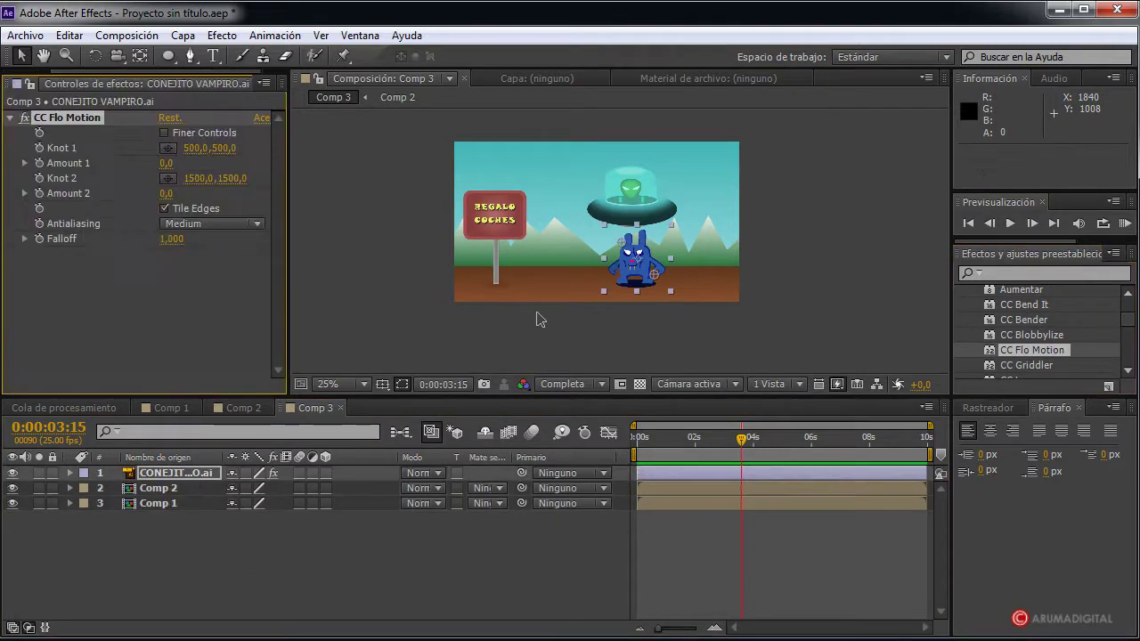
scroll(542, 241, "up", 4)
scroll(542, 241, "down", 2)
scroll(633, 234, "up", 2)
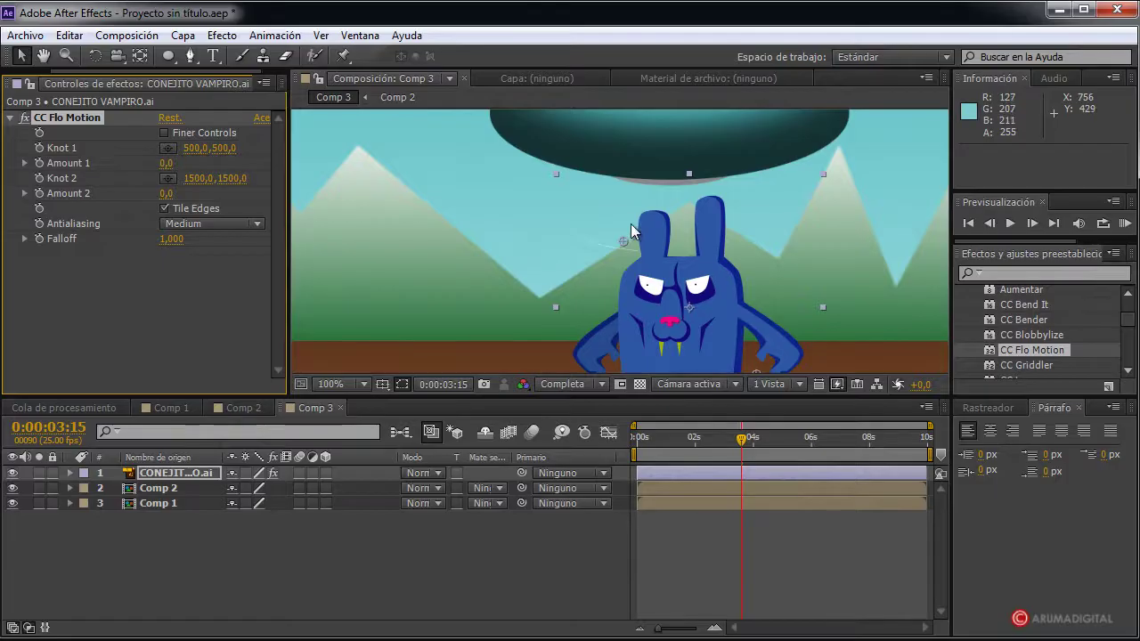
left_click(170, 152)
left_click(670, 158)
left_click(166, 178)
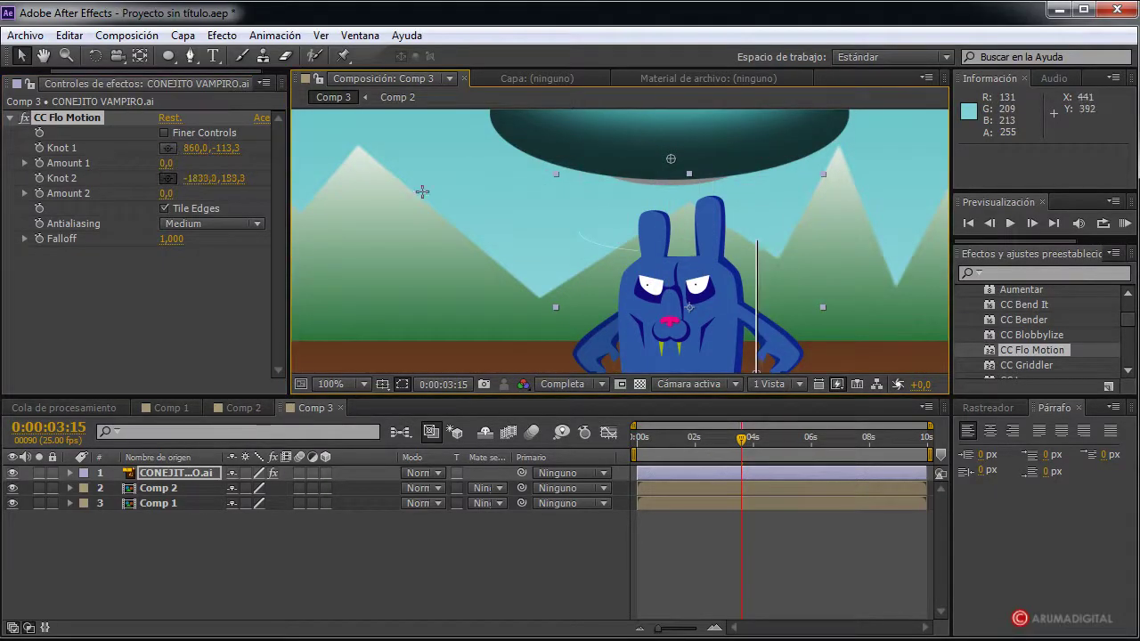
left_click(671, 159)
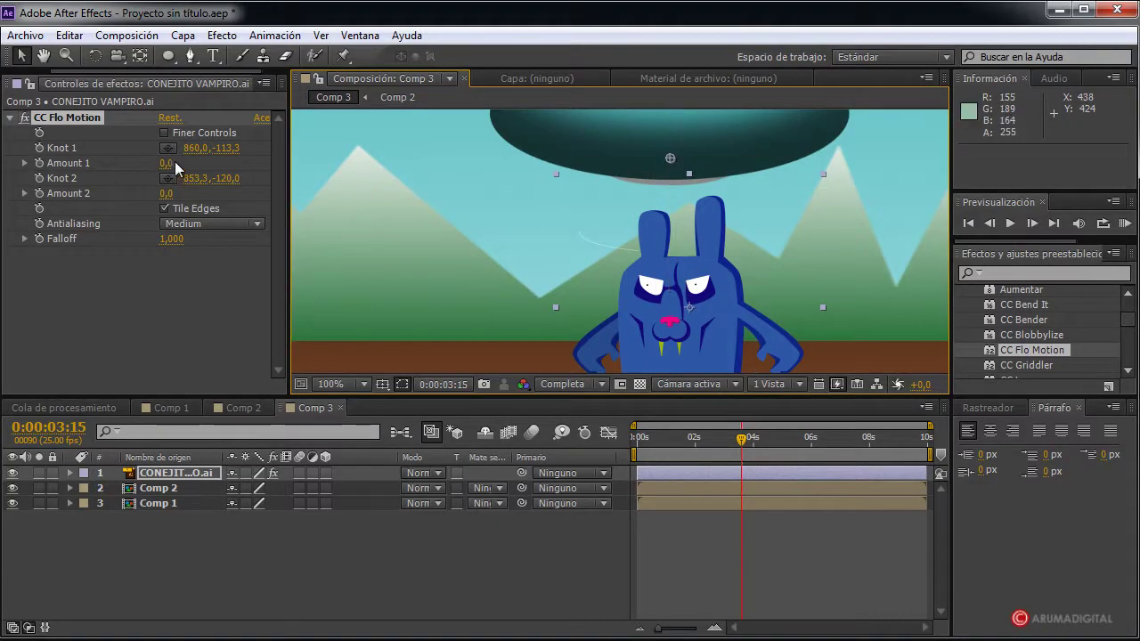
mouse_move(175, 169)
left_mouse_down()
mouse_move(297, 158)
mouse_move(159, 171)
left_mouse_up()
type("0")
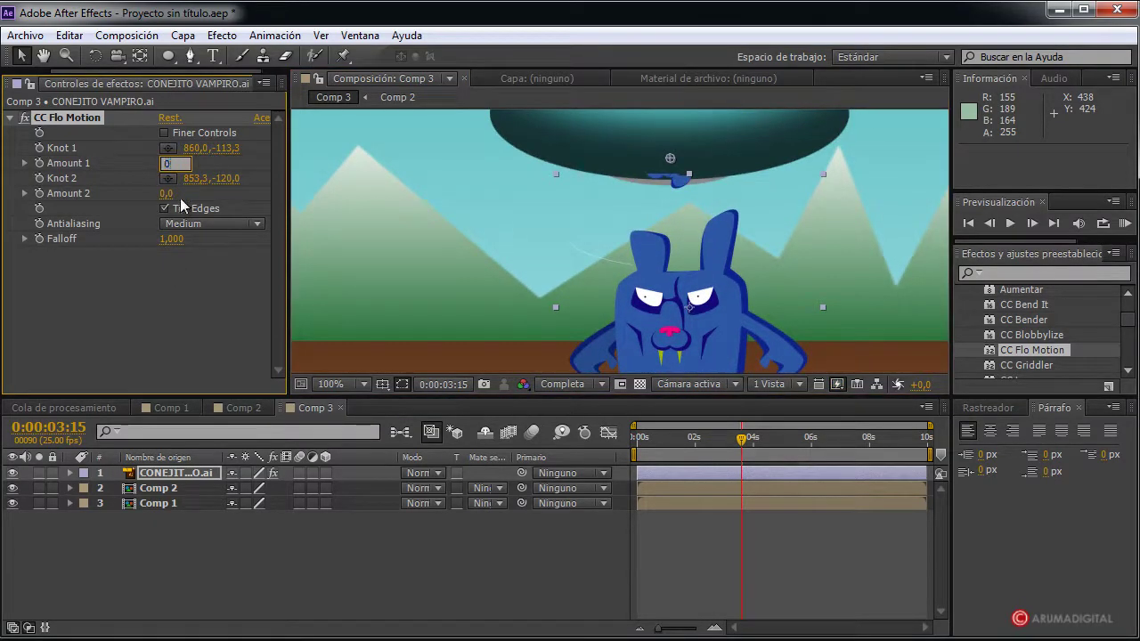
key("Return")
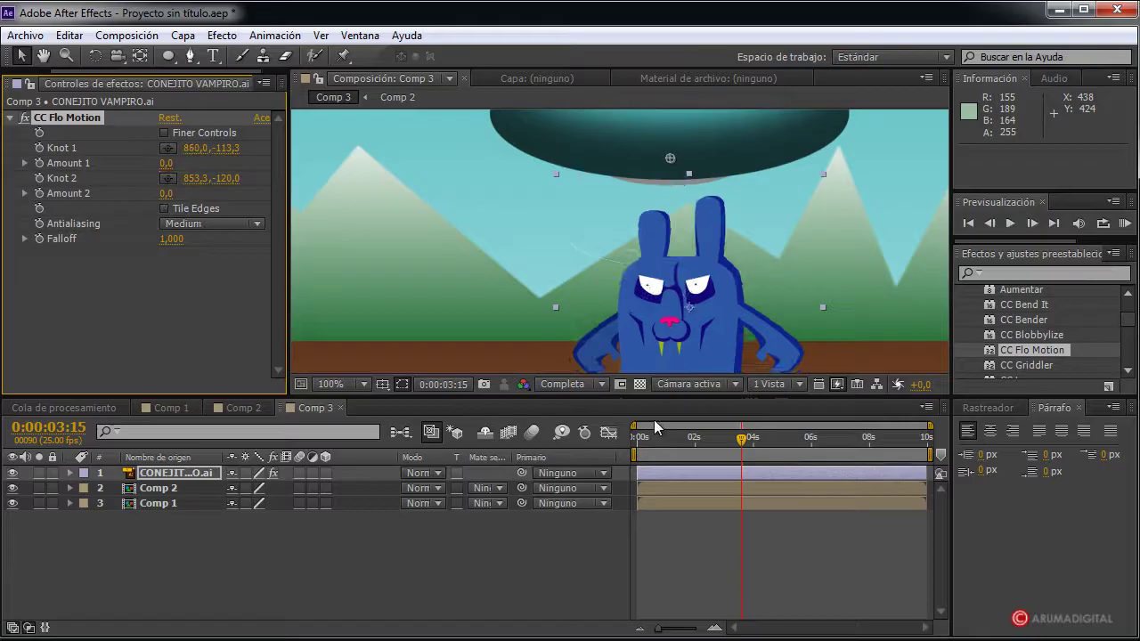
Keyframe the flow Amounts with High antialiasing, raising Amount 2 and Amount 1 to 135 at 0:00:03:21
mouse_move(741, 439)
left_mouse_down()
mouse_move(732, 445)
mouse_move(742, 443)
left_mouse_up()
left_click(39, 164)
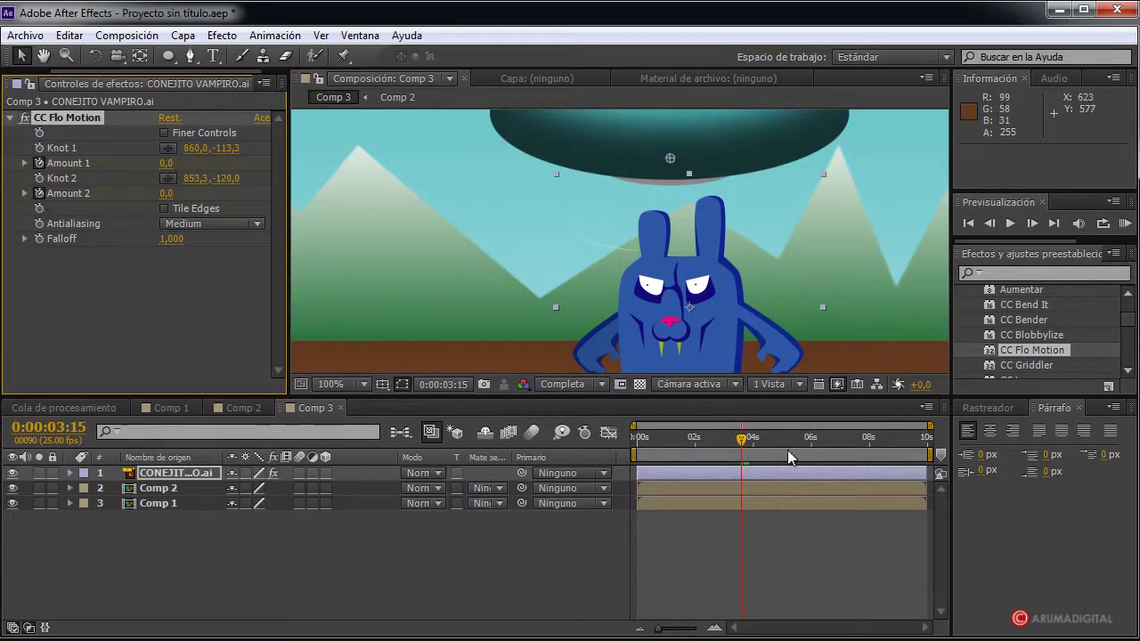
left_click(212, 224)
left_click(203, 281)
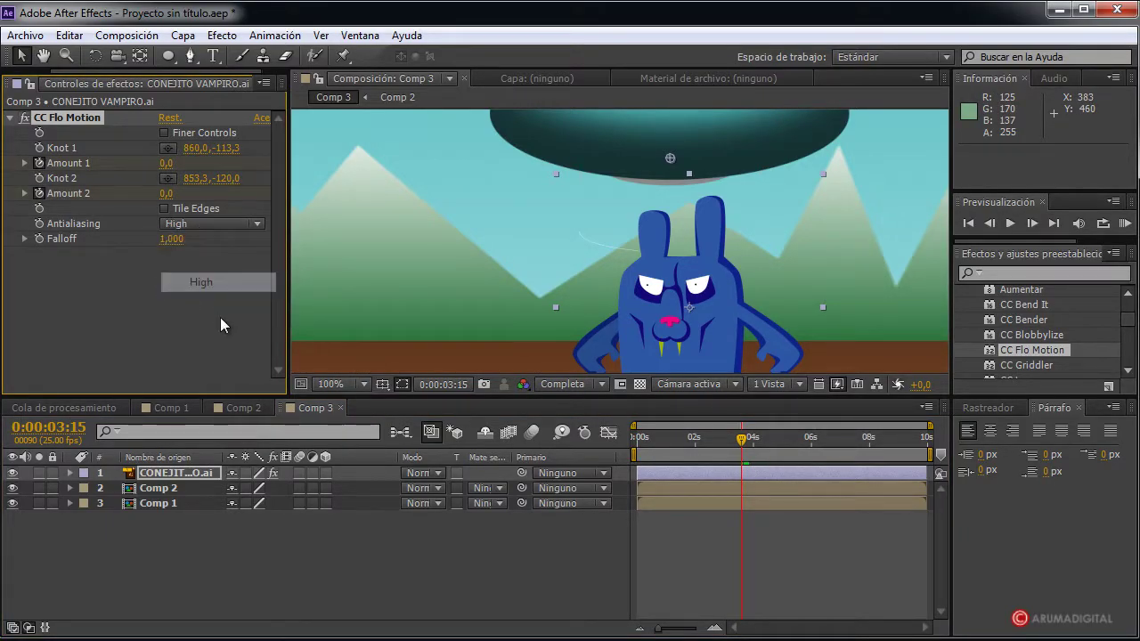
left_click_drag(742, 438, 751, 443)
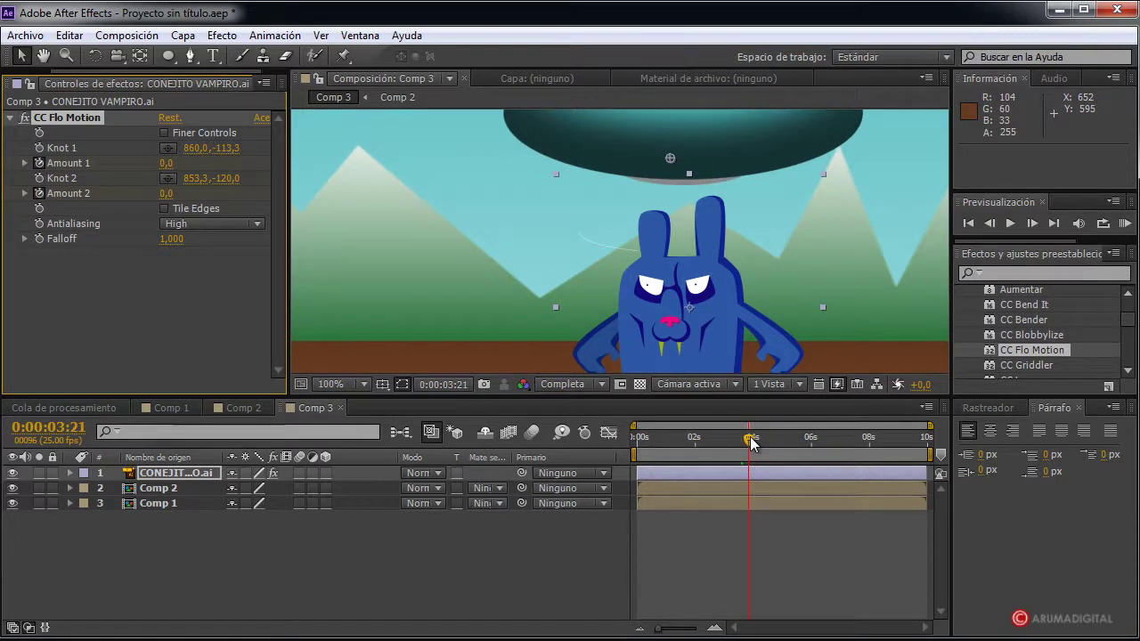
mouse_move(167, 192)
left_mouse_down()
mouse_move(268, 189)
mouse_move(245, 190)
left_mouse_up()
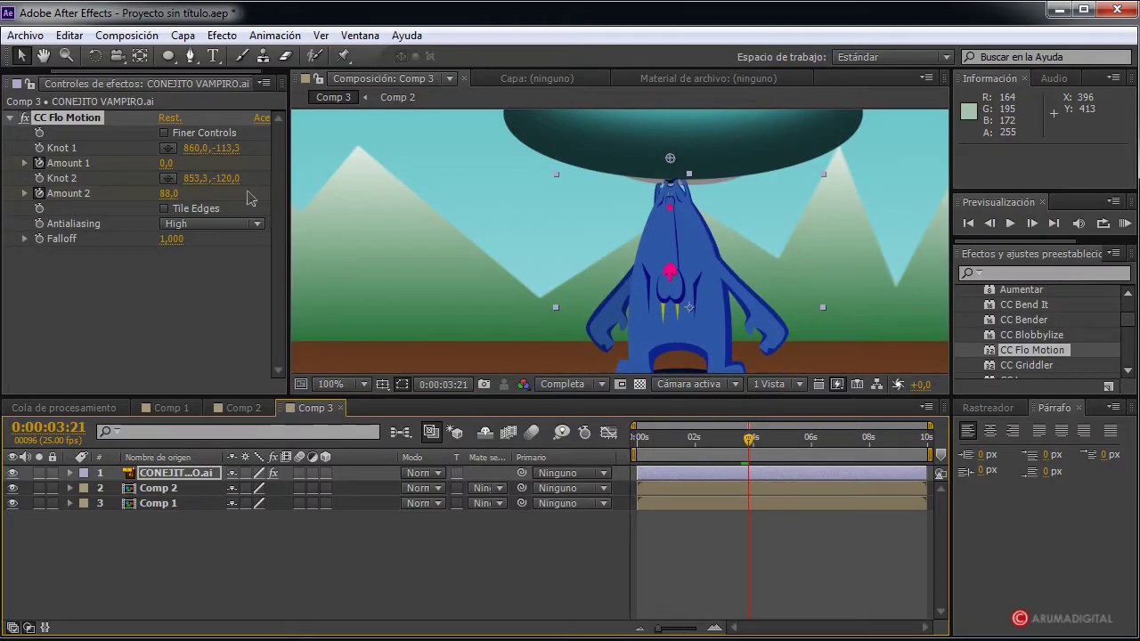
left_click_drag(169, 164, 254, 193)
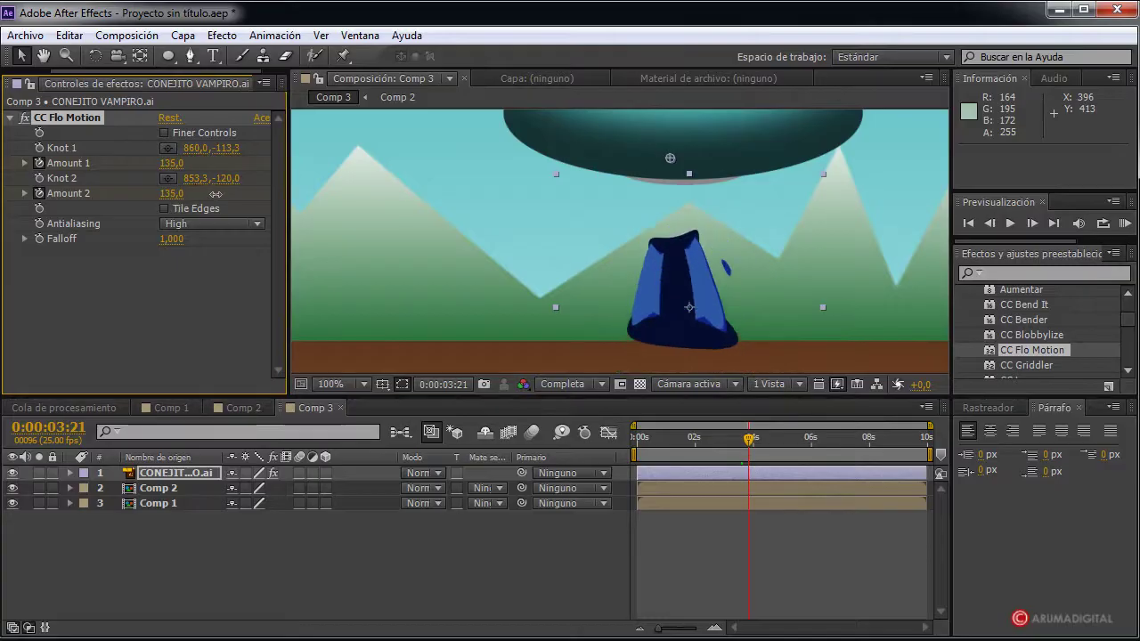
Move the second Amount keyframes later to about 0:00:04:10, preview the warp, and collapse the layer
left_click_drag(748, 437, 756, 443)
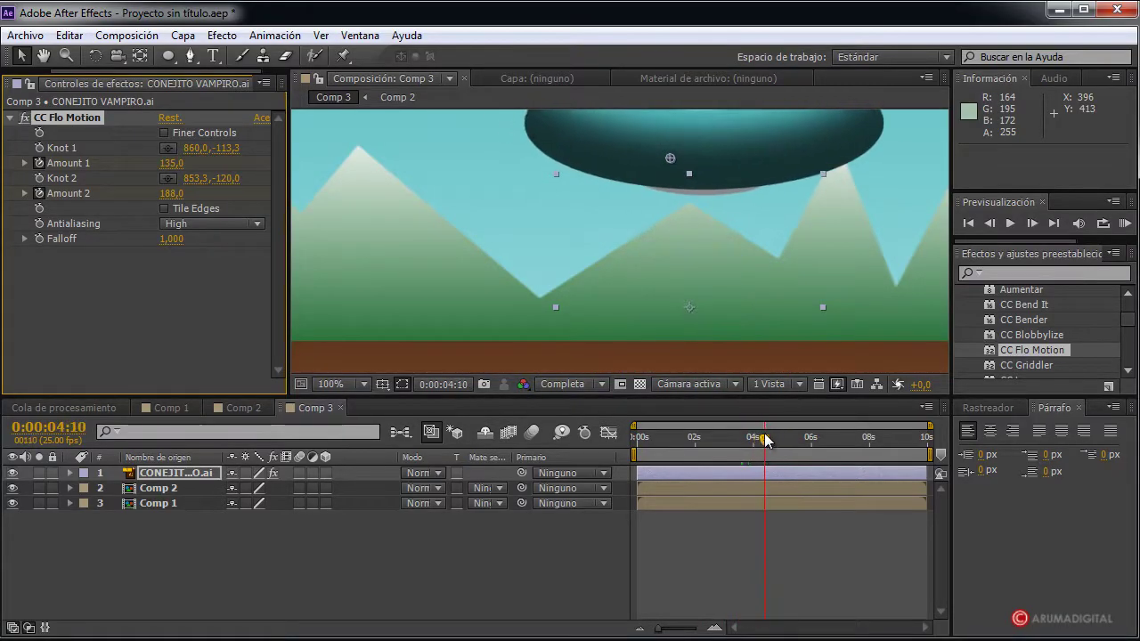
left_click_drag(756, 443, 764, 443)
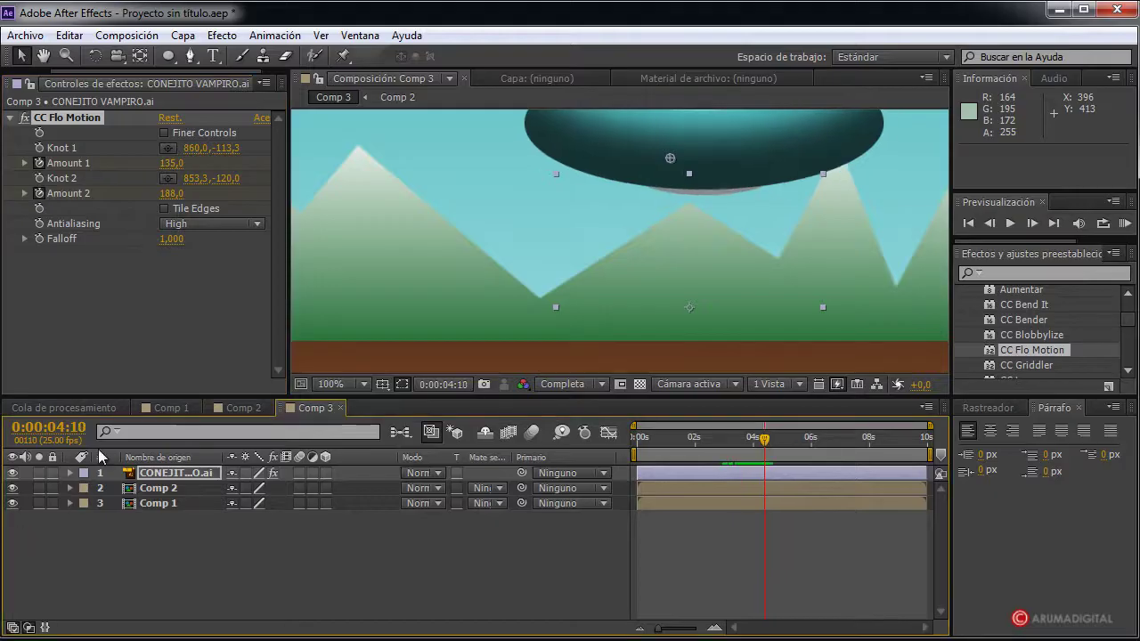
left_click(62, 166)
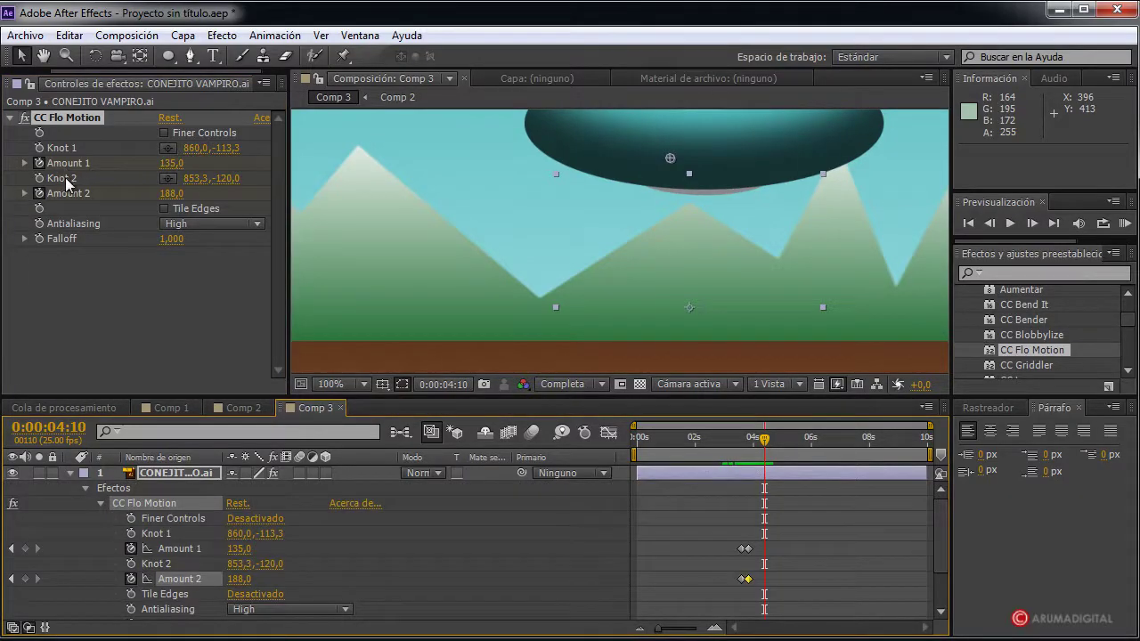
left_click_drag(749, 549, 764, 580)
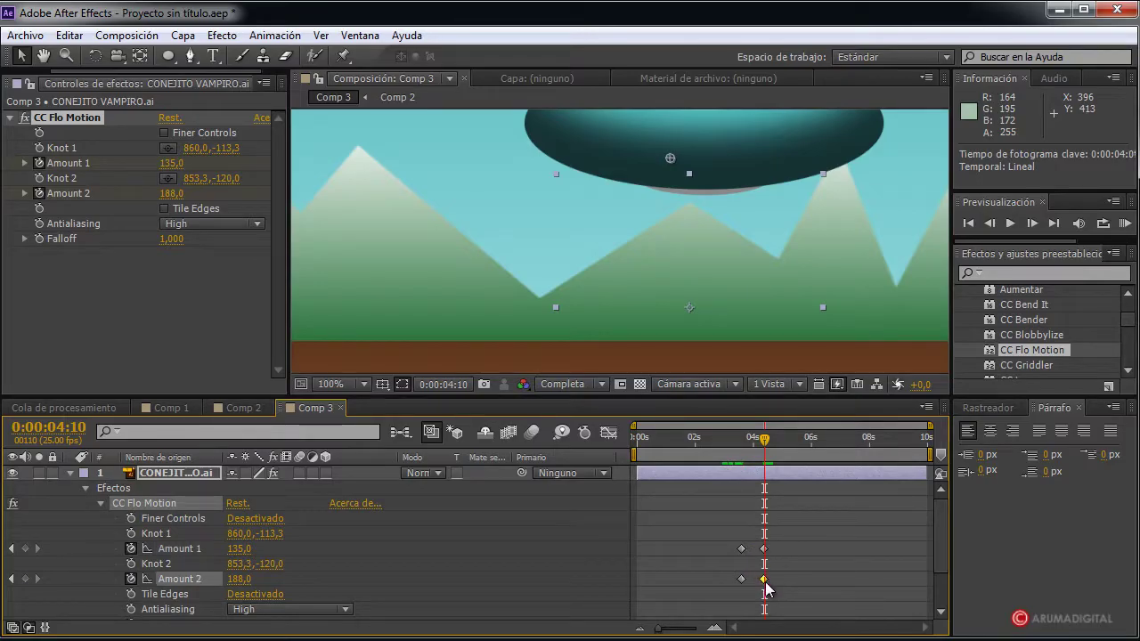
mouse_move(764, 448)
left_mouse_down()
mouse_move(771, 455)
mouse_move(718, 449)
left_mouse_up()
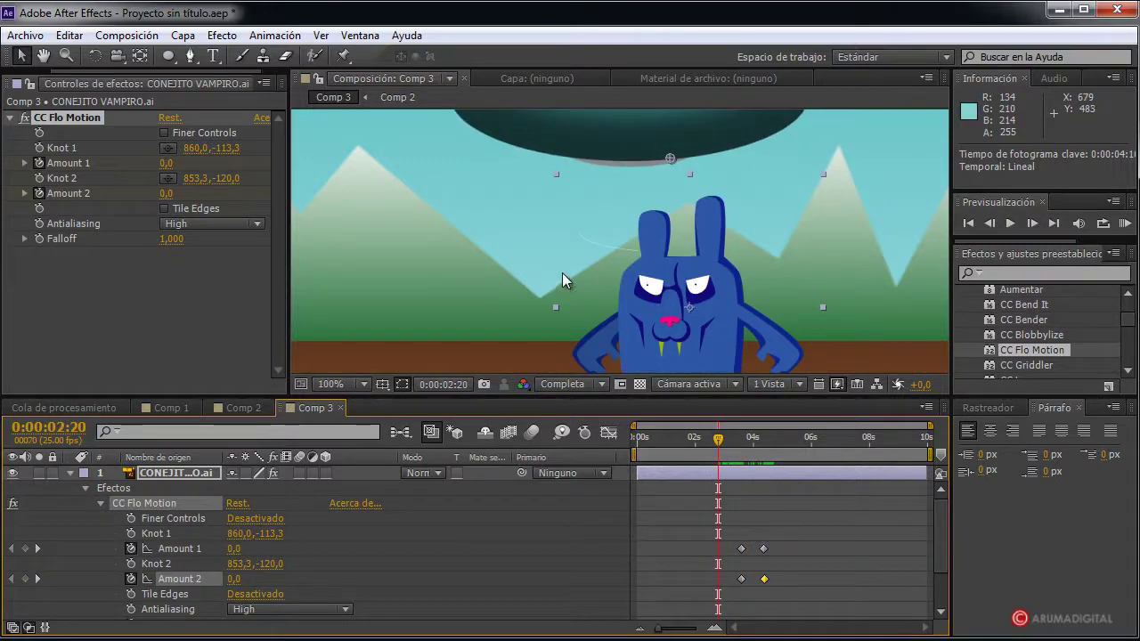
scroll(561, 272, "down", 4)
mouse_move(636, 437)
left_mouse_down()
mouse_move(852, 443)
mouse_move(636, 439)
left_mouse_up()
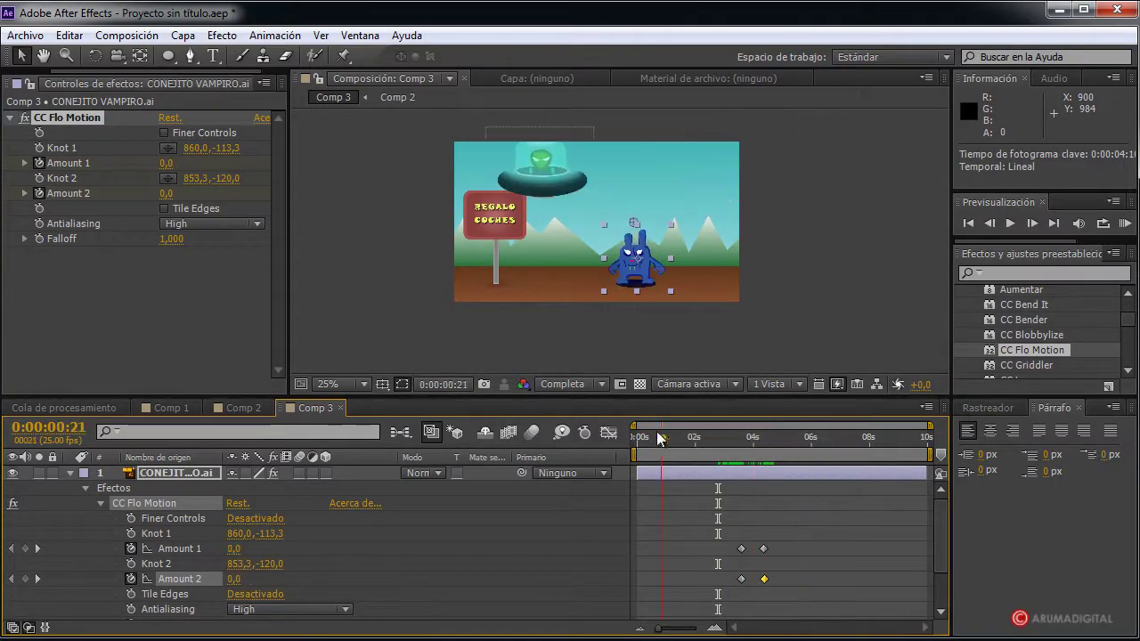
scroll(644, 342, "up", 2)
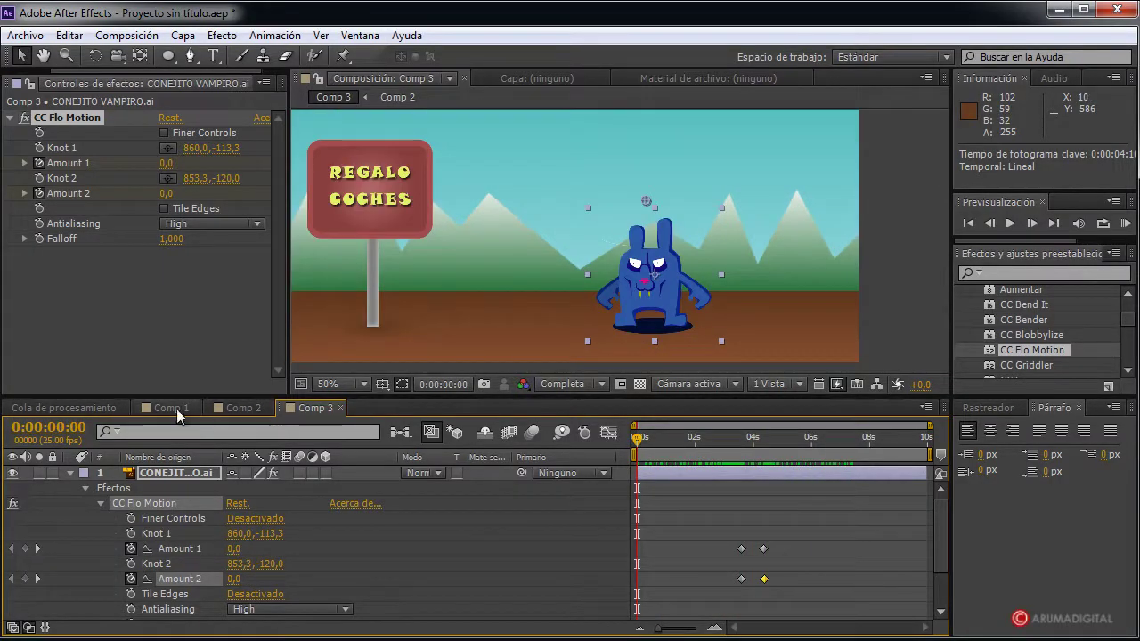
left_click(68, 474)
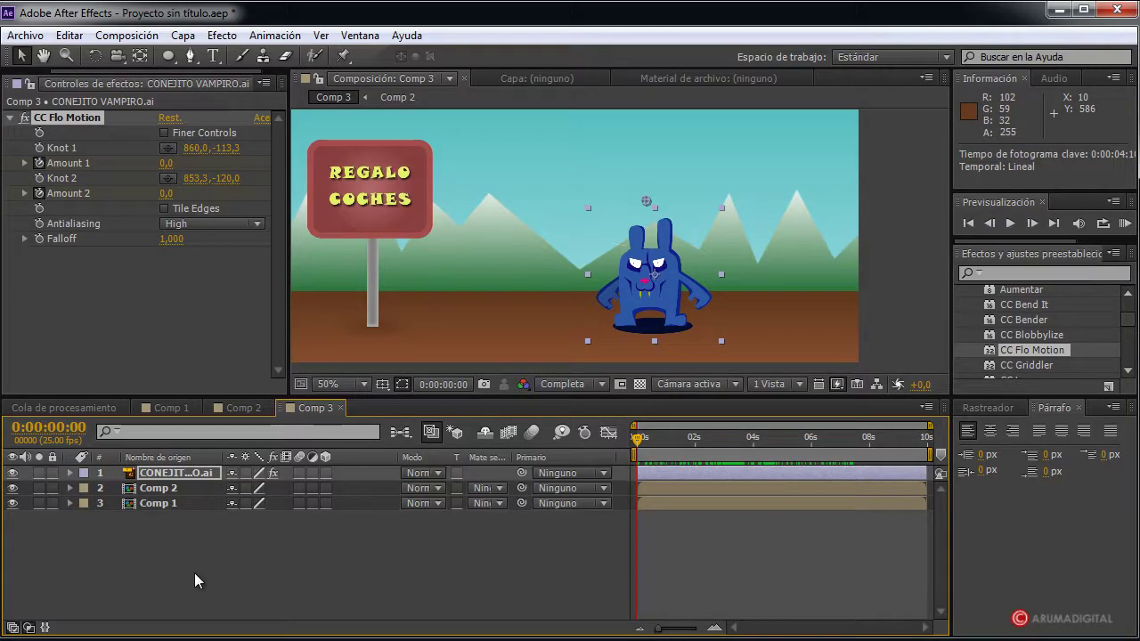
Filter the effects list for 'haz' and select the Comp 2 saucer layer at a visible frame
left_click(1060, 273)
type("haz")
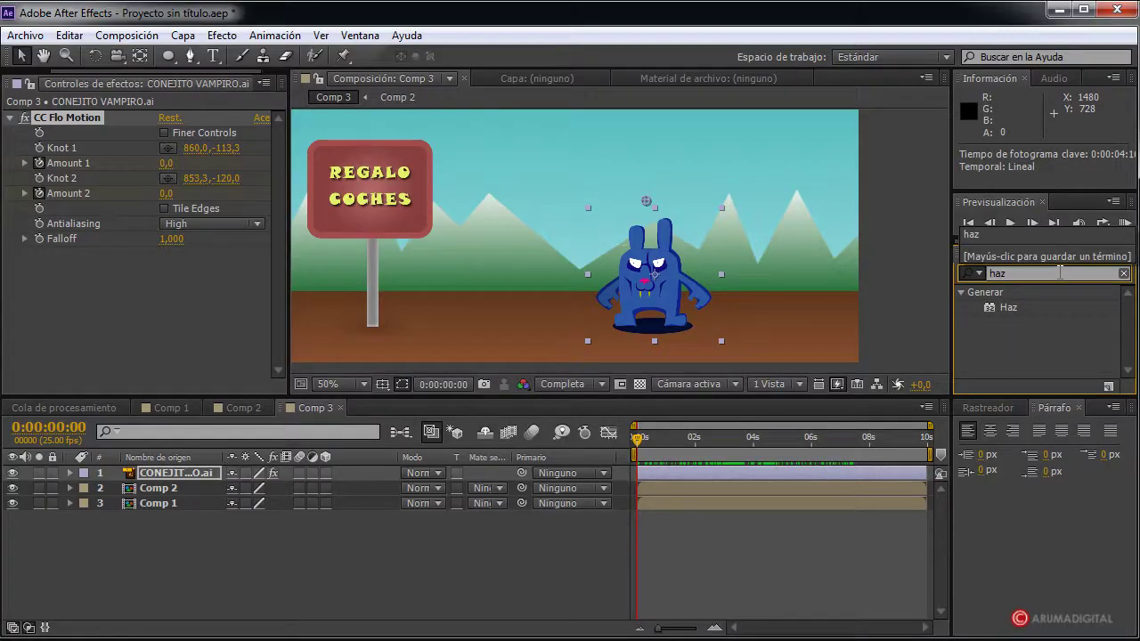
left_click(184, 36)
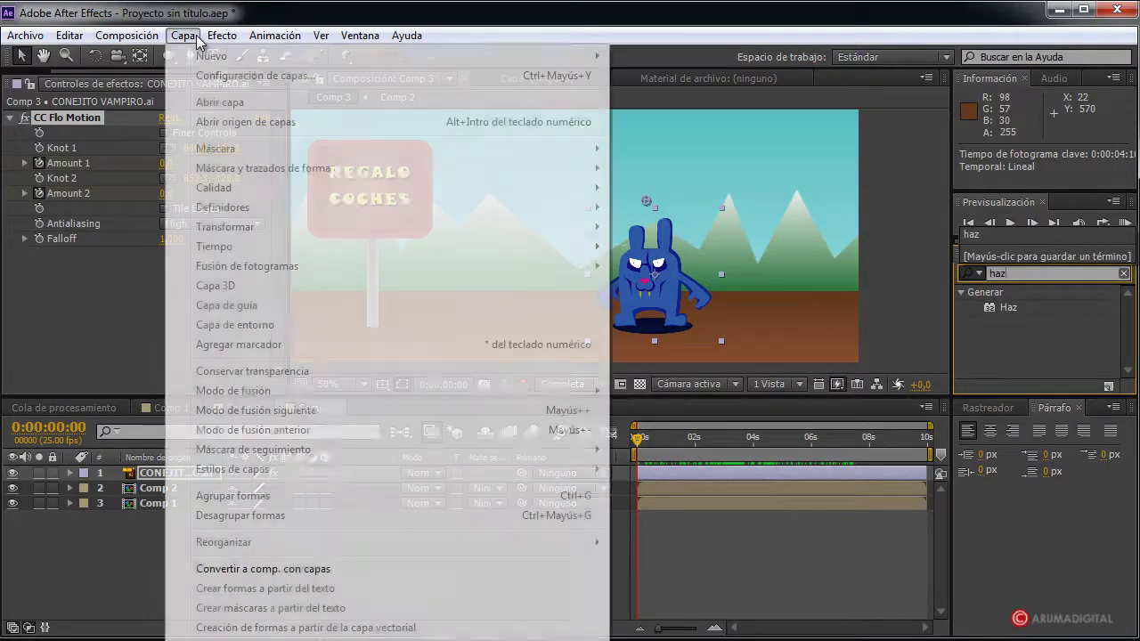
left_click(185, 36)
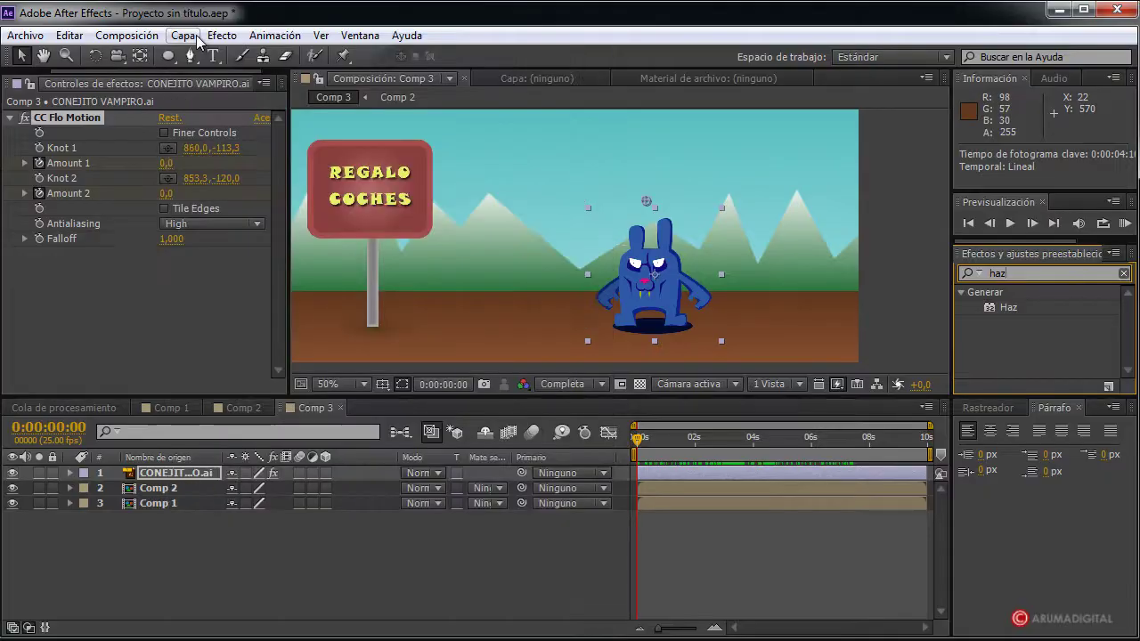
left_click(73, 493)
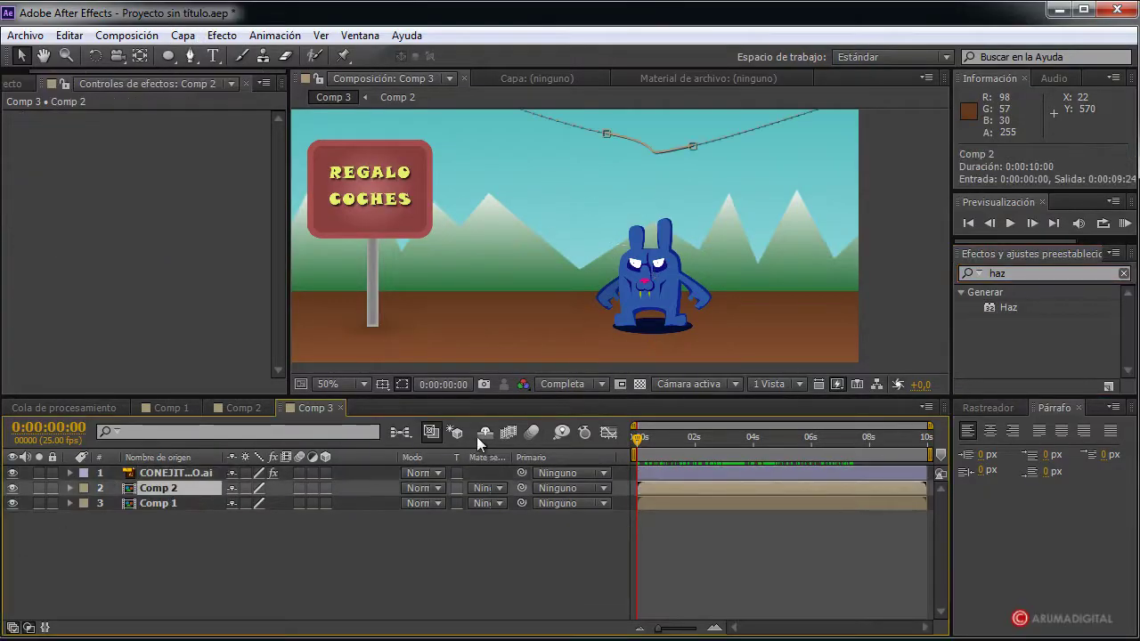
left_click_drag(664, 438, 735, 438)
Try Haz on Comp 2 with Composite on Original, start/end points and thickness, then delete it
left_click_drag(1008, 307, 642, 172)
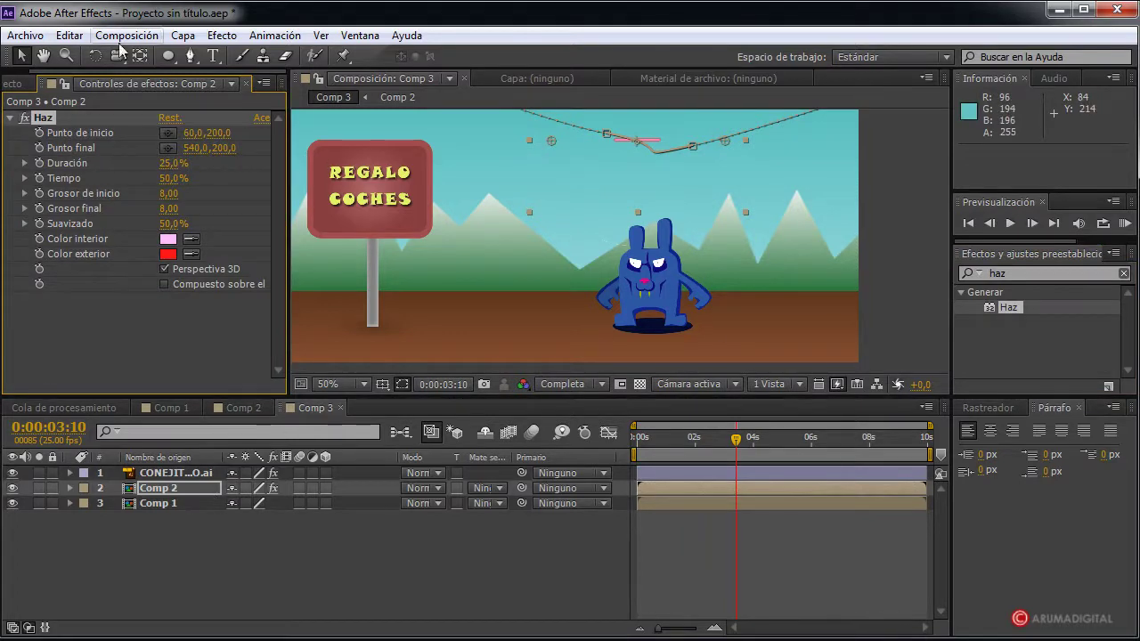
left_click(164, 284)
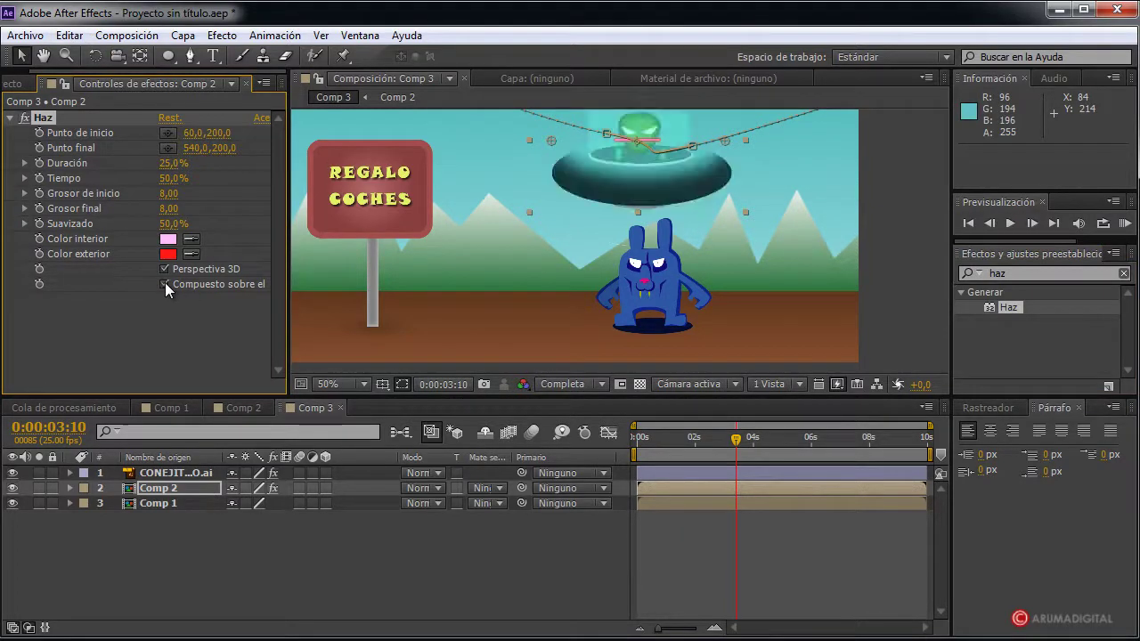
left_click(167, 133)
left_click(645, 219)
left_click(167, 148)
left_click(652, 330)
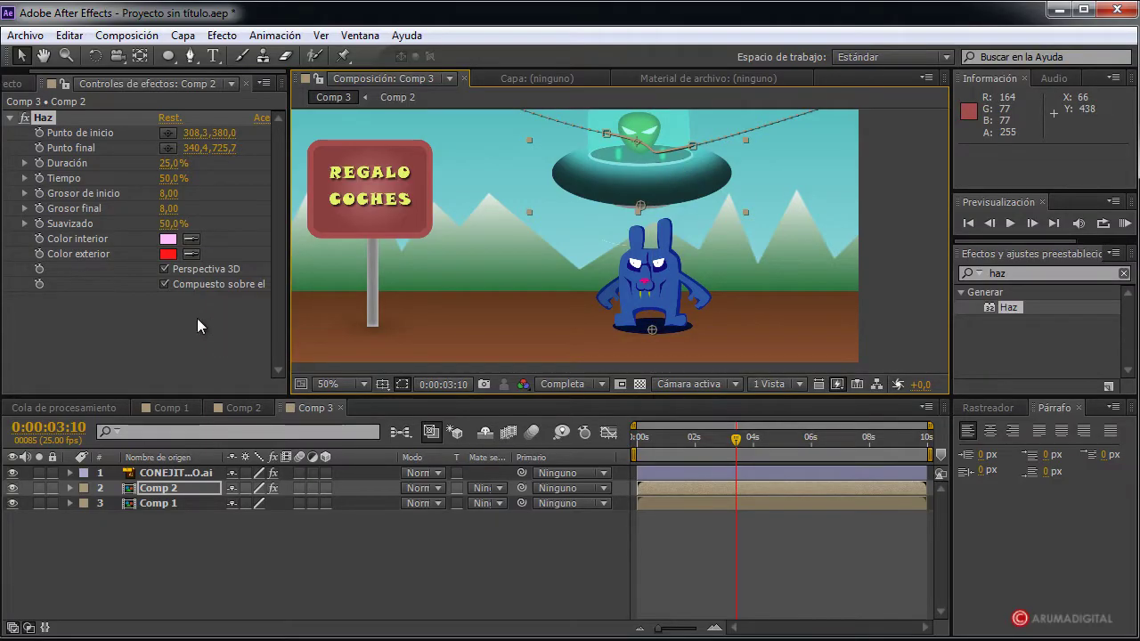
mouse_move(173, 208)
left_mouse_down()
mouse_move(198, 185)
mouse_move(343, 175)
left_mouse_up()
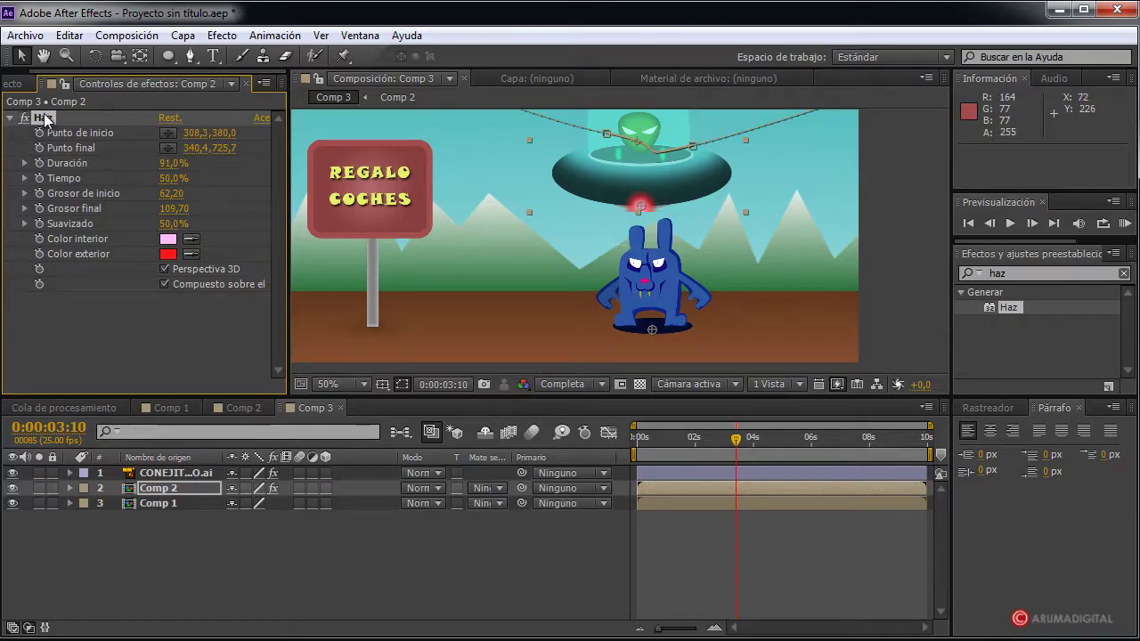
key("Delete")
left_click(182, 35)
Add a cyan solid layer through Layer > New > Solid, then undo it
mouse_move(222, 56)
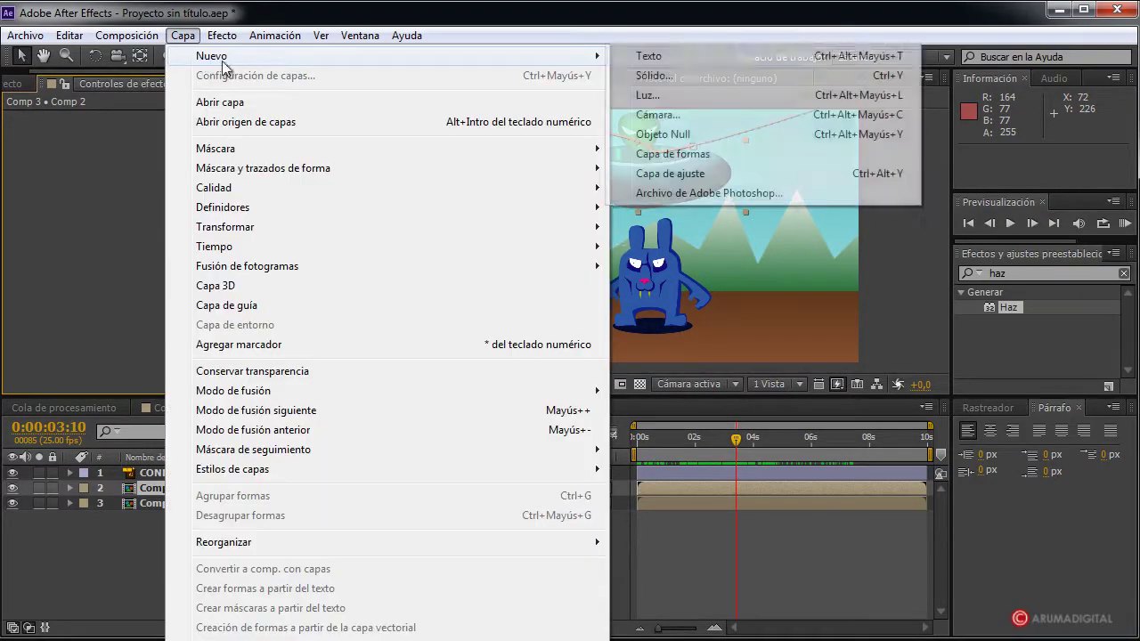
left_click(655, 76)
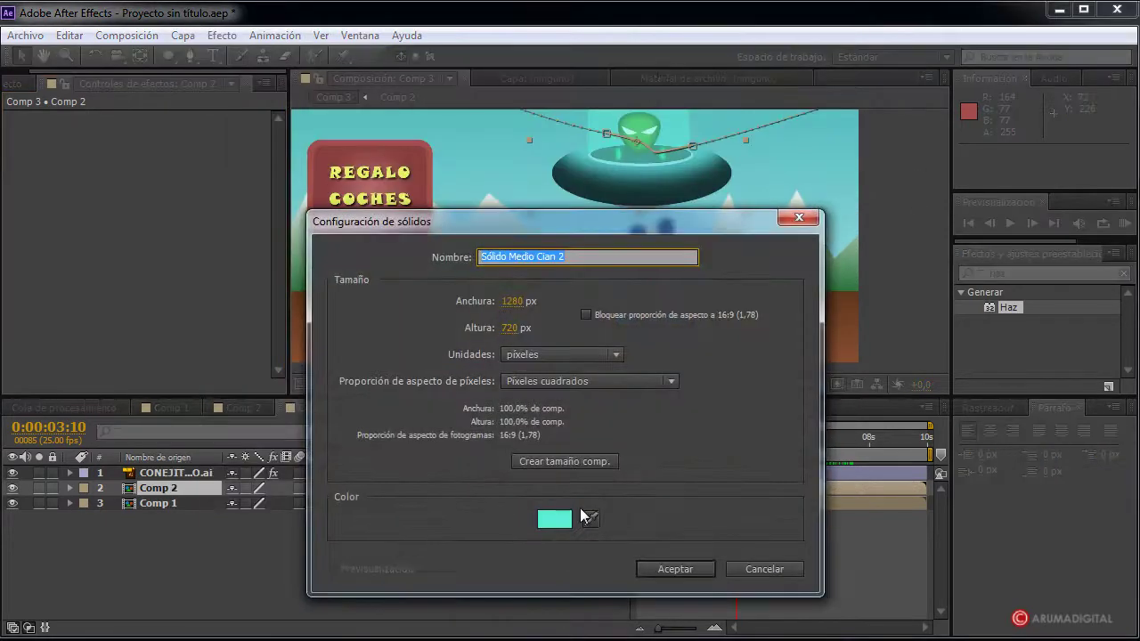
left_click(676, 565)
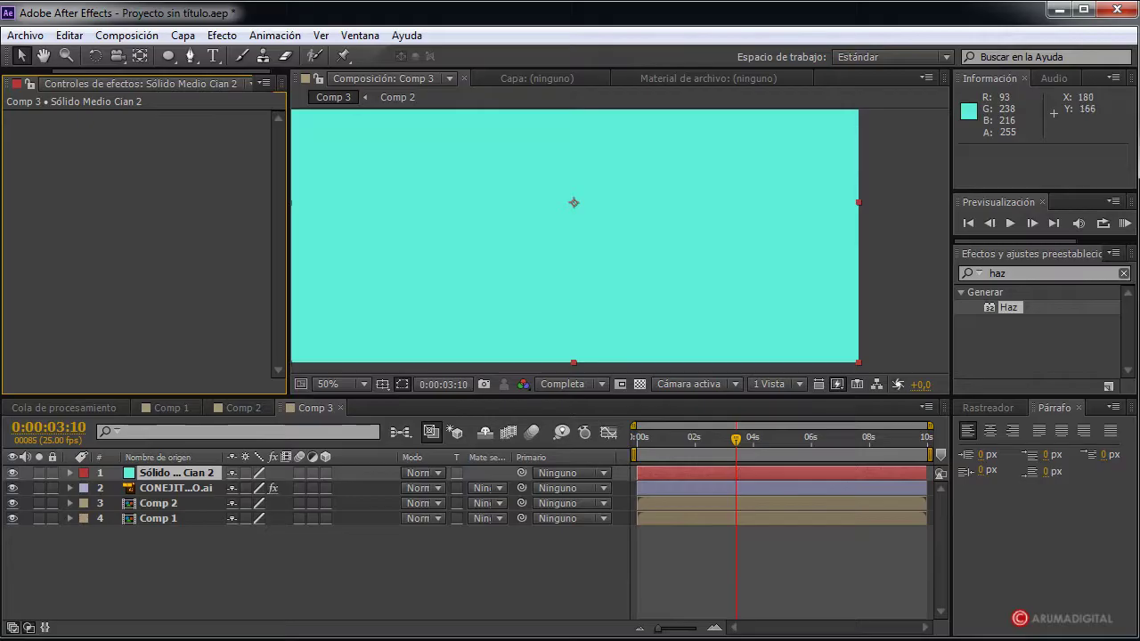
left_click(69, 35)
left_click(72, 52)
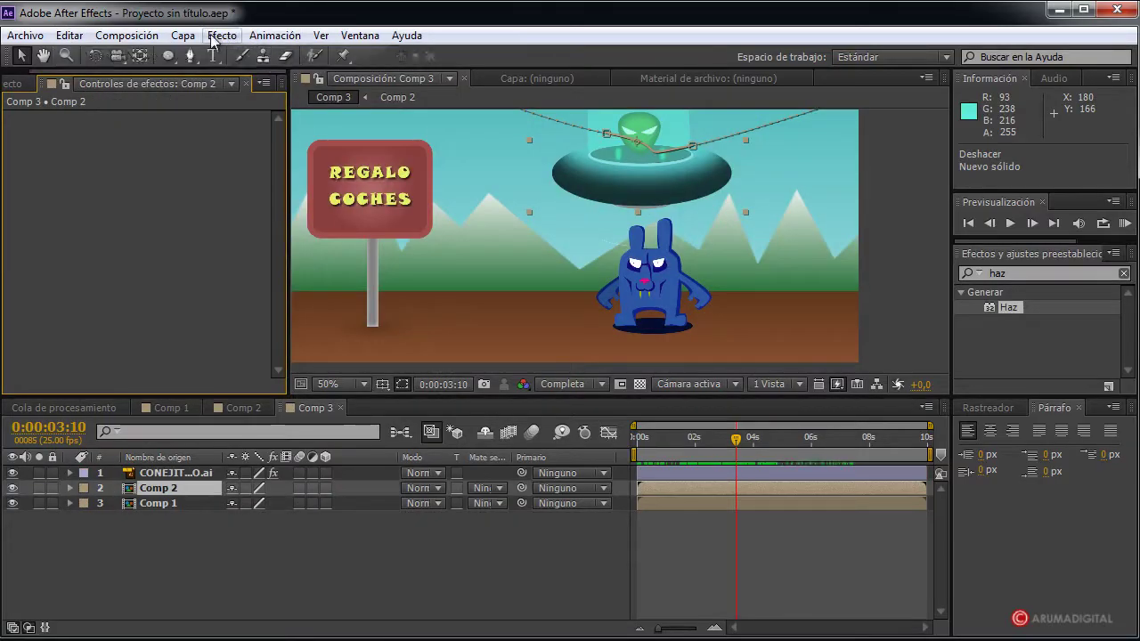
left_click(182, 35)
Create a new black solid layer, Sólido Negro 4
mouse_move(211, 55)
left_click(646, 78)
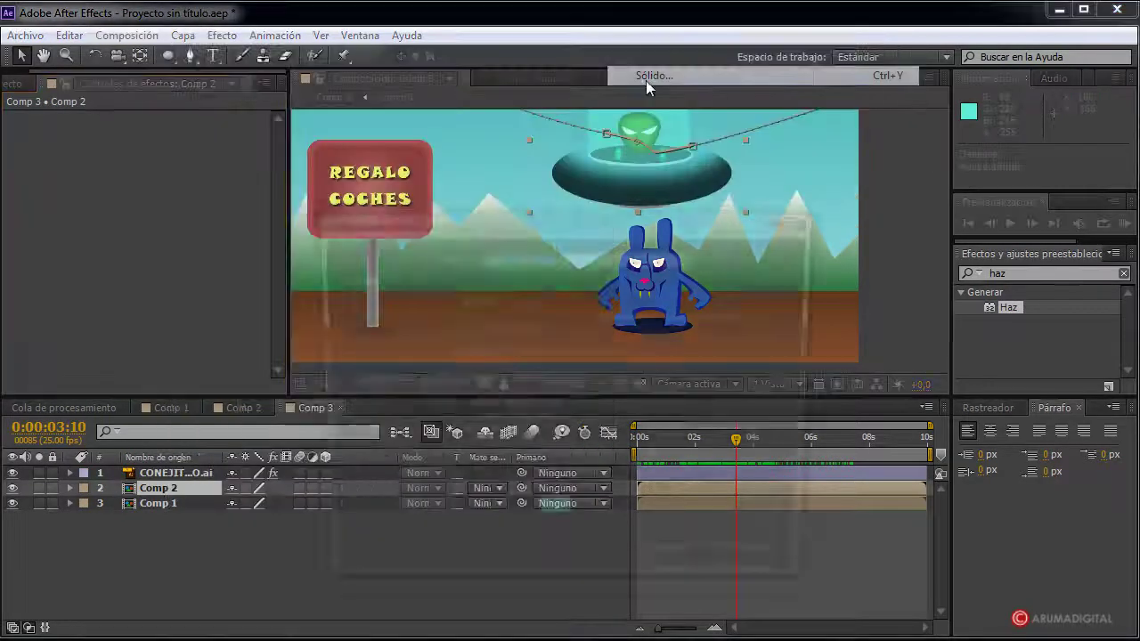
left_click(550, 519)
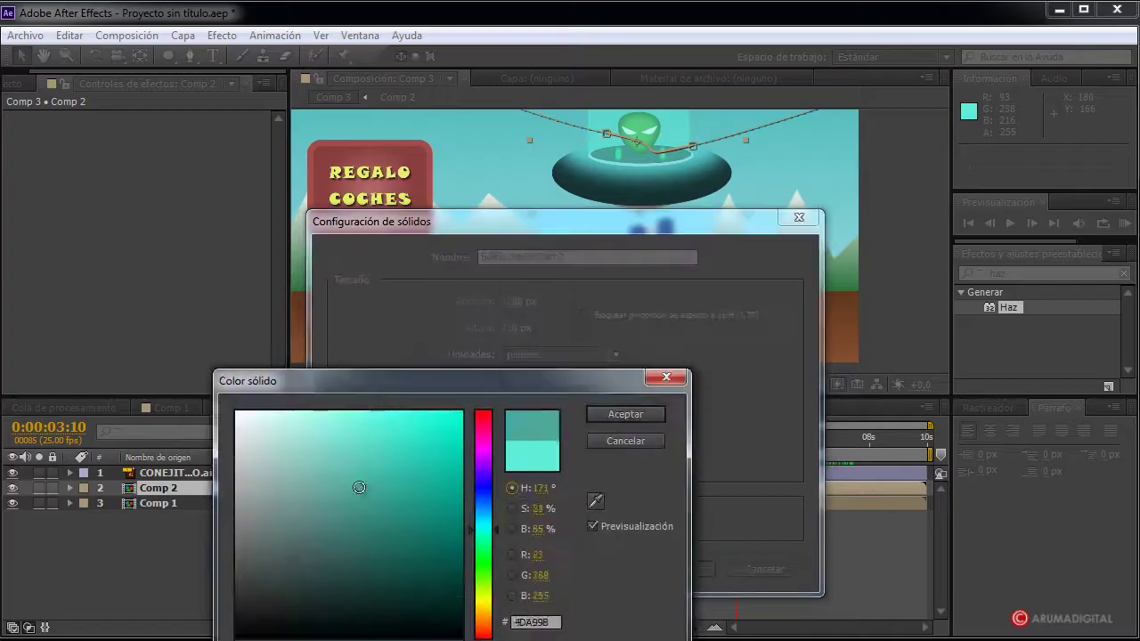
left_click(659, 412)
left_click(684, 568)
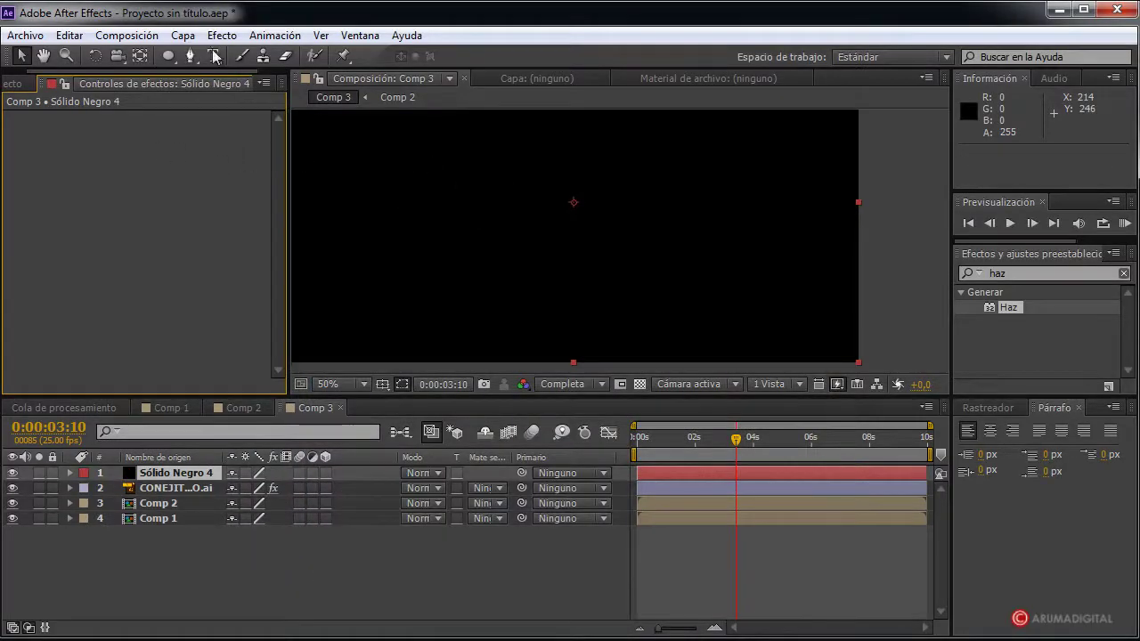
Apply Haz to the black solid, aiming the beam from under the saucer to the bunny's feet
left_click_drag(1017, 318, 122, 223)
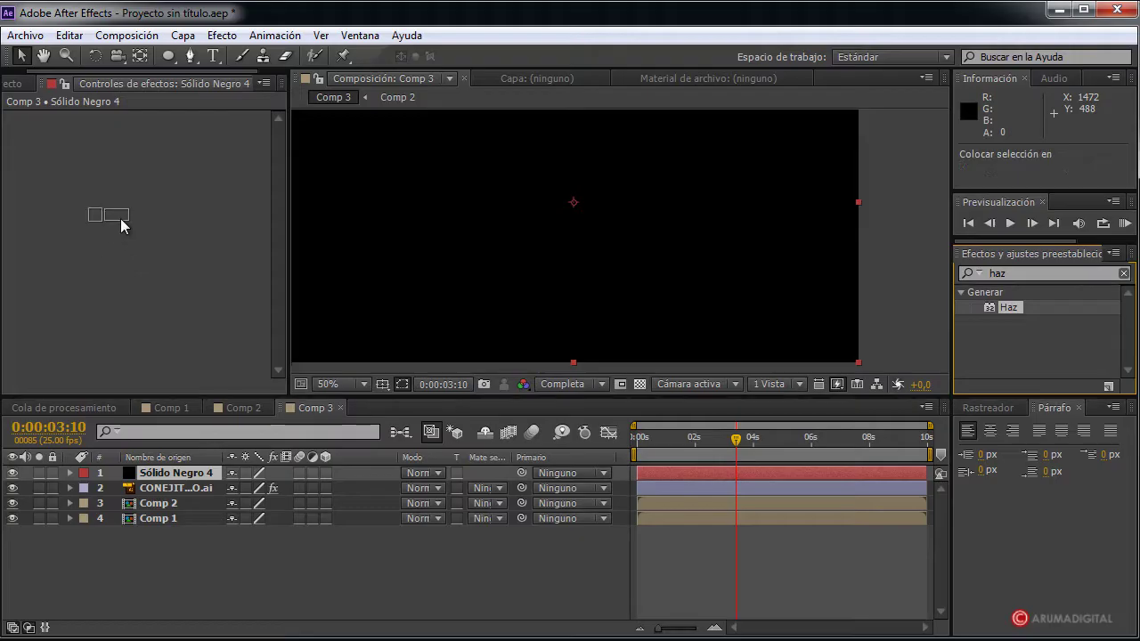
left_click(169, 133)
left_click(640, 208)
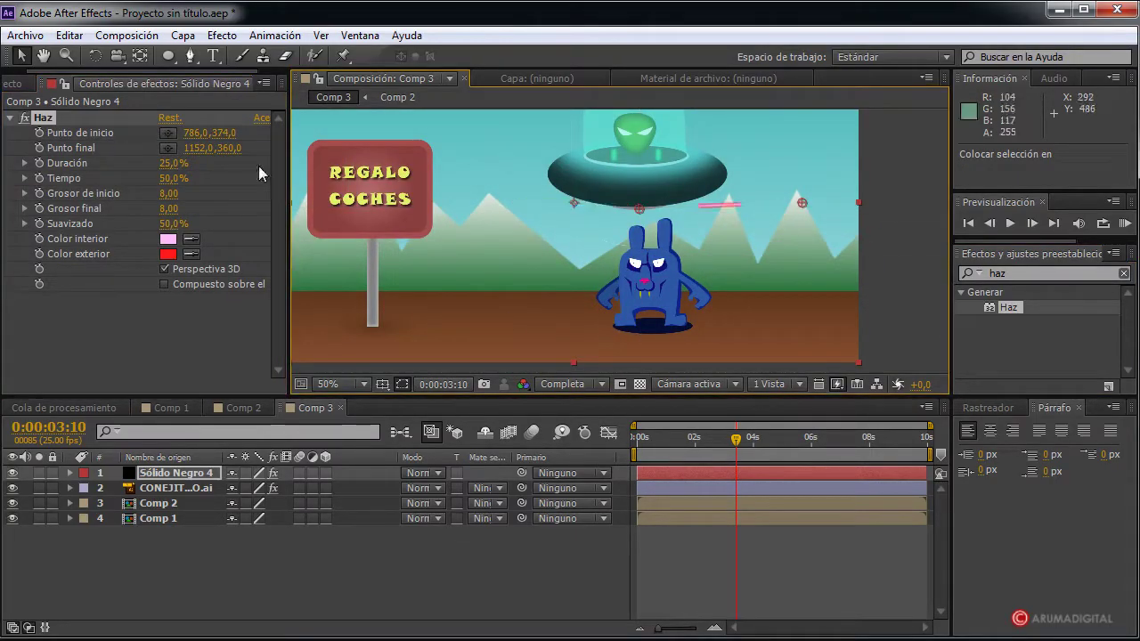
left_click(168, 148)
left_click(647, 332)
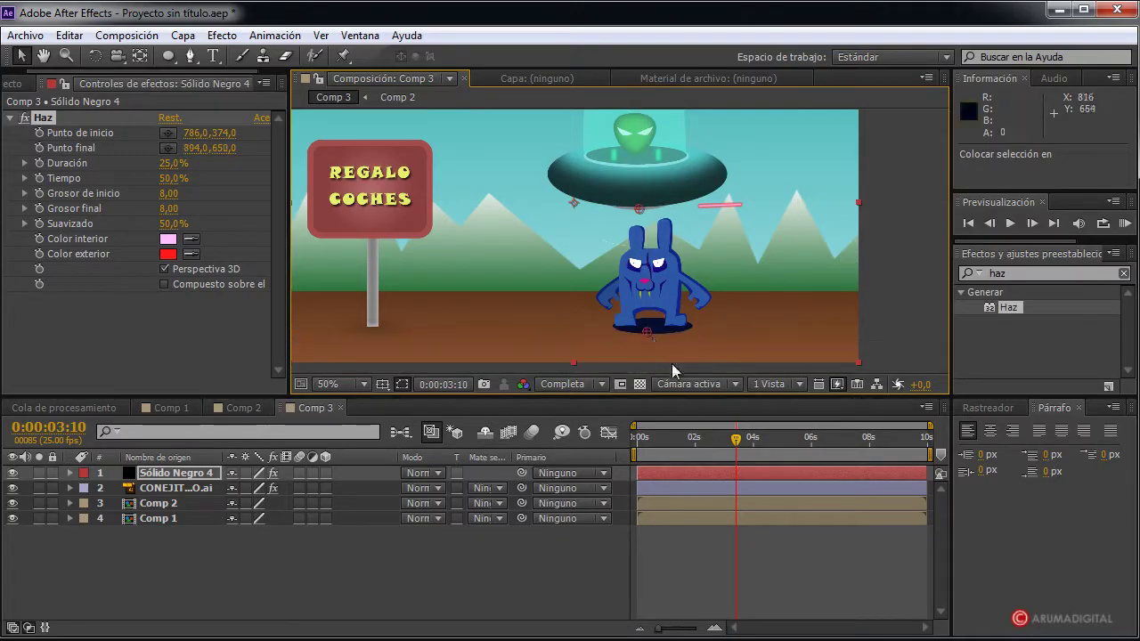
left_click_drag(763, 441, 728, 453)
left_click_drag(638, 210, 630, 210)
left_click_drag(647, 330, 632, 334)
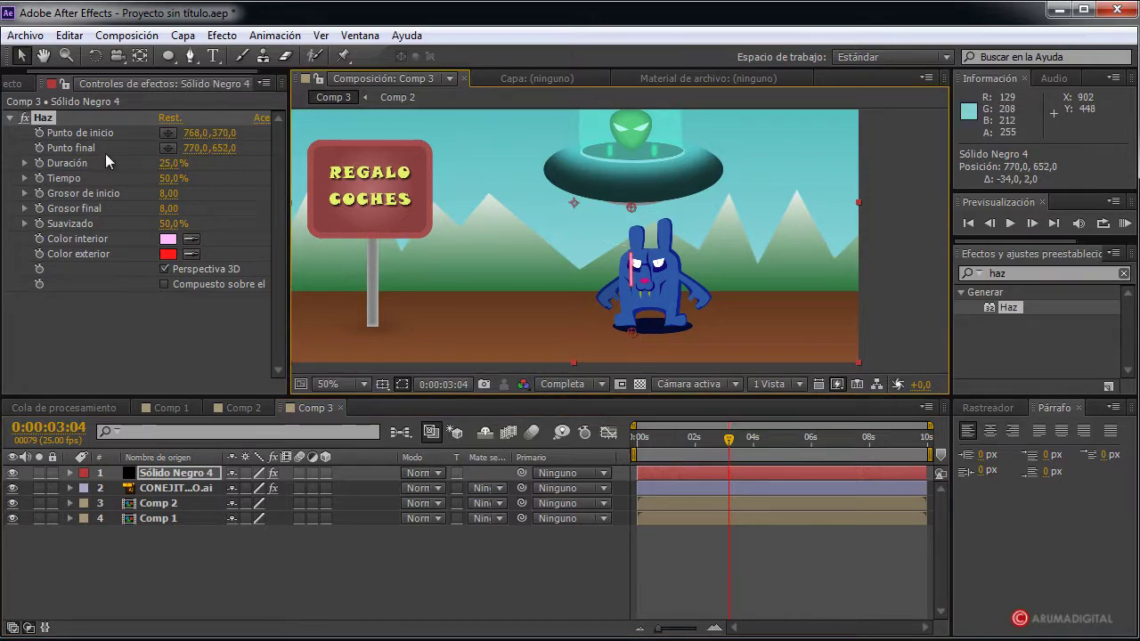
left_click(45, 135)
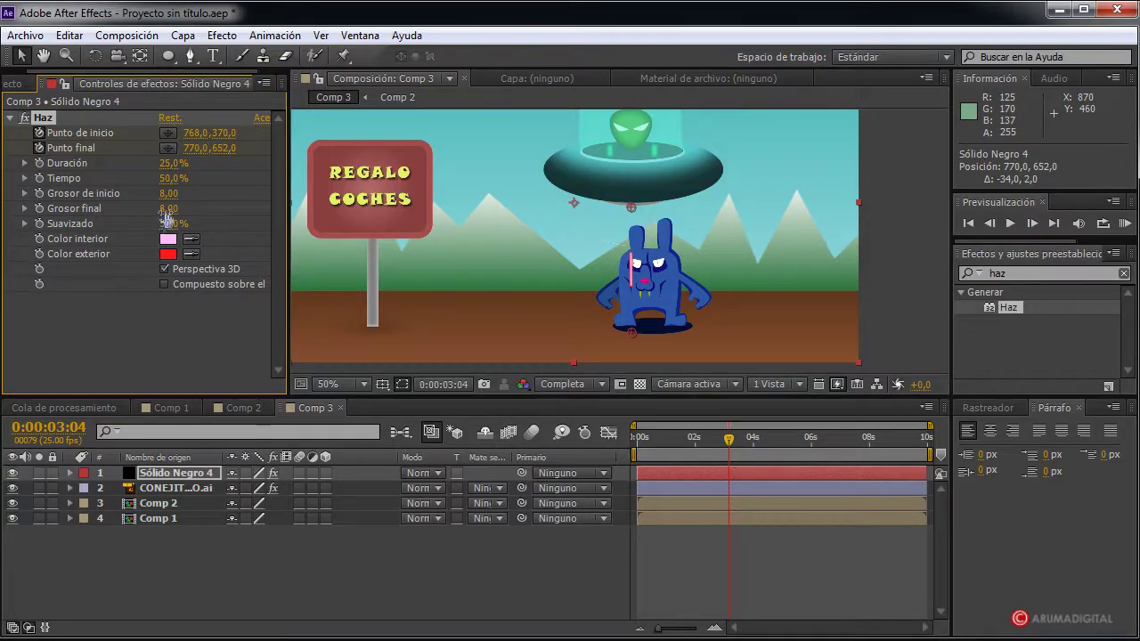
Widen the beam's start and end thickness, extend it to the ground, and soften its edges
left_click_drag(497, 210, 220, 228)
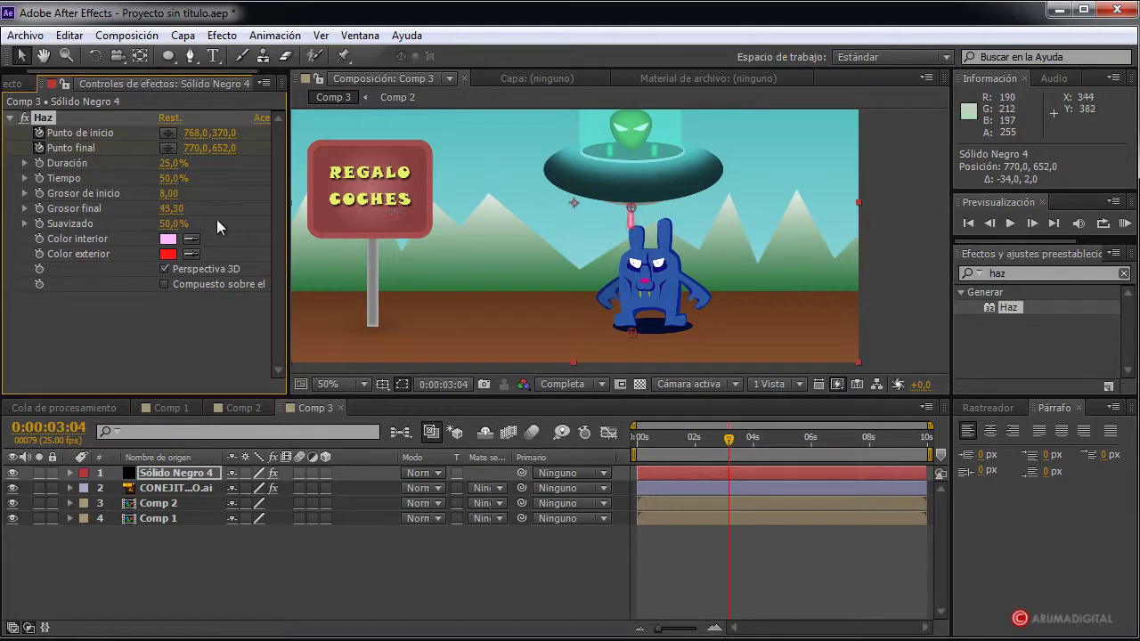
mouse_move(172, 194)
left_mouse_down()
mouse_move(208, 225)
mouse_move(261, 196)
left_mouse_up()
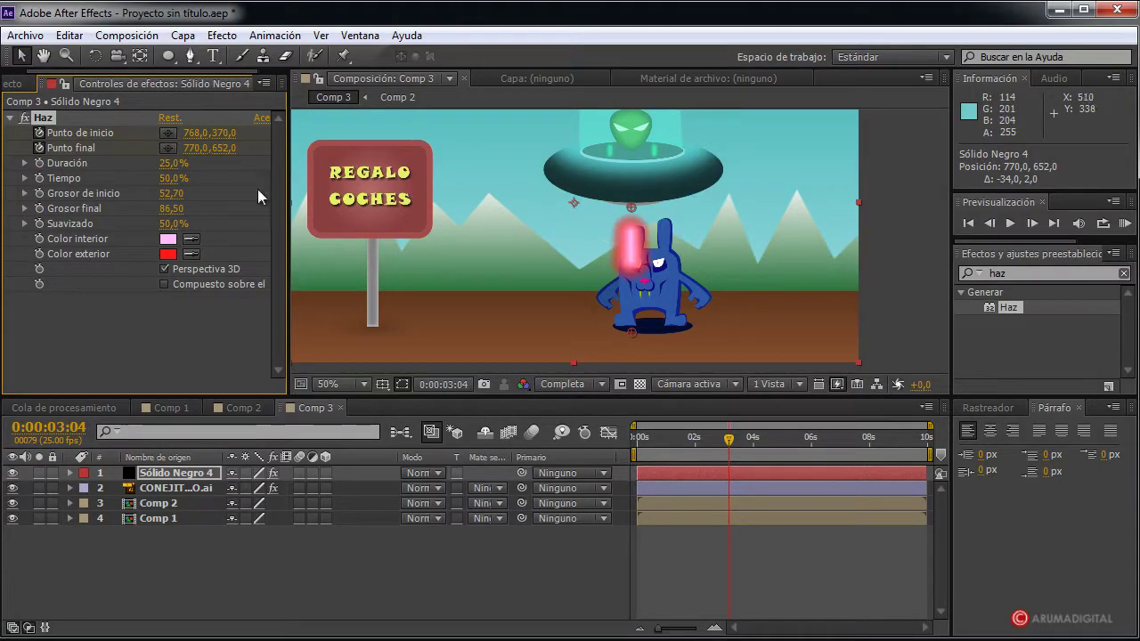
left_click_drag(174, 166, 229, 159)
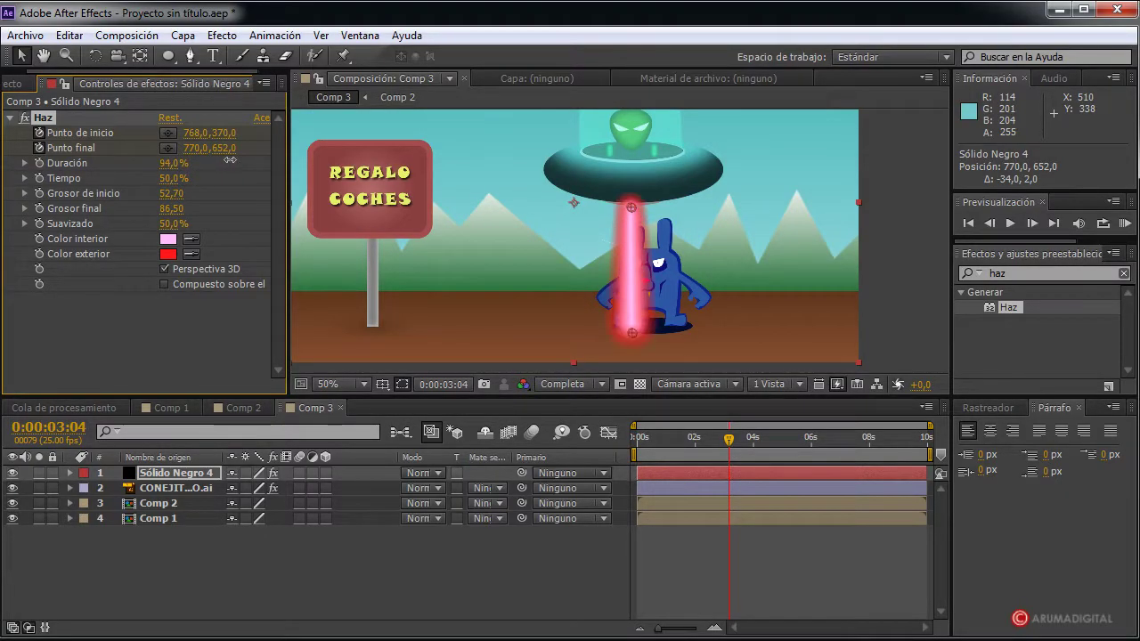
left_click_drag(172, 203, 248, 208)
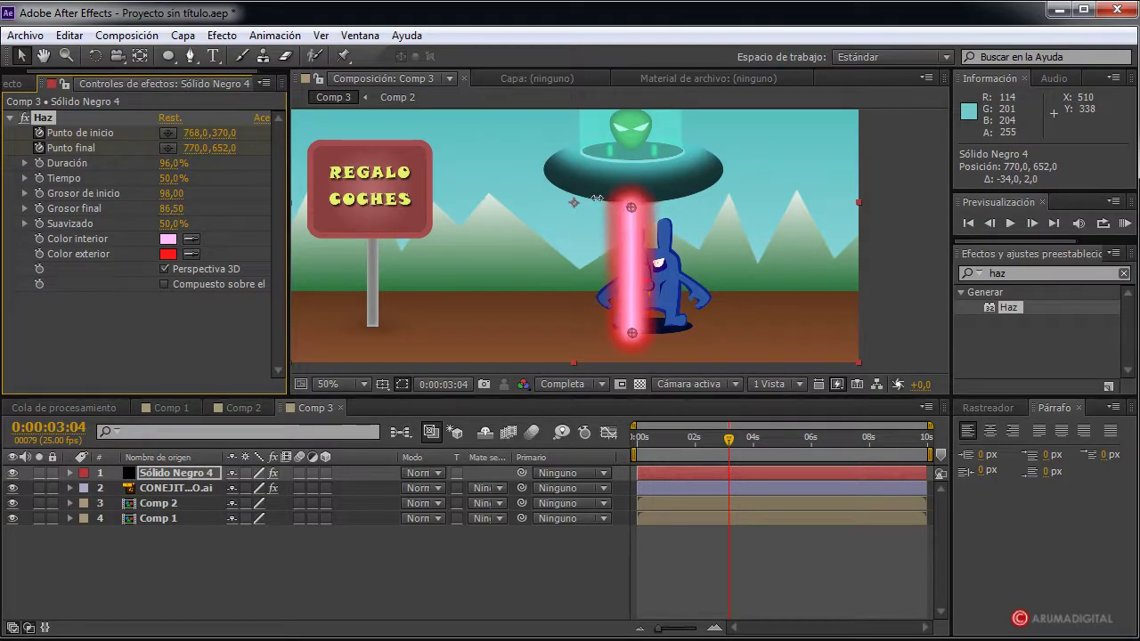
left_click_drag(171, 211, 345, 213)
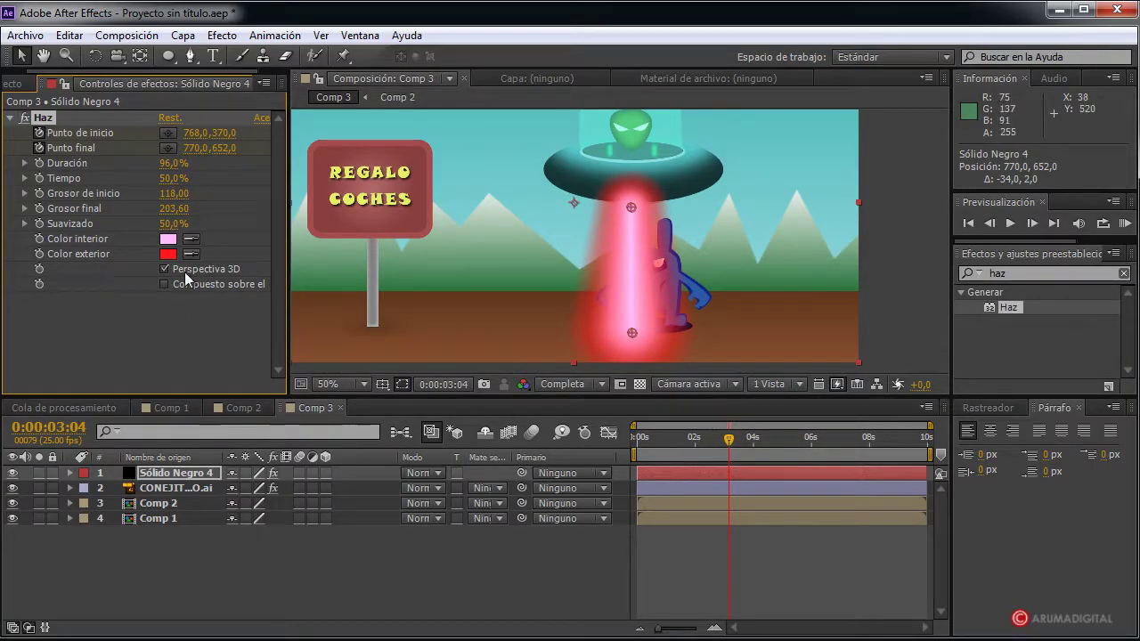
left_click_drag(169, 229, 281, 215)
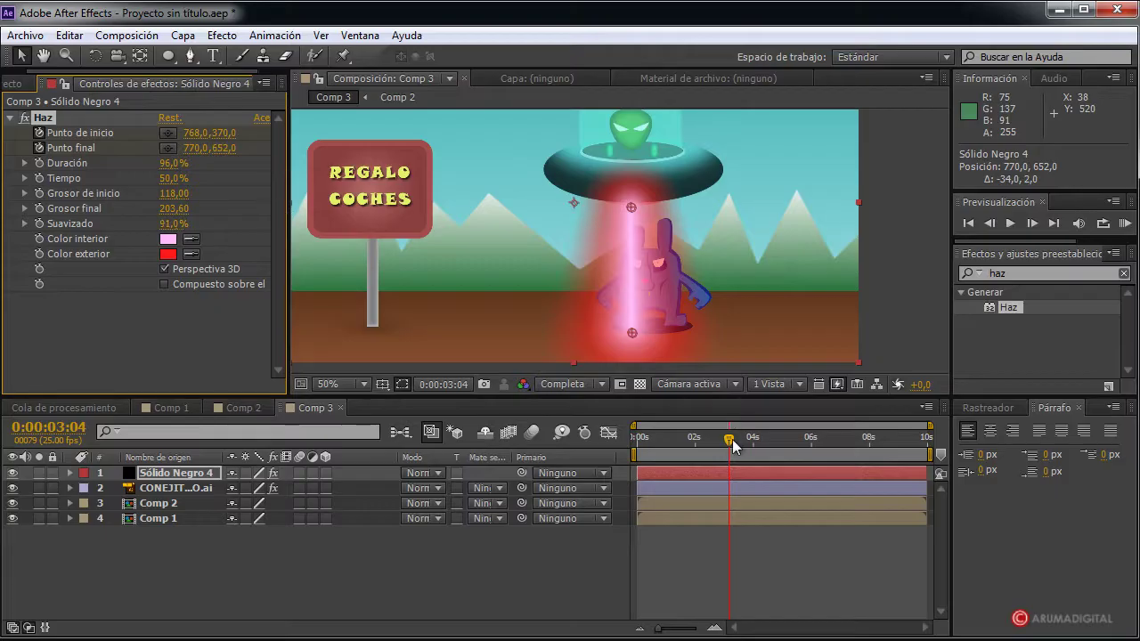
Reposition the beam's start and end points at later frames, including 0:00:04:01, to follow the saucer
left_click_drag(731, 445, 731, 445)
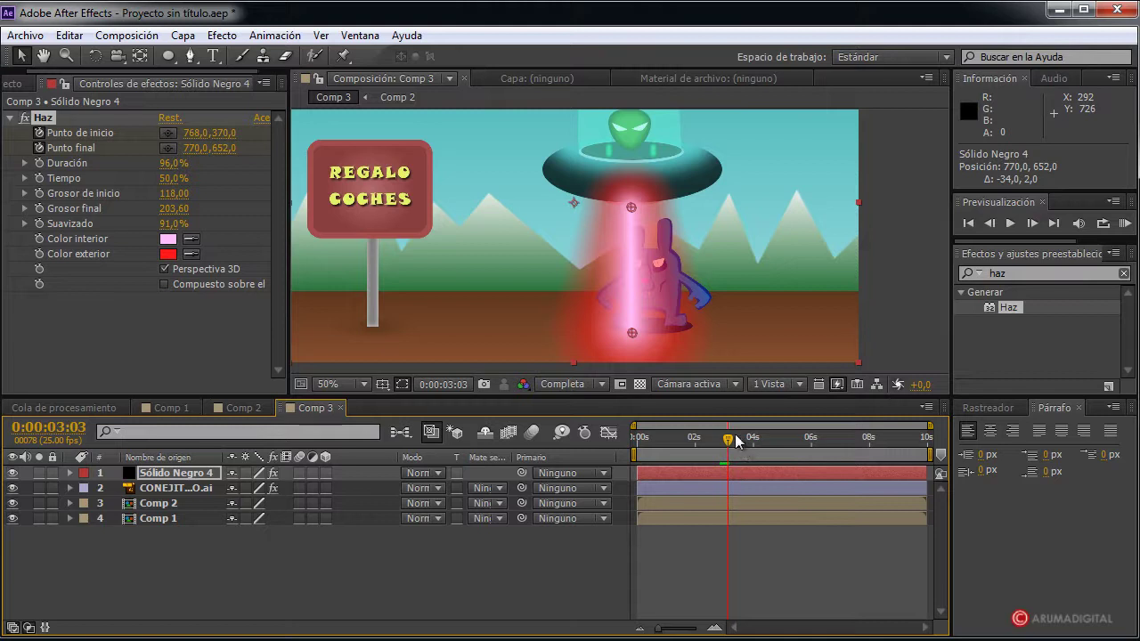
left_click_drag(732, 439, 748, 440)
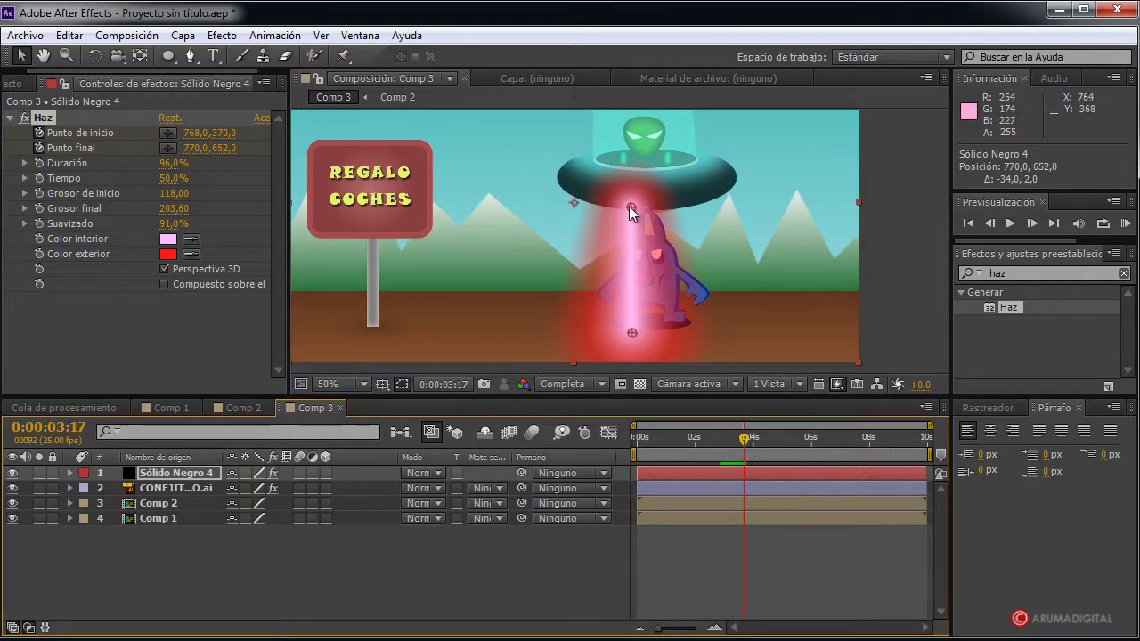
left_click_drag(632, 207, 644, 213)
left_click_drag(629, 337, 642, 332)
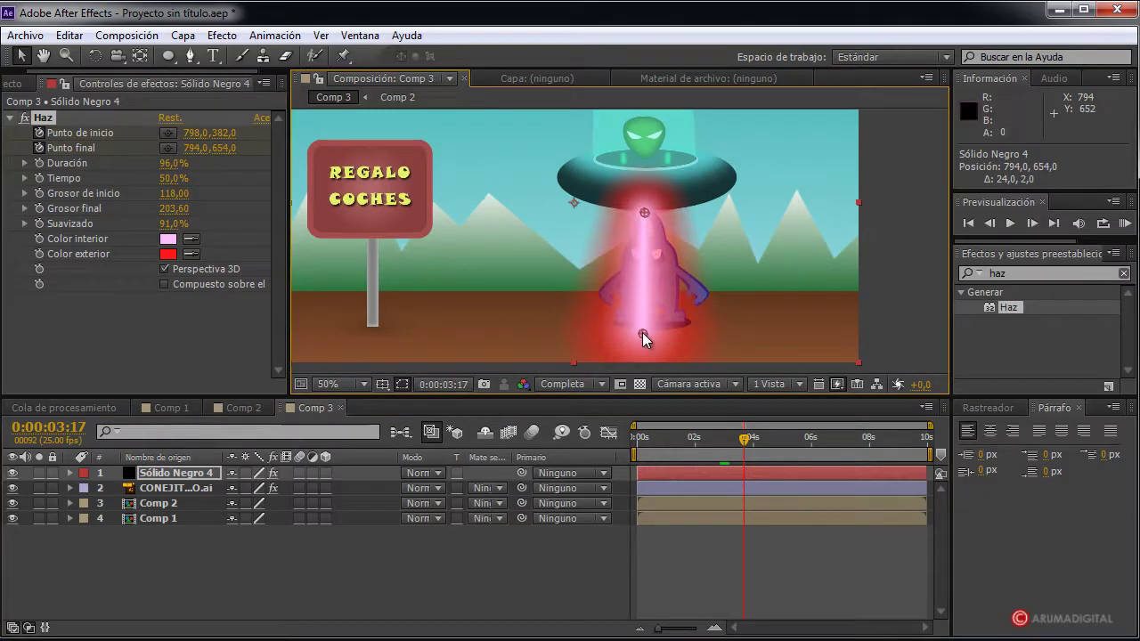
left_click_drag(747, 439, 754, 439)
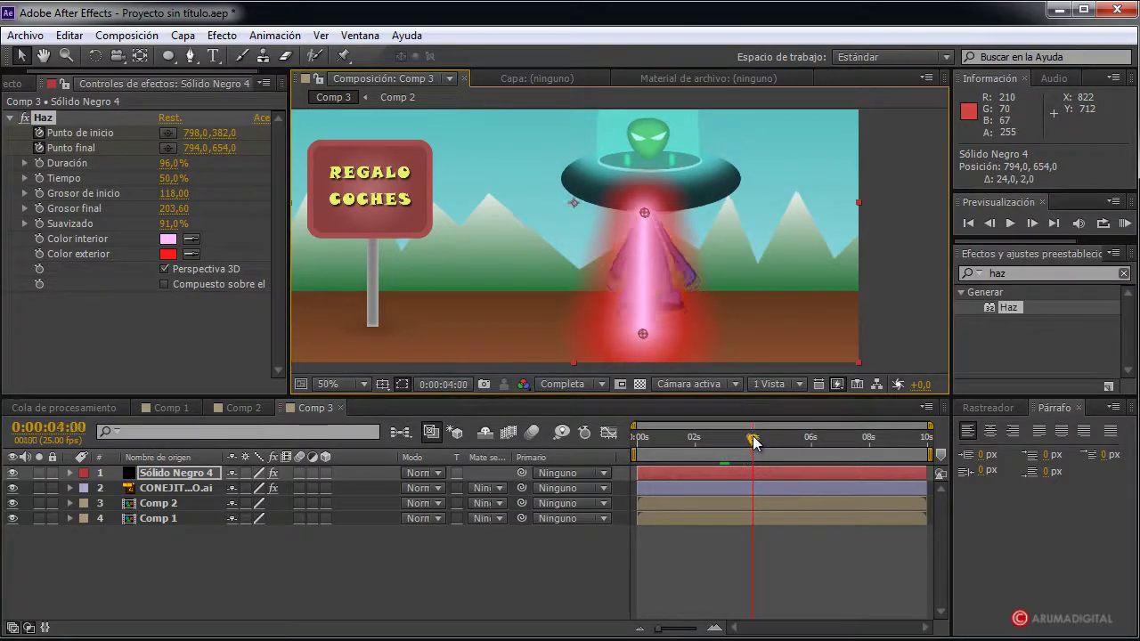
left_click_drag(645, 213, 642, 209)
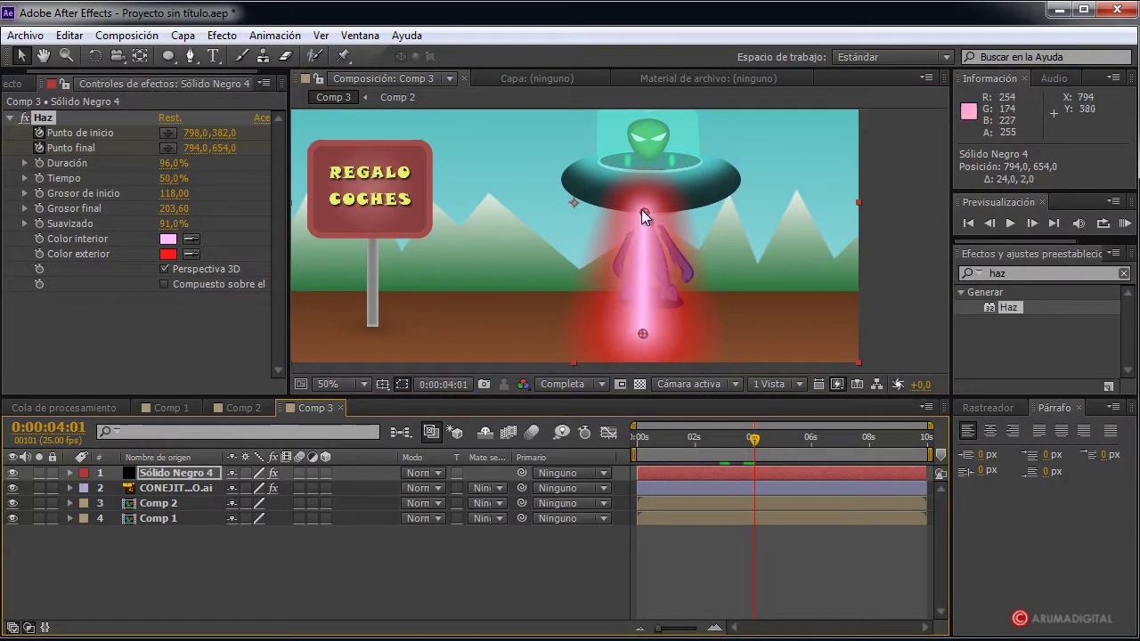
left_click_drag(643, 332, 646, 326)
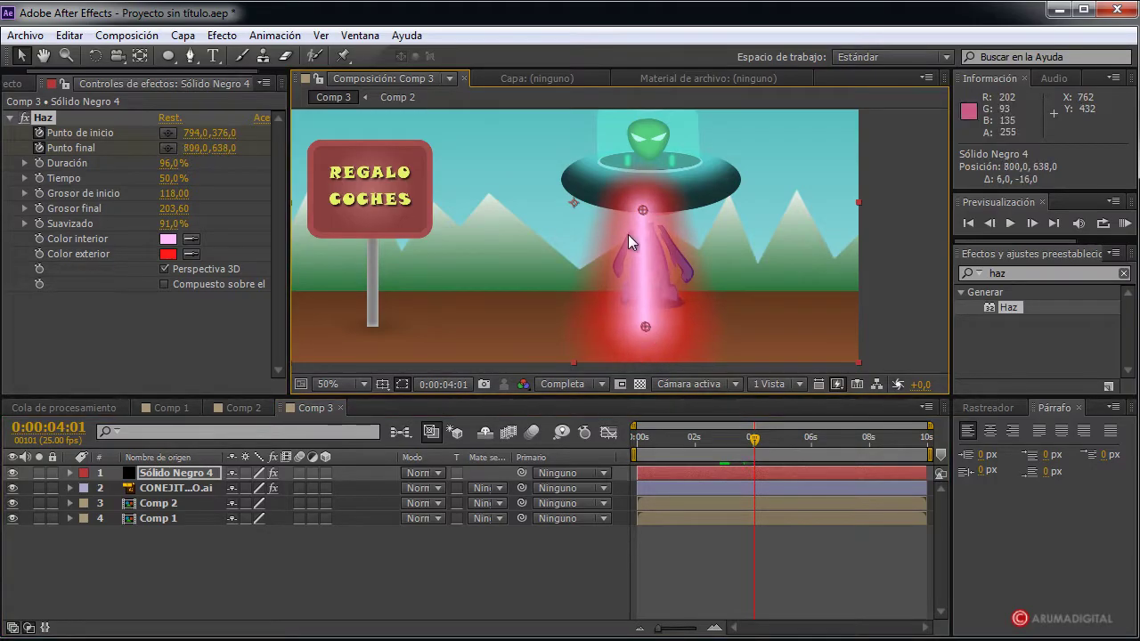
left_click_drag(642, 211, 642, 218)
key("space")
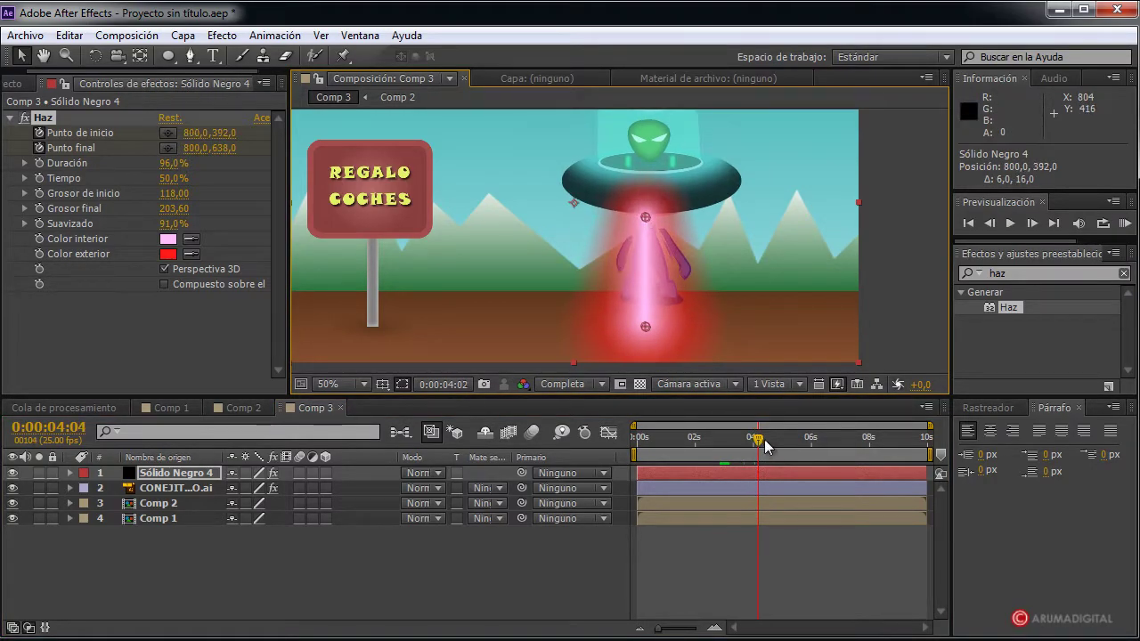
left_click_drag(645, 217, 665, 218)
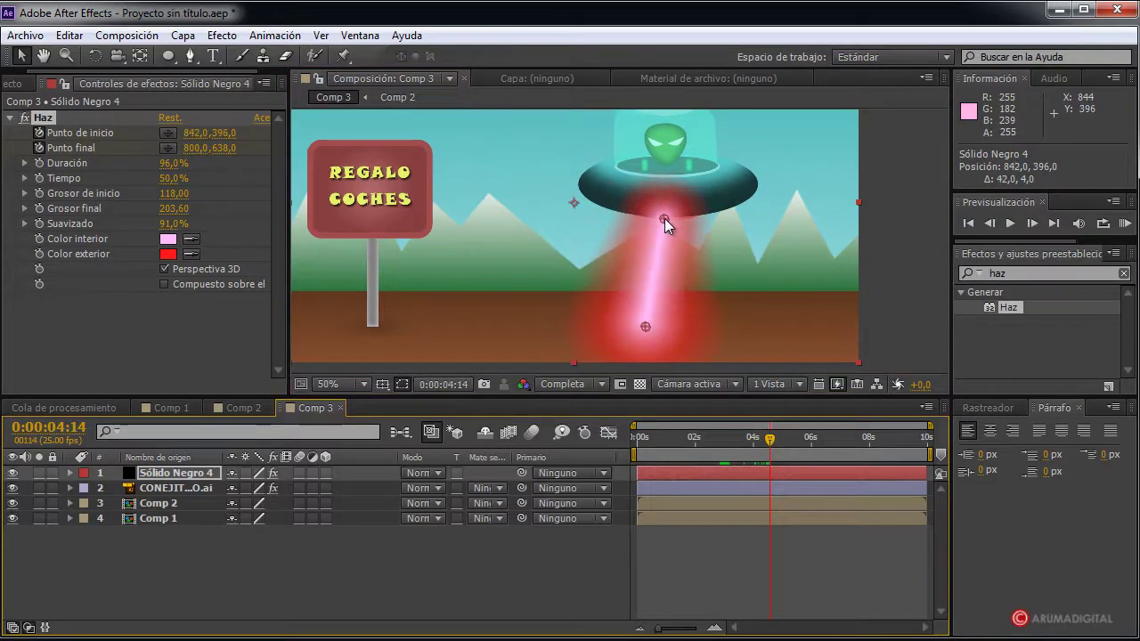
left_click_drag(647, 327, 657, 326)
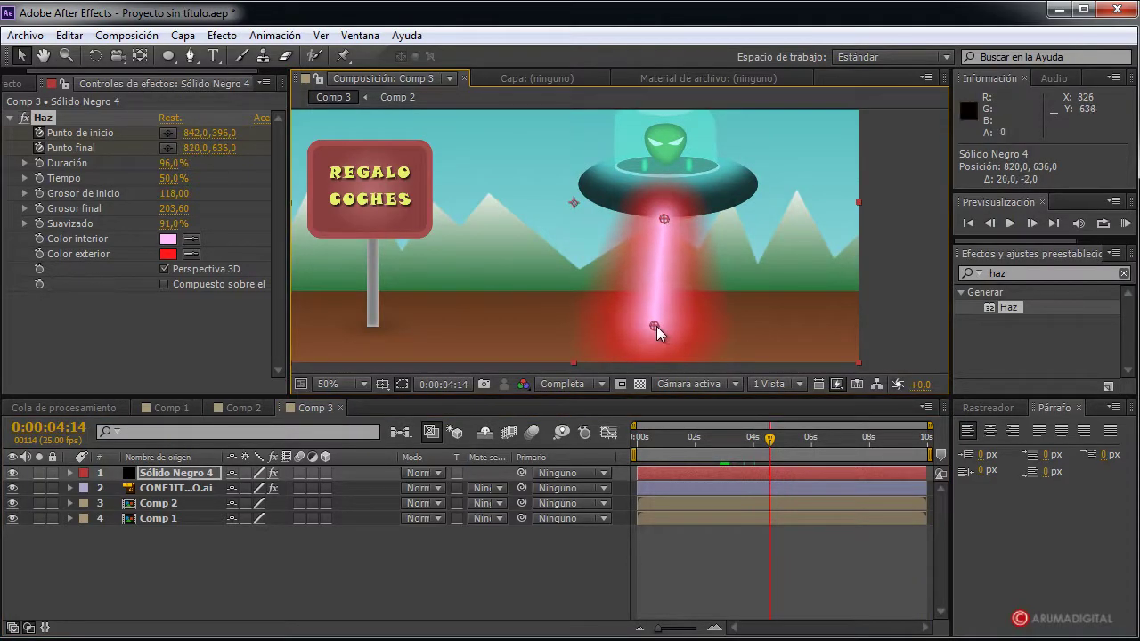
left_click_drag(770, 438, 772, 438)
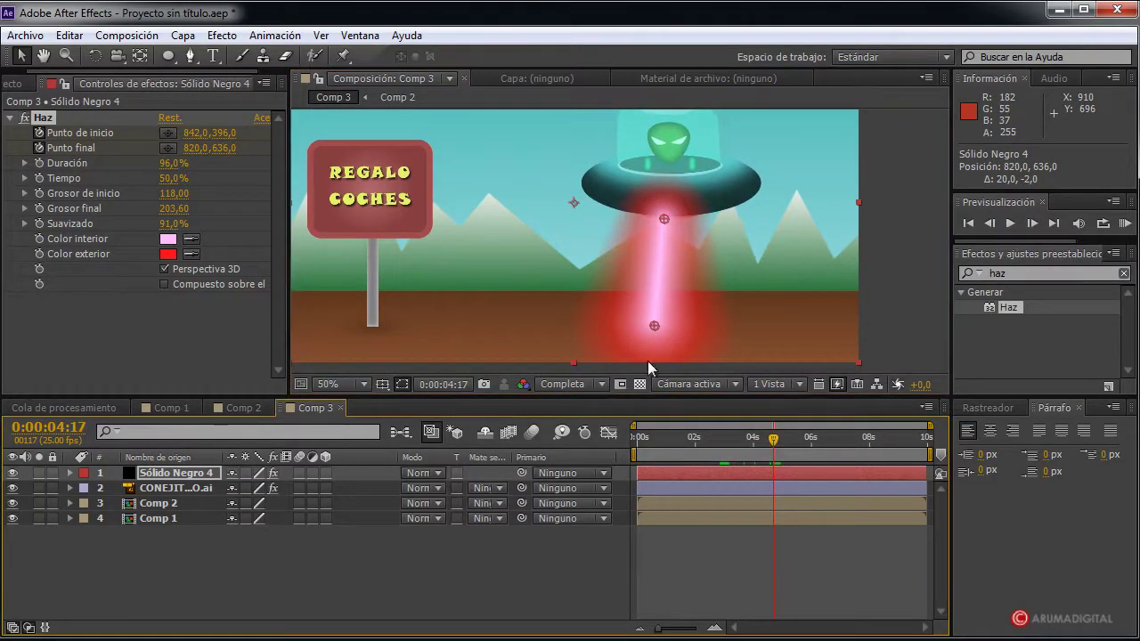
Keyframe Sólido Negro 4's Opacidad at 0% after 4 s and 100% at 0:00:04:09
left_click(70, 473)
left_click(85, 503)
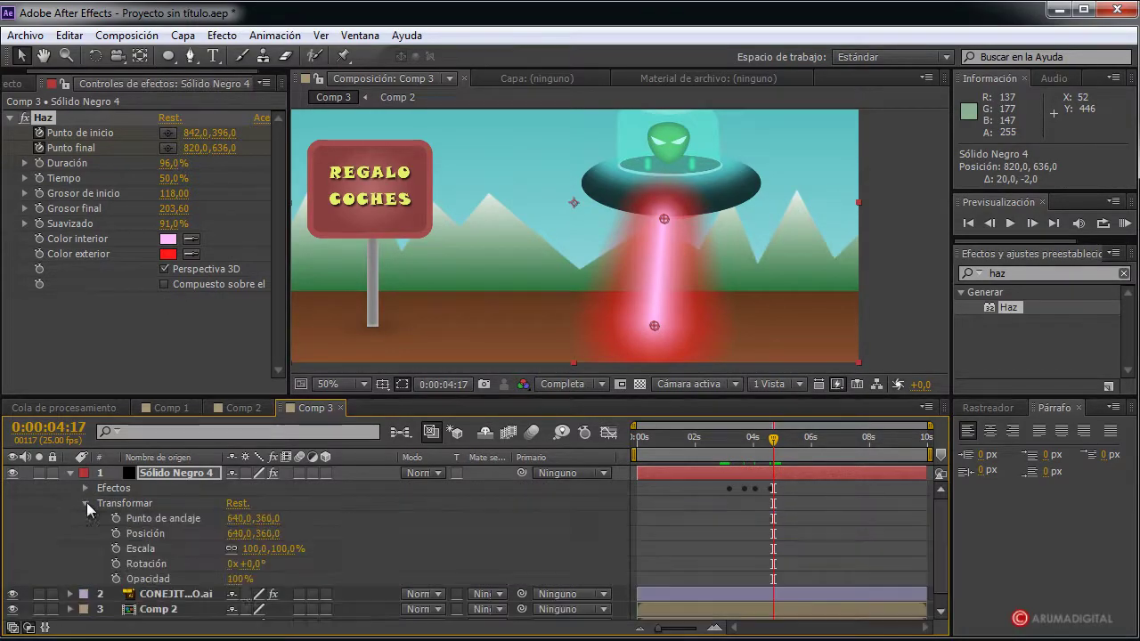
left_click(116, 579)
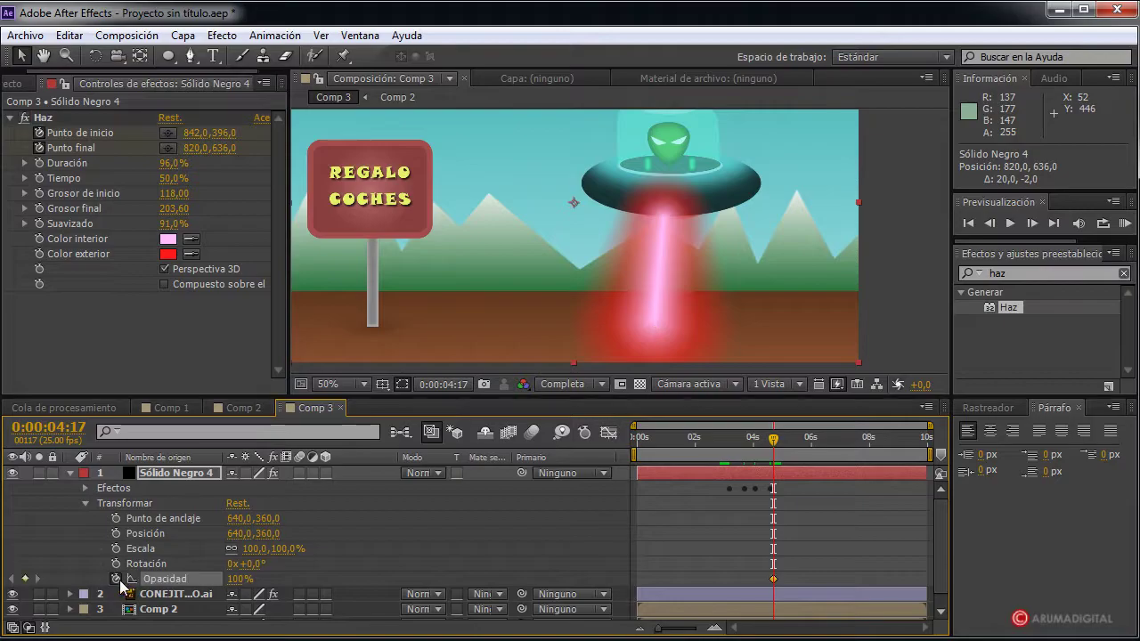
left_click_drag(230, 586, 156, 588)
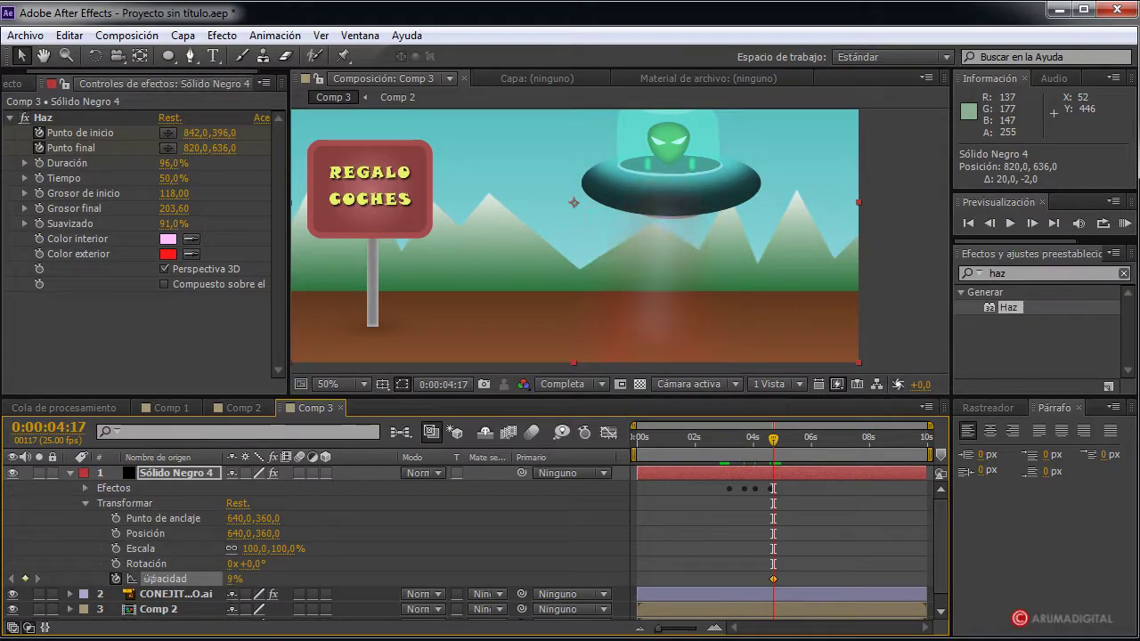
left_click_drag(773, 445, 763, 448)
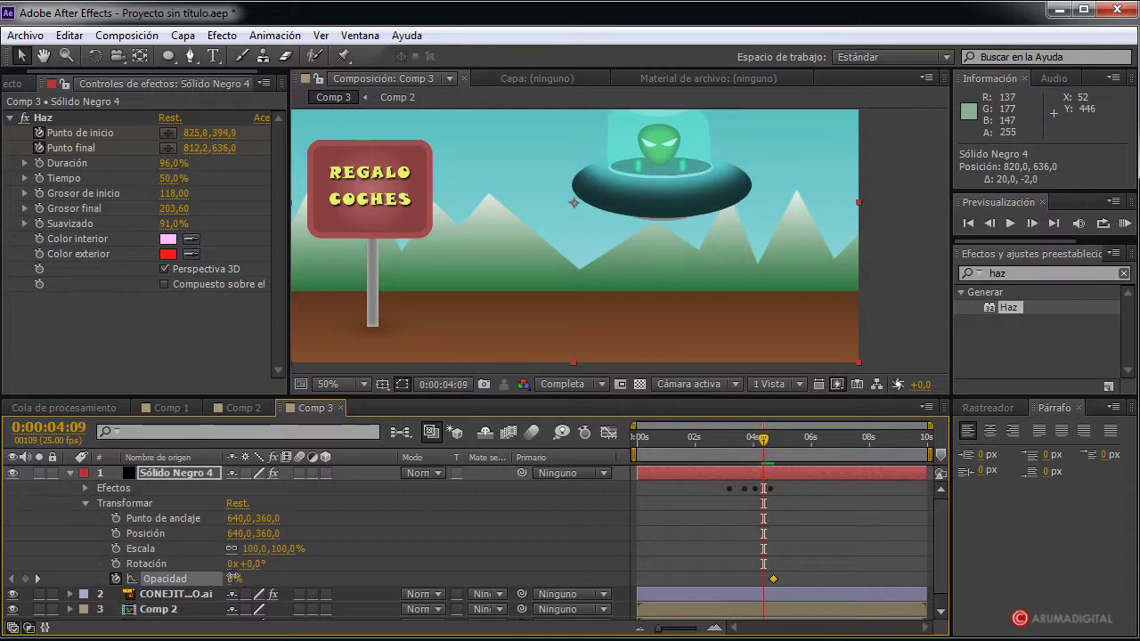
left_click_drag(234, 578, 347, 574)
Add a 100% opacity keyframe at 0:00:03:06 and a 0% keyframe just before 3 s
left_click_drag(767, 446, 733, 446)
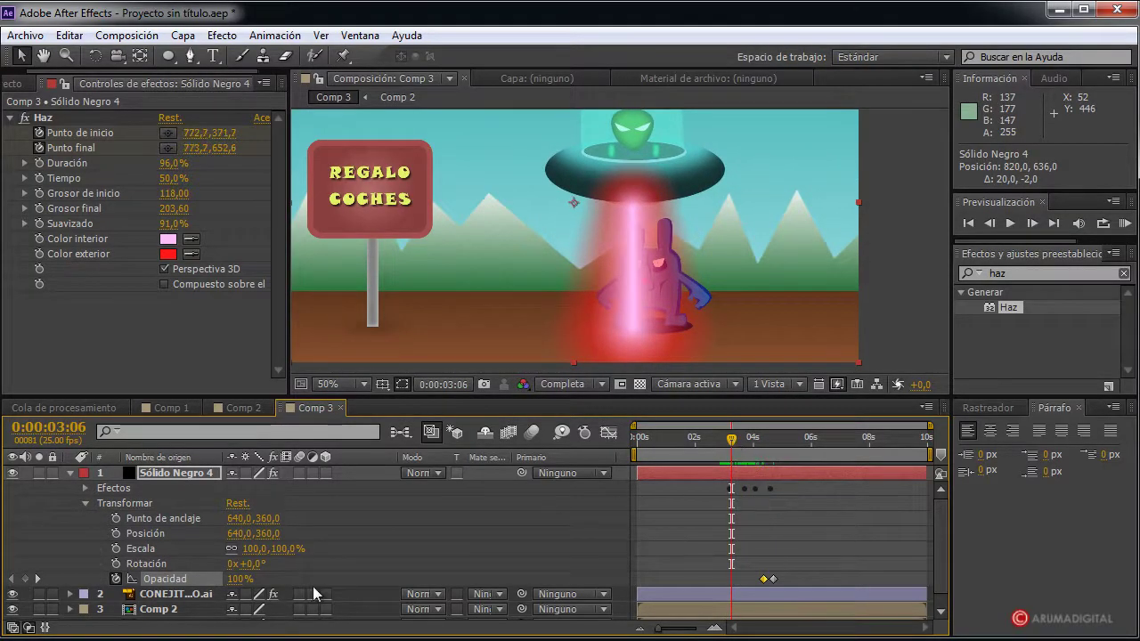
left_click_drag(240, 580, 303, 584)
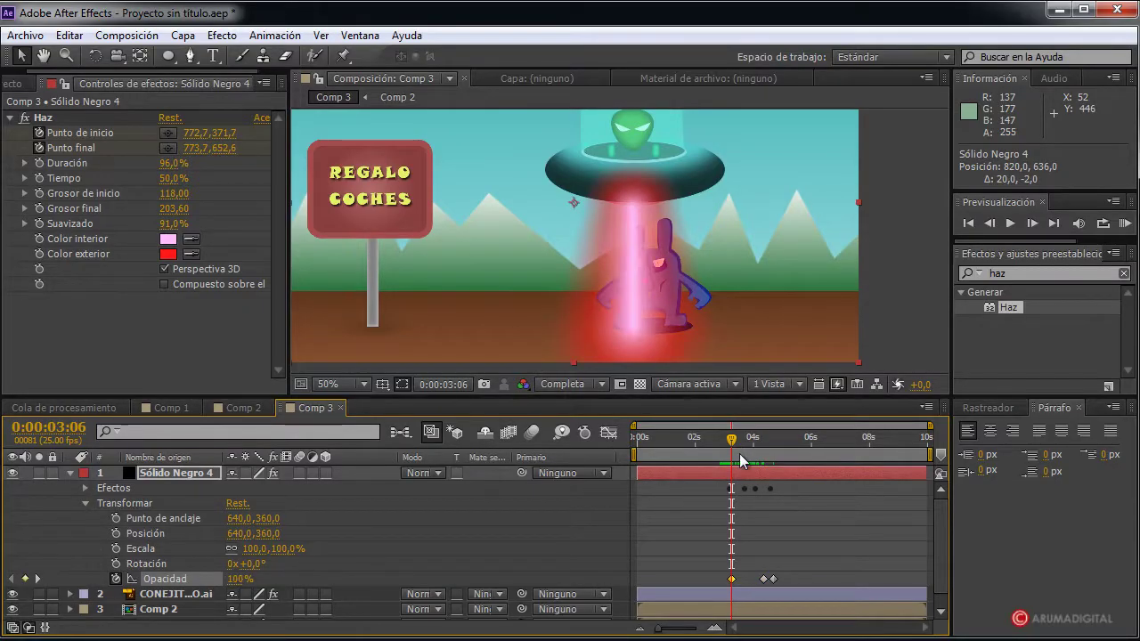
left_click_drag(730, 450, 724, 451)
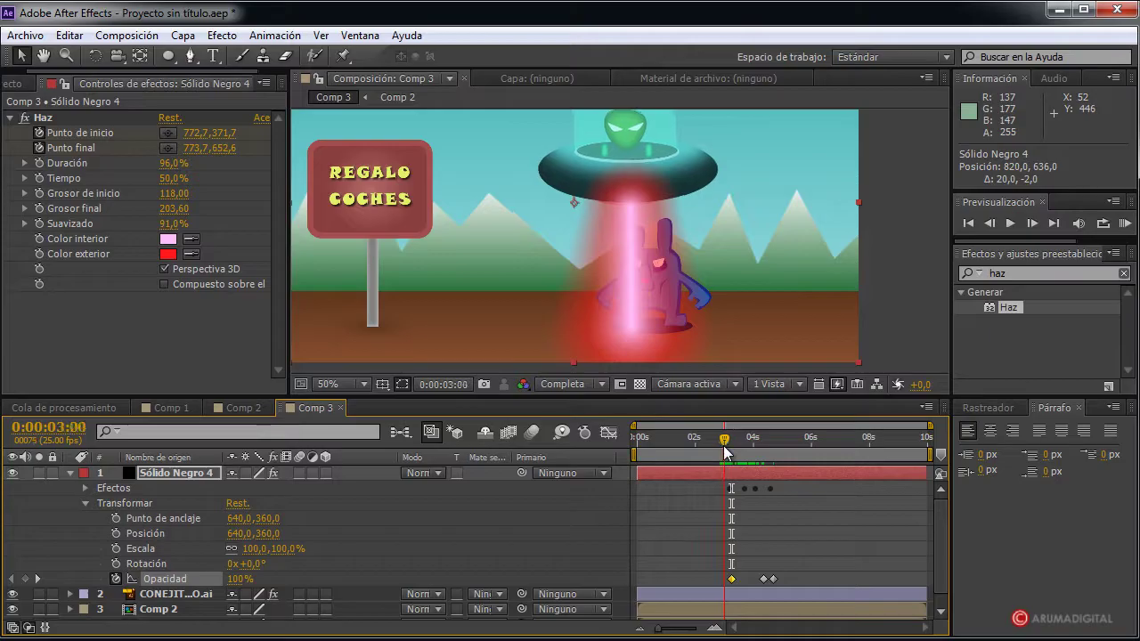
left_click_drag(239, 580, 178, 582)
mouse_move(724, 450)
left_mouse_down()
mouse_move(677, 454)
mouse_move(887, 450)
mouse_move(577, 437)
left_mouse_up()
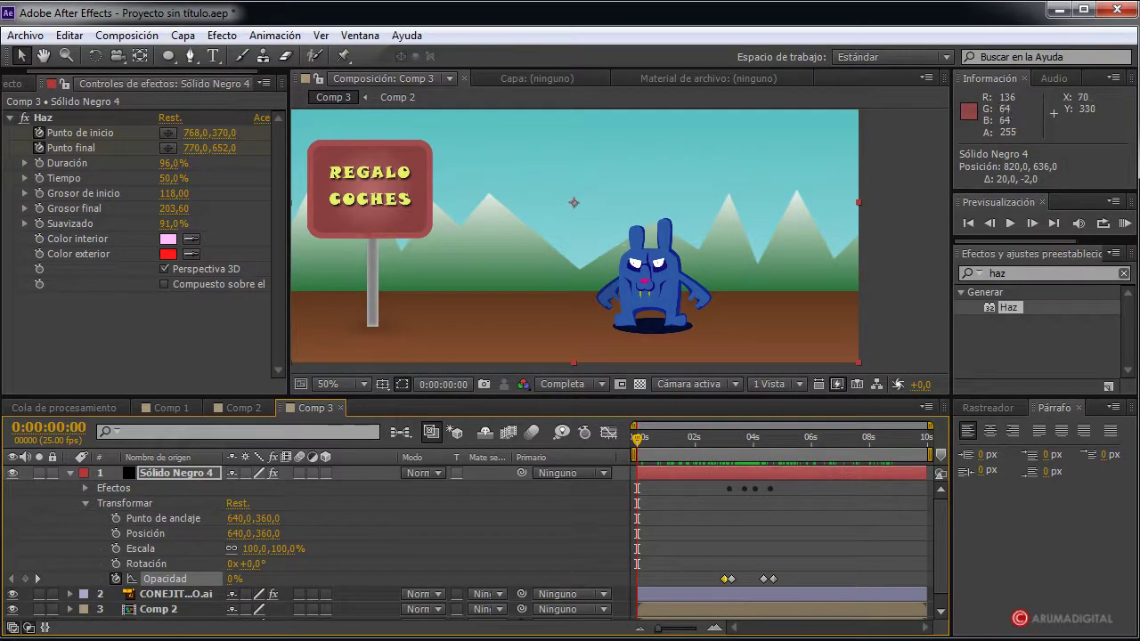
Create a new Comp 4 and nest Comp 3 inside it
left_click(12, 83)
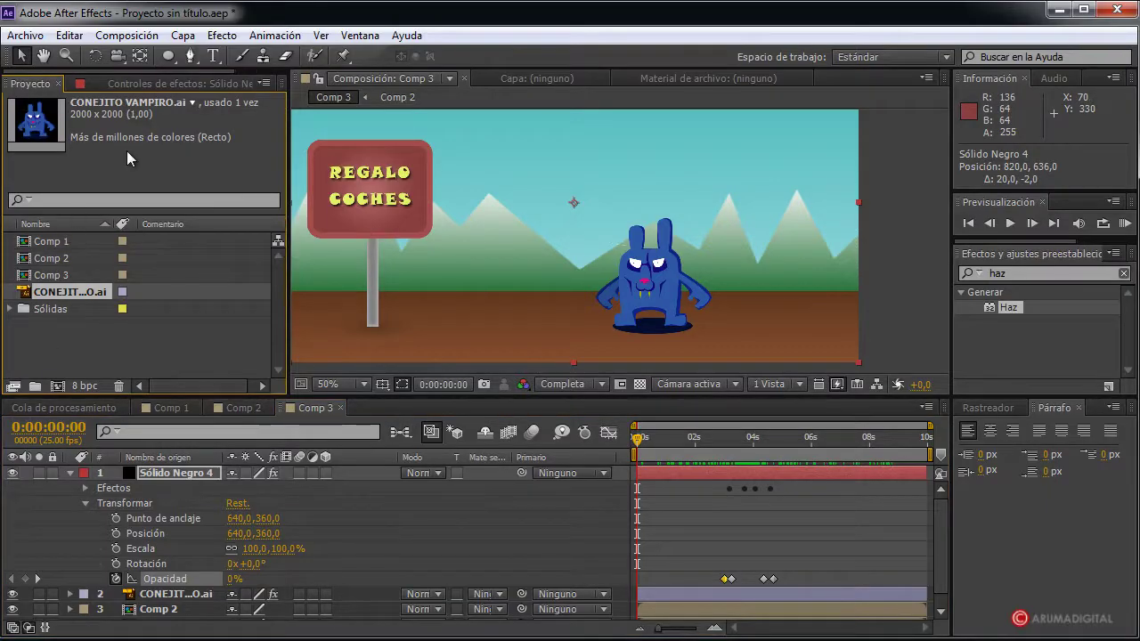
left_click(141, 37)
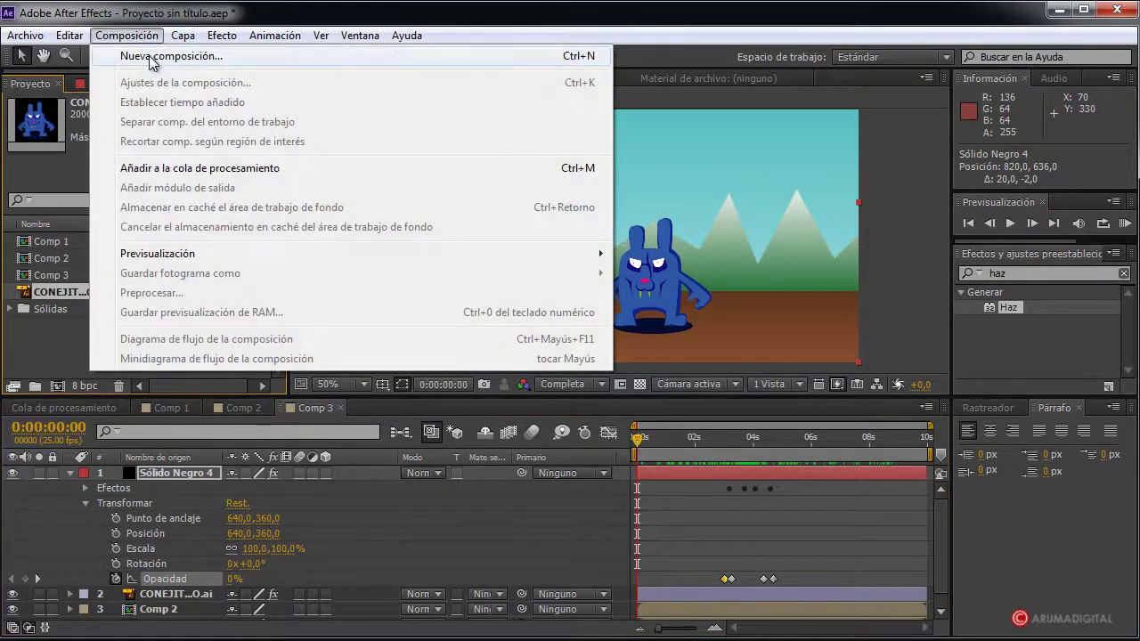
left_click(152, 59)
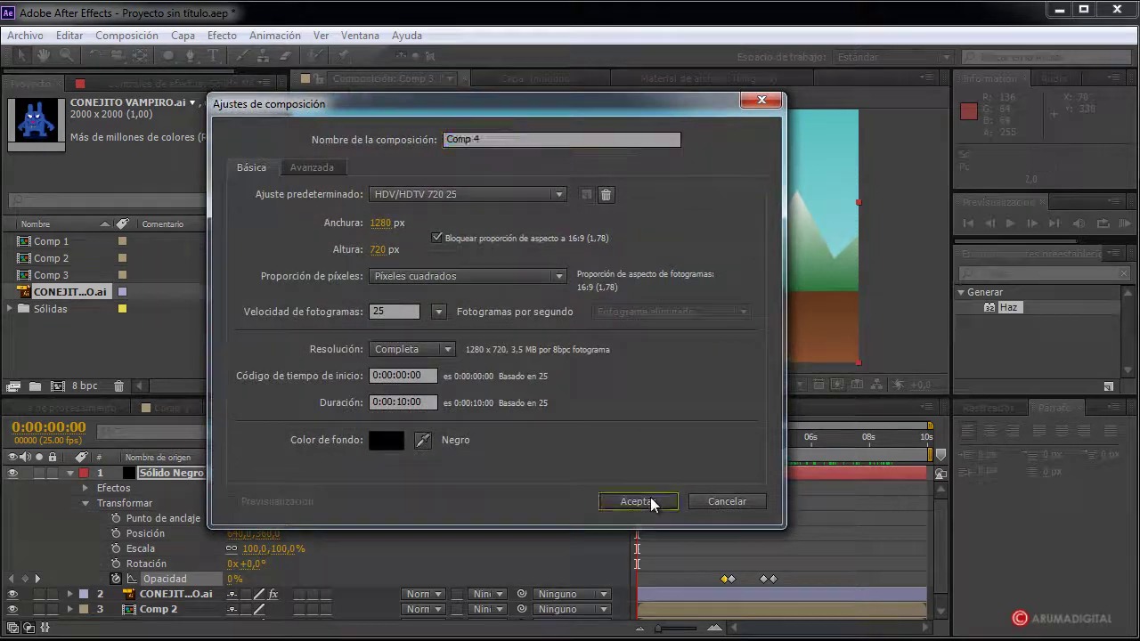
left_click(648, 501)
left_click_drag(61, 306, 60, 291)
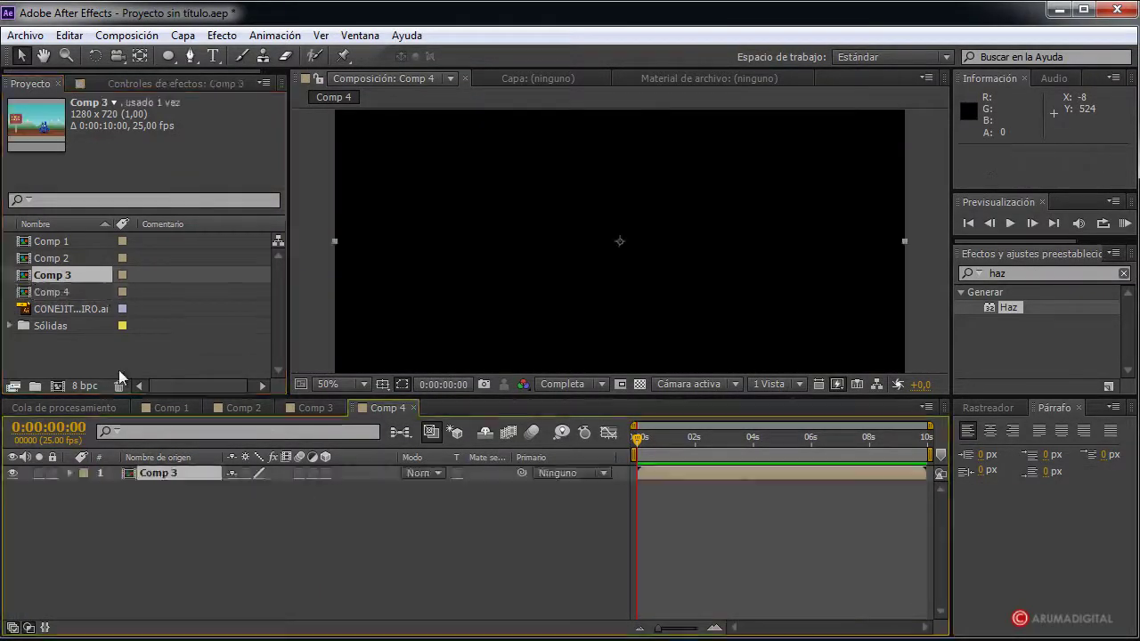
Apply CC Force Motion Blur to the nested Comp 3 and preview Comp 4
left_click(1016, 273)
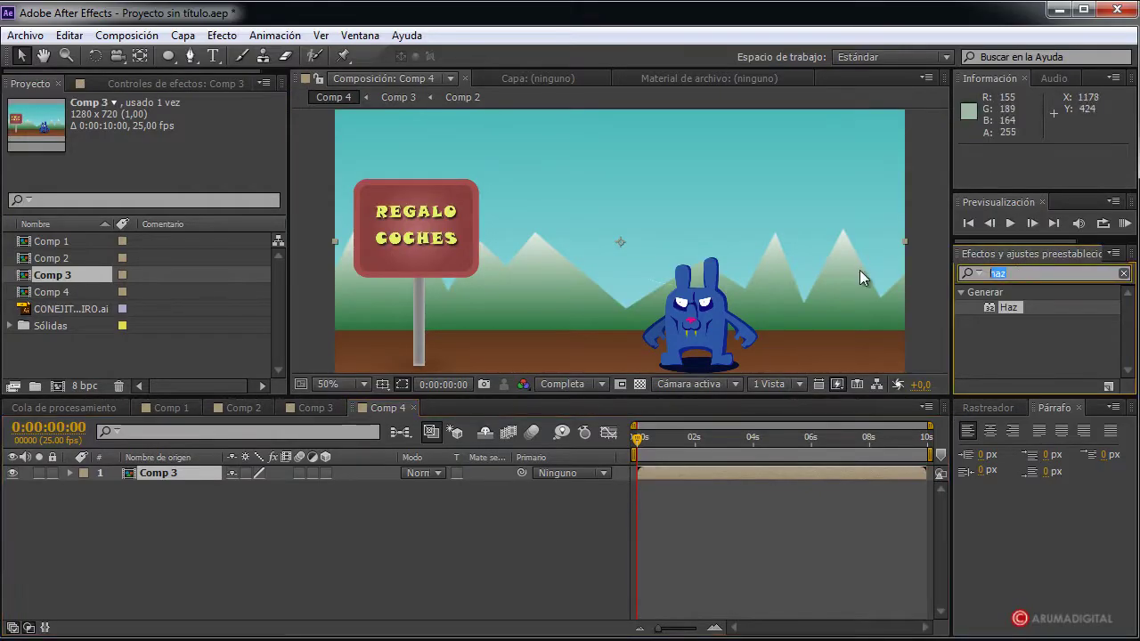
type("cc force")
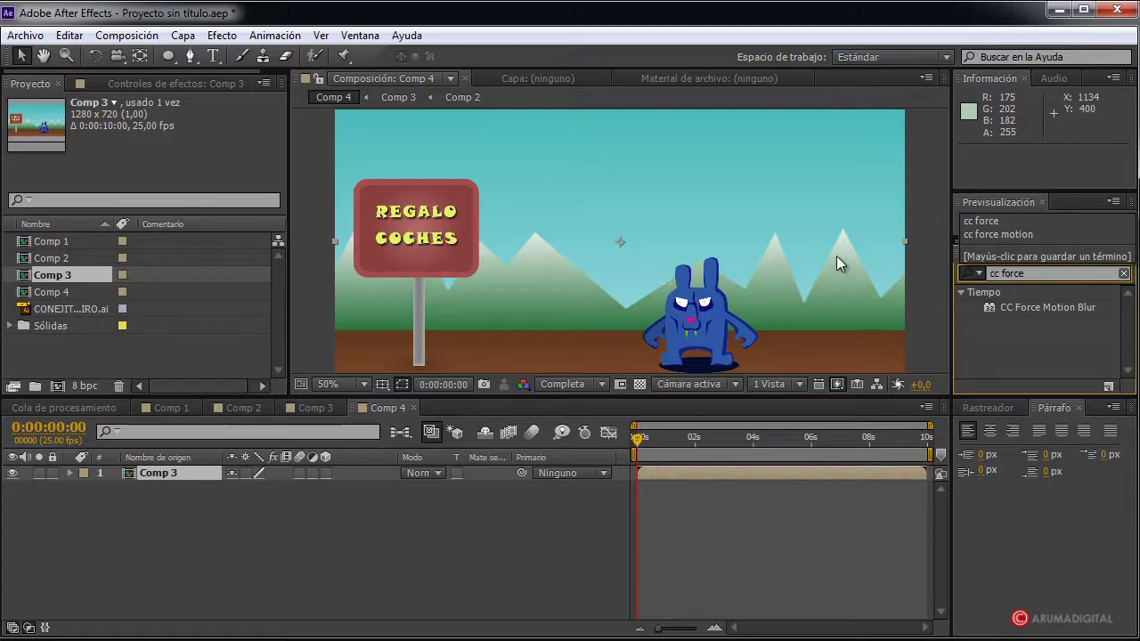
left_click_drag(1040, 306, 701, 296)
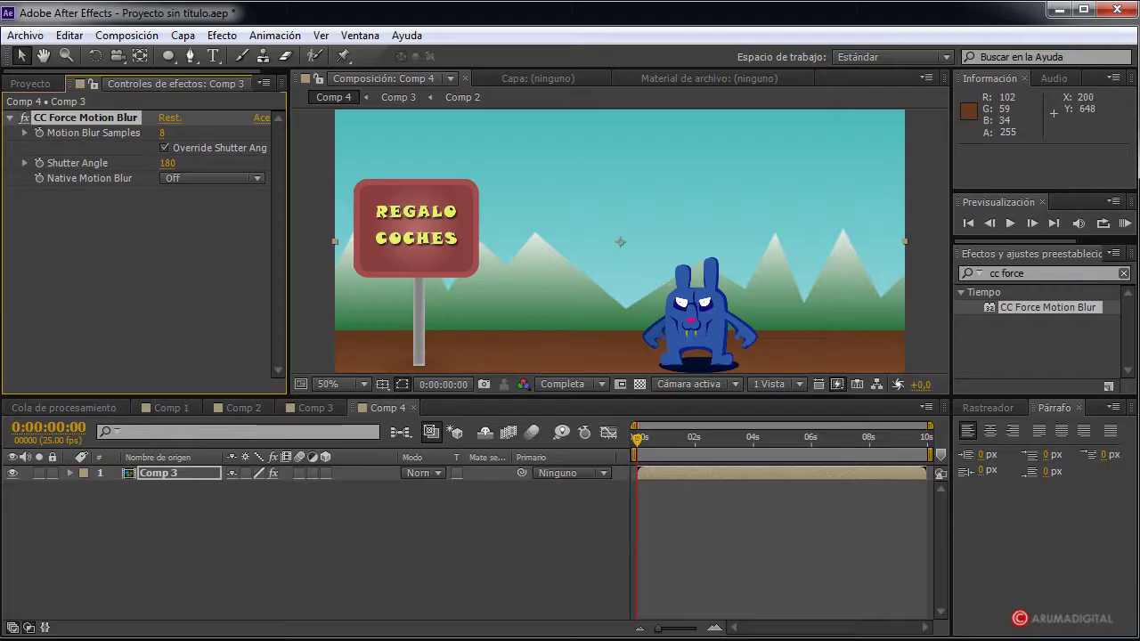
left_click(1123, 225)
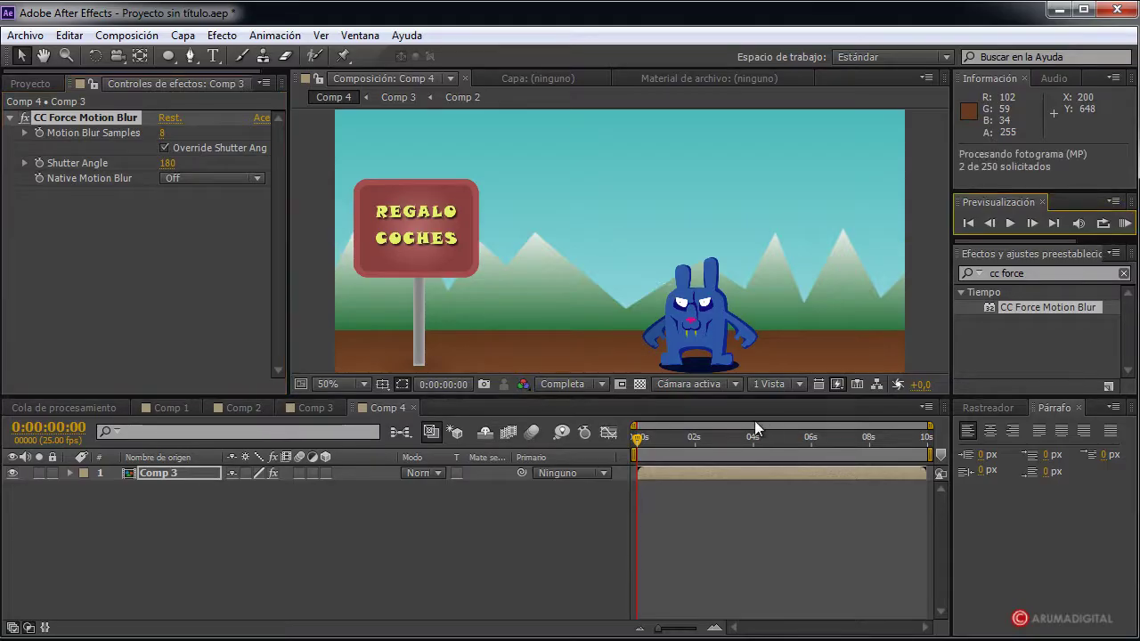